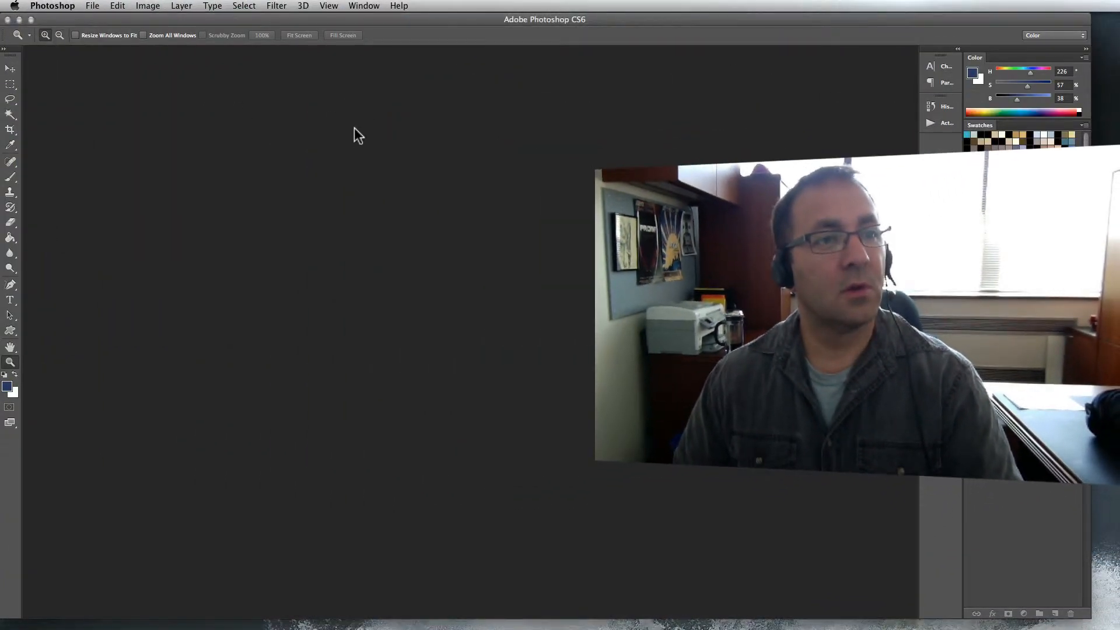
left_click(91, 5)
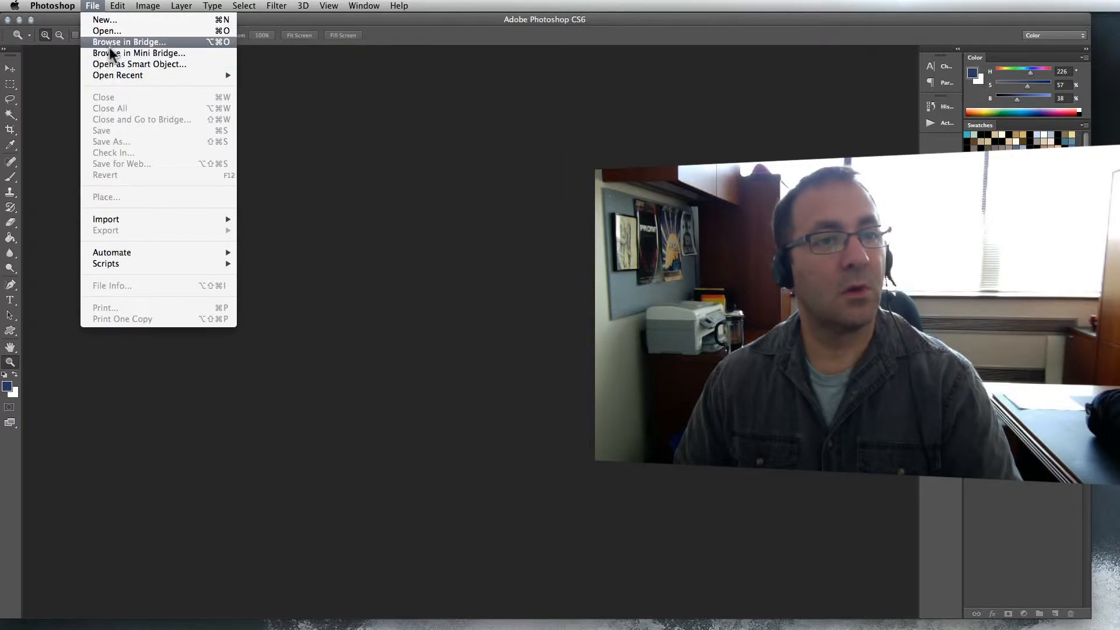
mouse_move(110, 74)
left_click(281, 86)
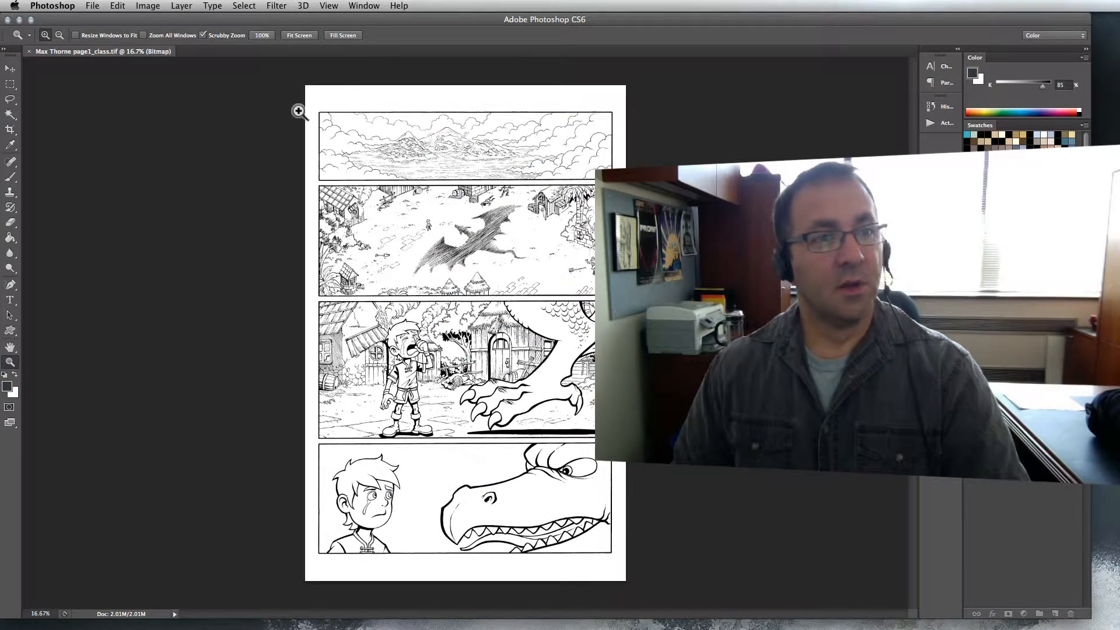
left_click(496, 386)
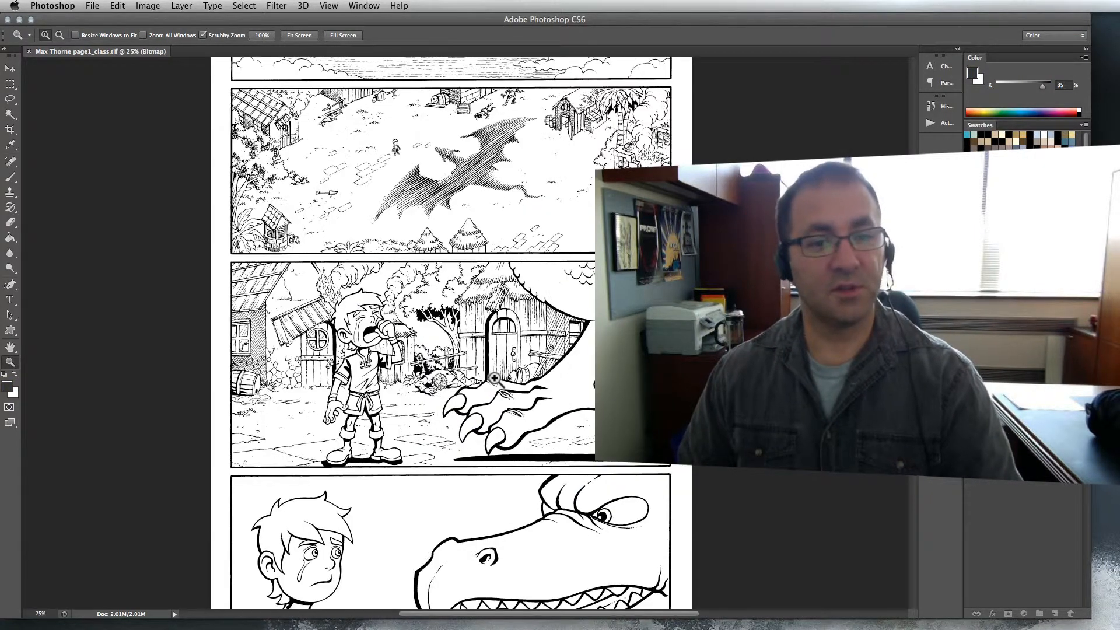
left_click_drag(537, 515, 545, 368)
left_click(534, 410)
left_click_drag(459, 414, 530, 408)
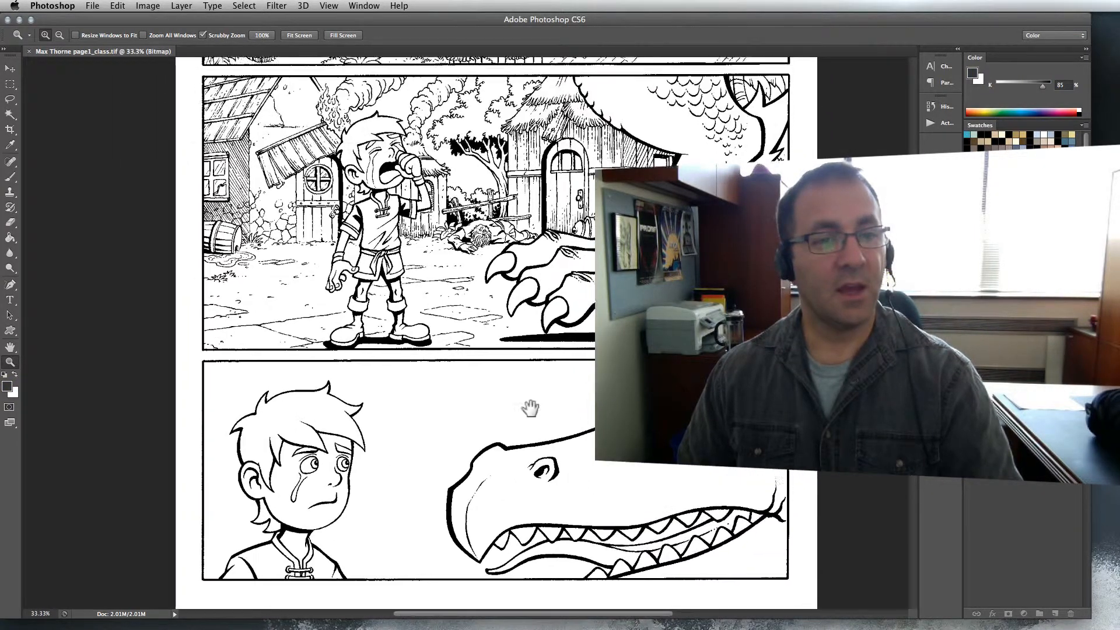
left_click(520, 376, "alt")
left_click(521, 376, "alt")
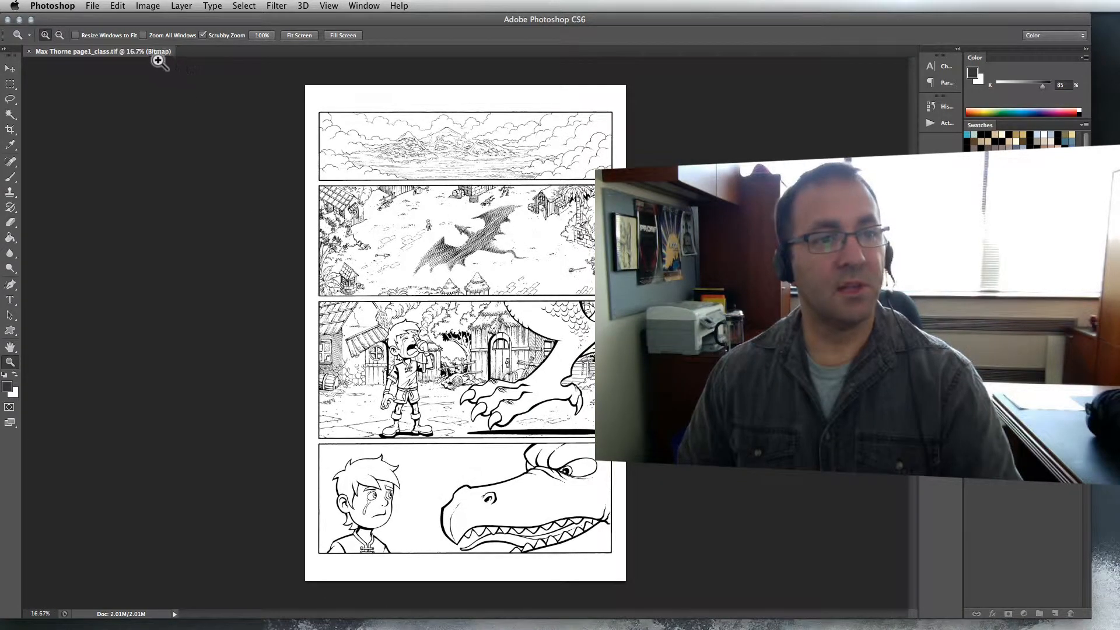
Convert the bitmap page to Grayscale mode with a size ratio of 1, and from there to RGB Color.
left_click(155, 4)
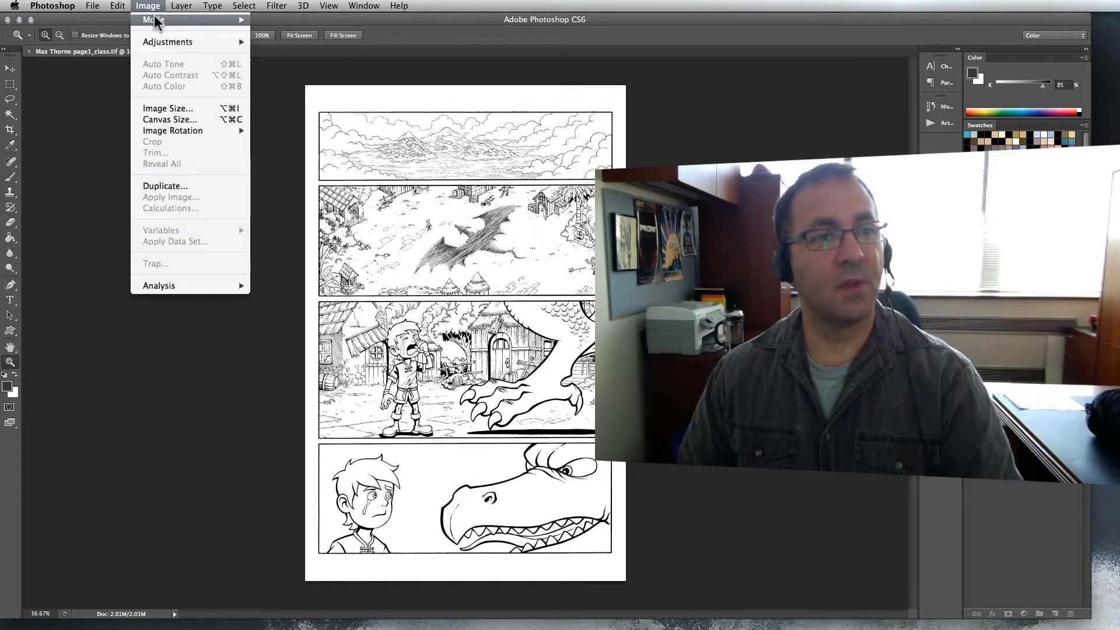
mouse_move(150, 20)
left_click(279, 33)
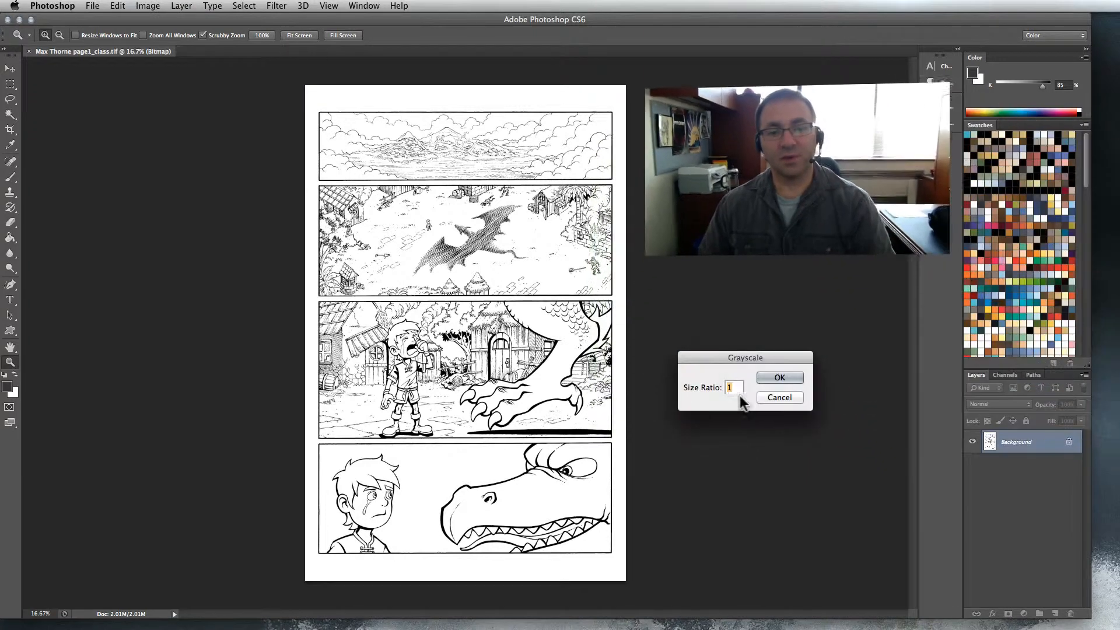
left_click(773, 379)
left_click(148, 6)
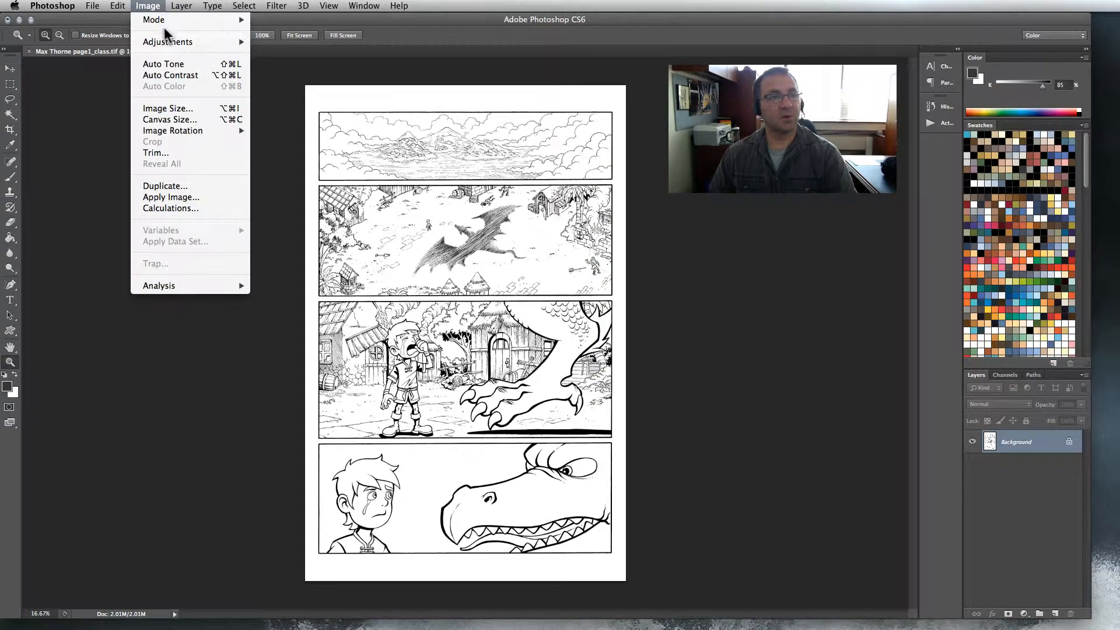
mouse_move(237, 21)
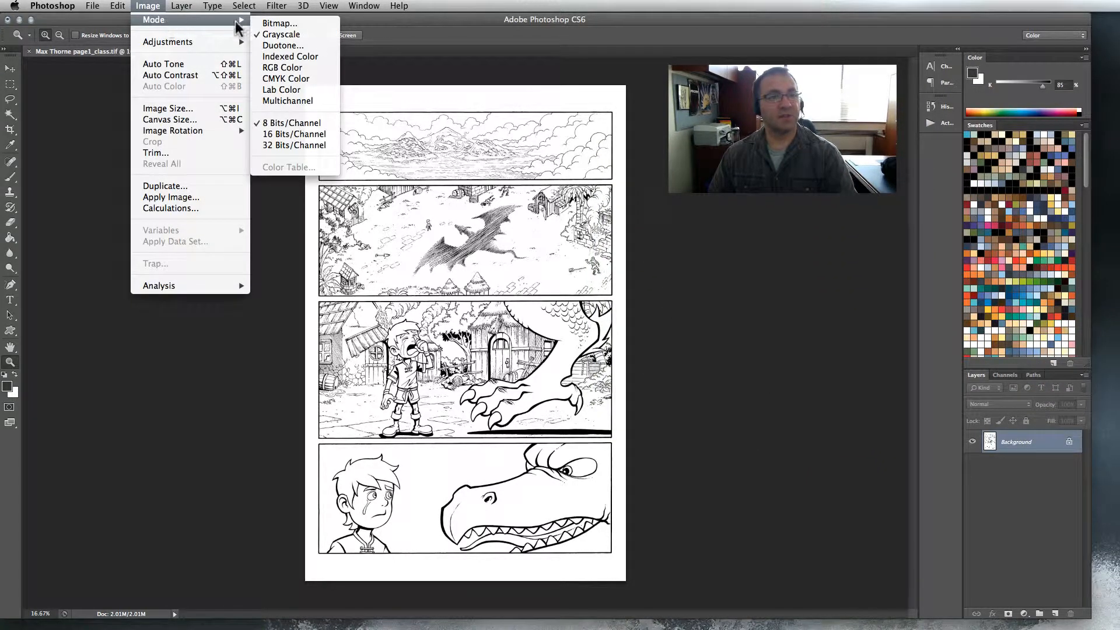
left_click(289, 68)
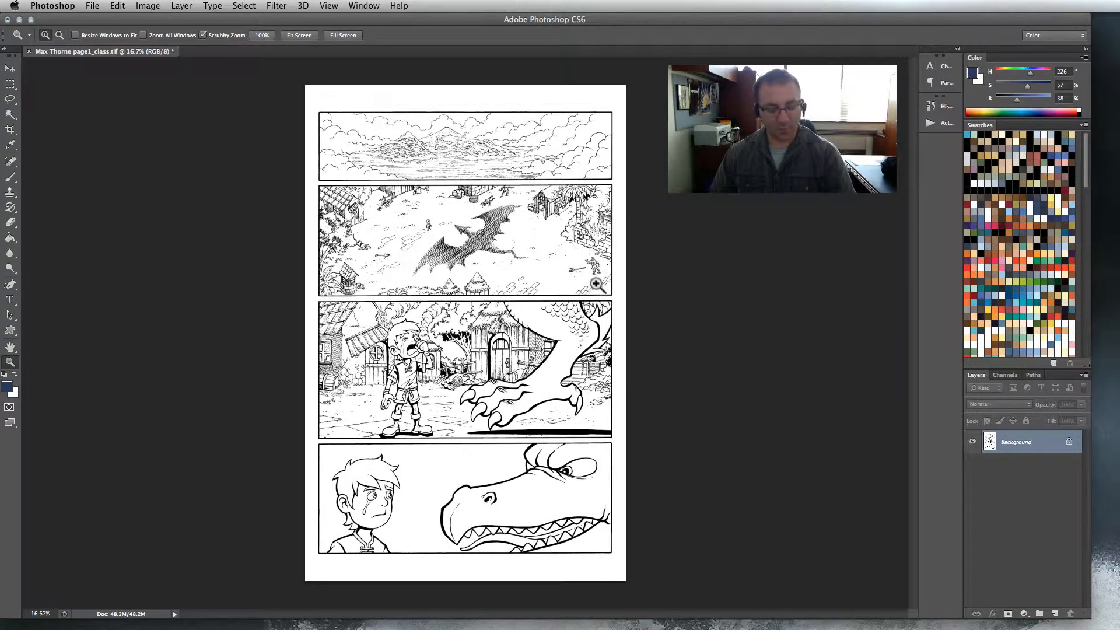
Select the entire canvas and copy the line art.
key("super+a")
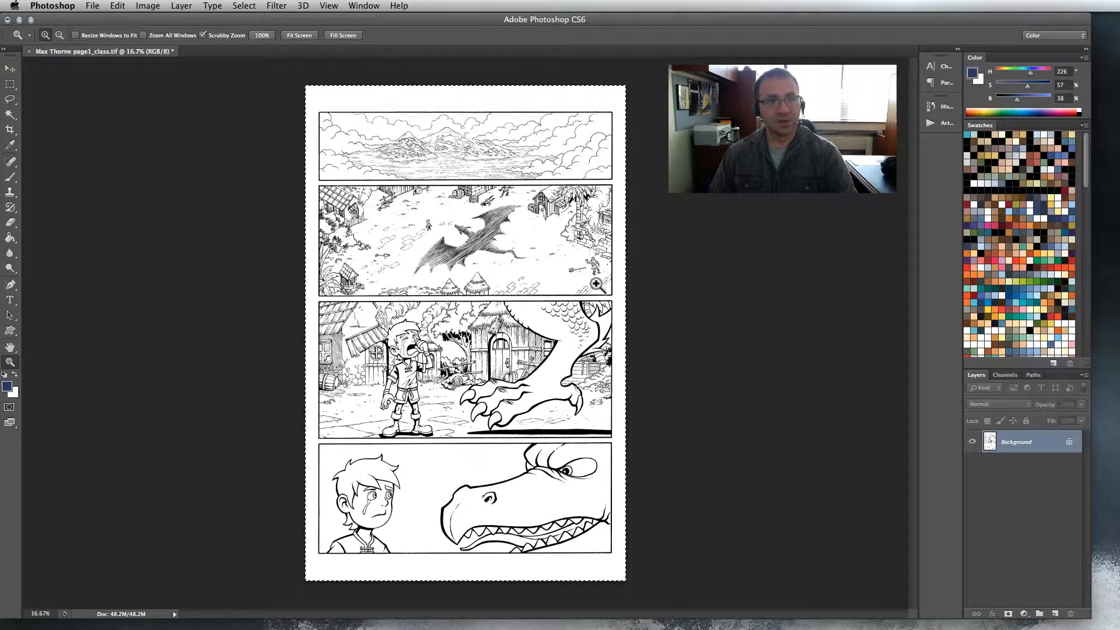
left_click(244, 6)
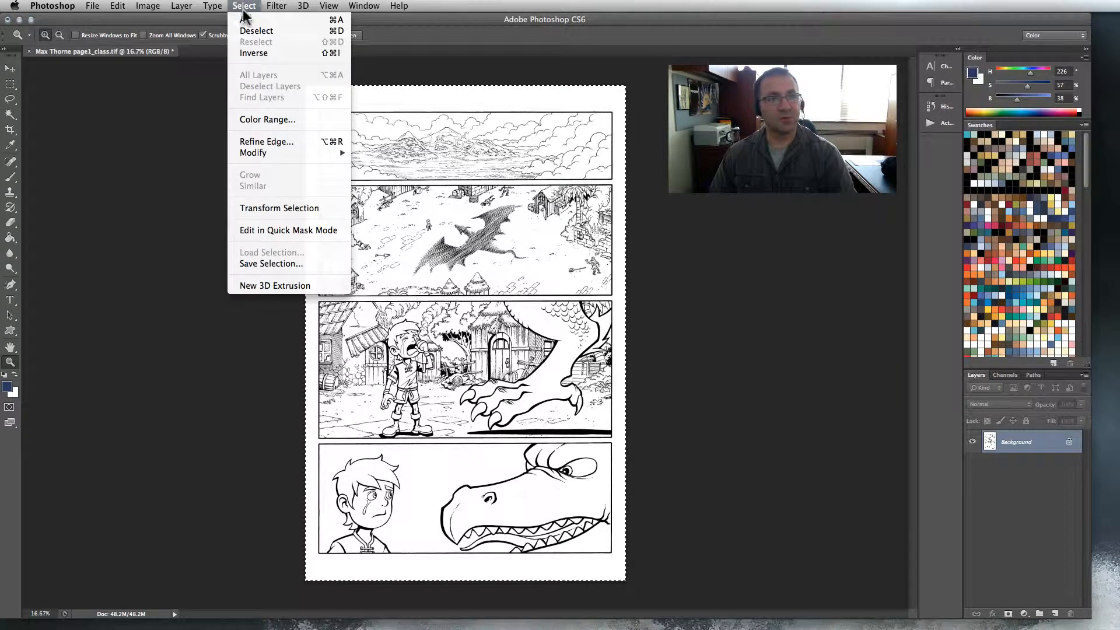
left_click(244, 19)
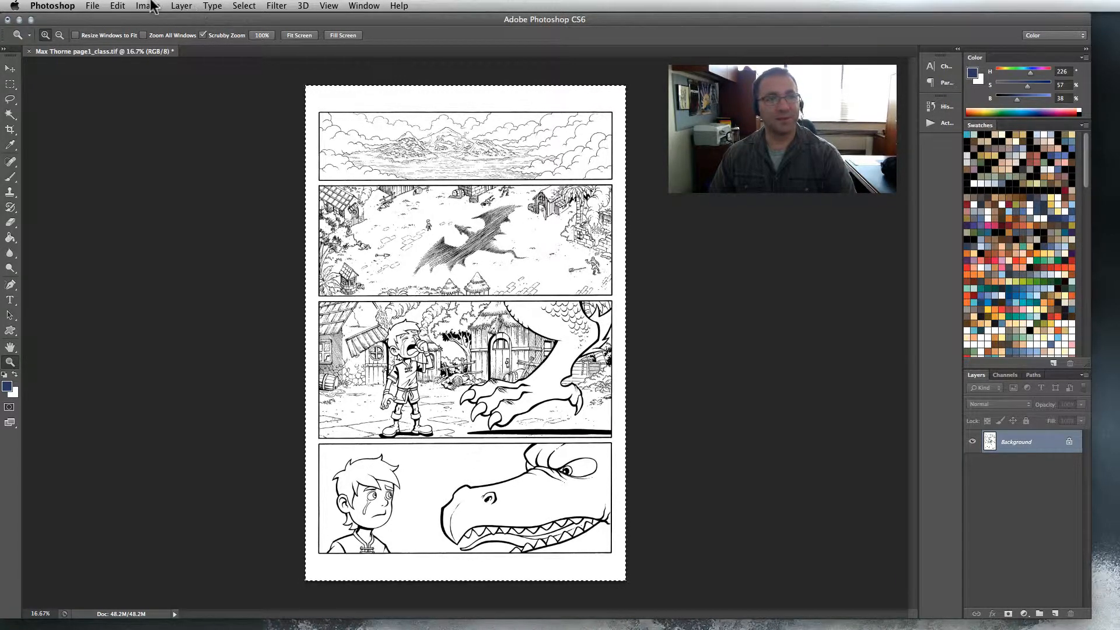
left_click(241, 6)
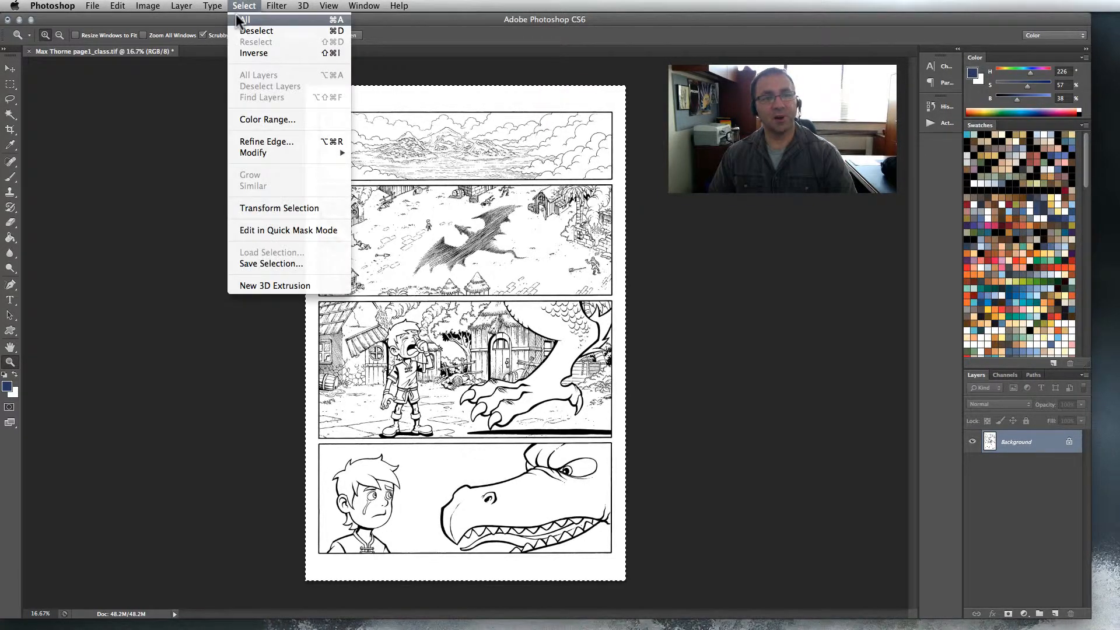
left_click(236, 13)
left_click(117, 6)
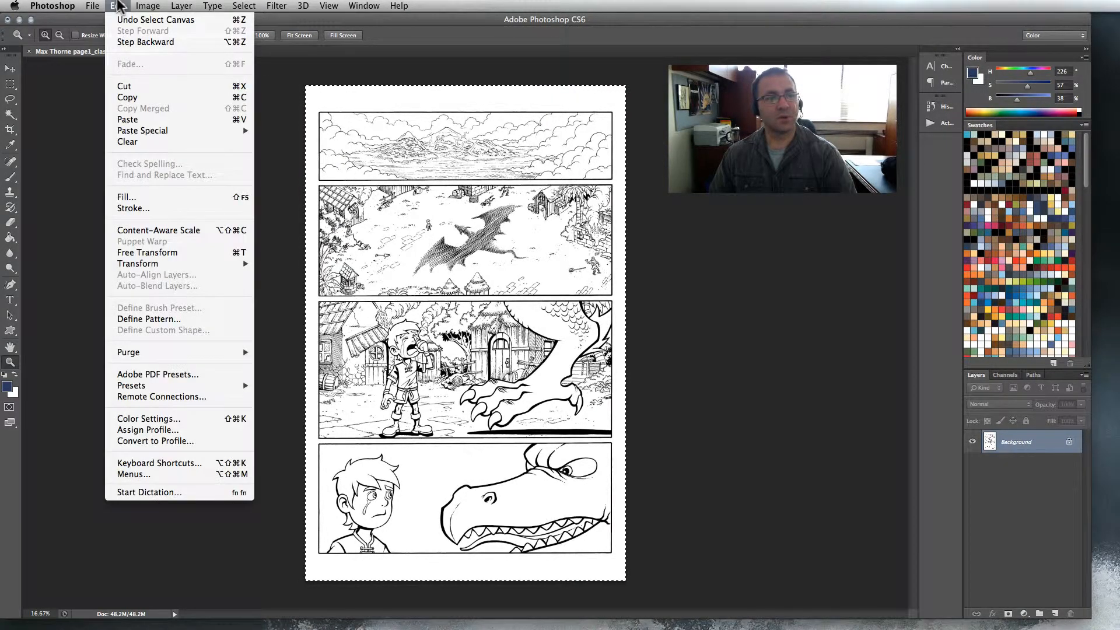
left_click(136, 97)
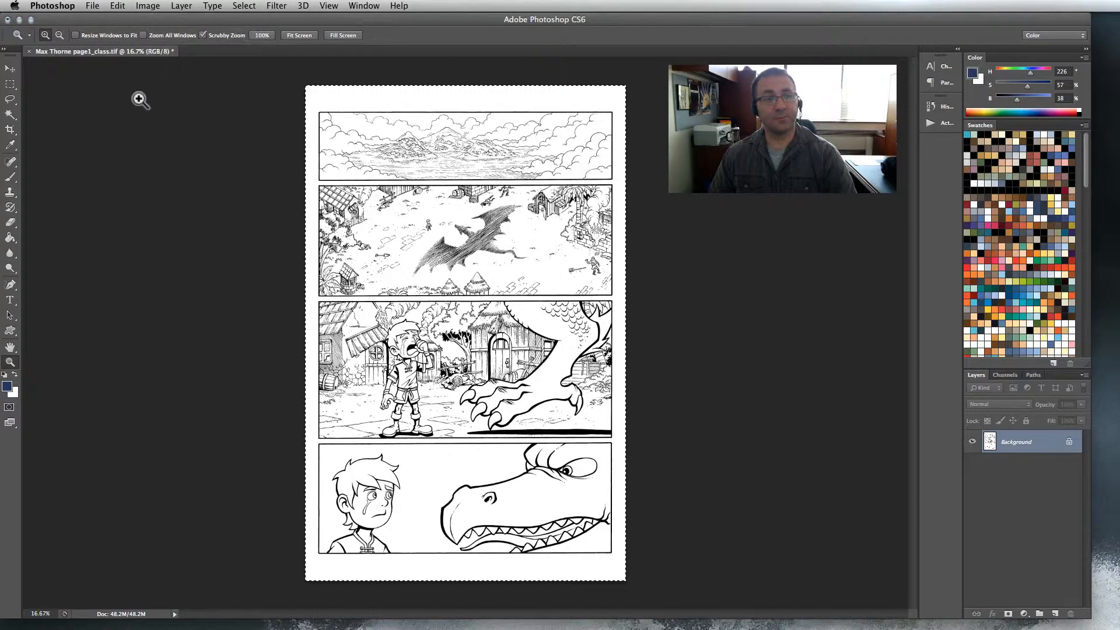
Create a new alpha channel and paste the copied line art into it.
left_click(1004, 376)
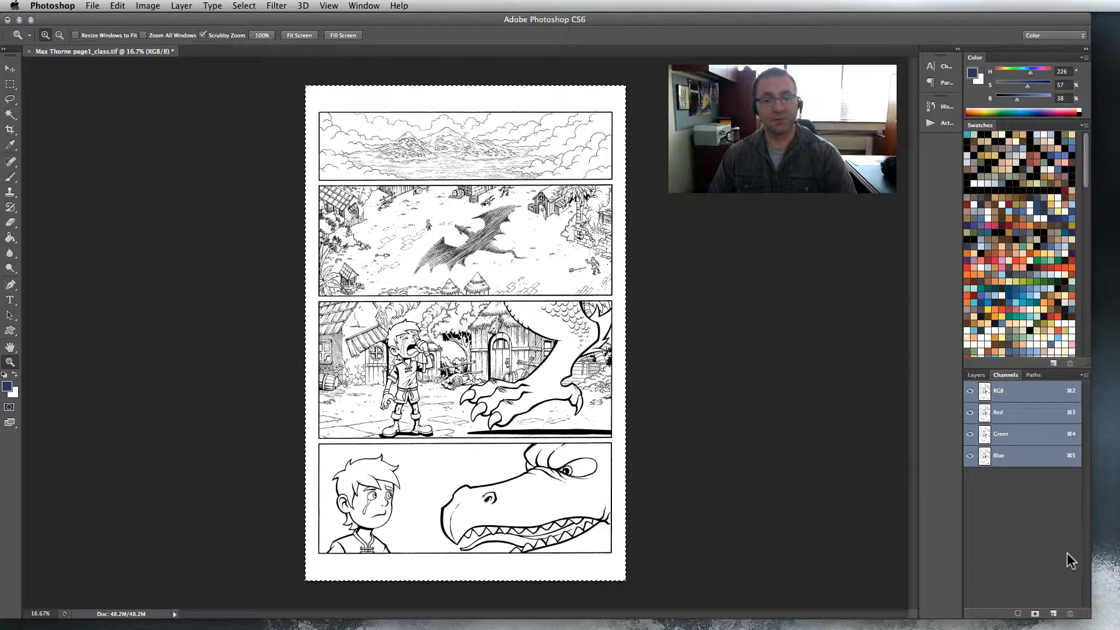
left_click(1053, 613)
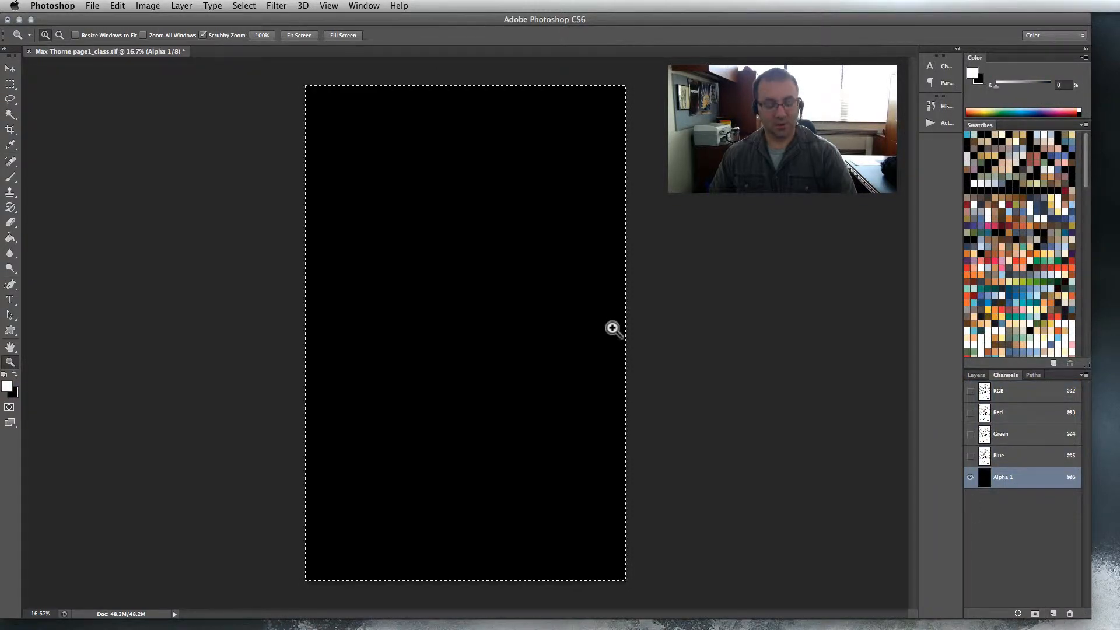
left_click(120, 6)
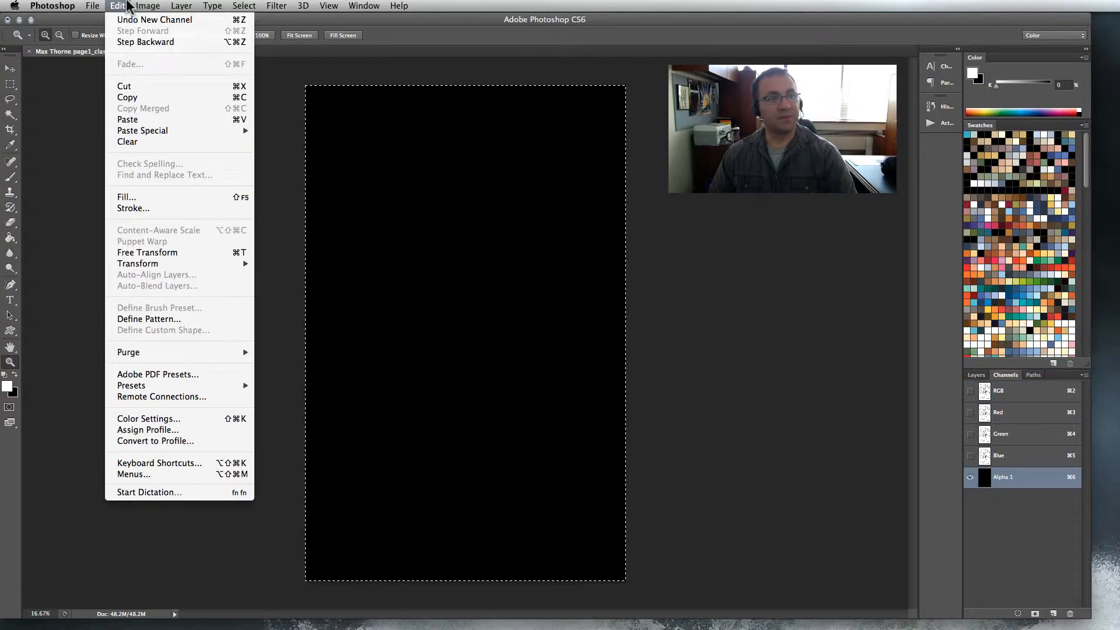
left_click(134, 119)
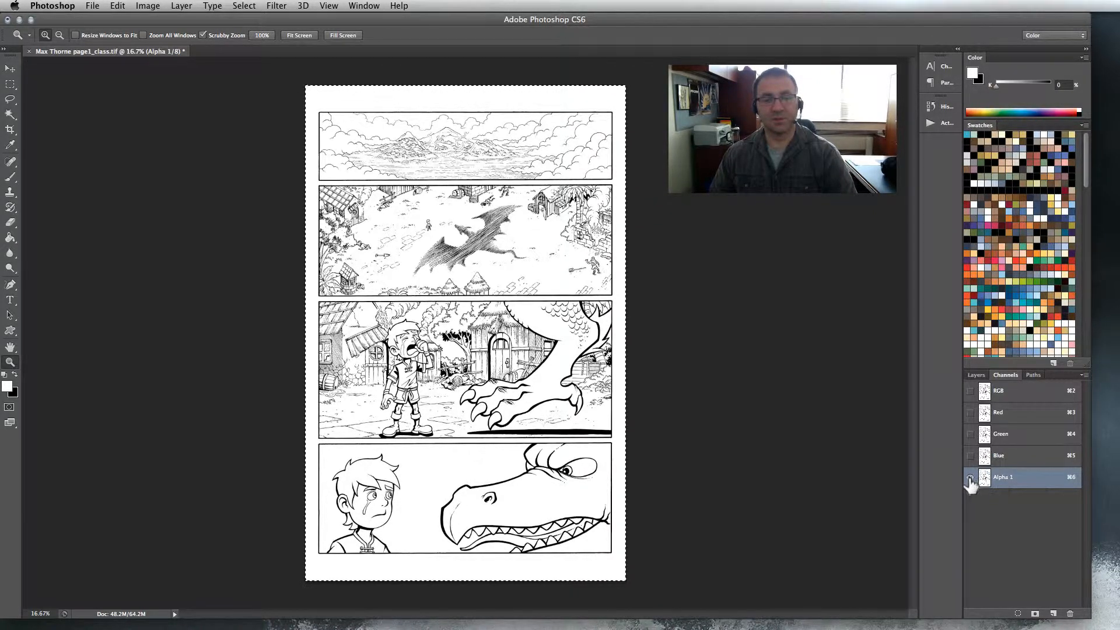
Reactivate the RGB composite channel and convert the locked Background into a regular layer with the default name.
left_click(1014, 392)
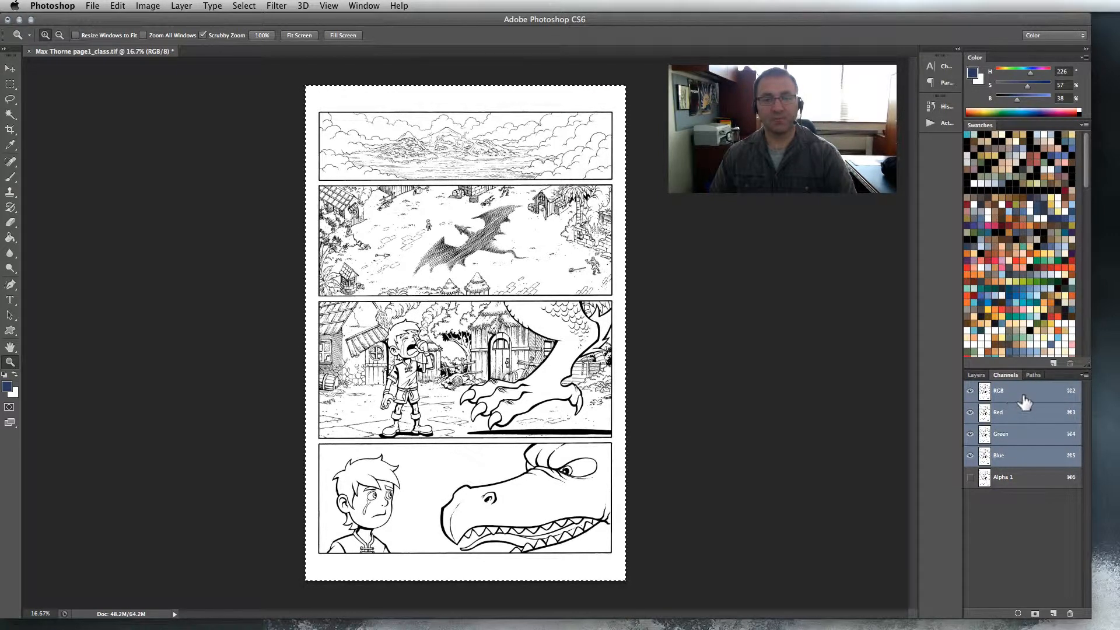
left_click(982, 376)
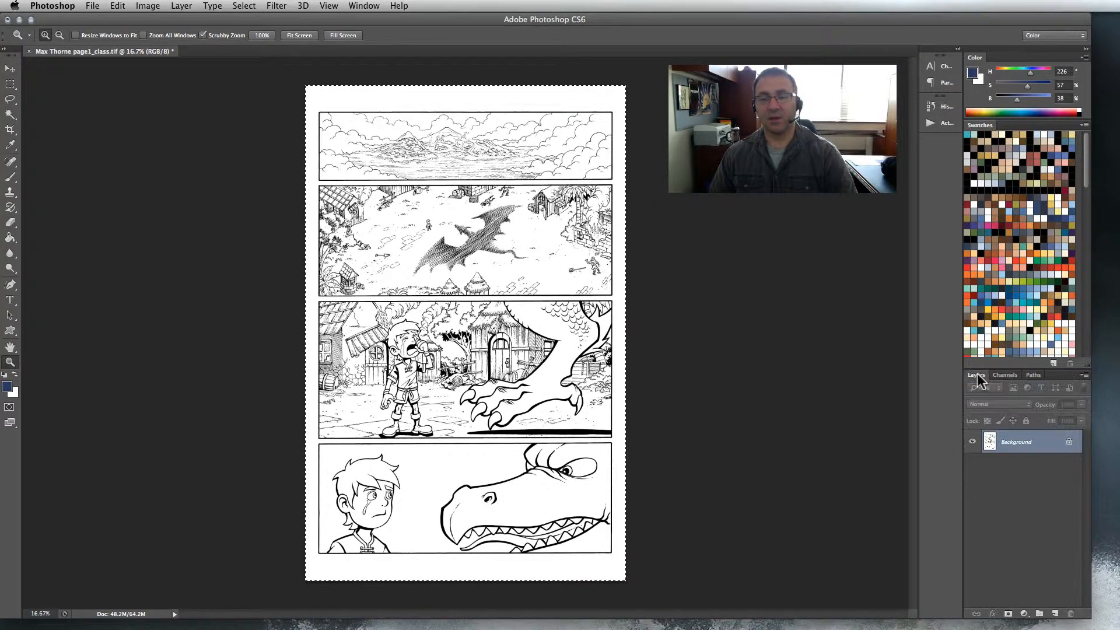
double_click(1021, 445)
left_click(804, 361)
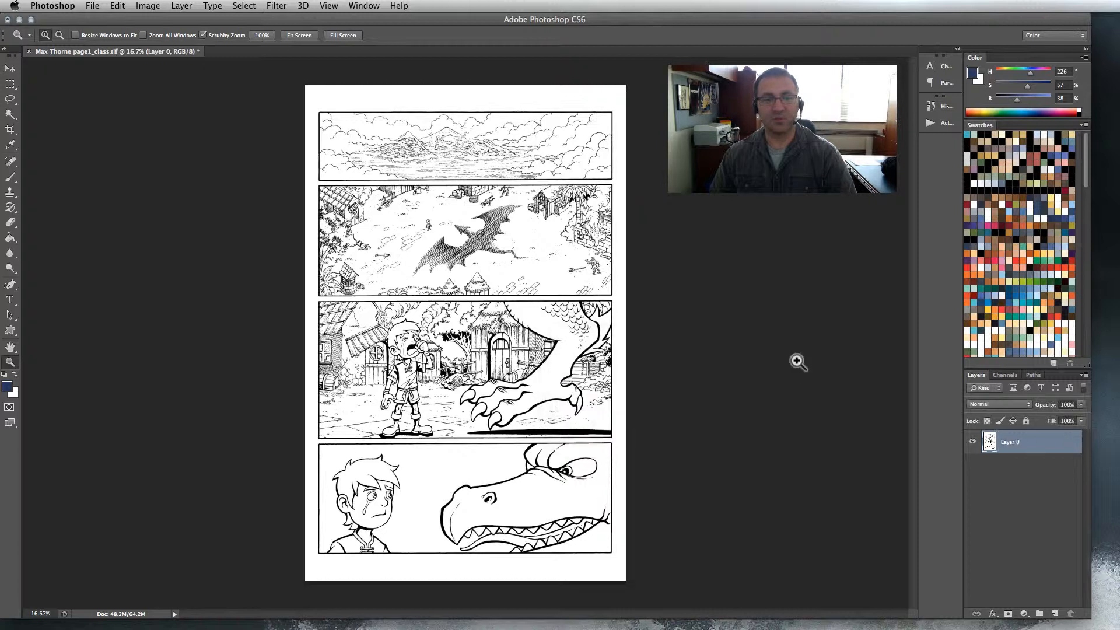
Fill the whole layer with a dark blue swatch as foreground color, using Normal blending at 100% opacity.
left_click(1029, 200)
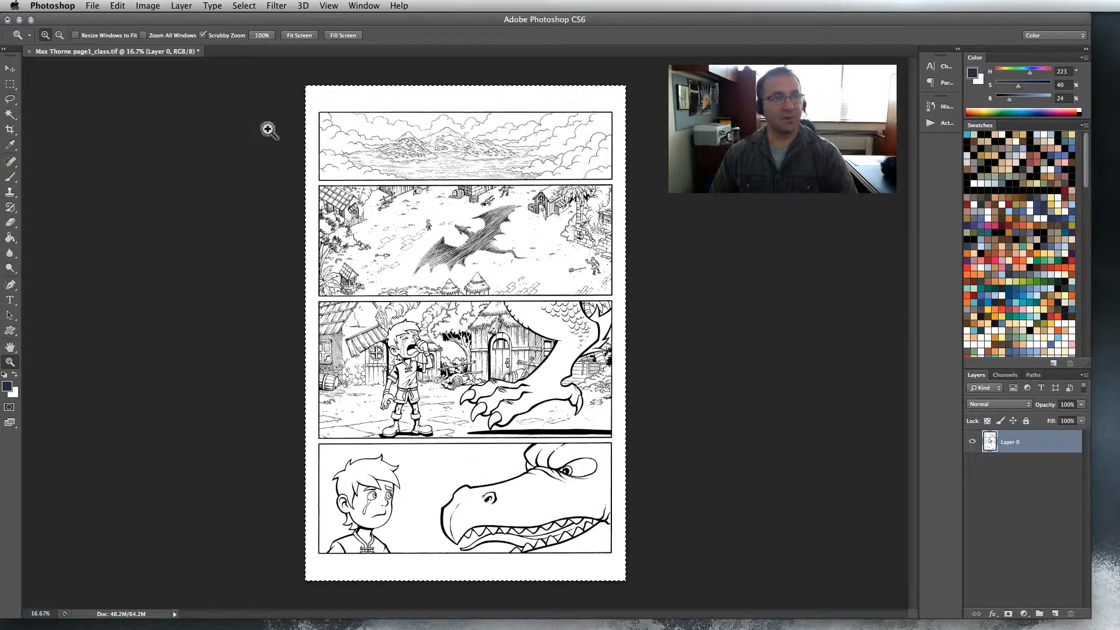
left_click(119, 5)
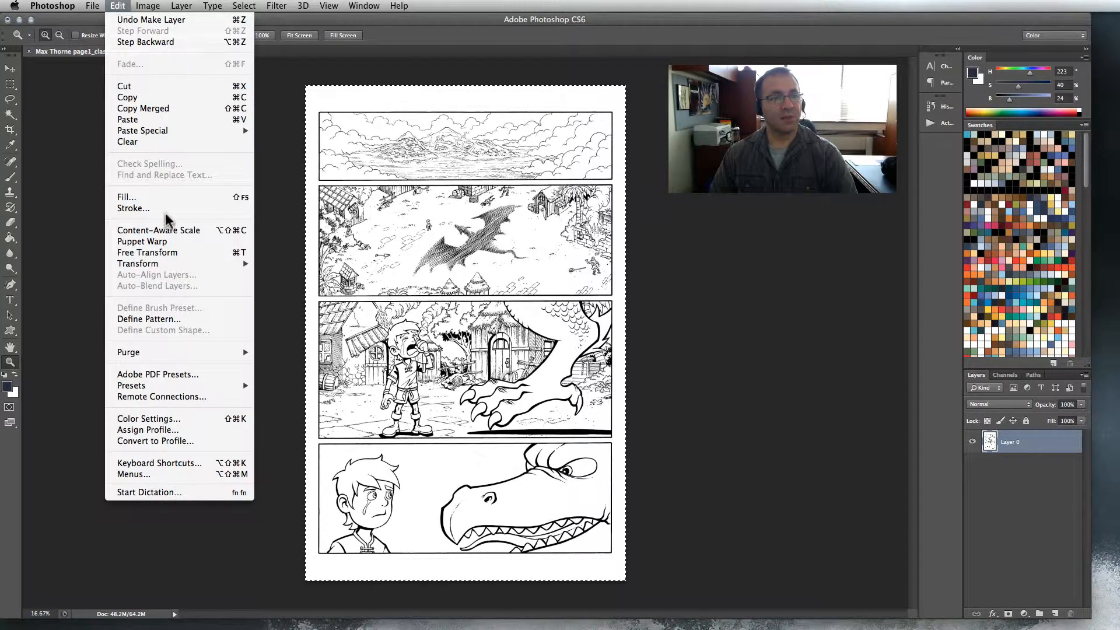
left_click(159, 197)
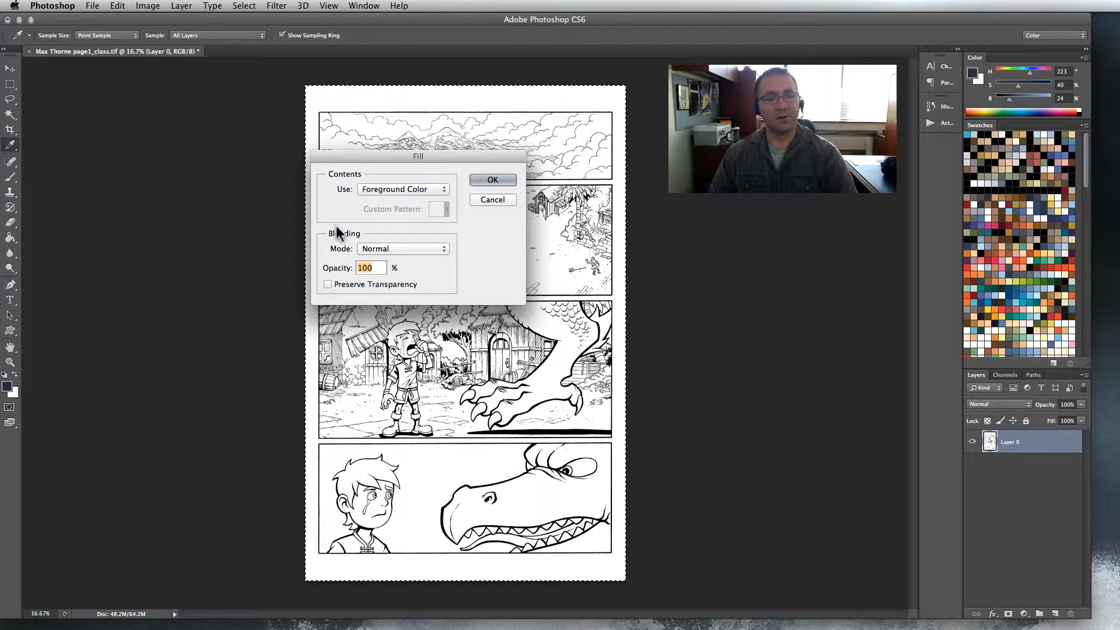
left_click(369, 248)
left_click(401, 223)
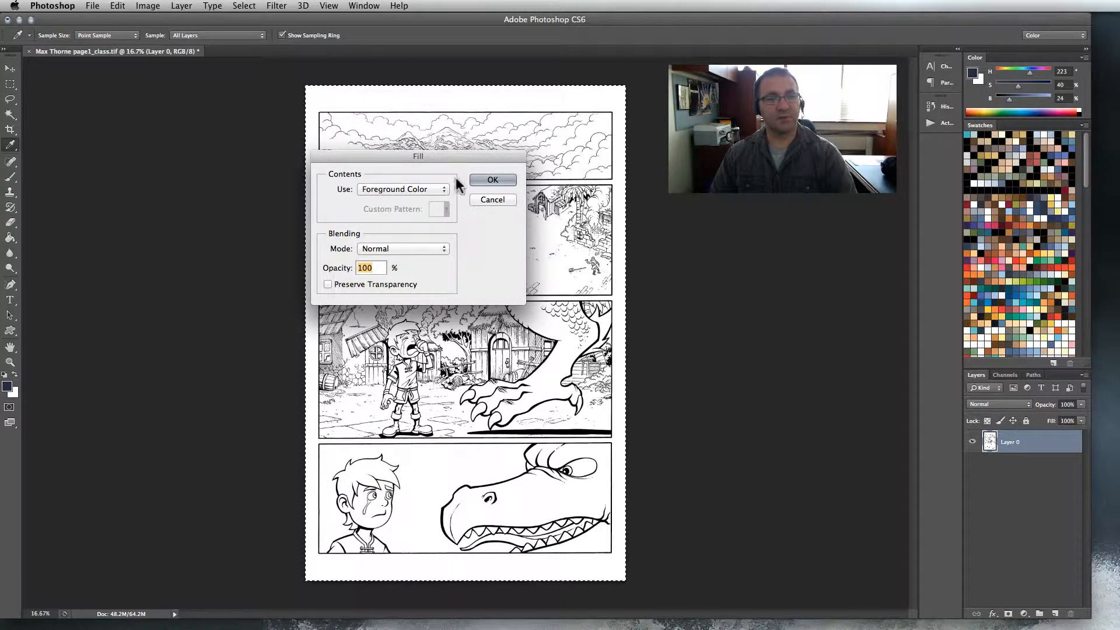
left_click(478, 179)
key("z")
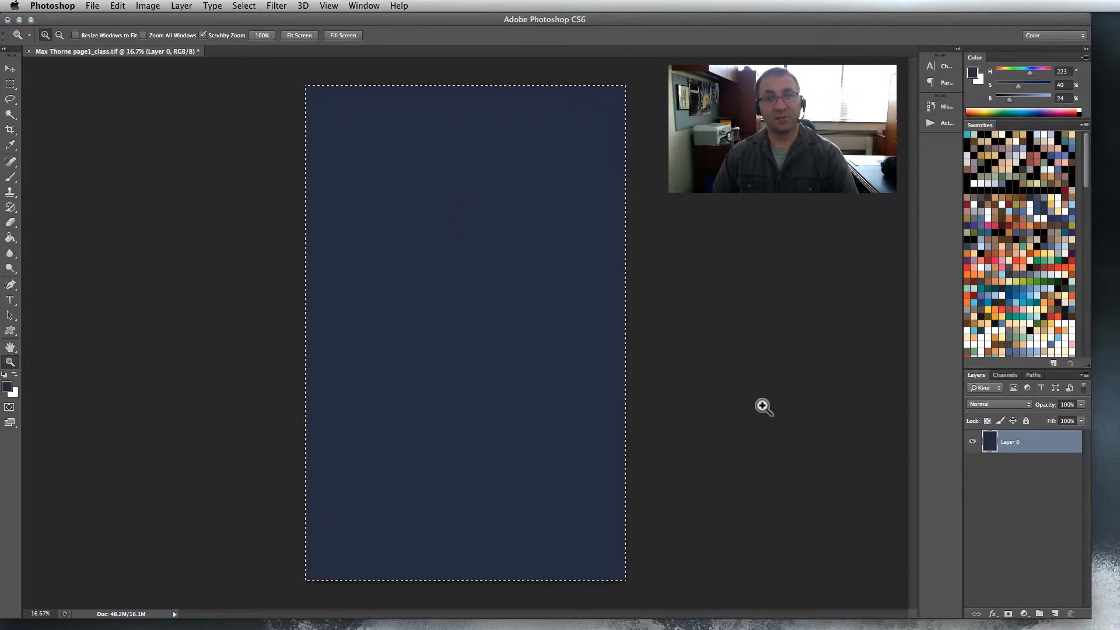
Check that the line art remains in the alpha channel, and deselect the canvas.
left_click(1003, 377)
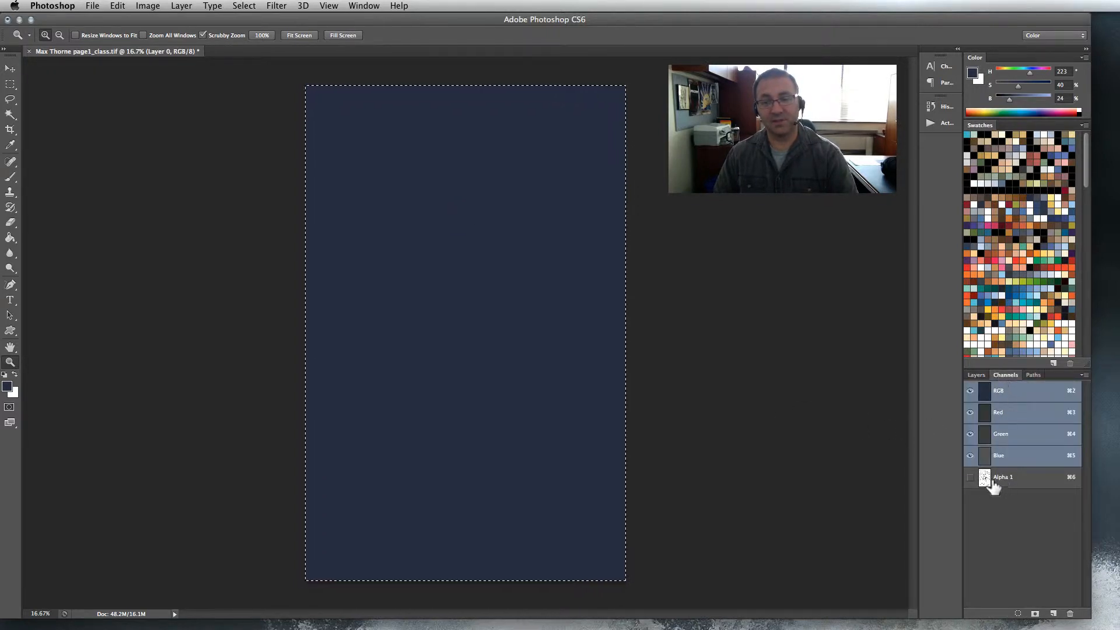
left_click(976, 376)
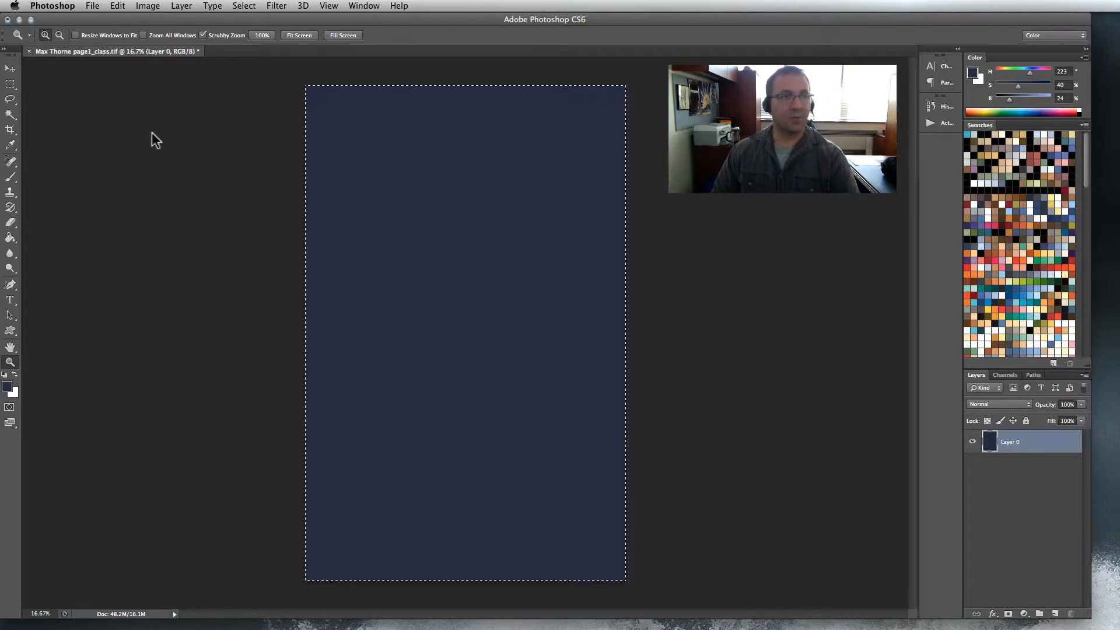
left_click(244, 5)
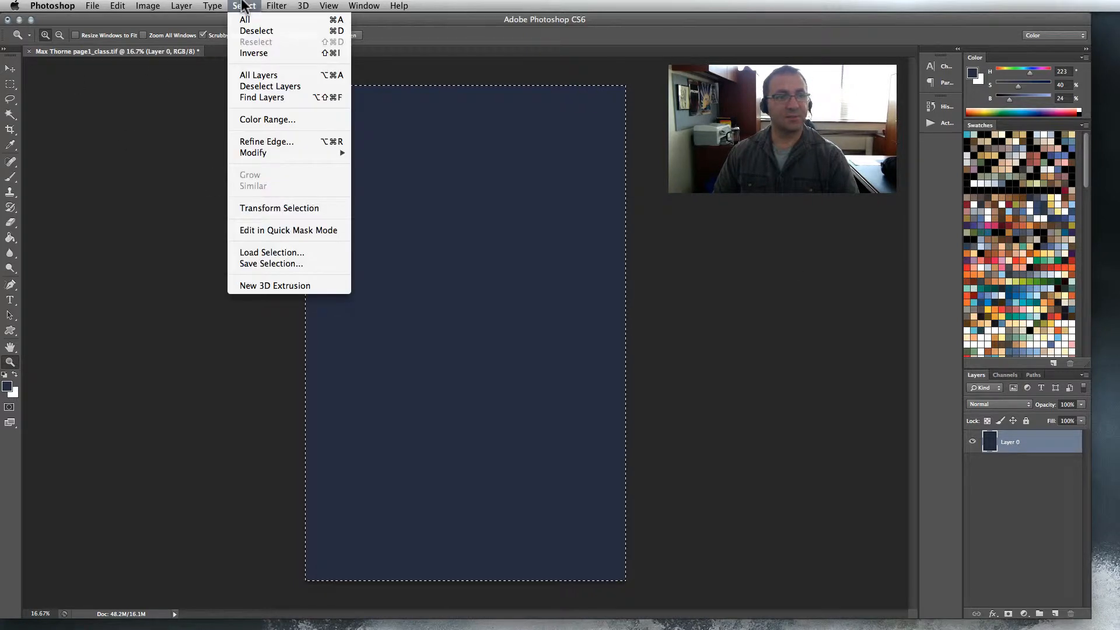
left_click(250, 31)
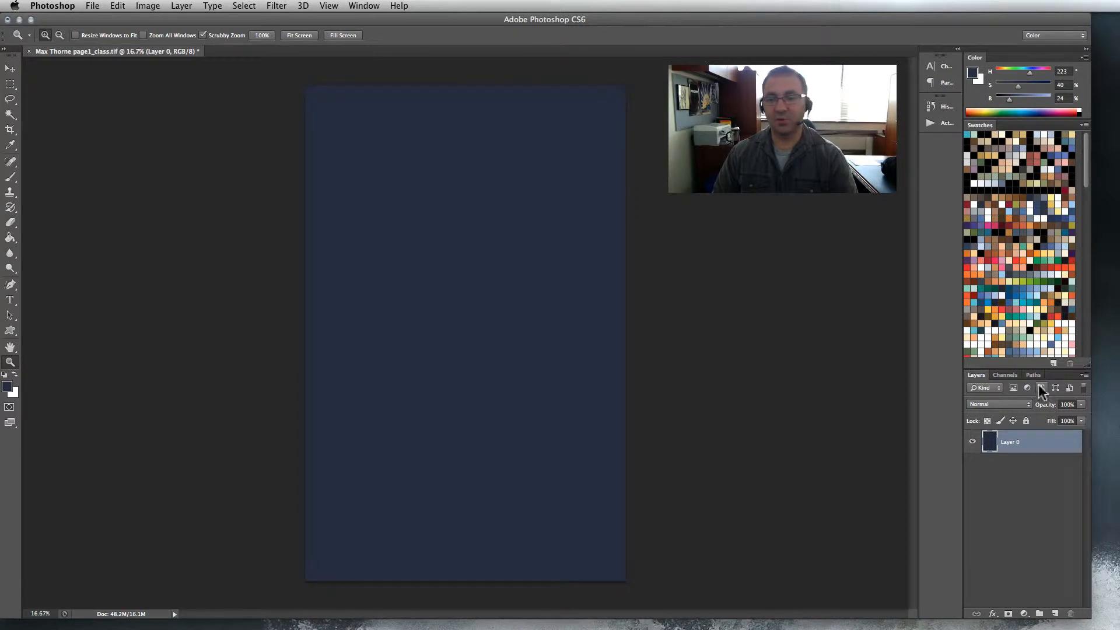
Rename the Alpha 1 channel to Lineart and make the RGB composite channel active again.
left_click(1006, 375)
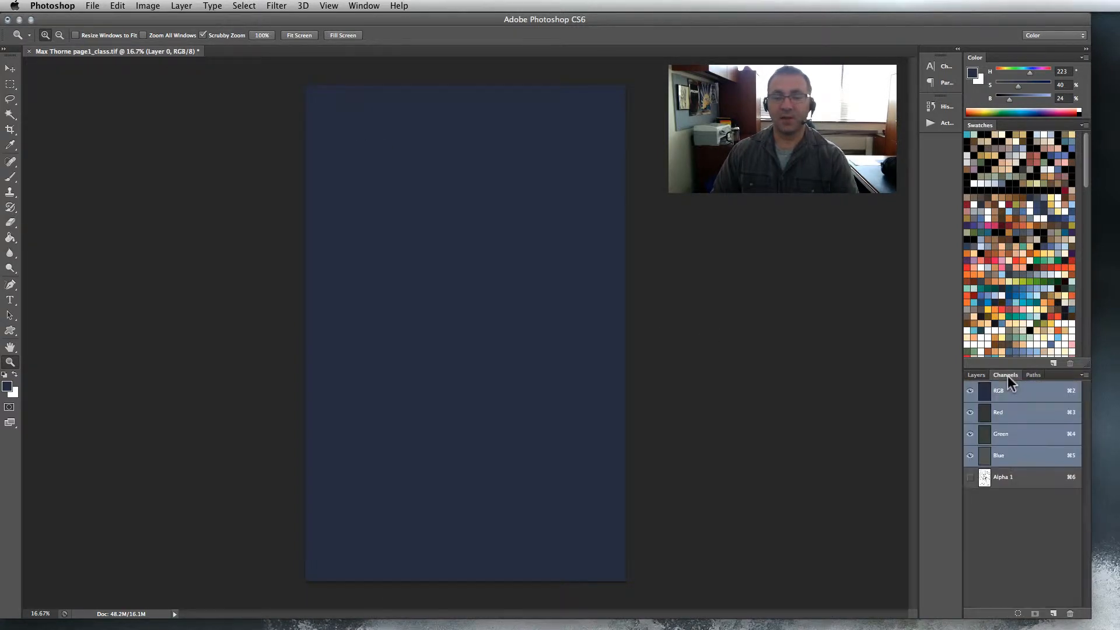
left_click(999, 478)
double_click(1014, 477)
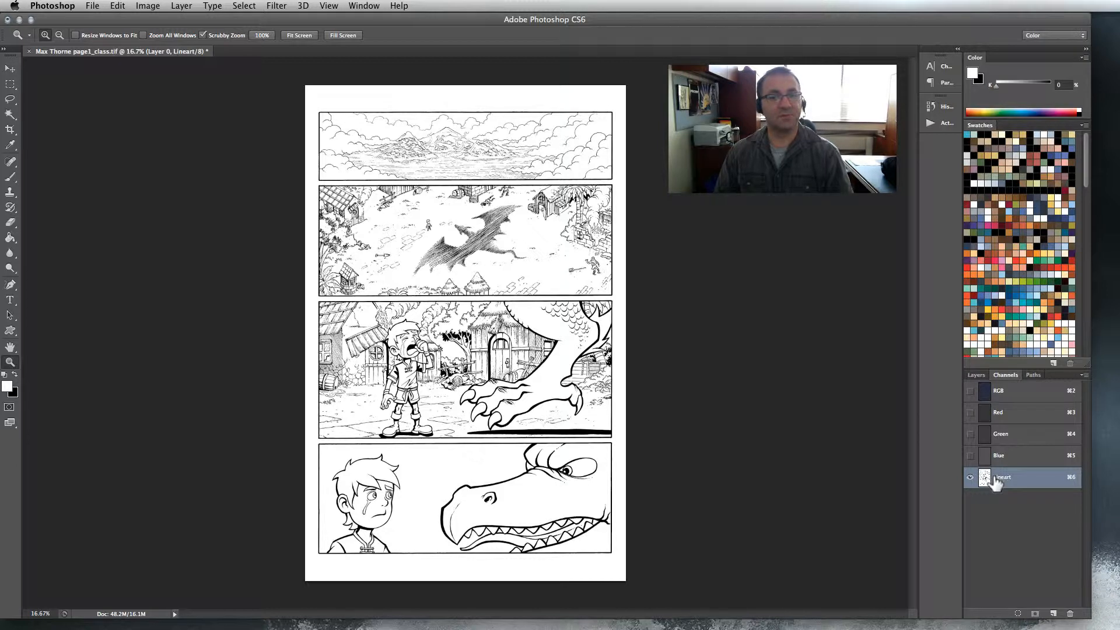
left_click(1014, 395)
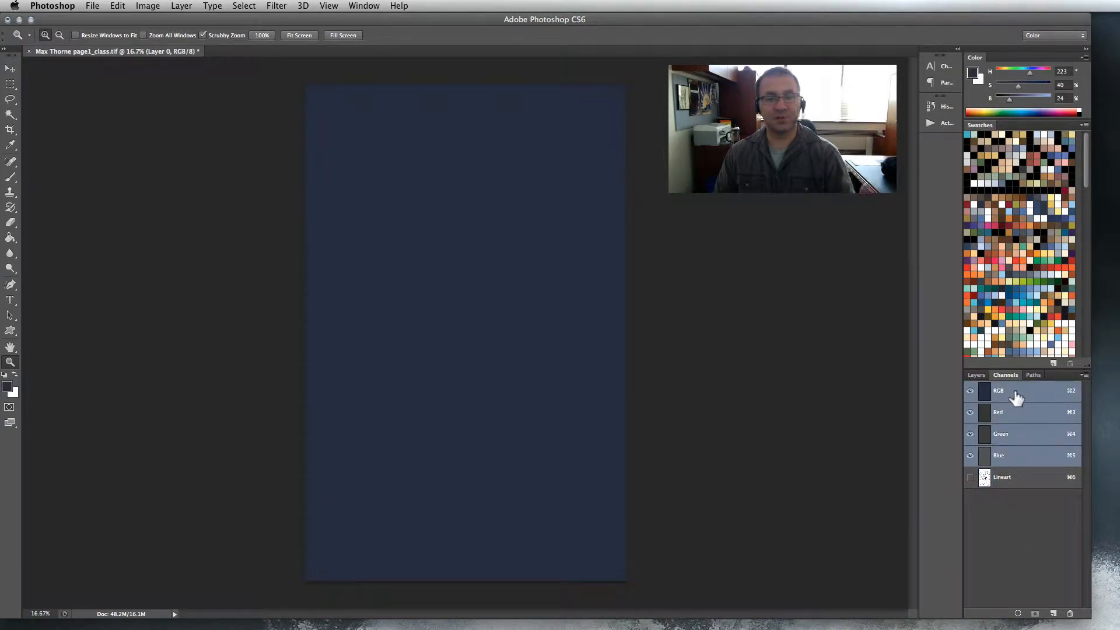
Make the Lineart channel visible over the RGB composite, and return to the layer list.
left_click(976, 375)
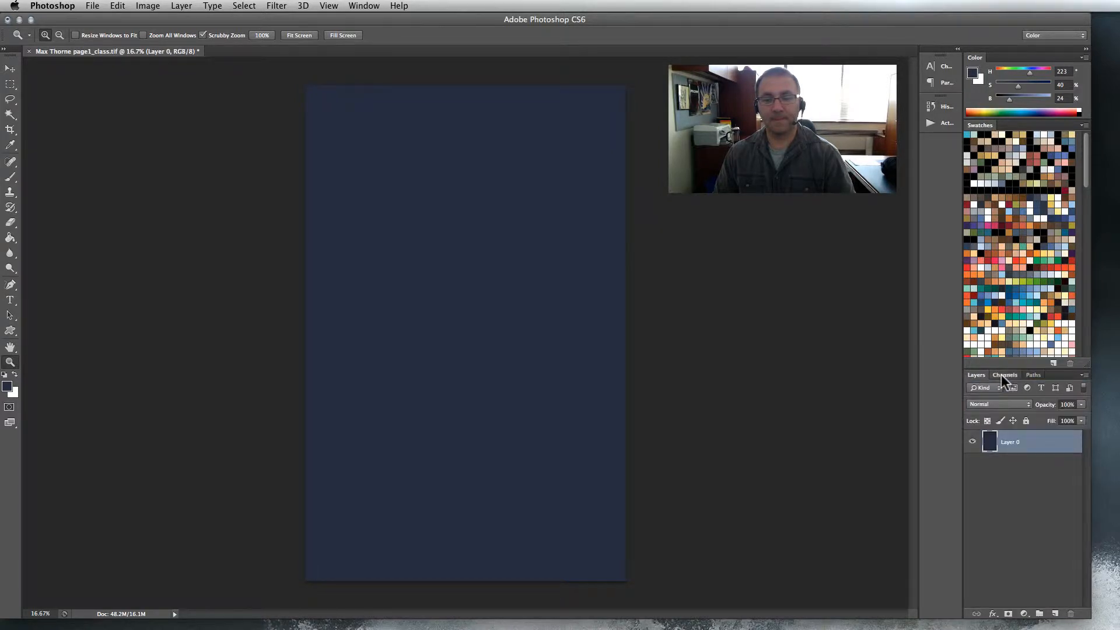
left_click(1002, 375)
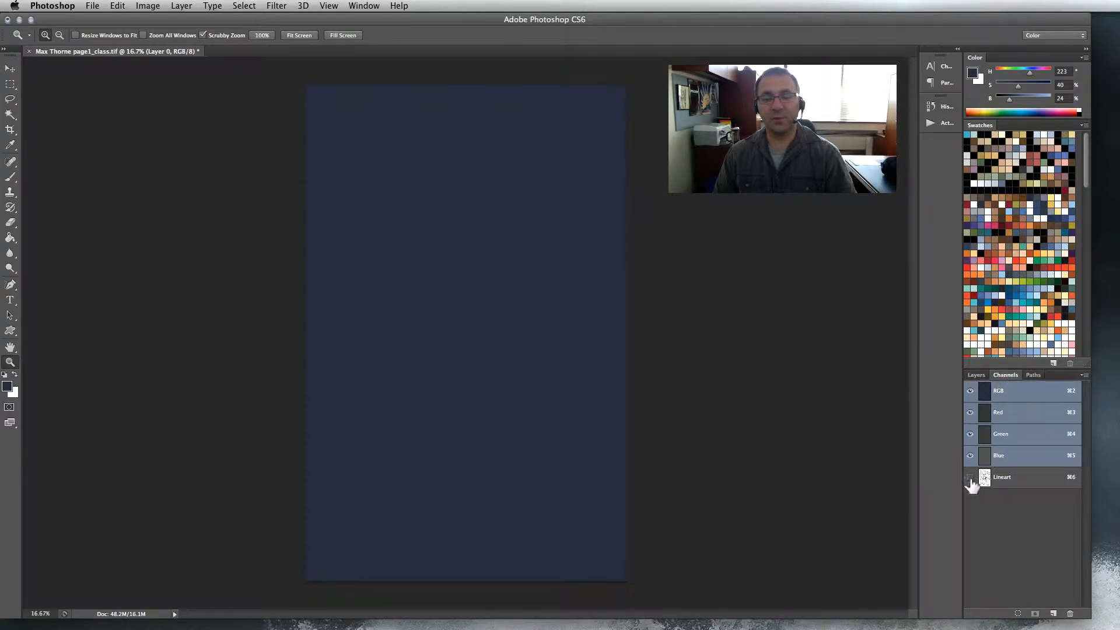
left_click(970, 477)
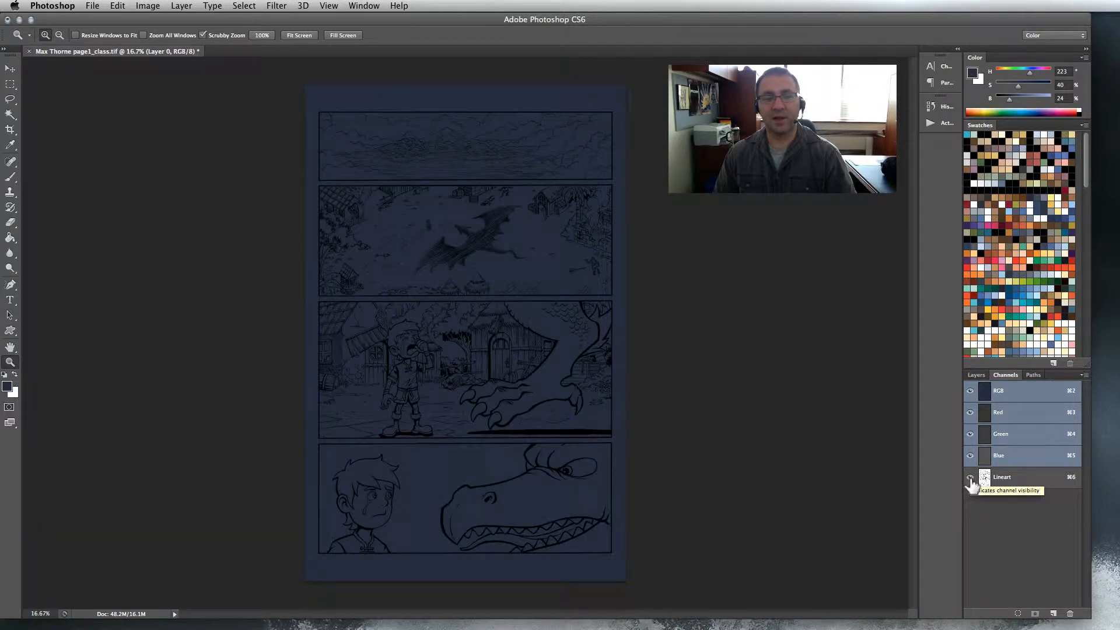
left_click(975, 375)
Inspect the line art over the blue base in the lower panels, and toggle the Lineart channel's visibility off and on.
left_click(452, 237)
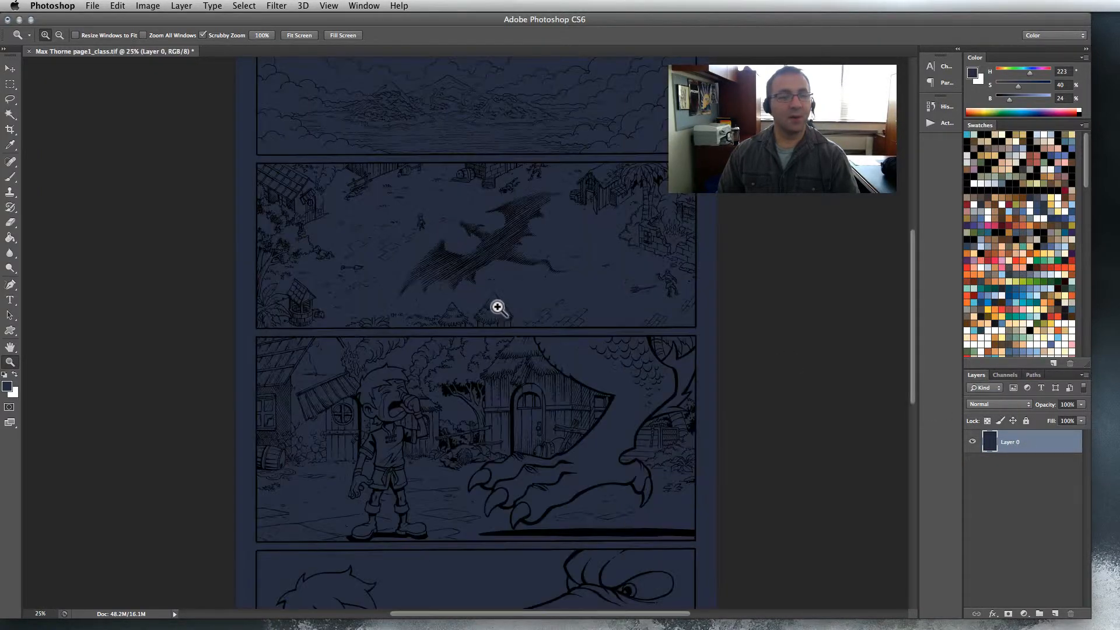
double_click(507, 339)
left_click_drag(463, 431, 517, 244)
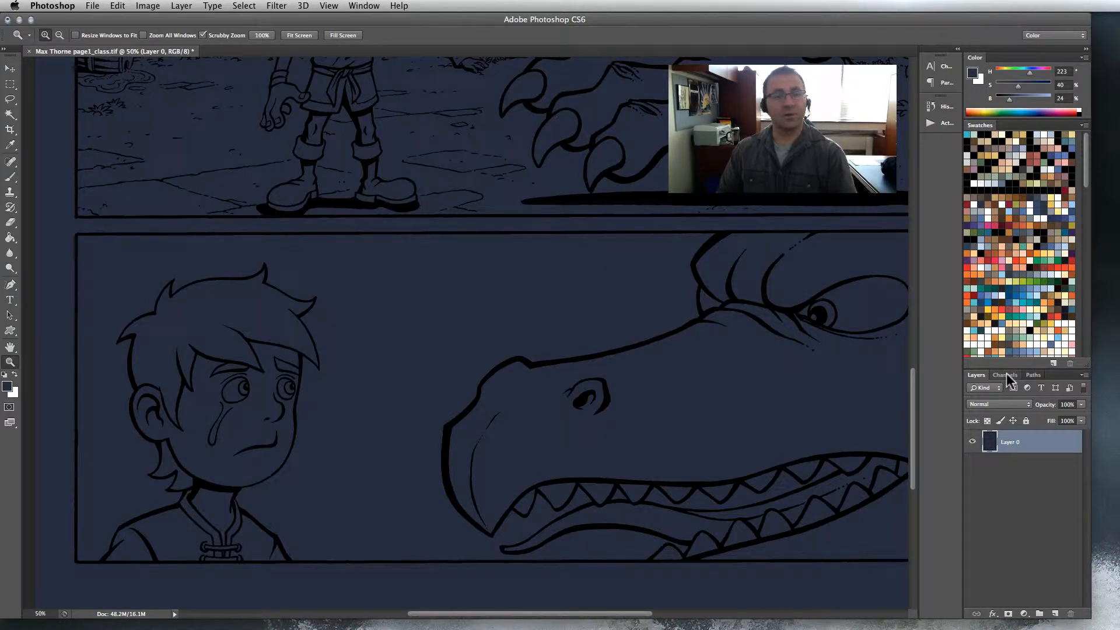
left_click(464, 360, "alt")
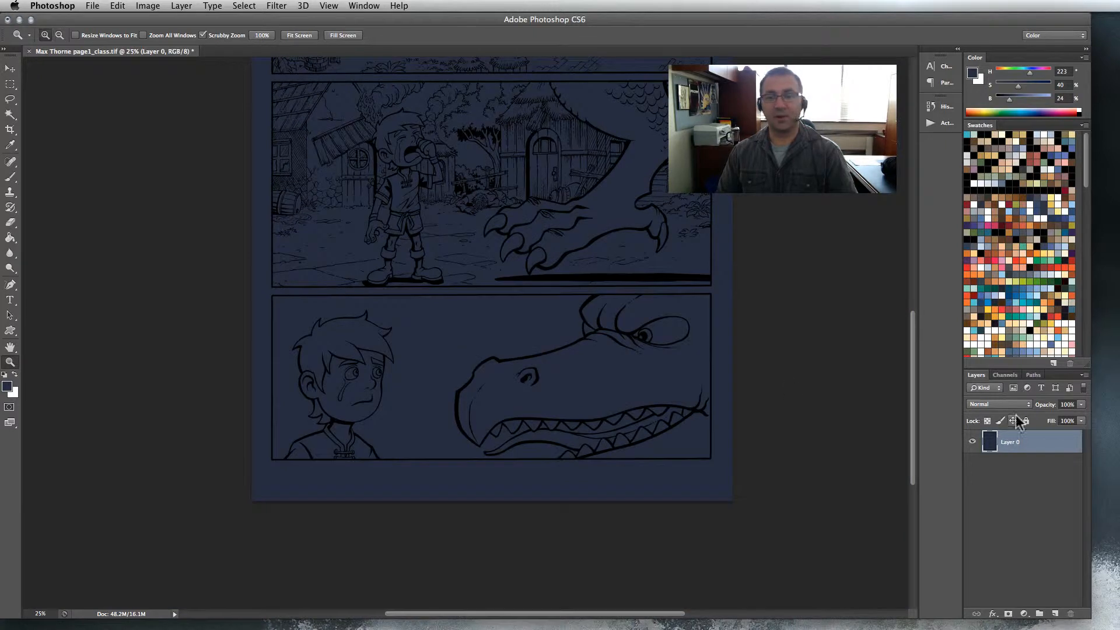
left_click(1005, 375)
left_click(970, 477)
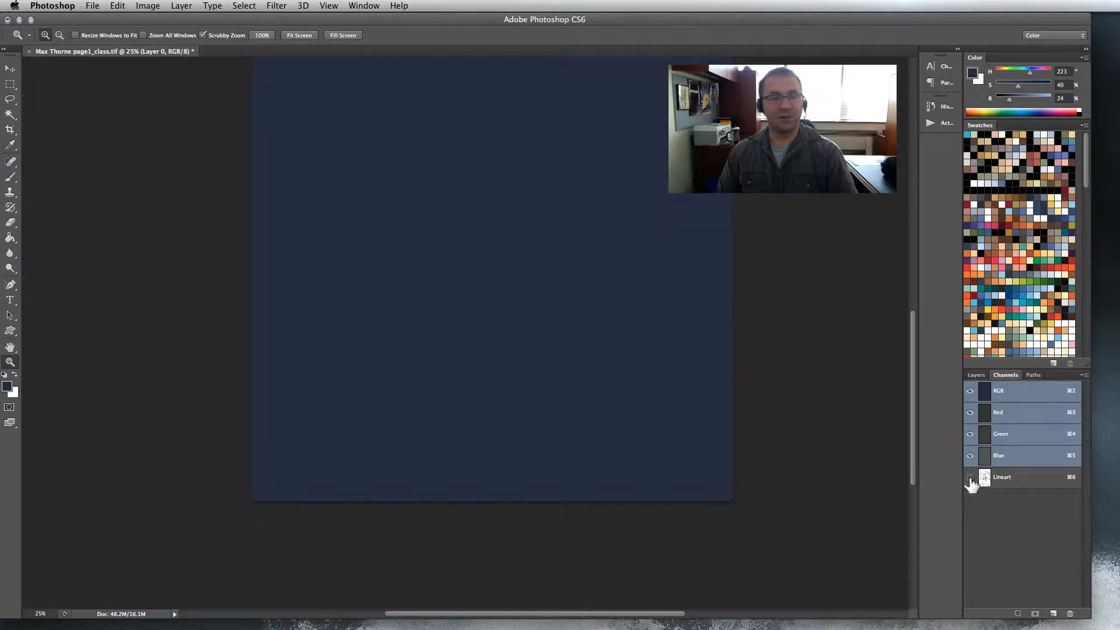
left_click(970, 478)
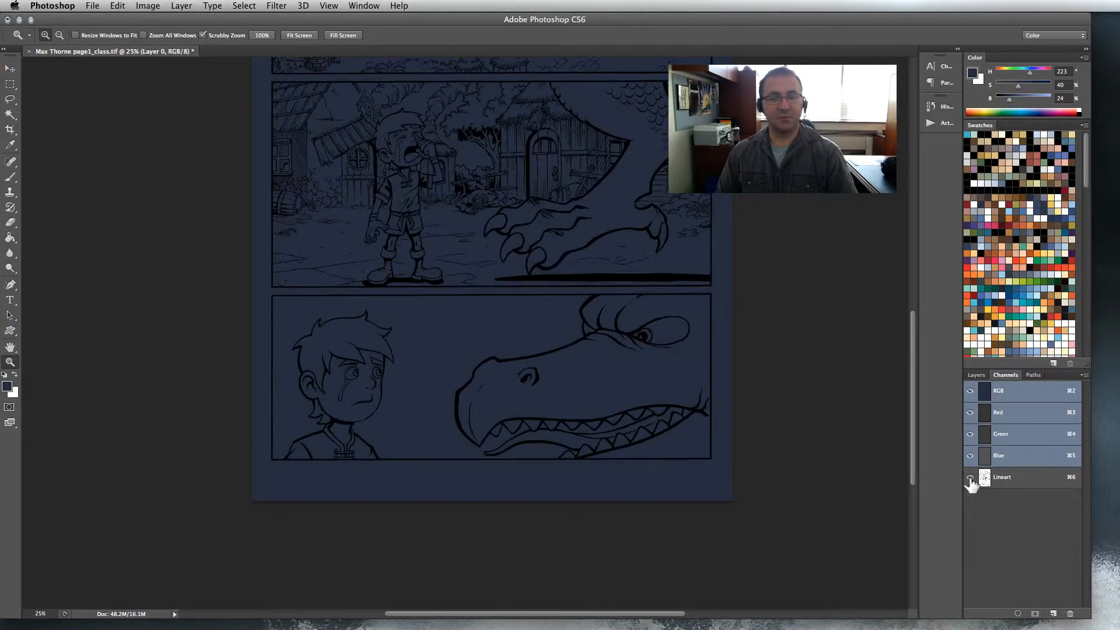
left_click(976, 375)
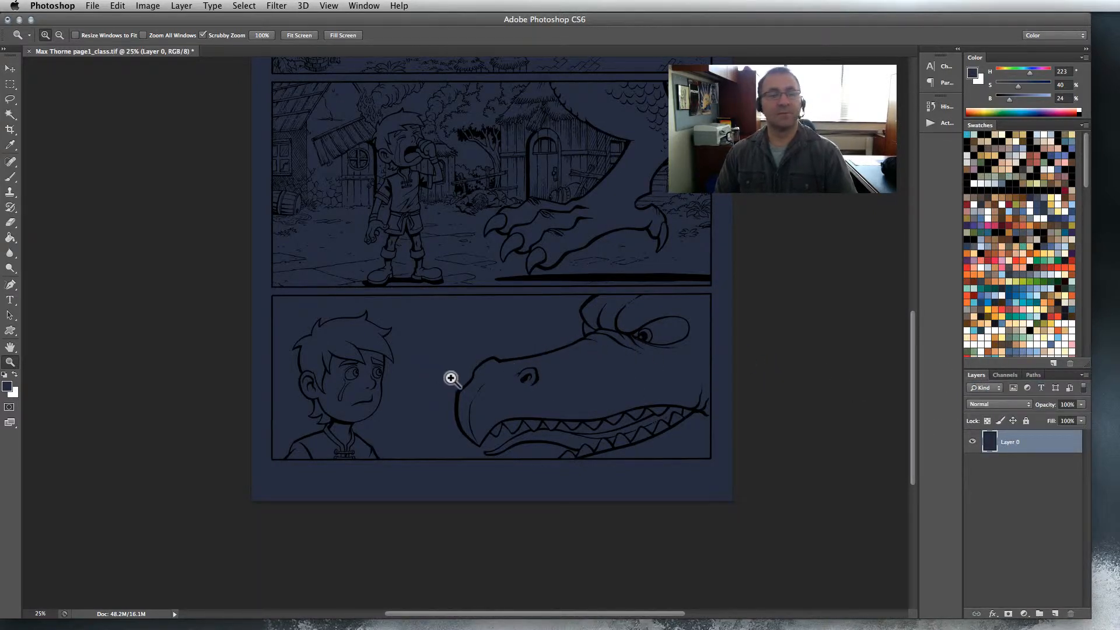
Examine the line art across the whole page and in the upper landscape and dragon panels.
left_click_drag(410, 375, 565, 369)
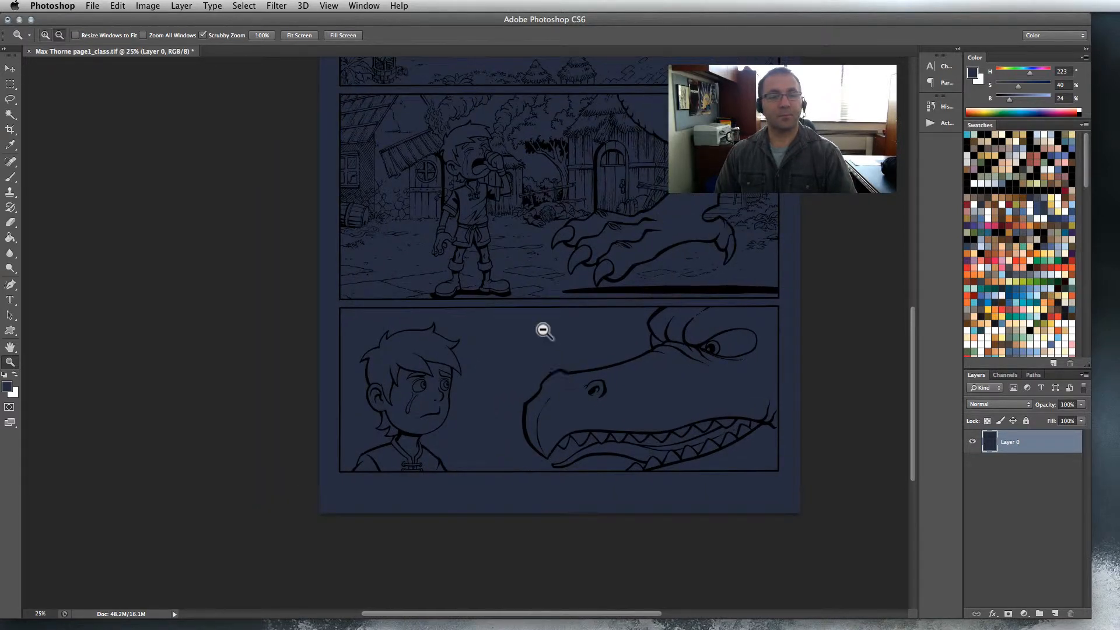
left_click(542, 331, "alt")
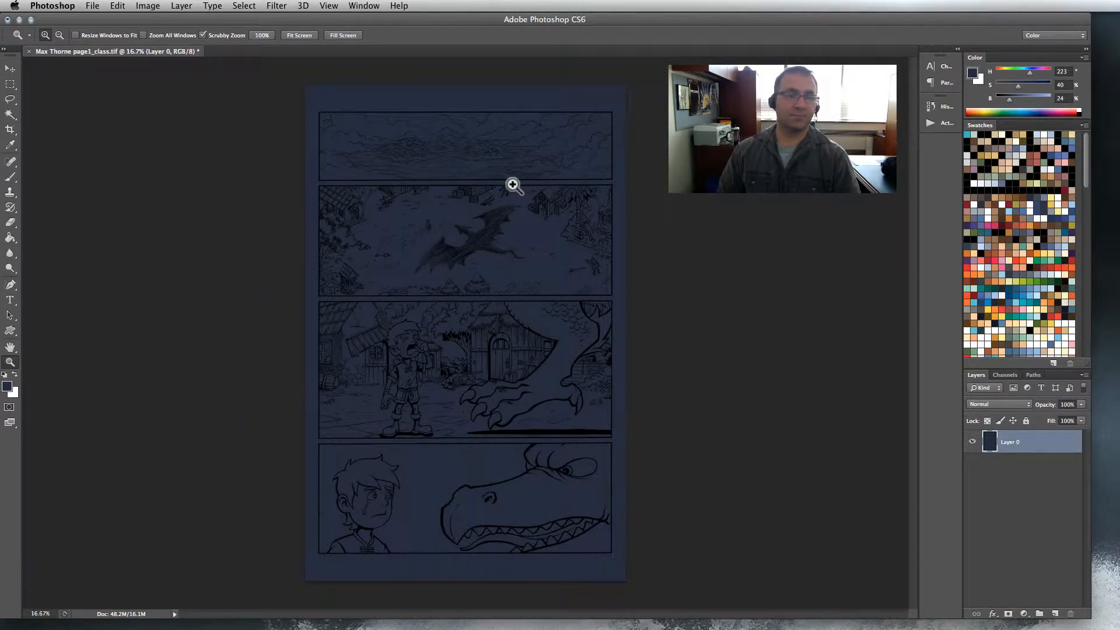
left_click(426, 177)
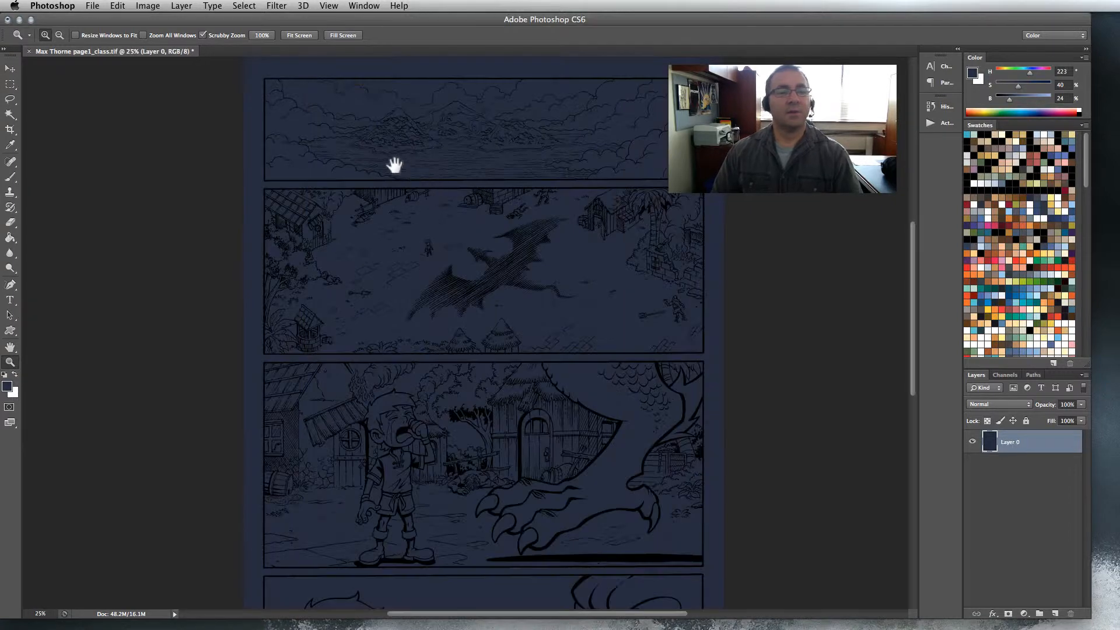
left_click_drag(392, 165, 403, 278)
left_click(492, 212)
left_click(405, 290)
left_click(400, 283, "alt")
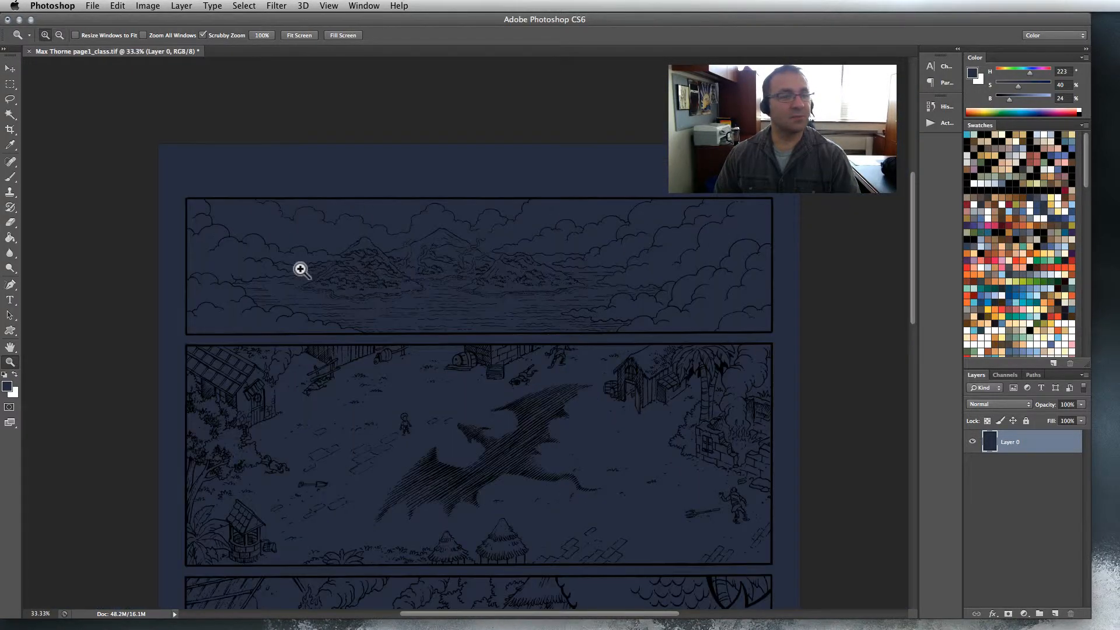
Check the Rectangular Marquee's 0 px feather, and turn off anti-aliasing for the Lasso tool.
left_click(13, 85)
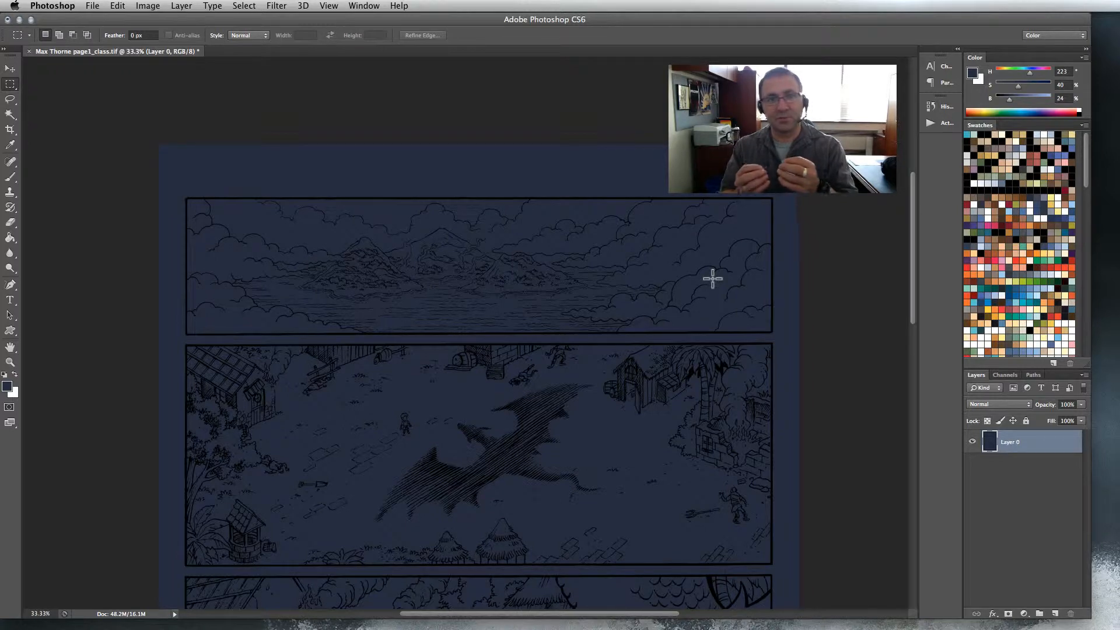
scroll(713, 279, "down", 5)
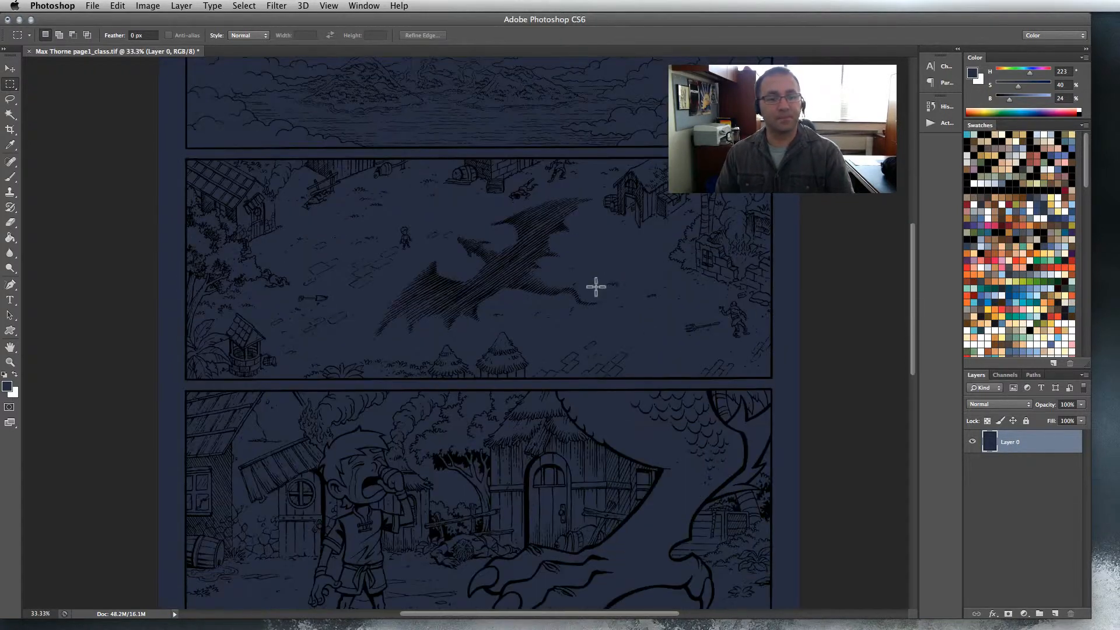
scroll(595, 288, "up", 10)
scroll(515, 375, "down", 6)
scroll(519, 365, "down", 2)
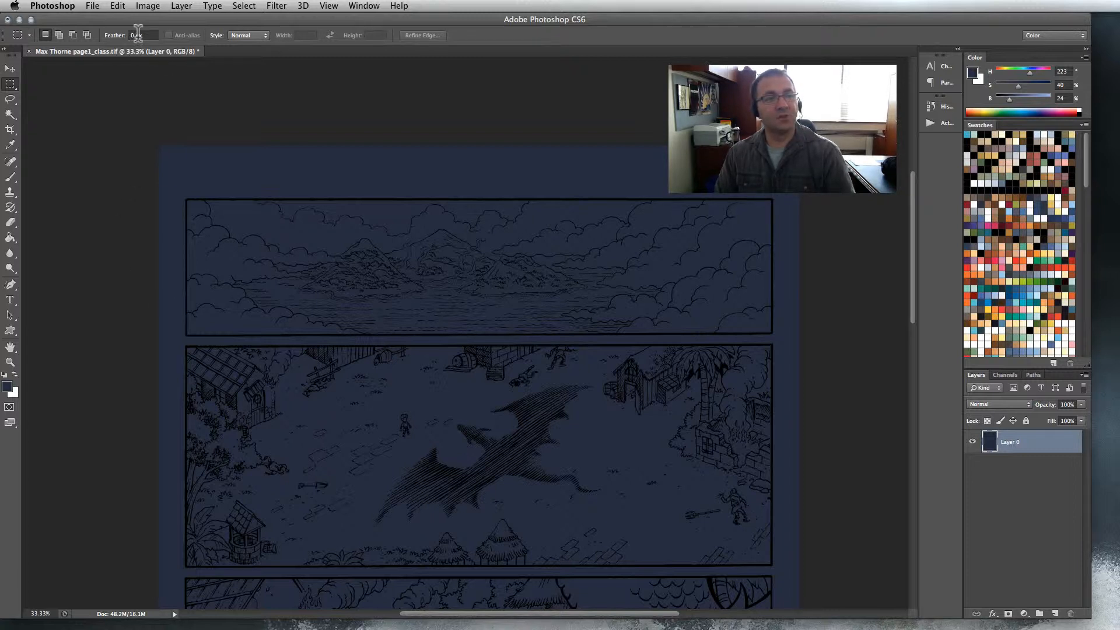
left_click(11, 101)
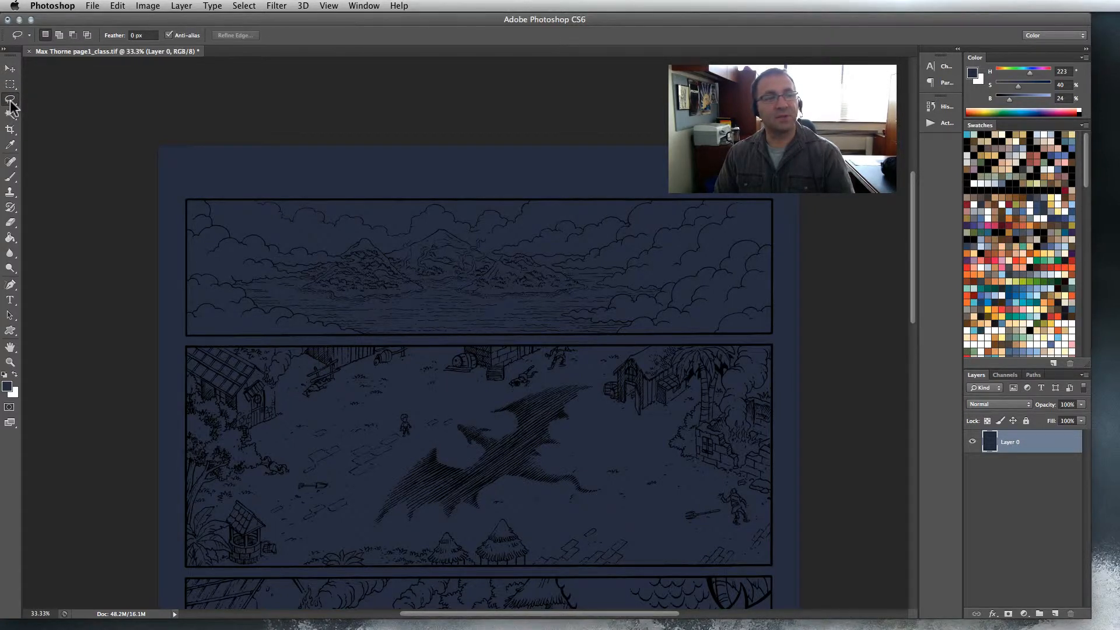
left_click(169, 36)
Switch to the Polygonal Lasso tool, turn off its anti-aliasing and set its feather to 0 px.
left_click(16, 101)
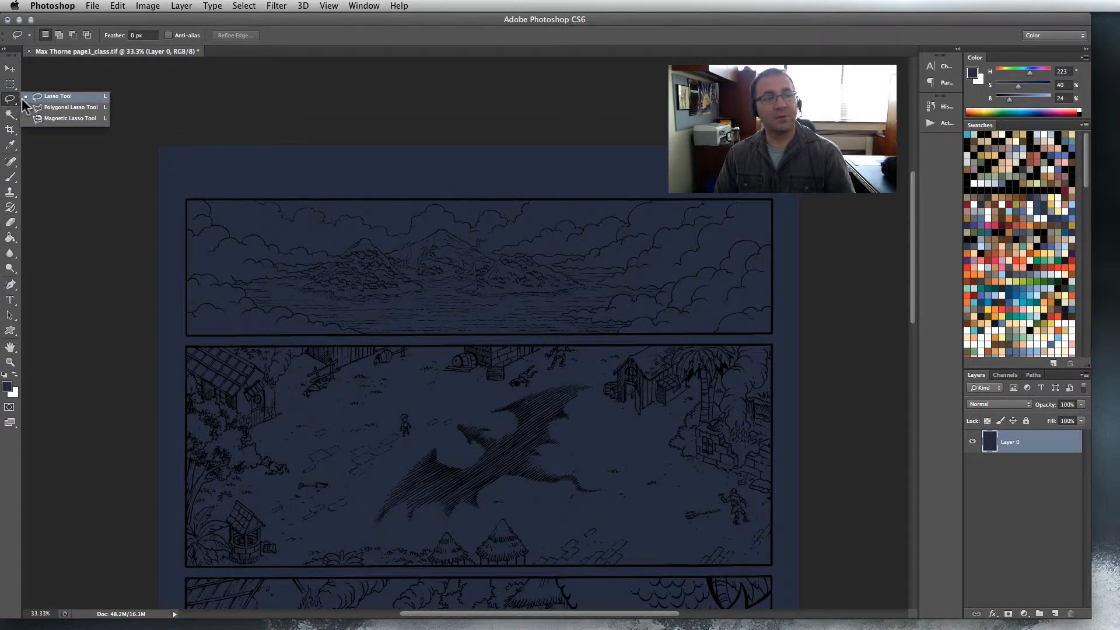
left_click(39, 106)
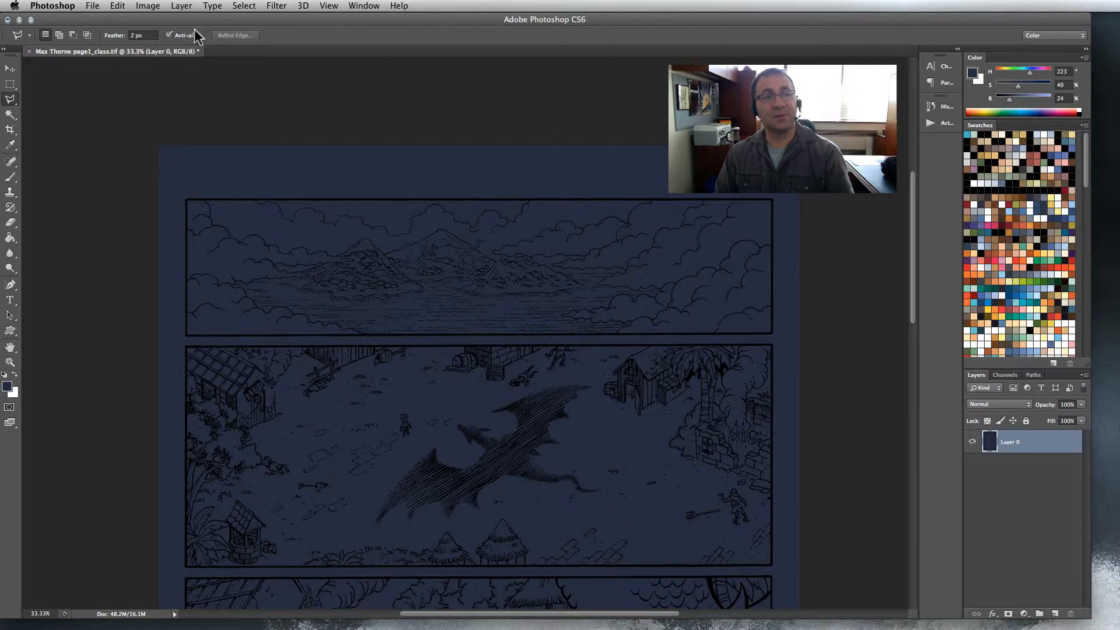
left_click(169, 35)
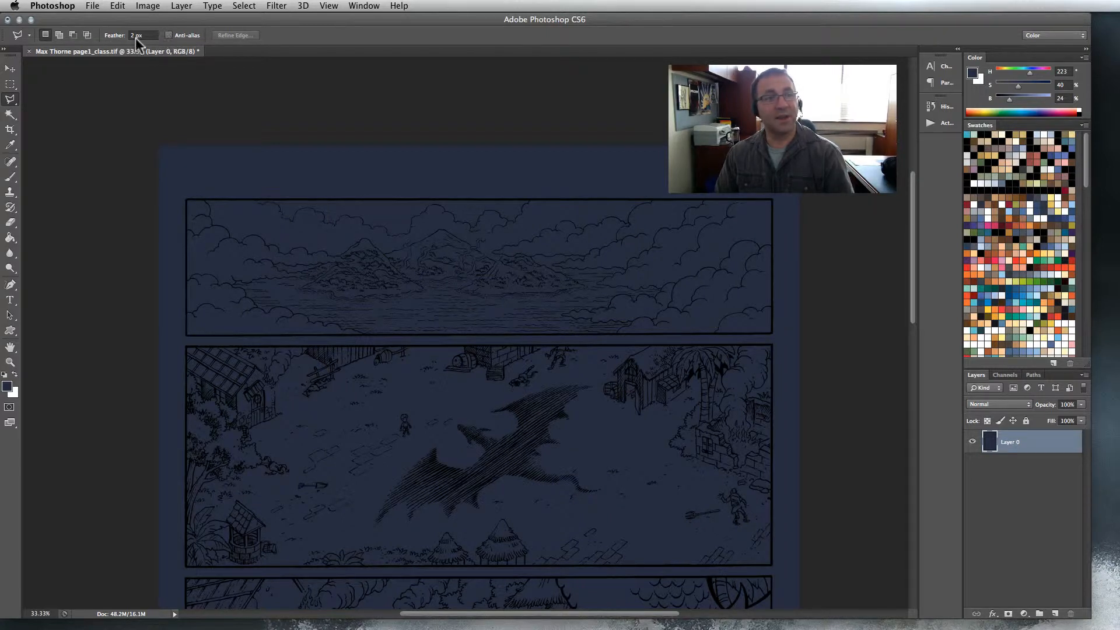
double_click(138, 35)
type("0")
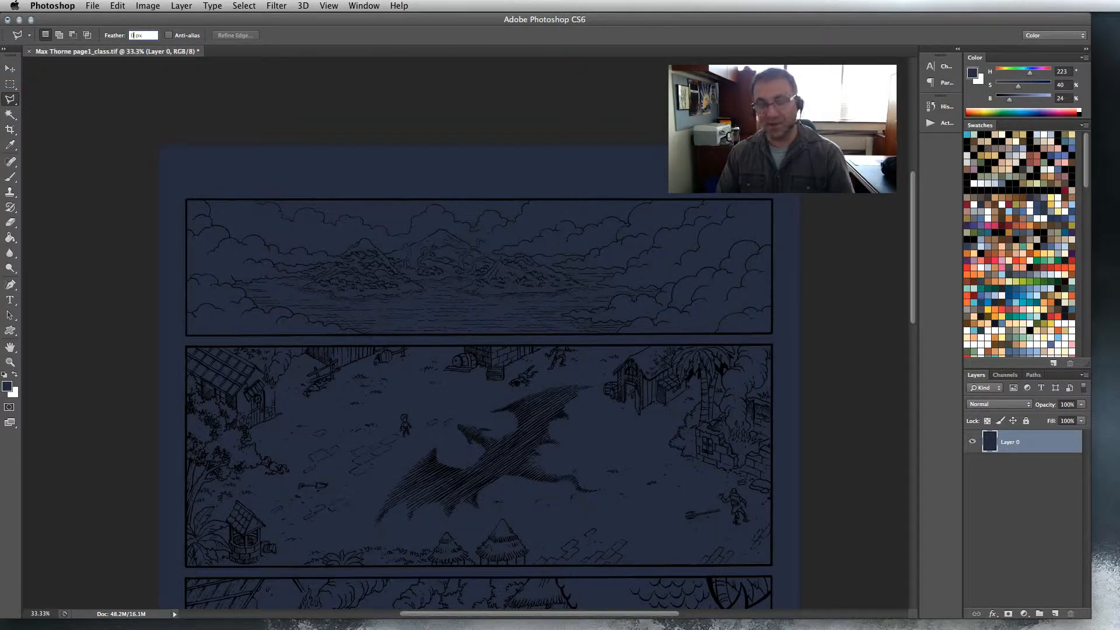
left_click(132, 91)
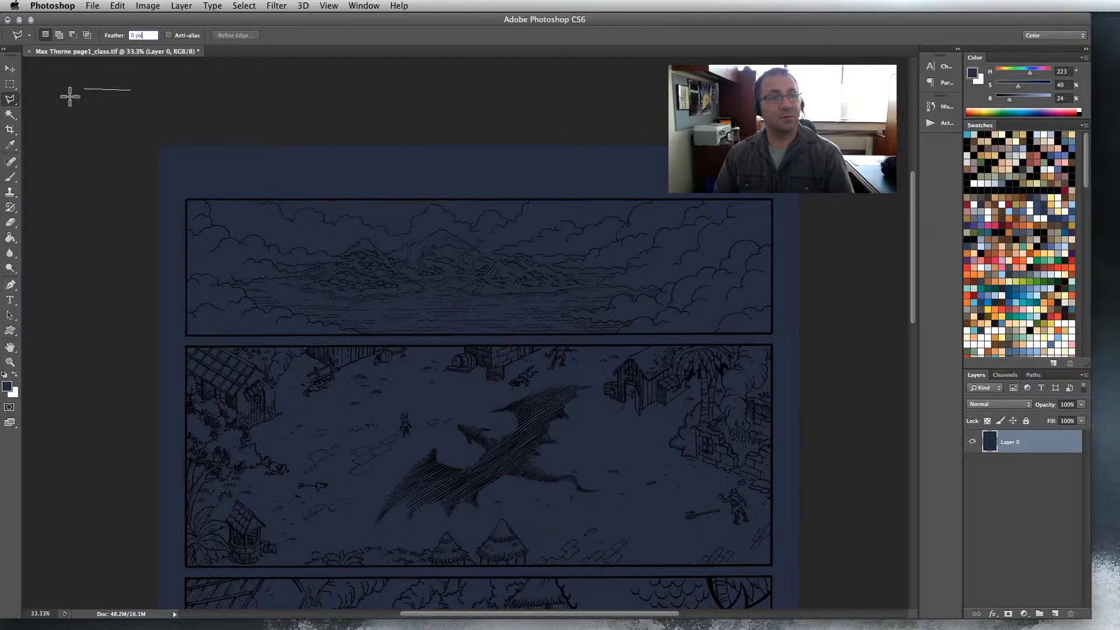
left_click(103, 98)
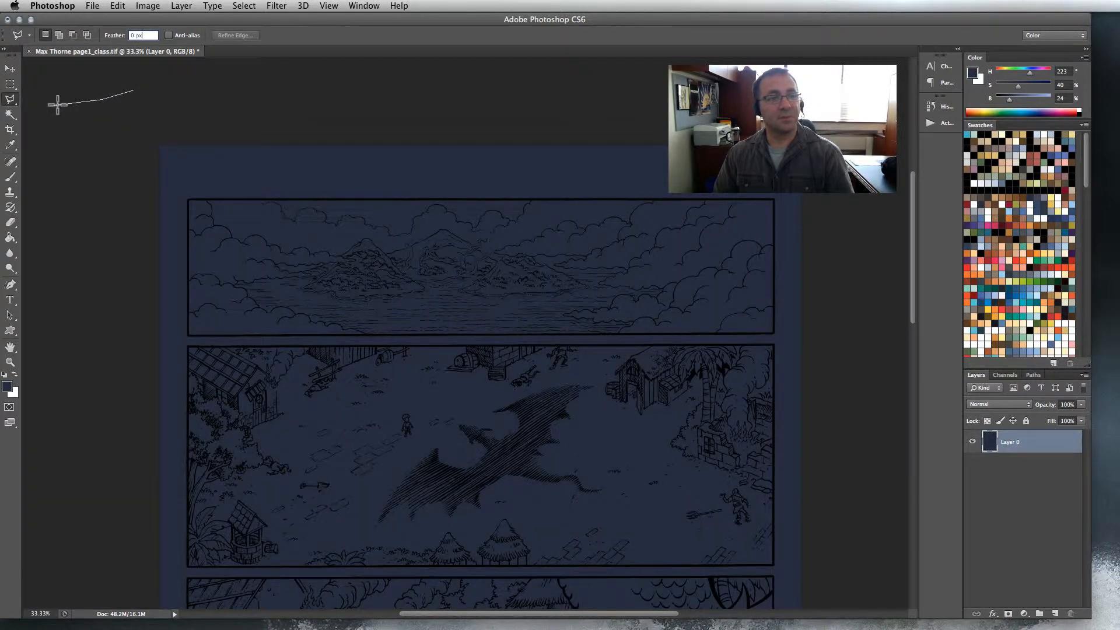
left_click(136, 104)
left_click(136, 87)
left_click(131, 91)
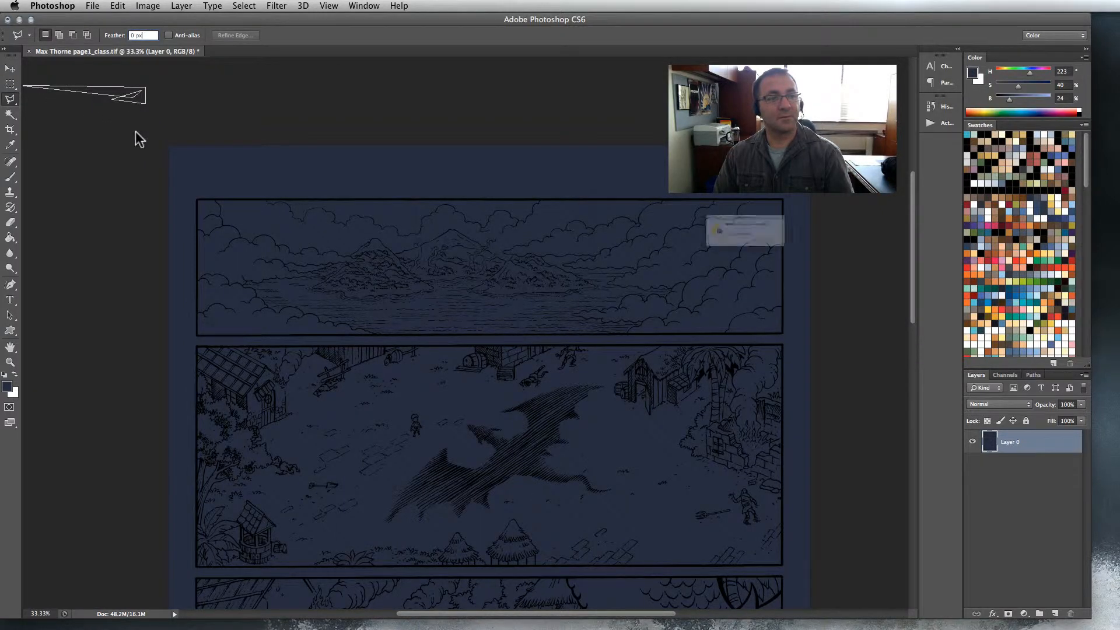
left_click(820, 261)
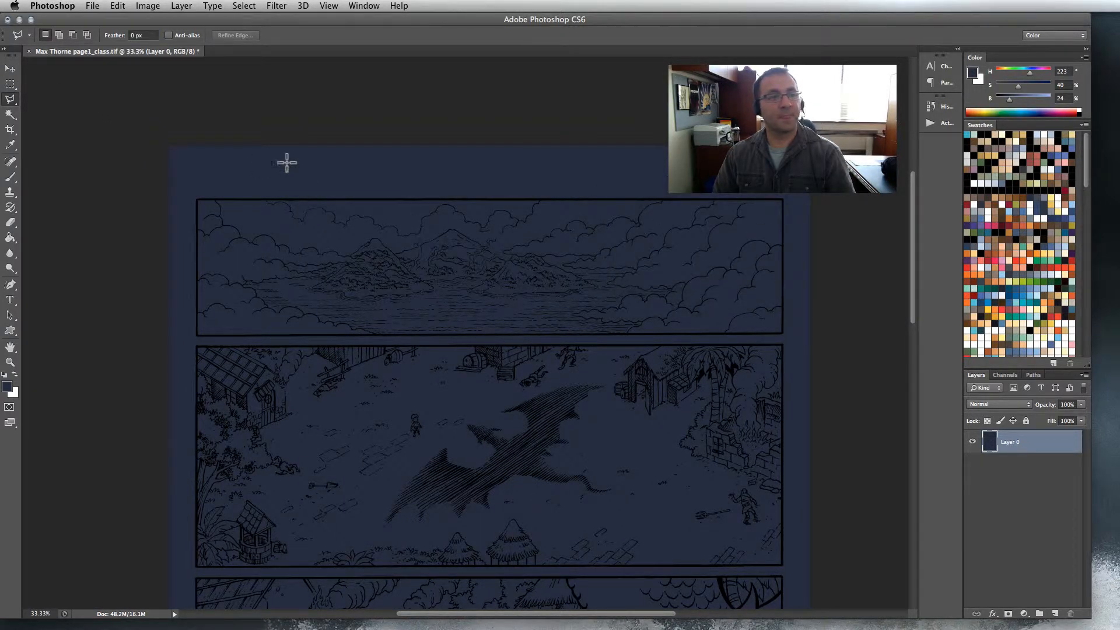
Review the Paint Bucket tool's anti-aliasing option.
left_click(10, 239)
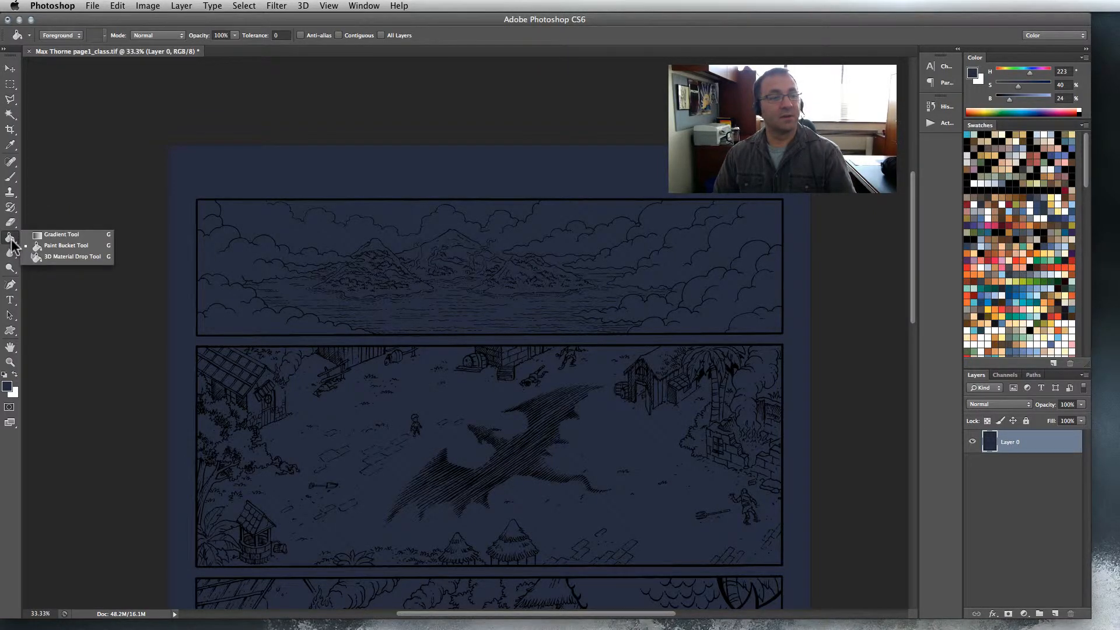
left_click(10, 244)
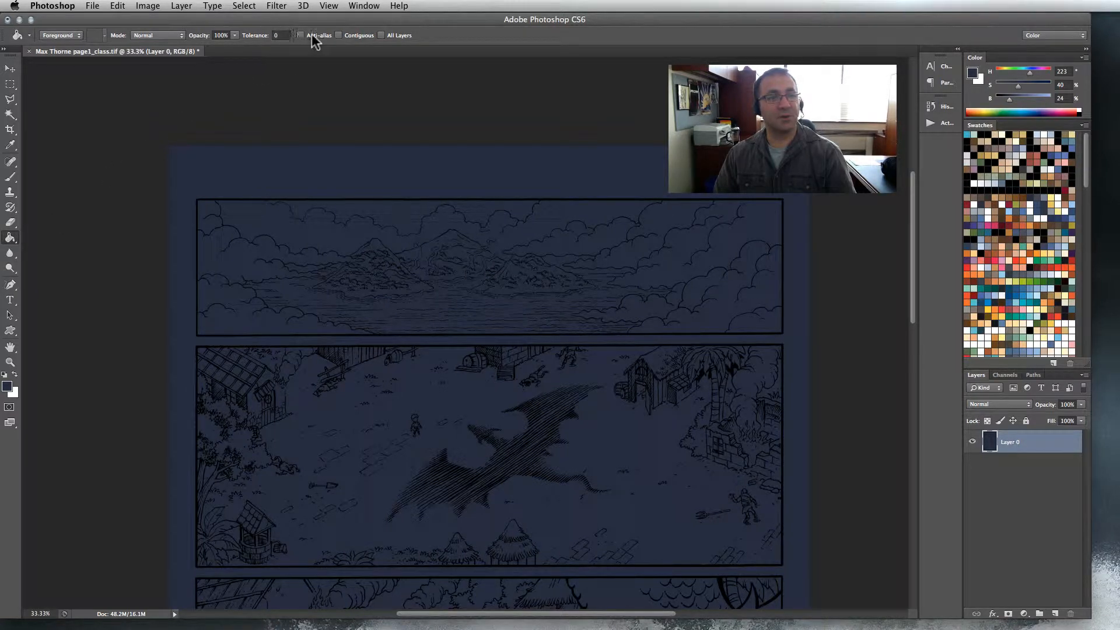
Select the whole top landscape panel with the Rectangular Marquee tool, following its black border.
left_click(11, 85)
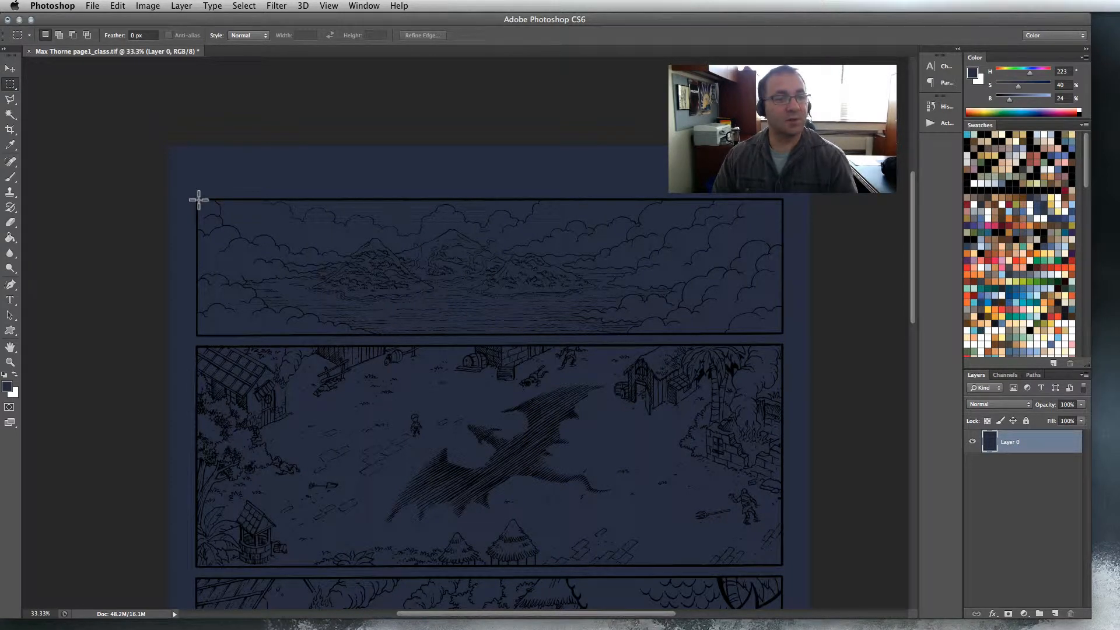
left_click(13, 362)
left_click(326, 294)
left_click_drag(314, 239, 228, 233)
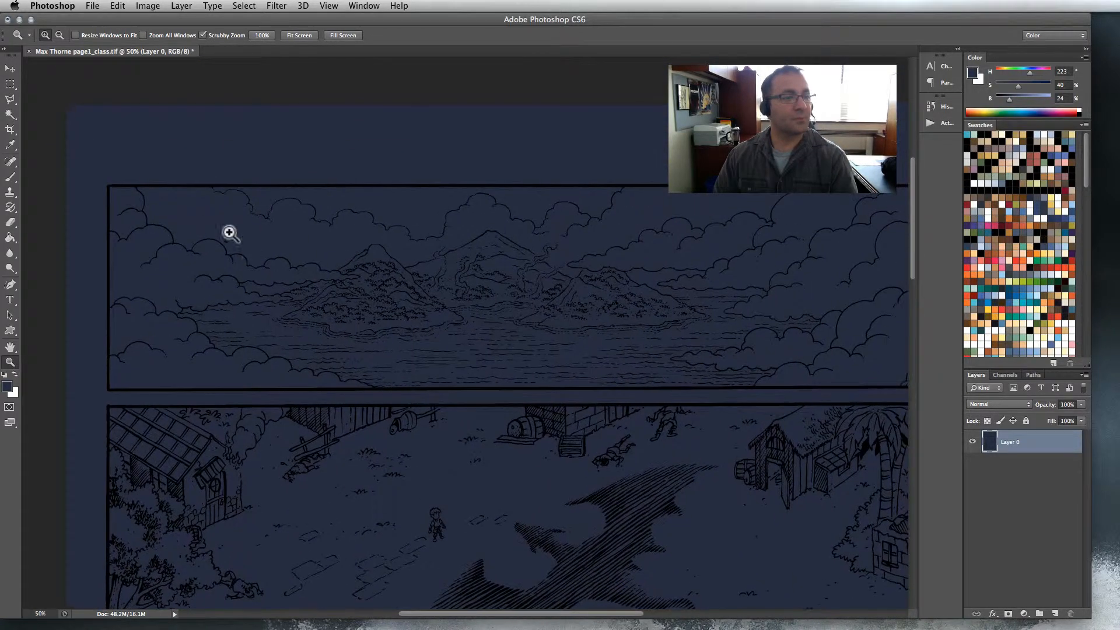
left_click(10, 85)
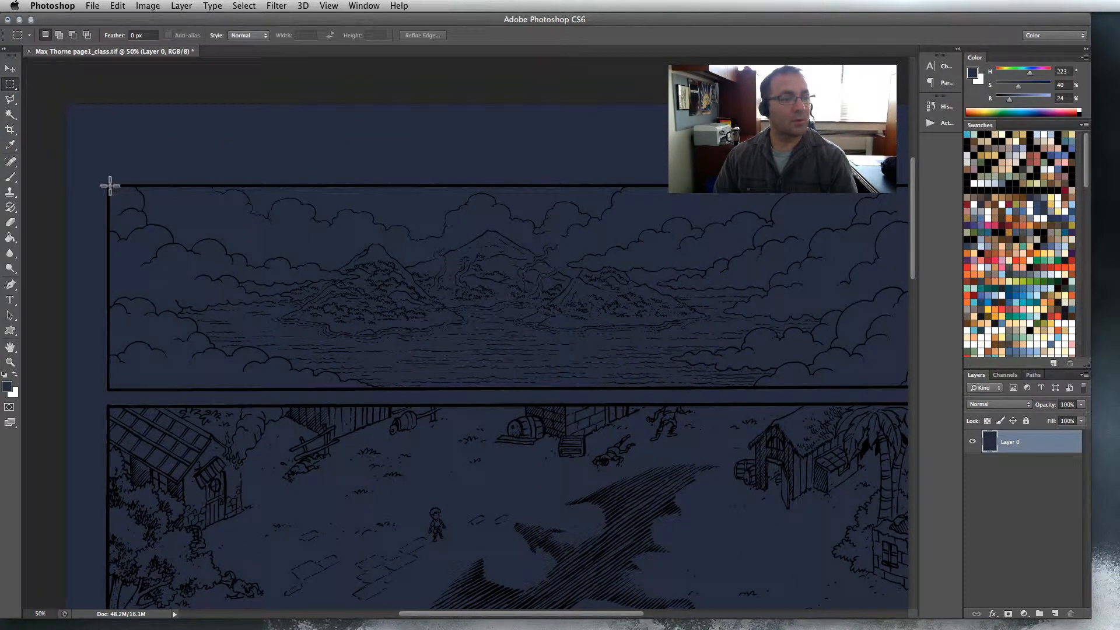
left_click_drag(108, 186, 785, 385)
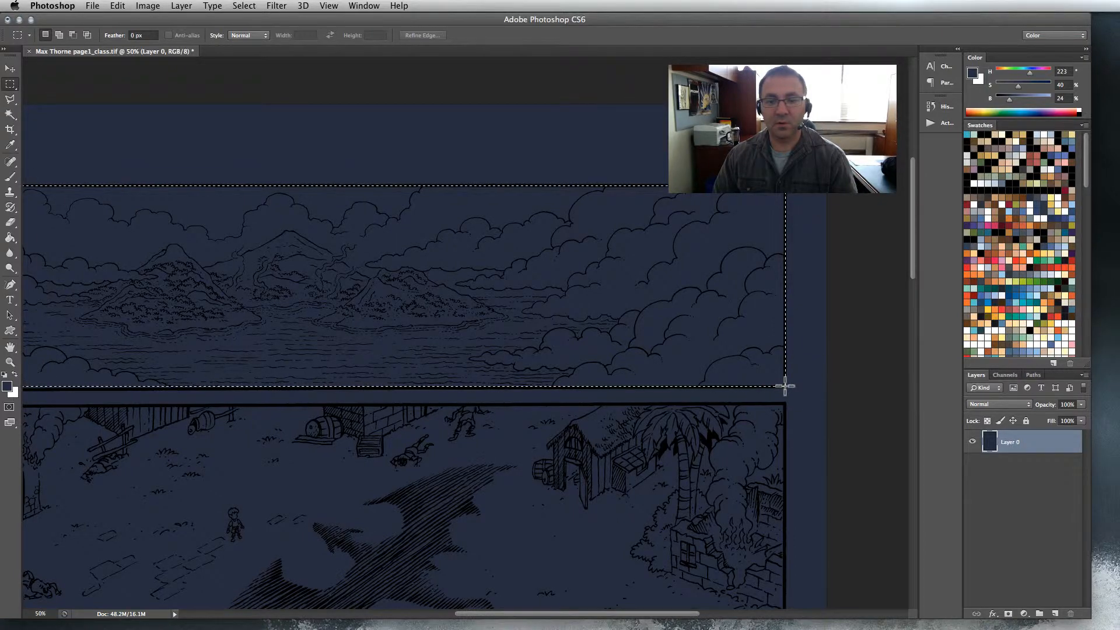
Fill the selected top panel with a brown swatch (H 30, S 74, B 40) and deselect it.
left_click(994, 348)
key("alt+BackSpace")
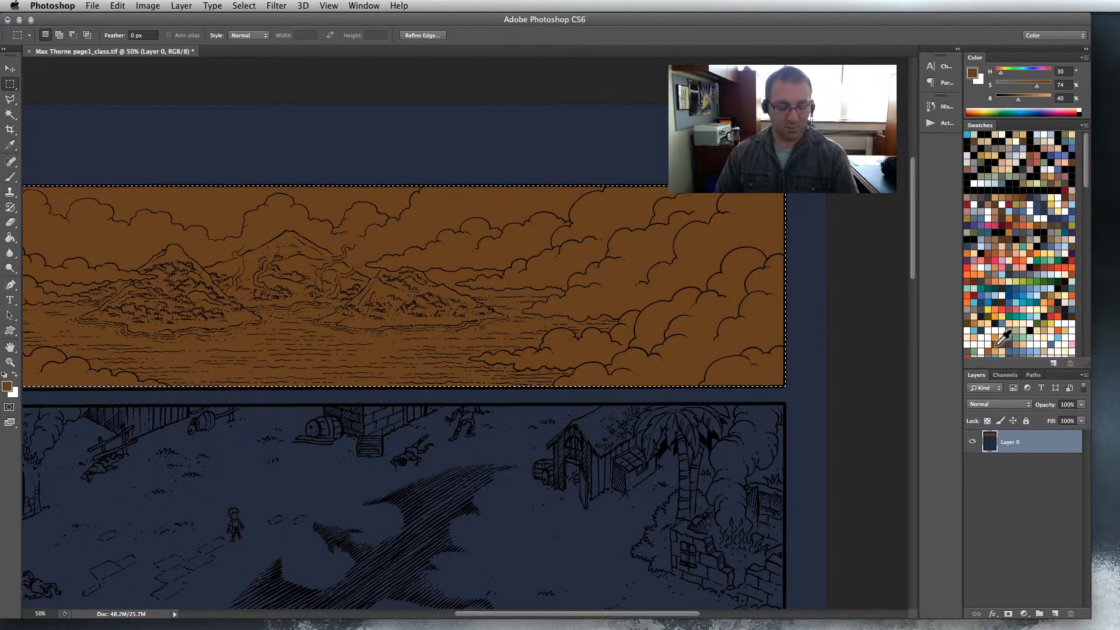
key("super+d")
Select the second panel with the Rectangular Marquee tool, fill it with a dark gray swatch (H 223, S 12, B 24) and deselect it.
left_click_drag(460, 436, 480, 400)
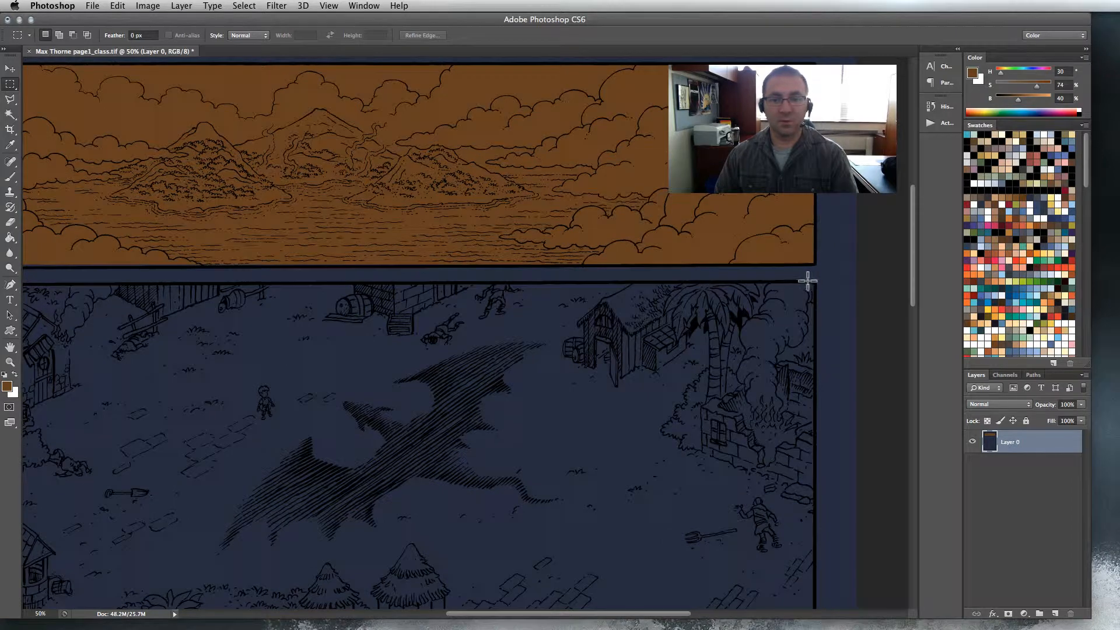
left_click_drag(815, 281, 92, 551)
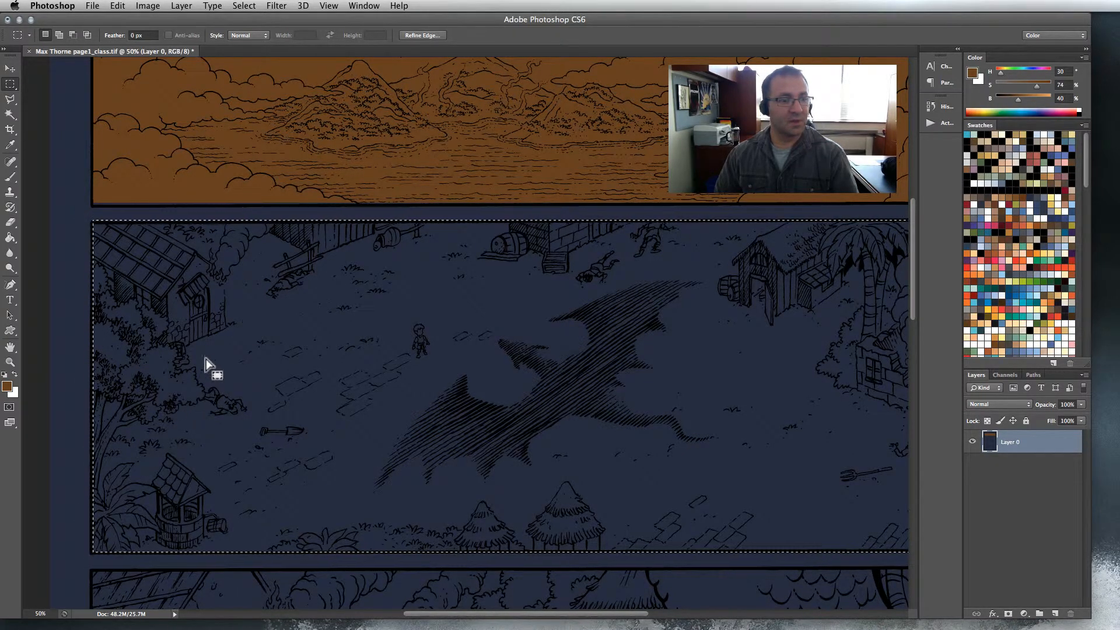
left_click(1028, 169)
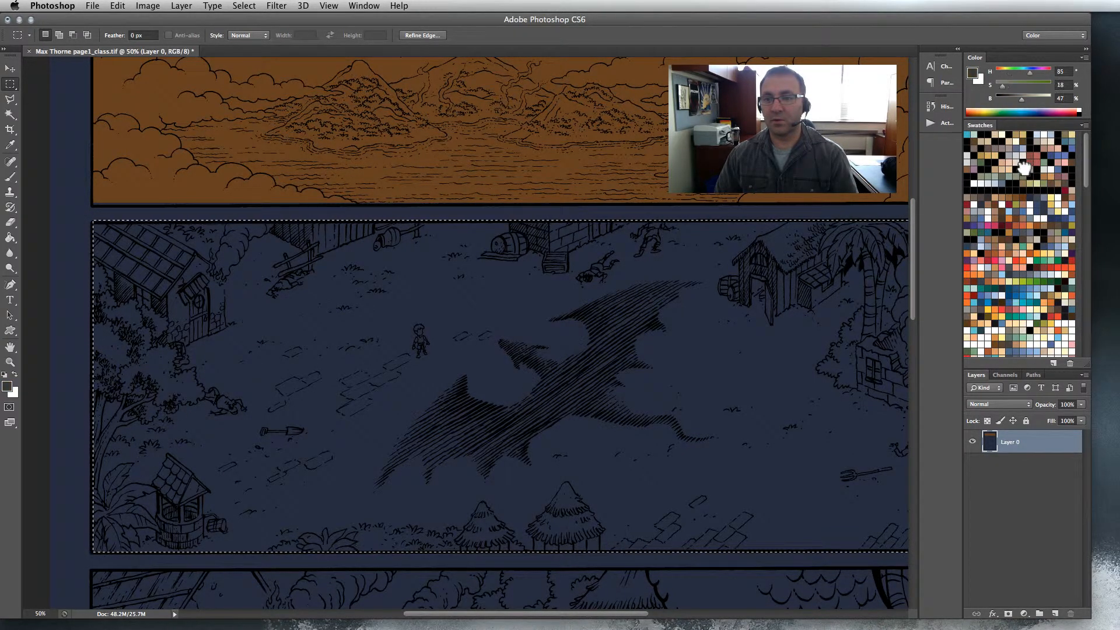
key("alt+BackSpace")
key("super+d")
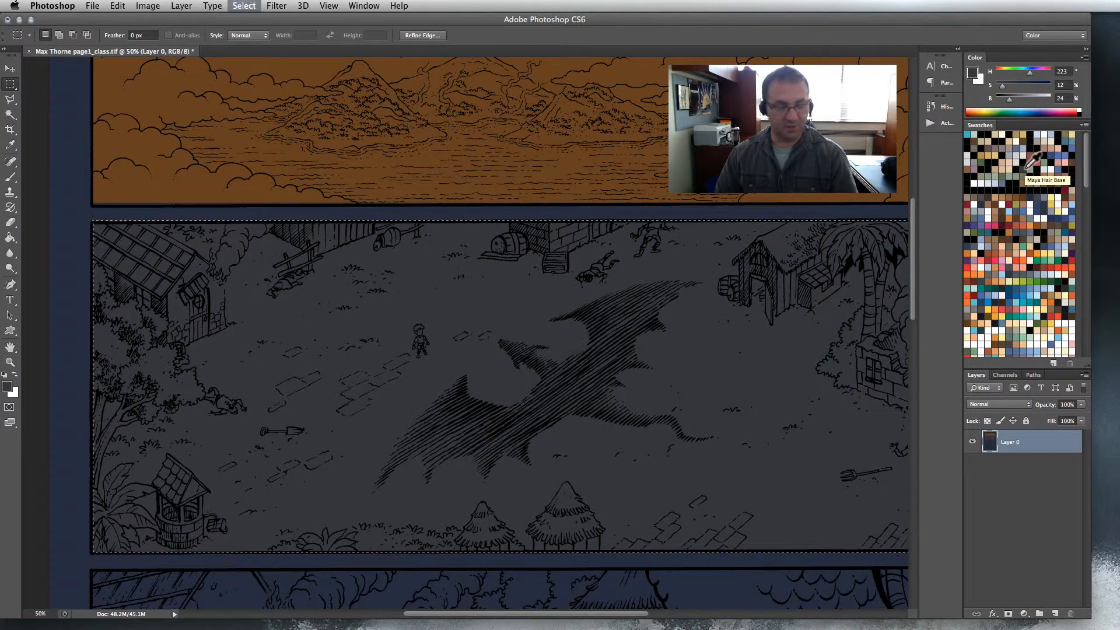
Select the thin unfilled strip along the top panel's lower border, fill it with the panel's sampled brown (H 29, S 74, B 40) and deselect.
left_click(11, 362)
left_click(180, 272)
left_click_drag(175, 266, 360, 454)
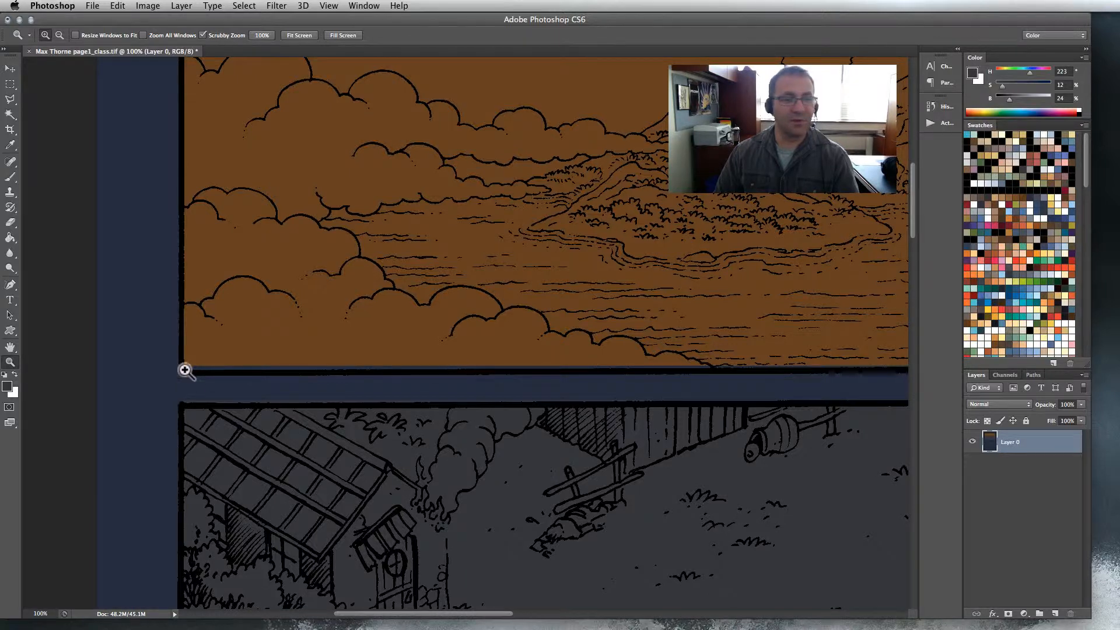
left_click(11, 85)
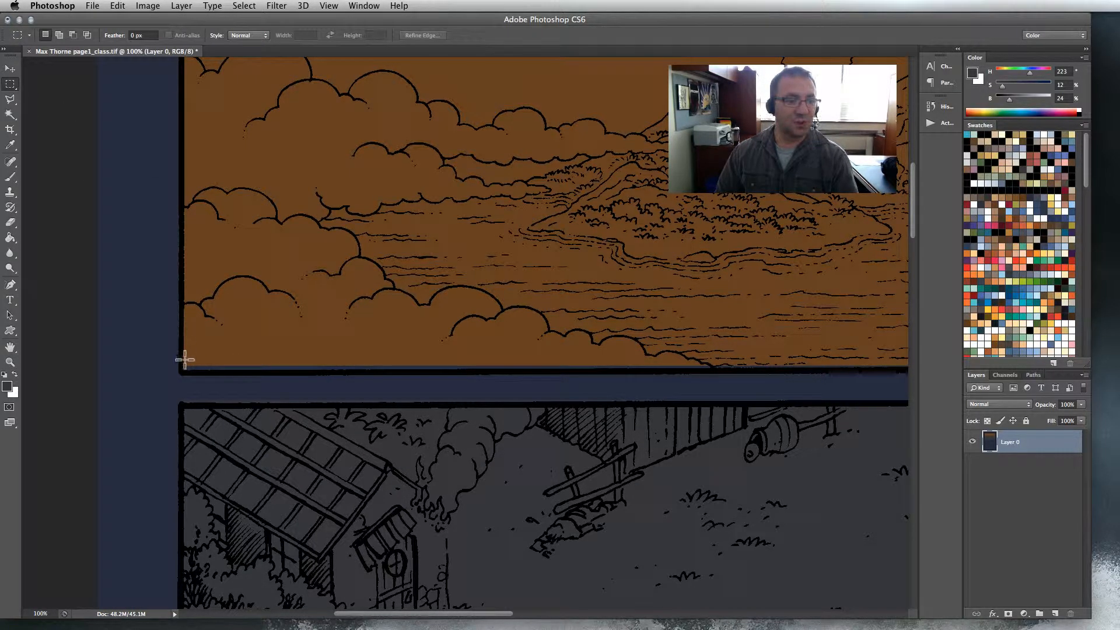
mouse_move(183, 357)
left_mouse_down()
mouse_move(627, 375)
mouse_move(946, 369)
mouse_move(796, 368)
left_mouse_up()
key("g")
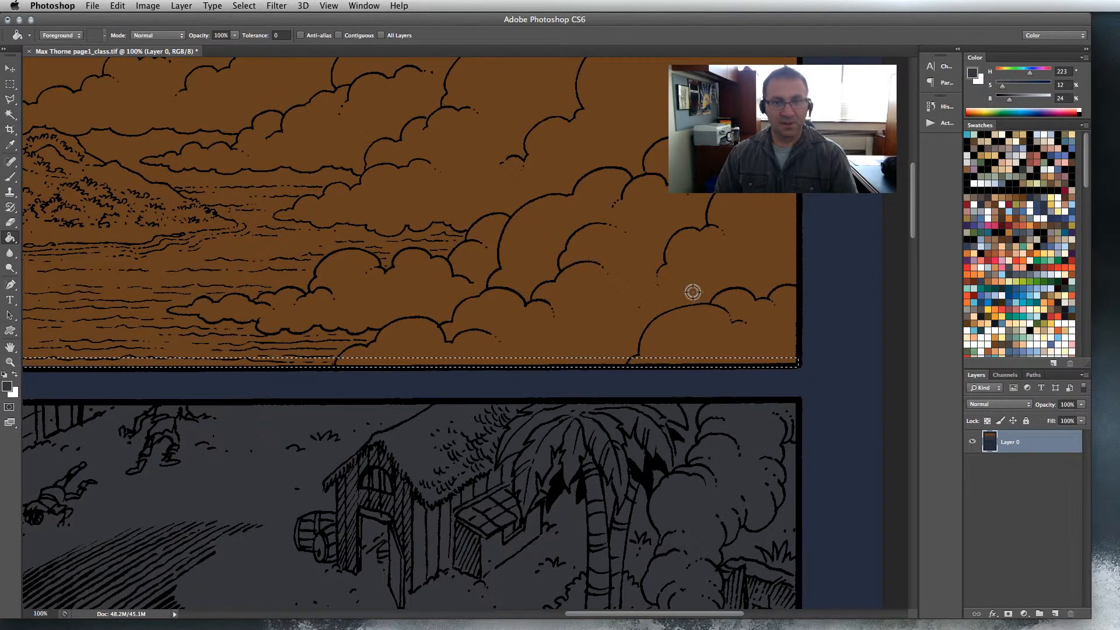
left_click(693, 292, "alt")
key("super+d")
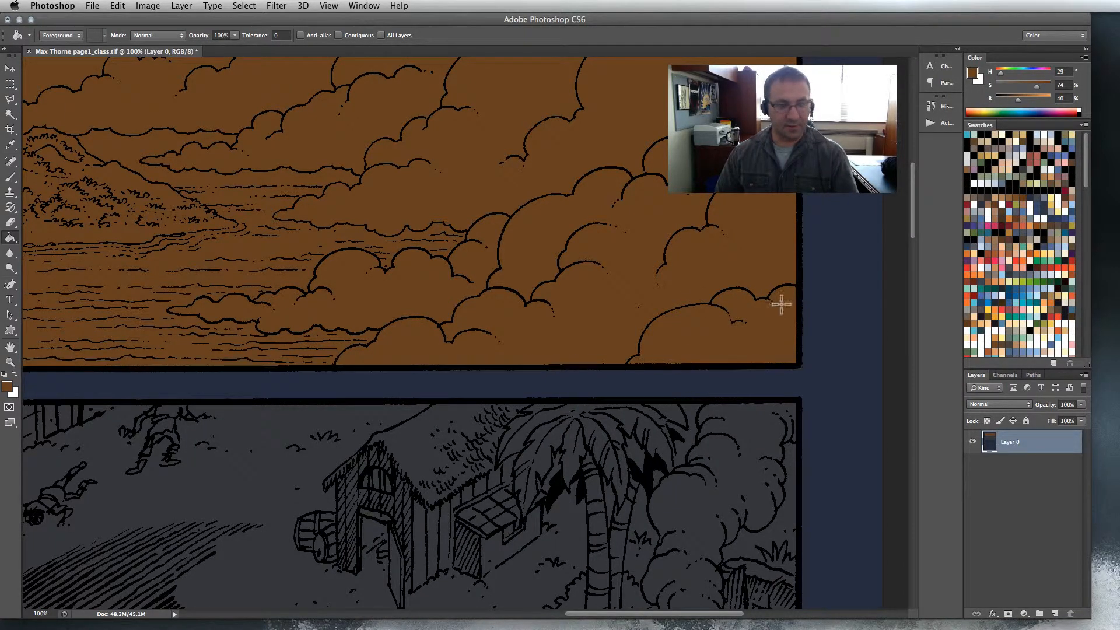
Try filling the navy page background around the panels with brown using the Paint Bucket tool, and undo the fill.
left_click_drag(185, 356, 760, 352)
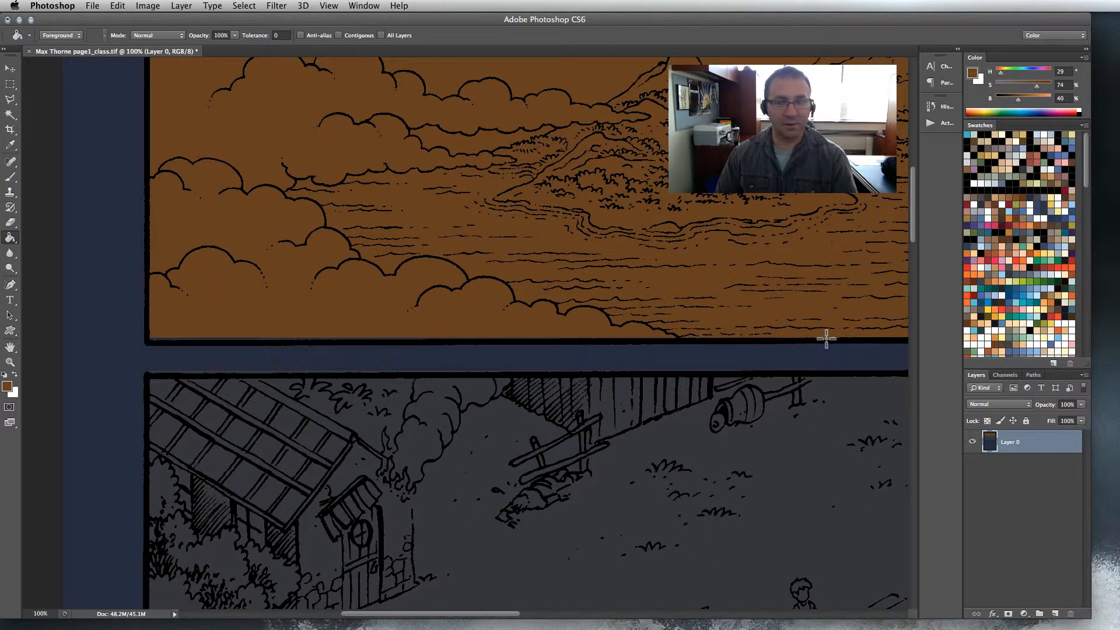
left_click(104, 175)
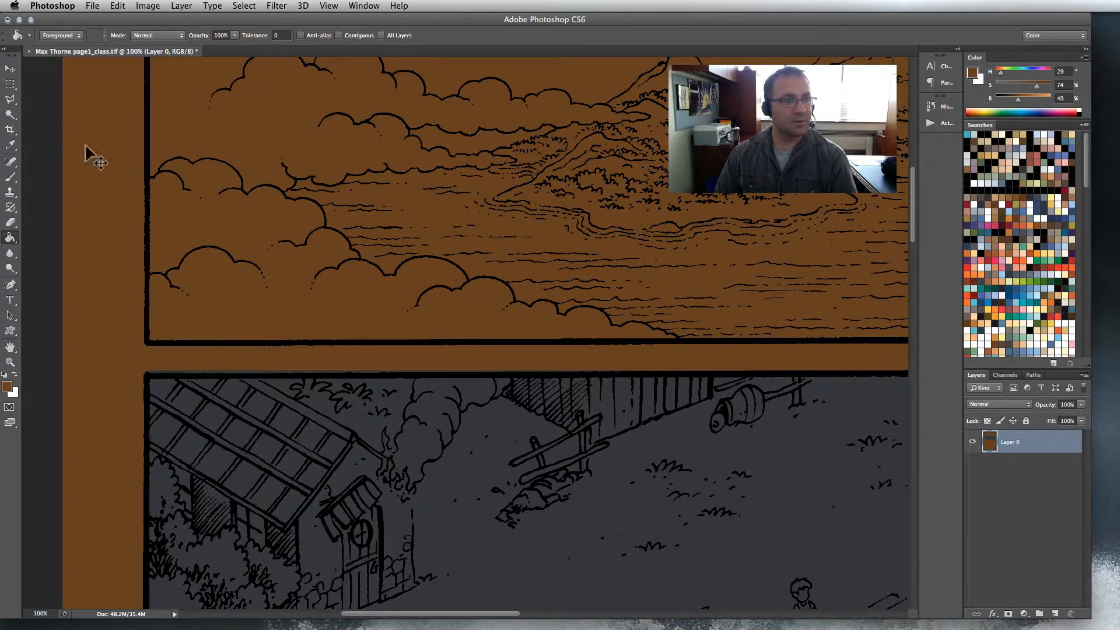
key("super+z")
Marquee a thin strip along the top panel's lower border, starting at its lower-left corner, and deselect it.
left_click(10, 84)
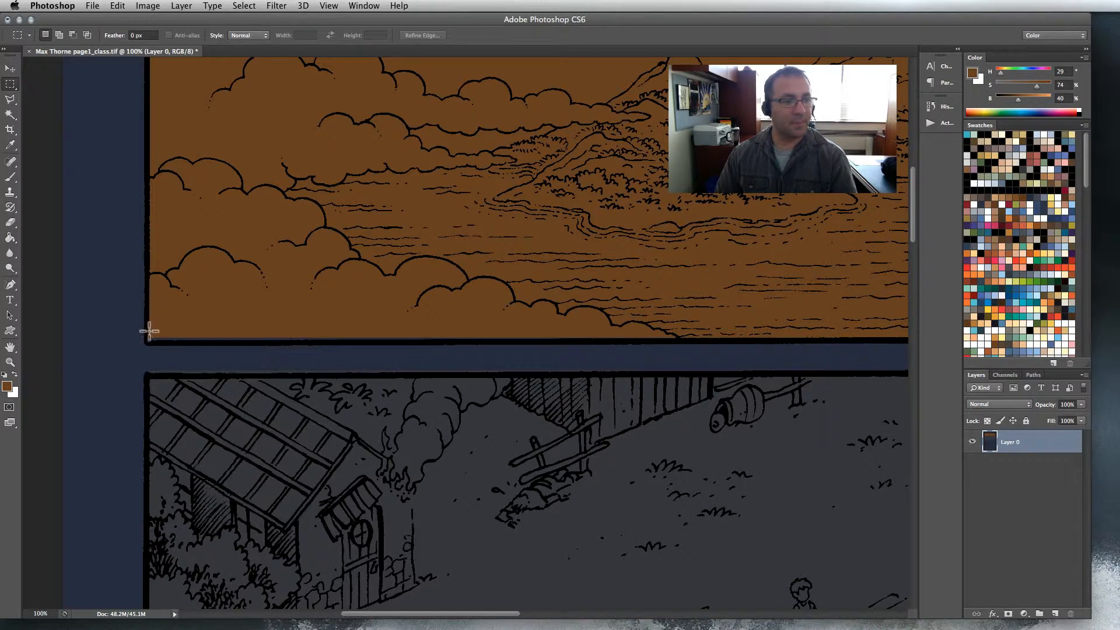
left_click_drag(145, 332, 782, 340)
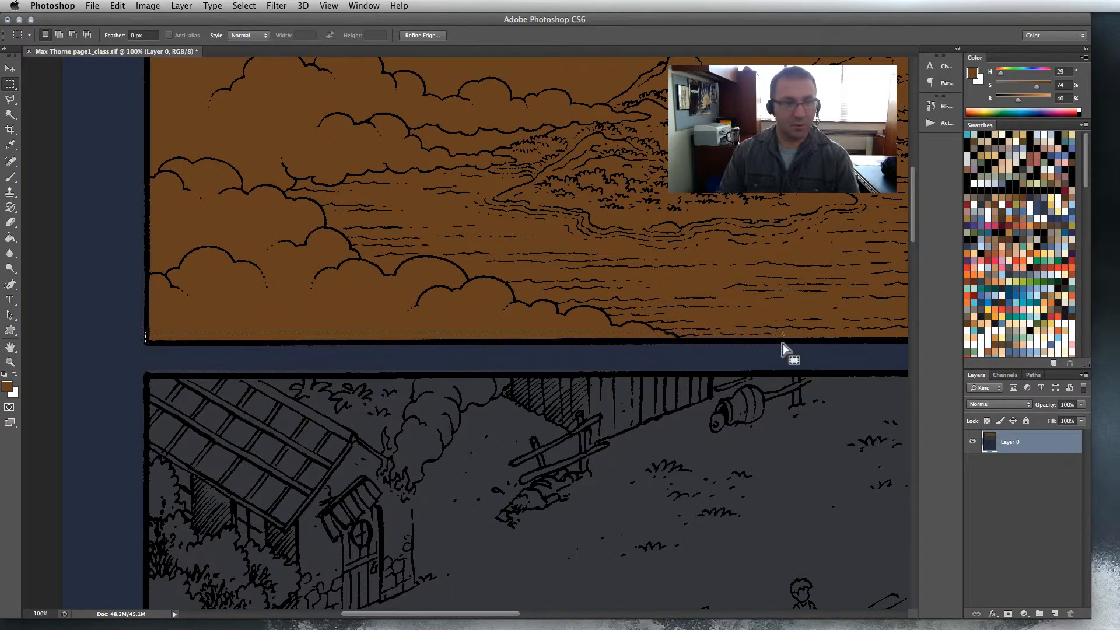
key("ctrl+d")
Marquee a strip of the gutter along the second panel's upper border, sample the gutter's navy (H 223, S 40, B 24) and deselect.
left_click_drag(510, 507, 487, 370)
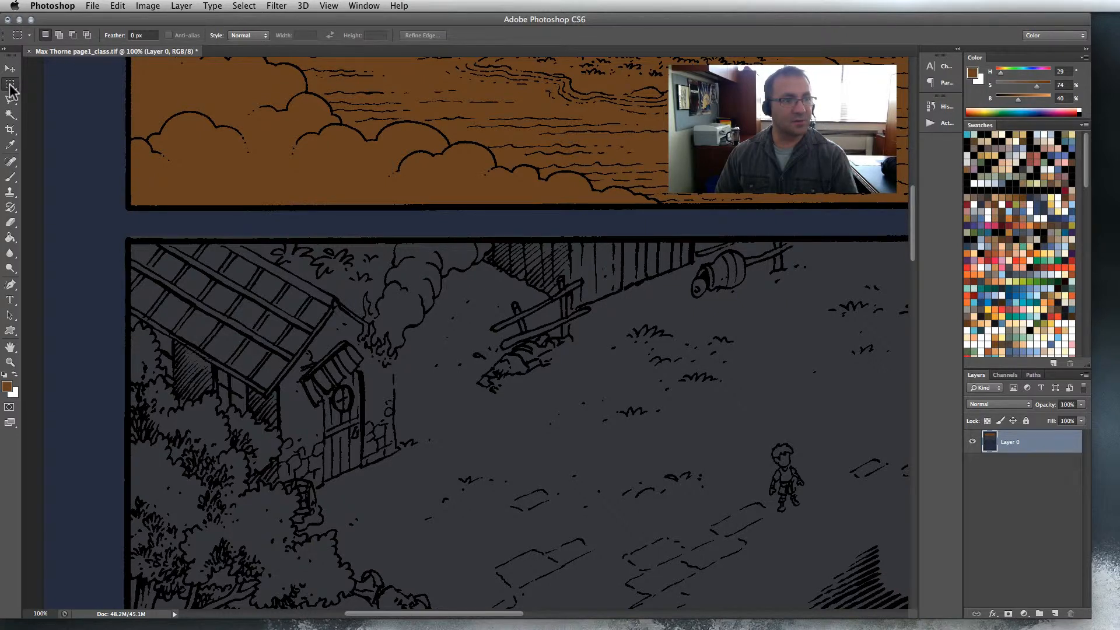
mouse_move(117, 221)
left_mouse_down()
mouse_move(726, 234)
mouse_move(713, 239)
left_mouse_up()
key("g")
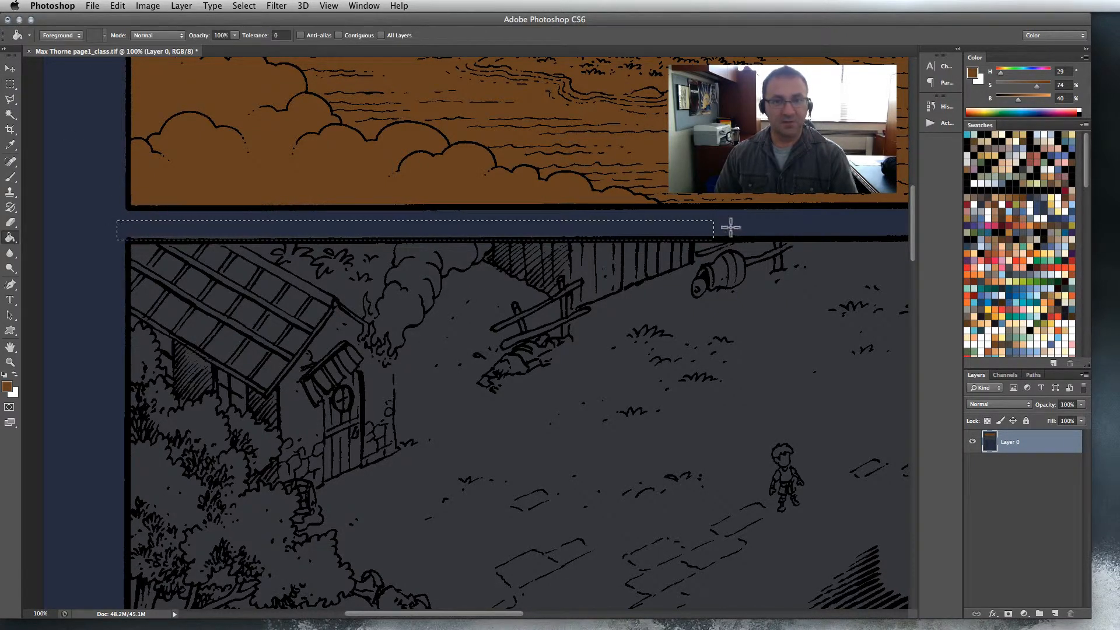
left_click(714, 228, "alt")
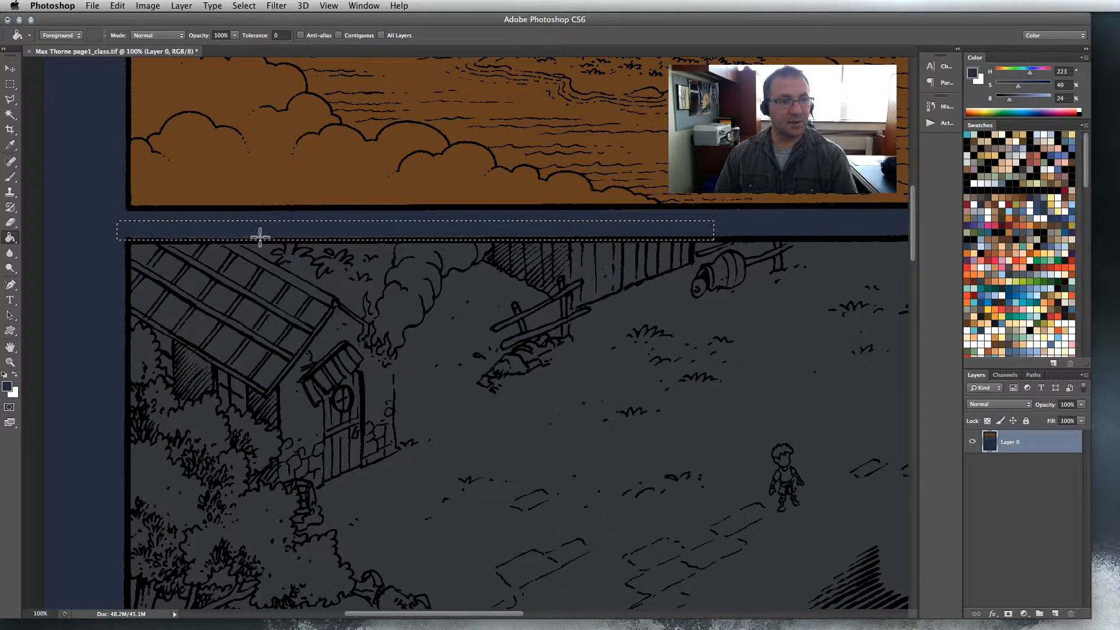
key("super+d")
Switch to the Polygonal Lasso tool for outlining the third panel with the crying boy.
scroll(358, 228, "down", 10)
scroll(357, 228, "right", 5)
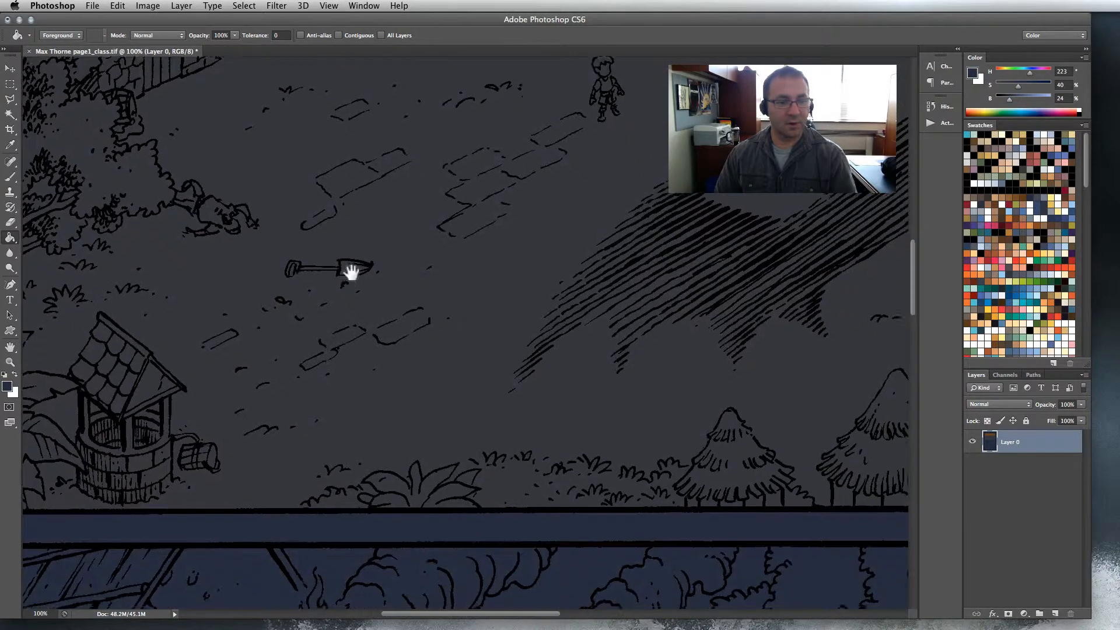
scroll(350, 272, "down", 5)
scroll(385, 198, "left", 5)
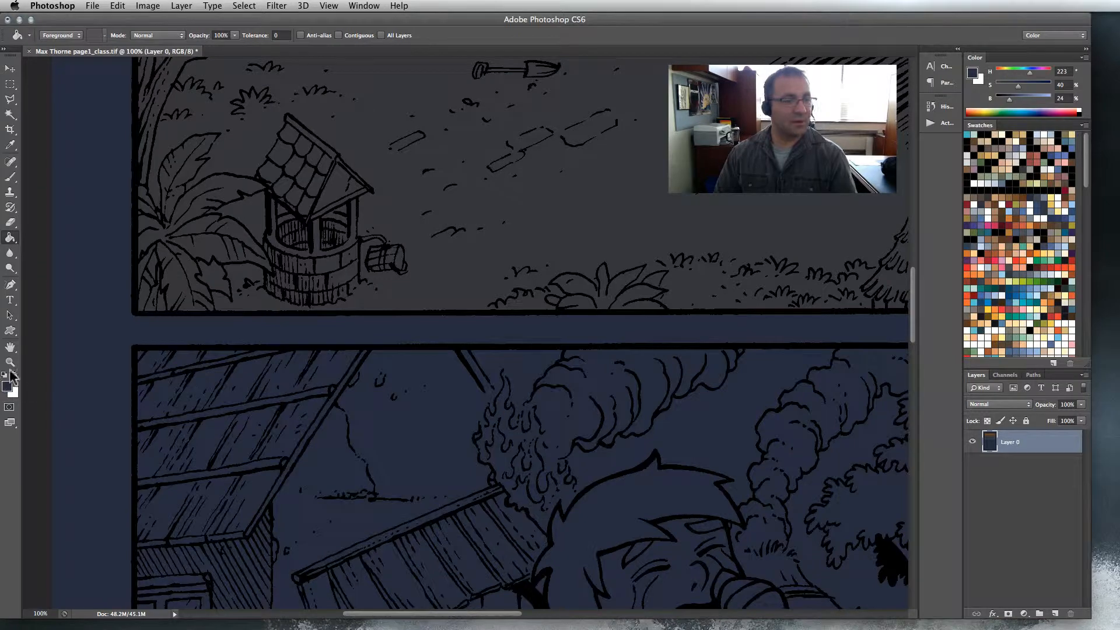
left_click(10, 363)
left_click(210, 395, "alt")
left_click_drag(208, 395, 222, 240)
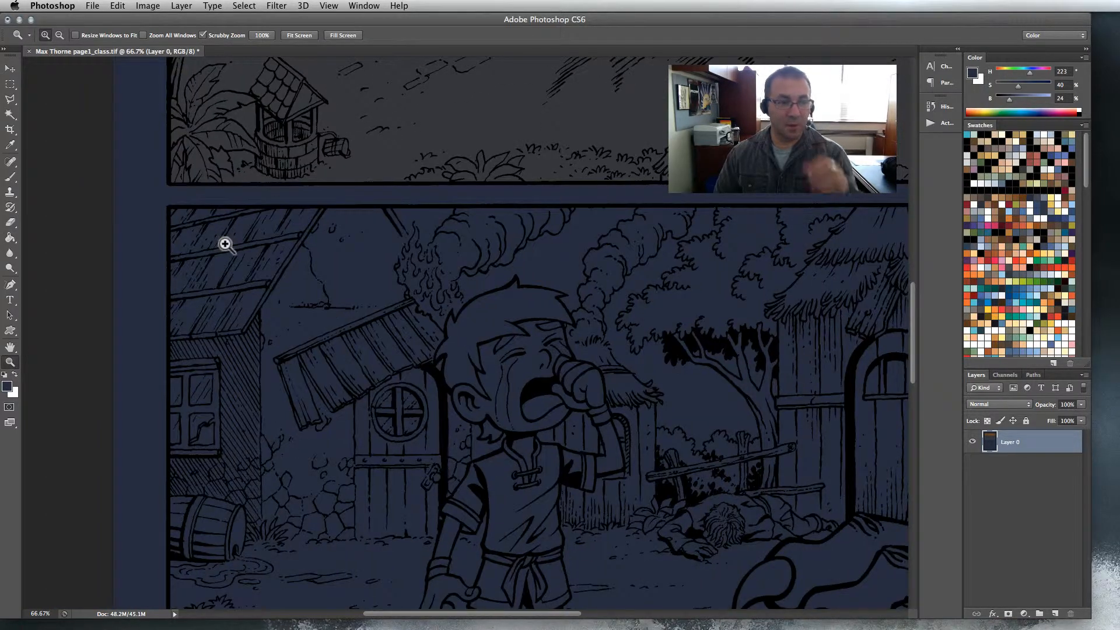
scroll(201, 225, "up", 2)
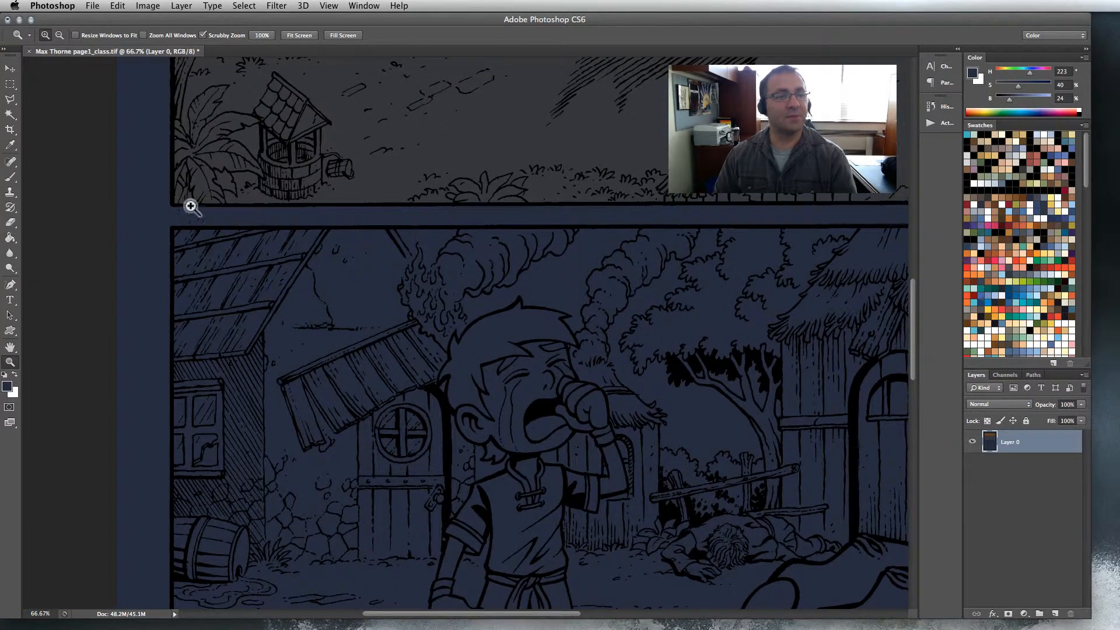
left_click(10, 99)
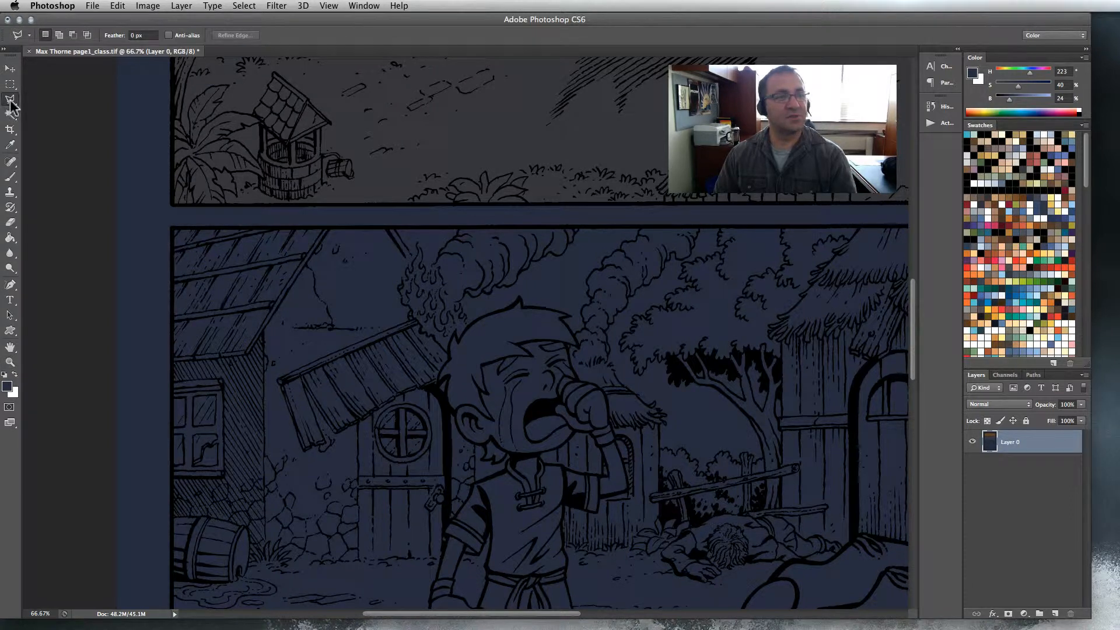
Try to outline the third panel with the Polygonal Lasso tool from its upper-left corner, and undo the stray selection.
left_click(172, 226)
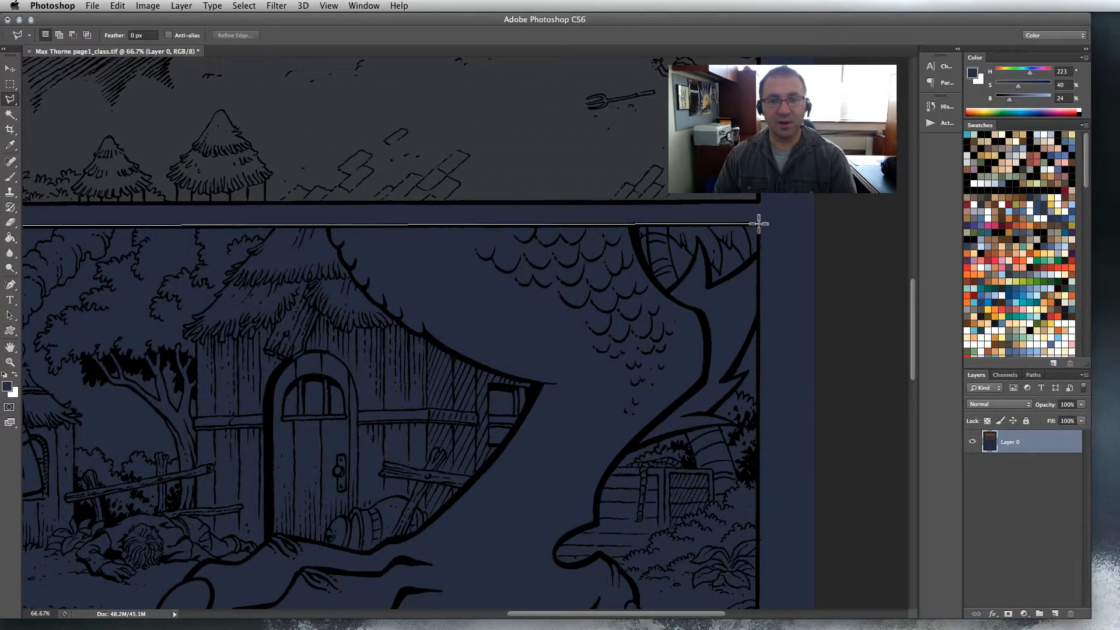
left_click(758, 224)
scroll(739, 325, "down", 5)
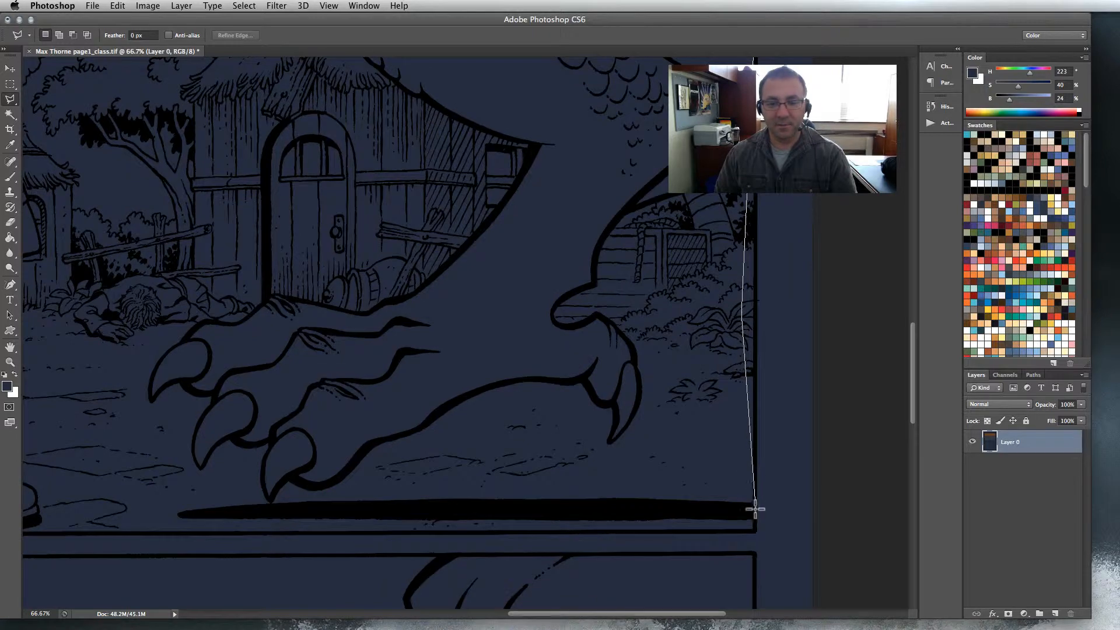
double_click(742, 296)
key("super+z")
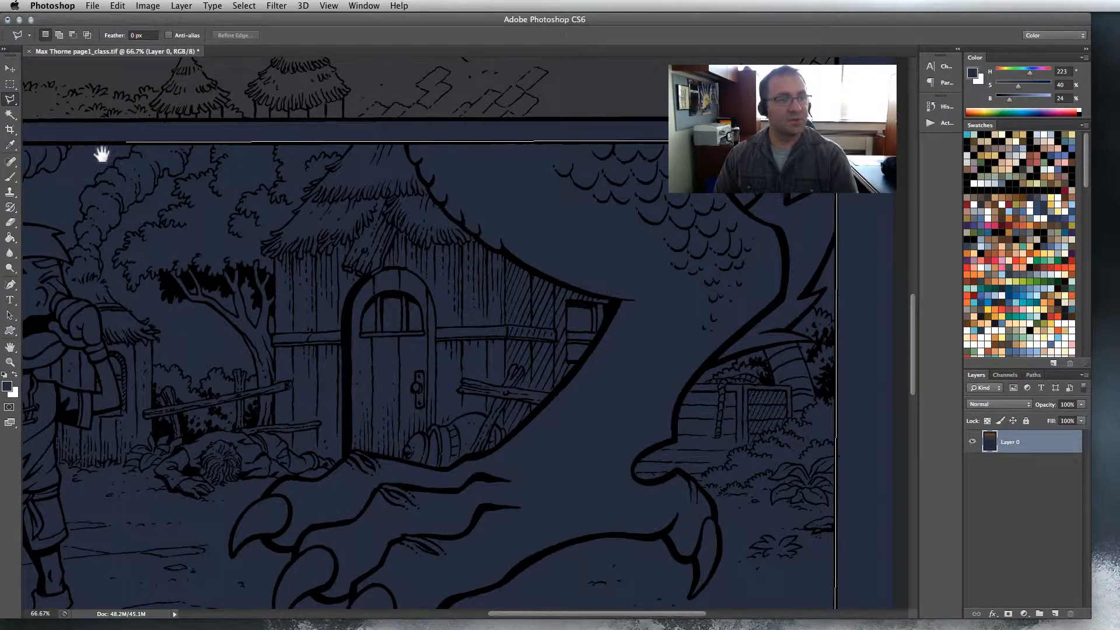
Outline the third panel with the Polygonal Lasso tool along its black border, closing the selection at the lower-right corner.
mouse_move(101, 153)
left_mouse_down()
mouse_move(135, 166)
mouse_move(653, 172)
left_mouse_up()
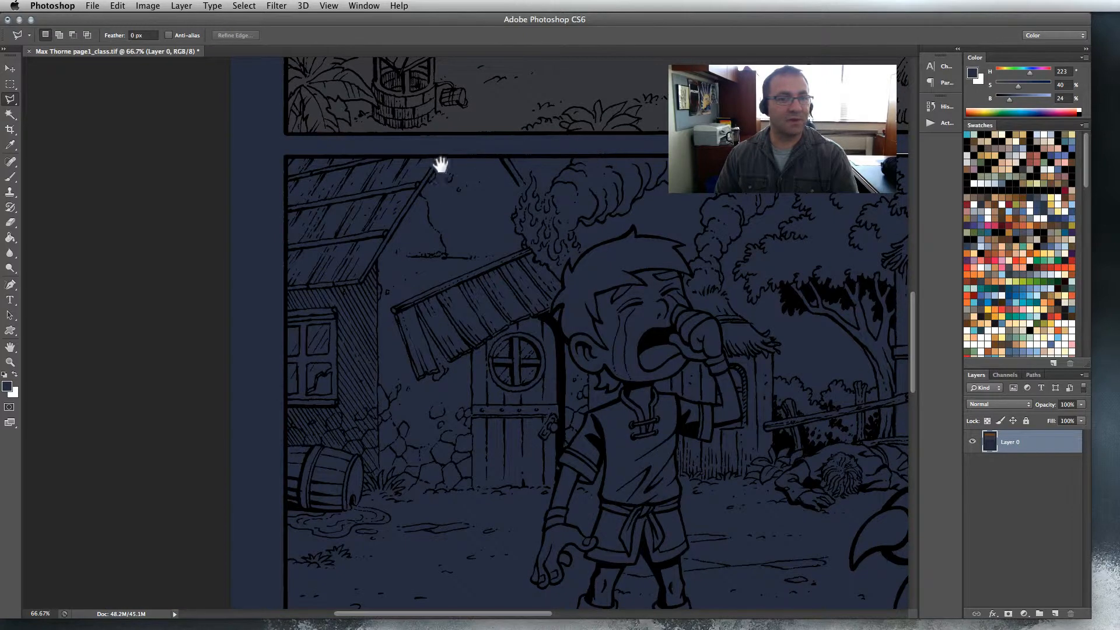
left_click(286, 156)
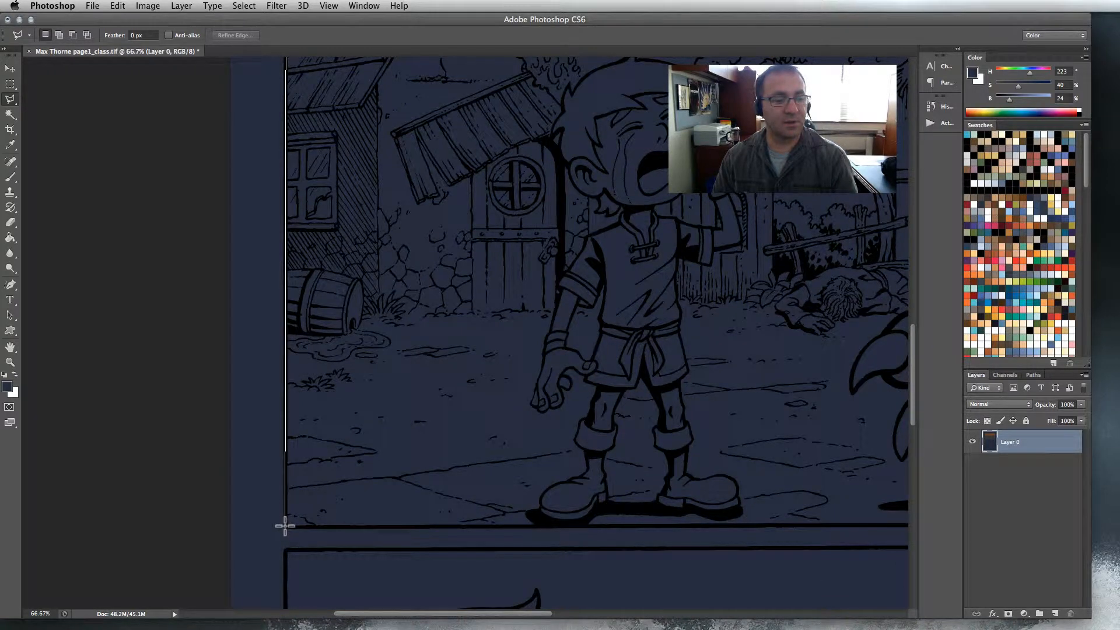
left_click(285, 526)
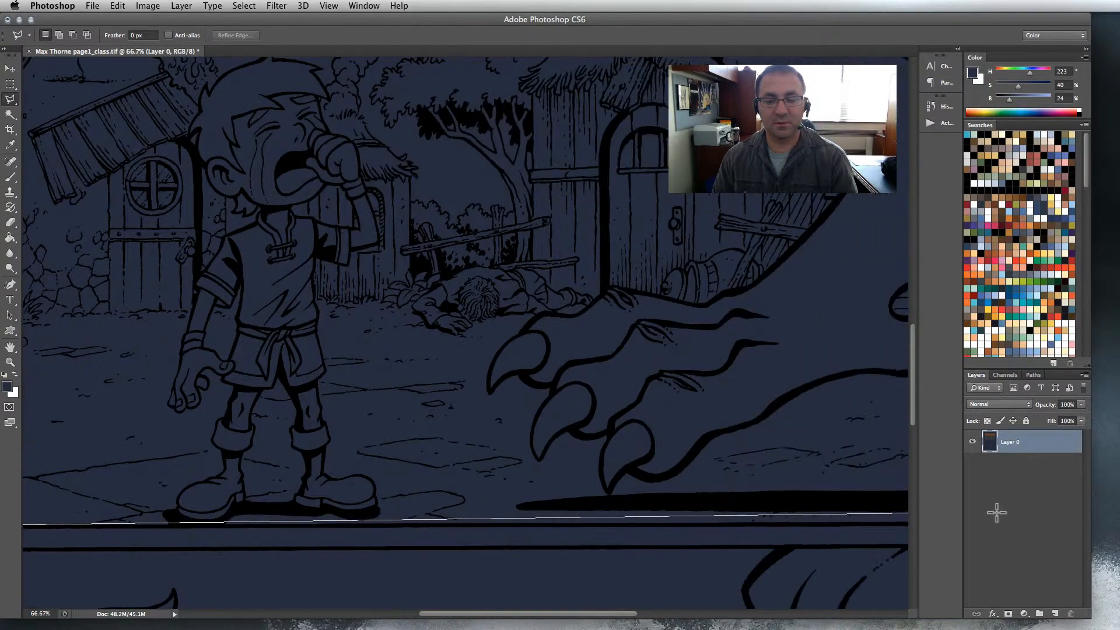
double_click(781, 523)
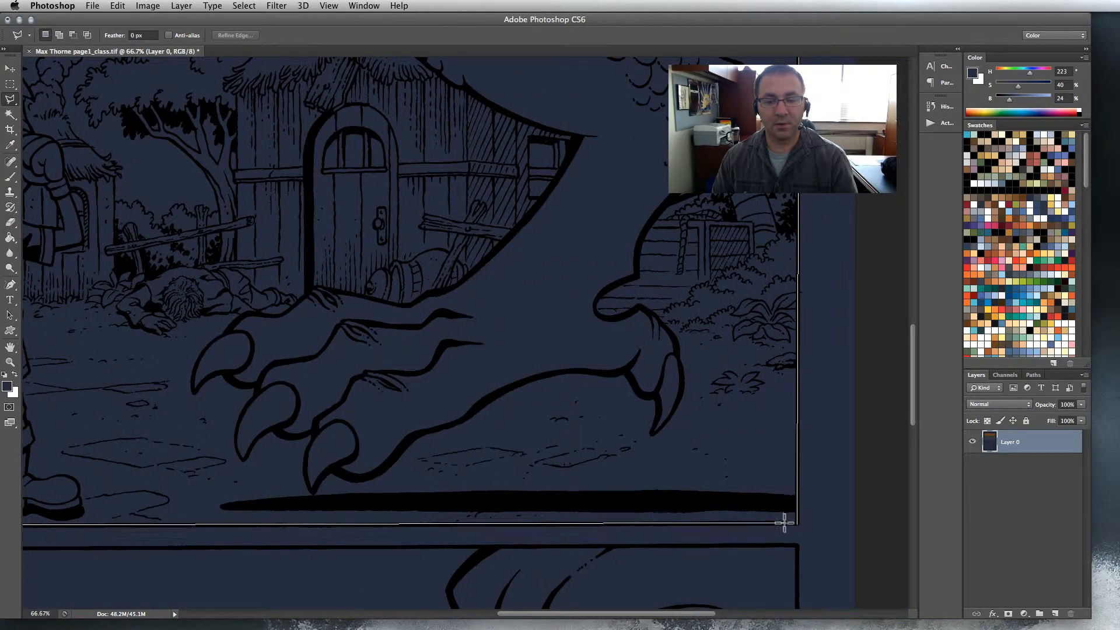
Fill the selected third panel with a muted brown swatch (H 29, S 38, B 30) and deselect it.
left_click(1060, 308)
key("alt+BackSpace")
key("super+d")
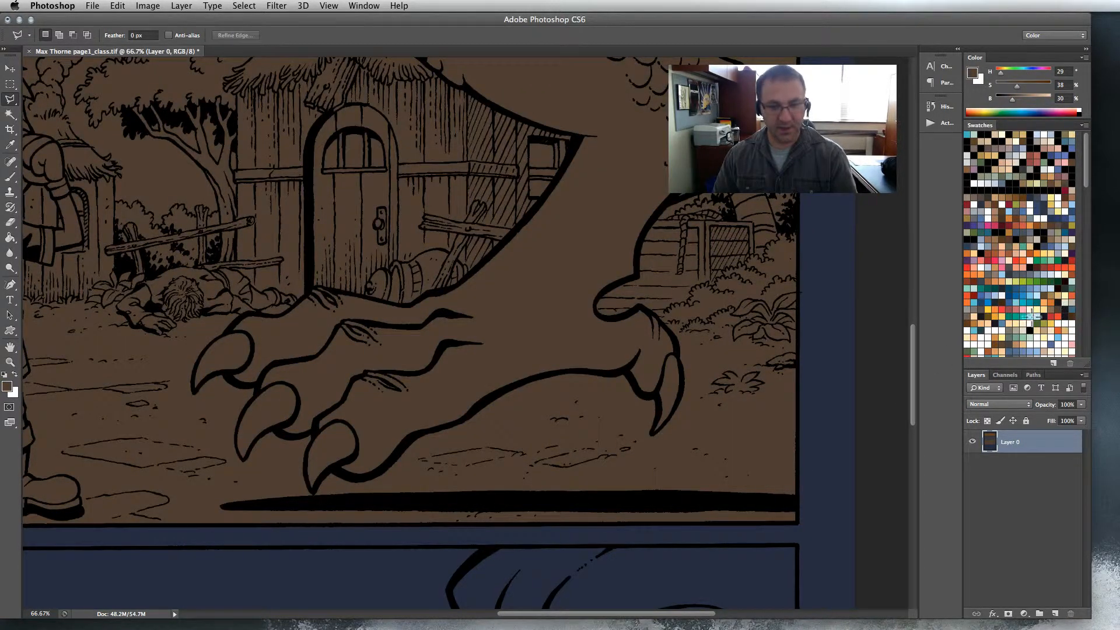
Select the whole bottom panel with the boy and dragon head using the Polygonal Lasso tool, following its black border corner by corner.
scroll(408, 333, "down", 5)
scroll(408, 332, "down", 2)
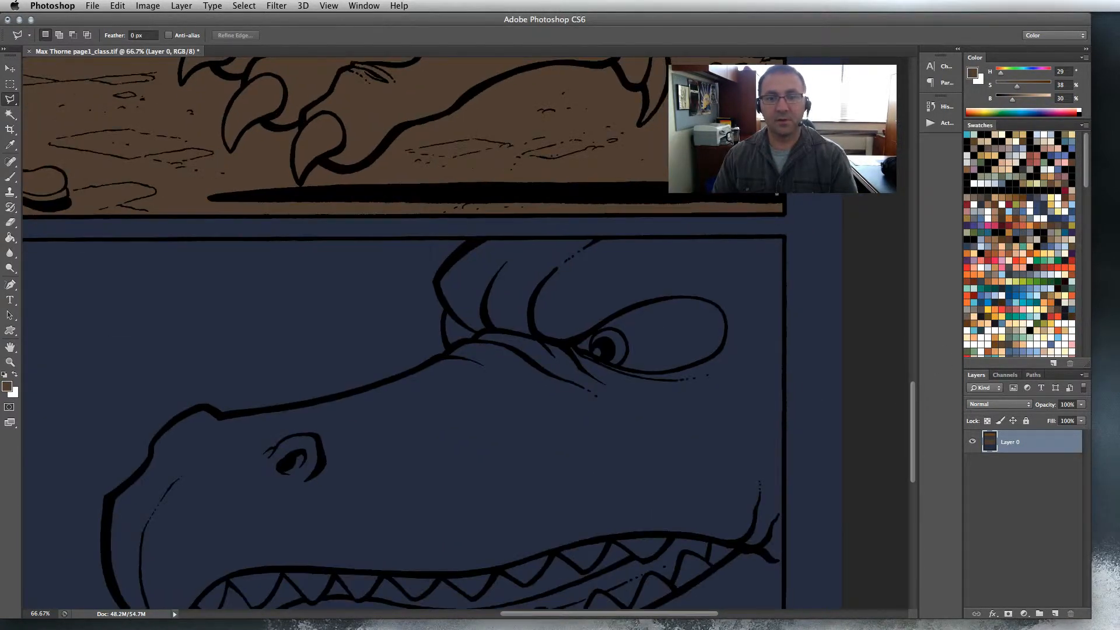
left_click(785, 236)
scroll(750, 437, "down", 8)
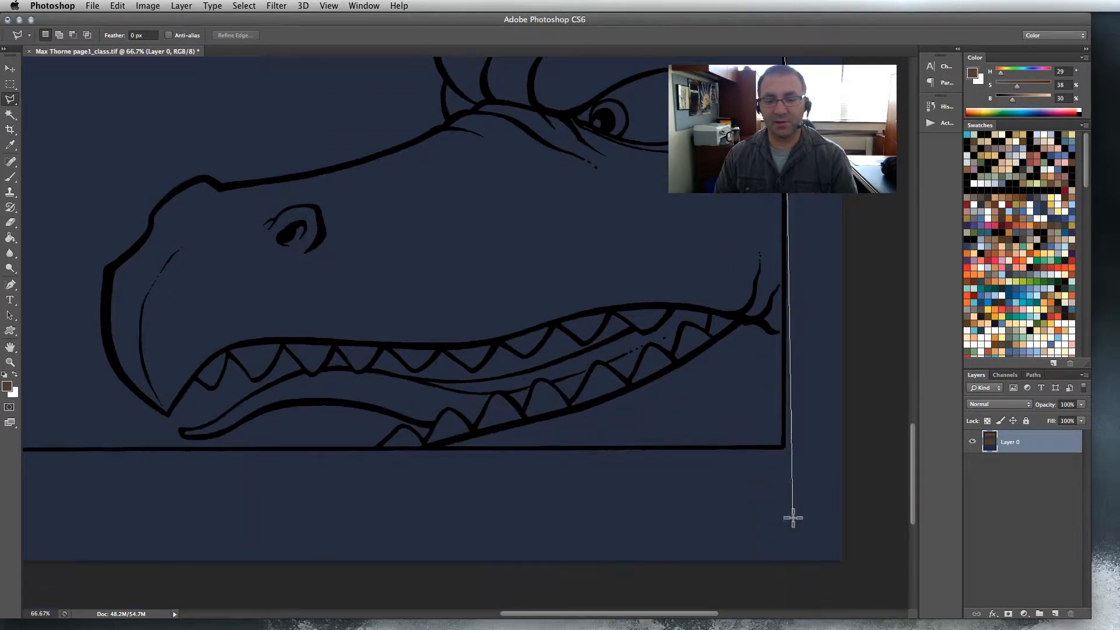
left_click(785, 448)
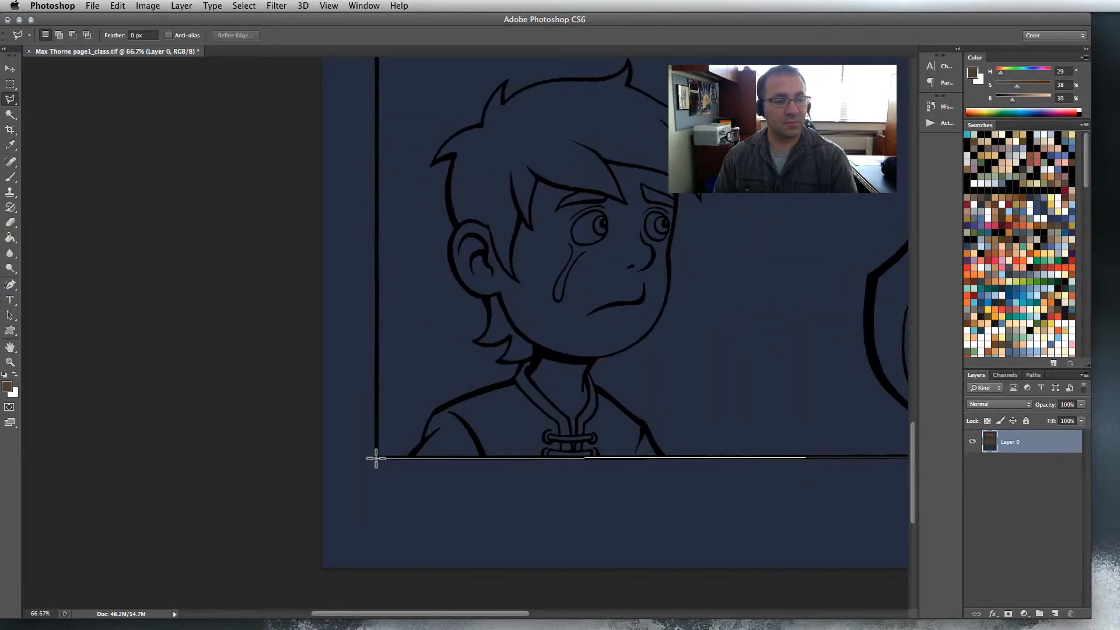
left_click(376, 459)
scroll(373, 350, "up", 6)
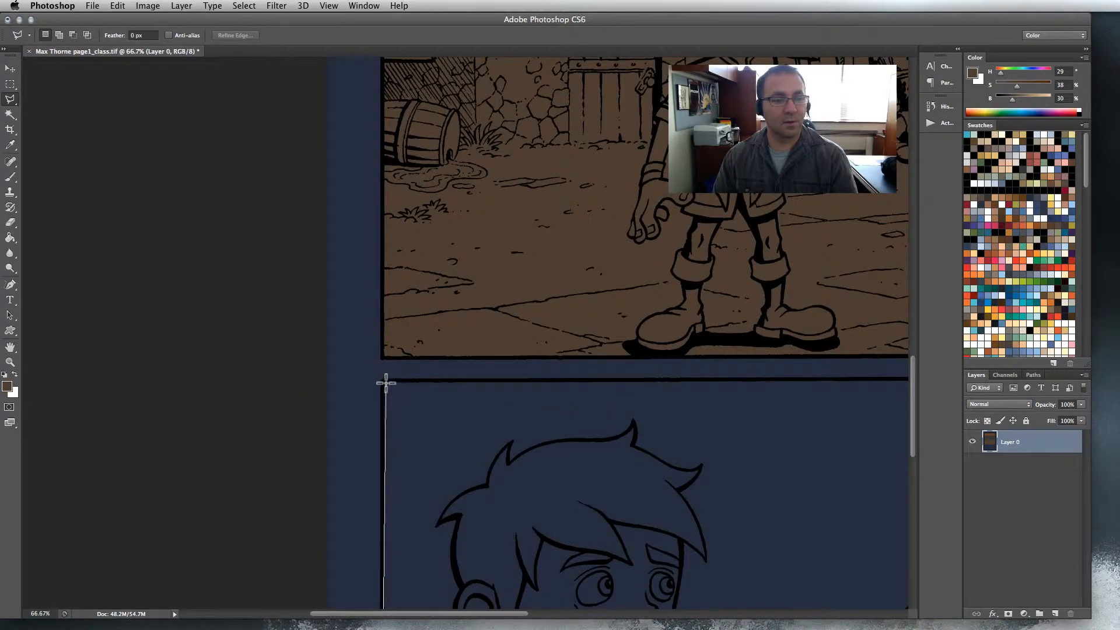
left_click(382, 381)
left_click_drag(800, 375, 238, 384)
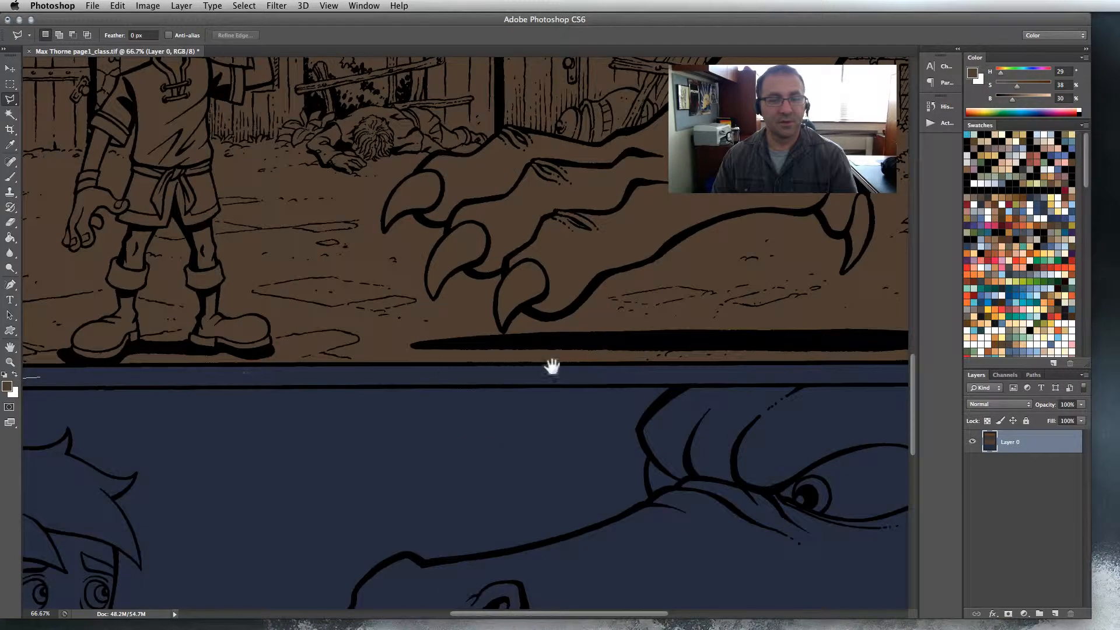
left_click(770, 385)
left_click_drag(799, 381, 378, 377)
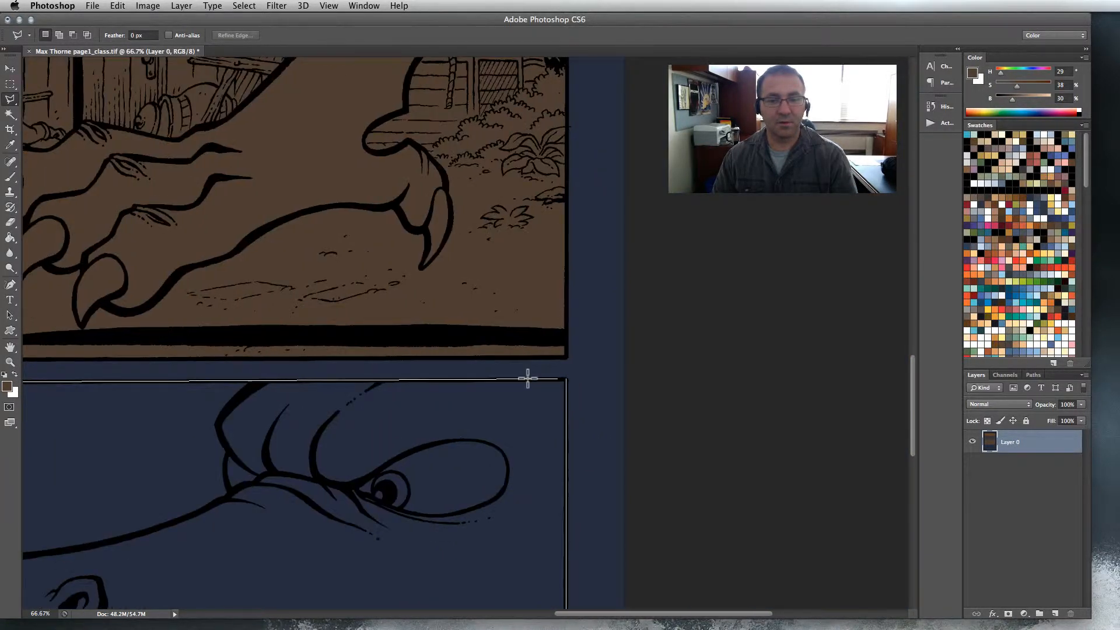
double_click(565, 380)
left_click_drag(408, 445, 1095, 138)
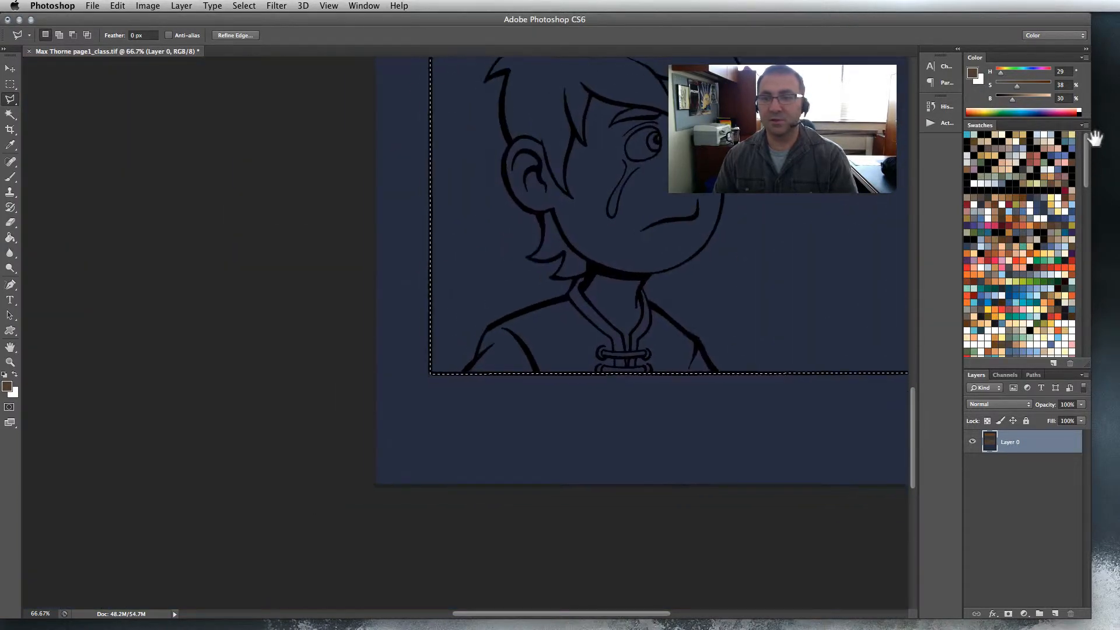
Fill the selected bottom panel with a dark gray swatch (H 223, S 12, B 24) and deselect it.
left_click(1023, 170)
key("alt+BackSpace")
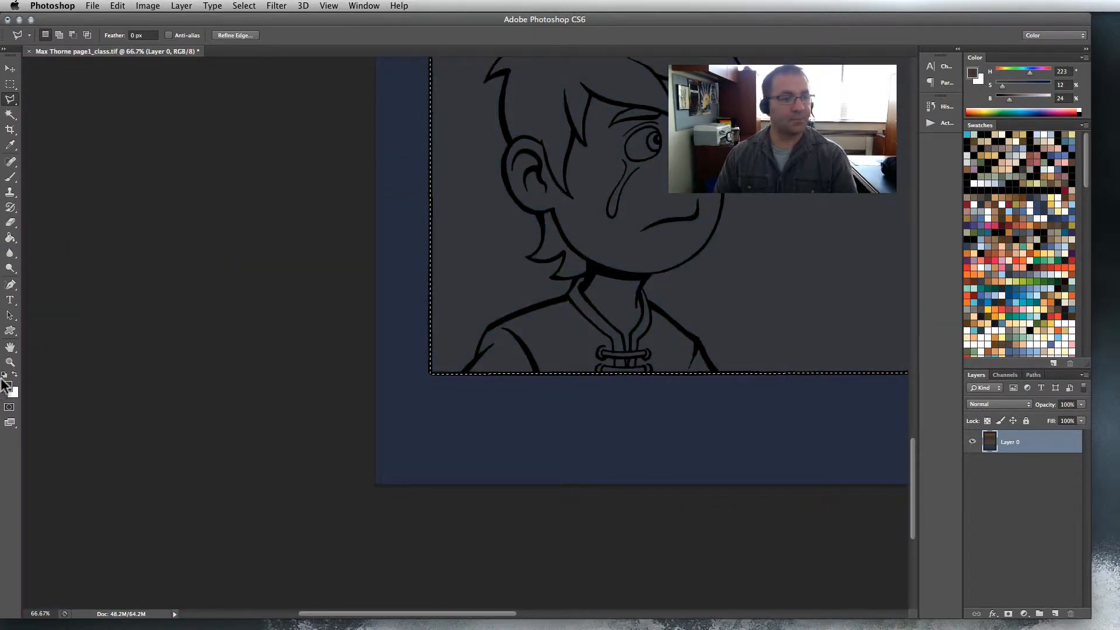
left_click(10, 362)
left_click(527, 369, "alt")
left_click(528, 368, "alt")
left_click(528, 369, "alt")
left_click_drag(700, 255, 515, 528)
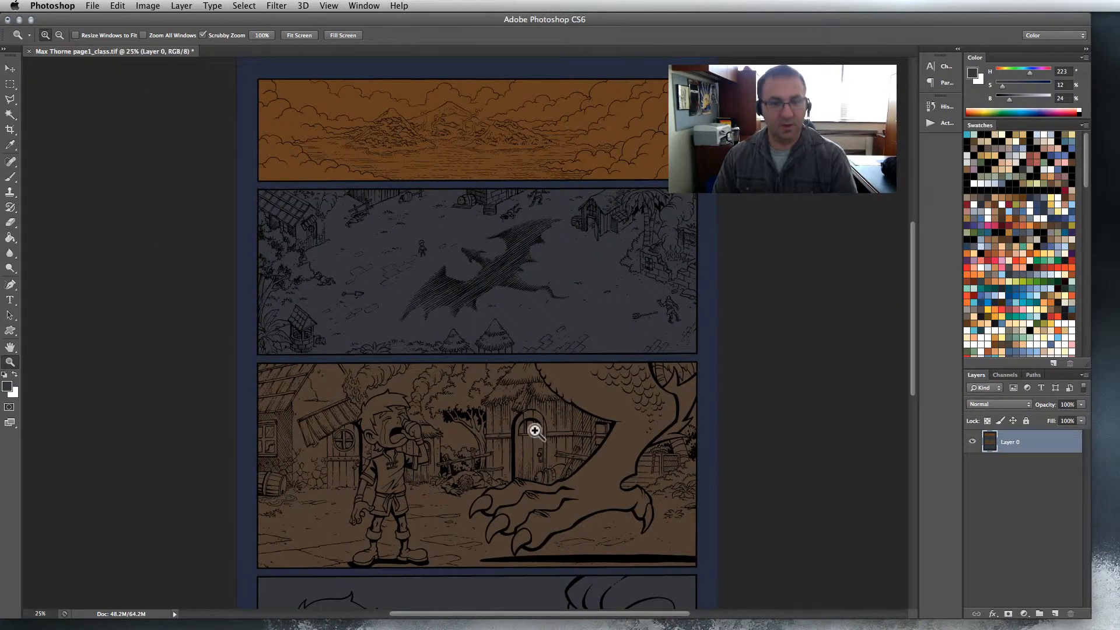
left_click_drag(532, 331, 584, 375)
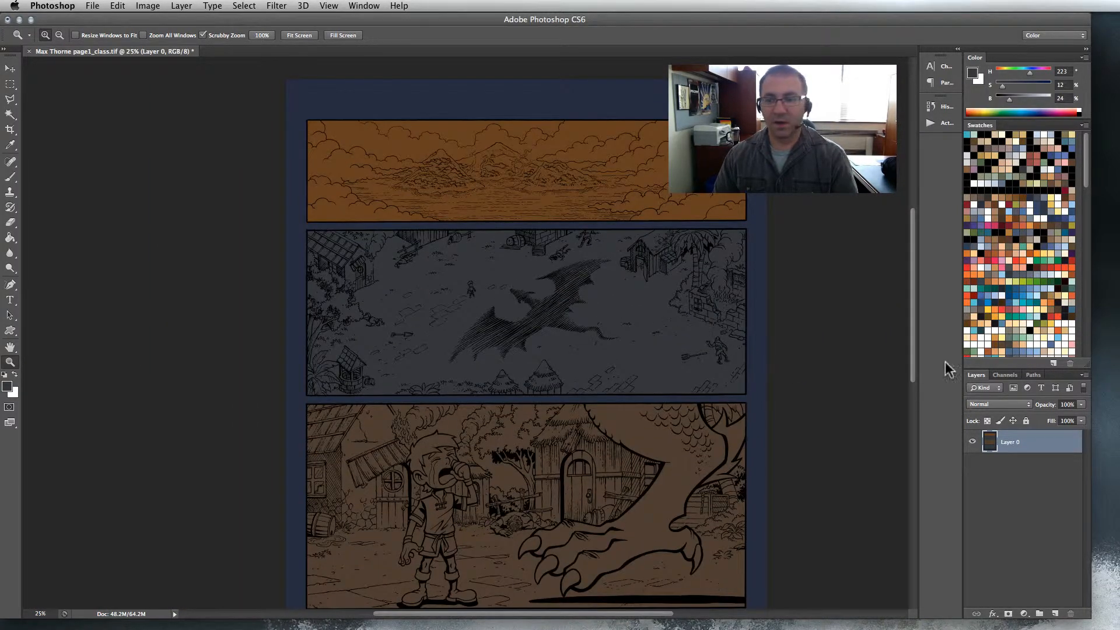
Reset the colors, make white the foreground color, and fill the blue page margins and gutters with the Paint Bucket tool.
left_click(6, 376)
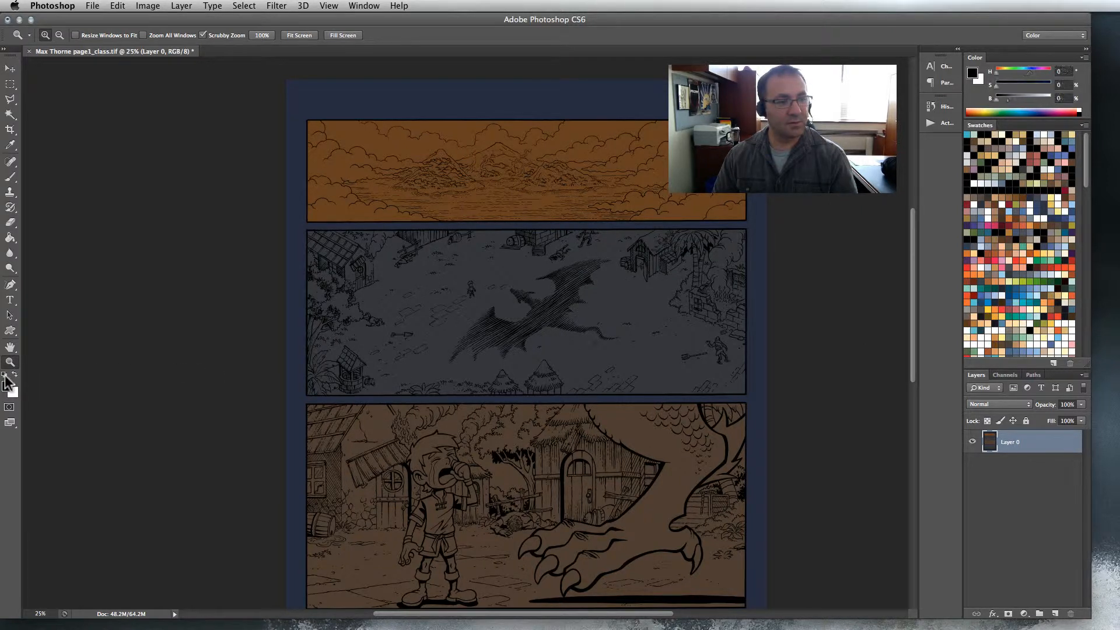
key("x")
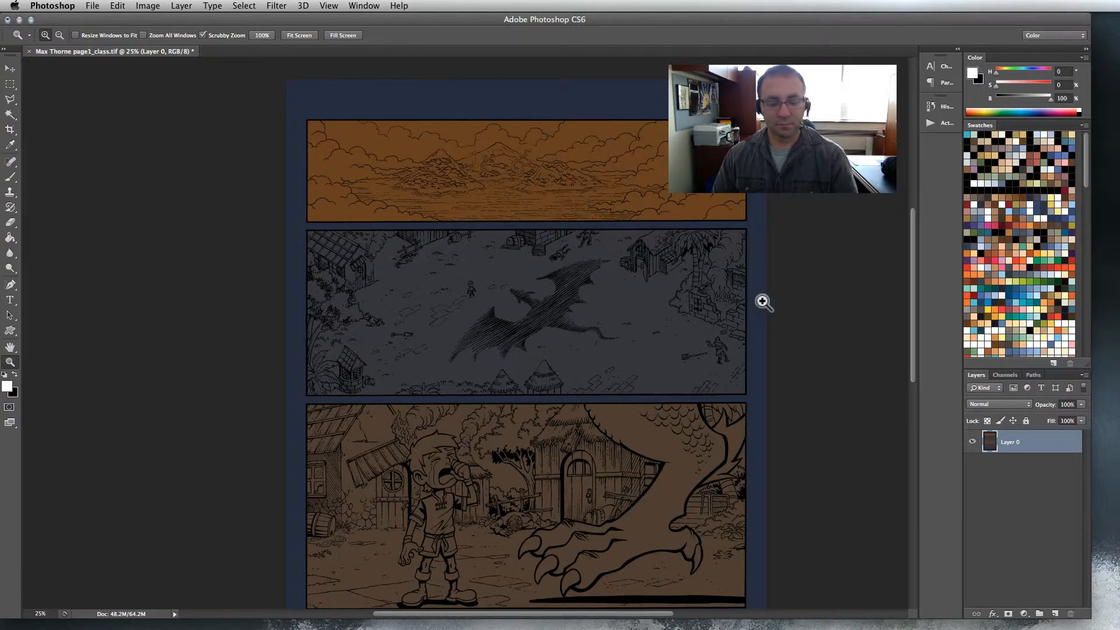
key("g")
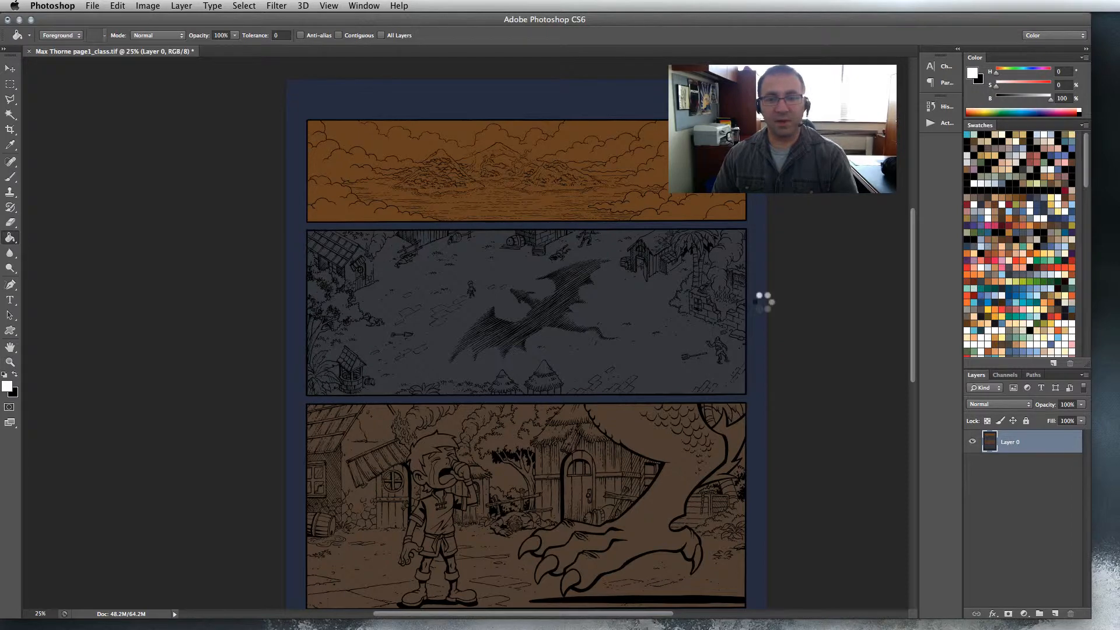
scroll(376, 313, "down", 5)
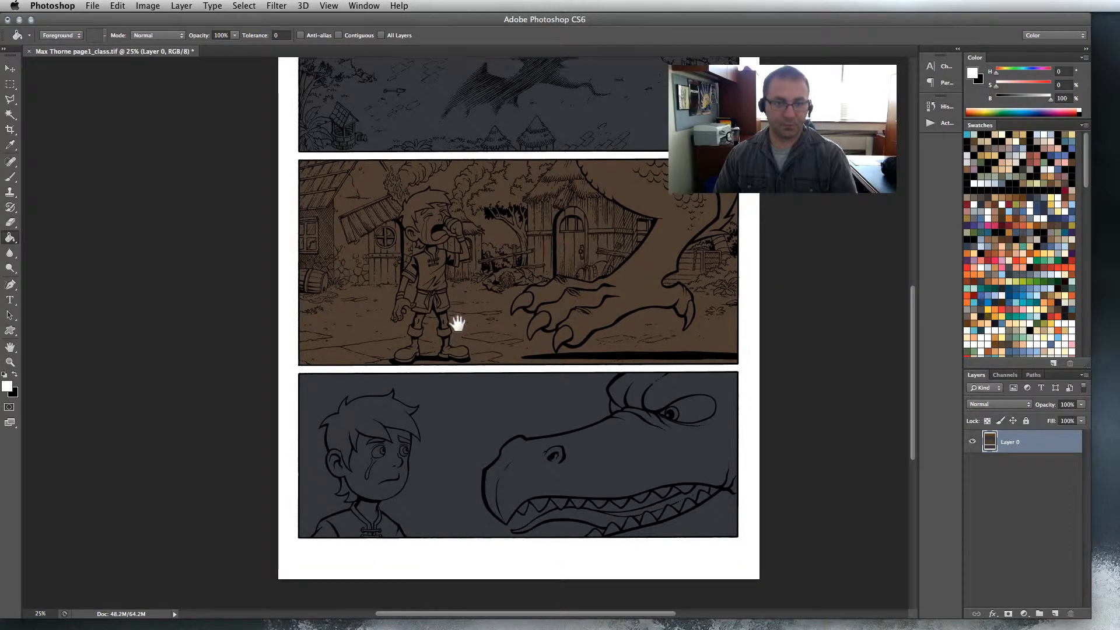
Examine the flat-filled panels and the white gutters over the full height of the page.
scroll(459, 320, "up", 6)
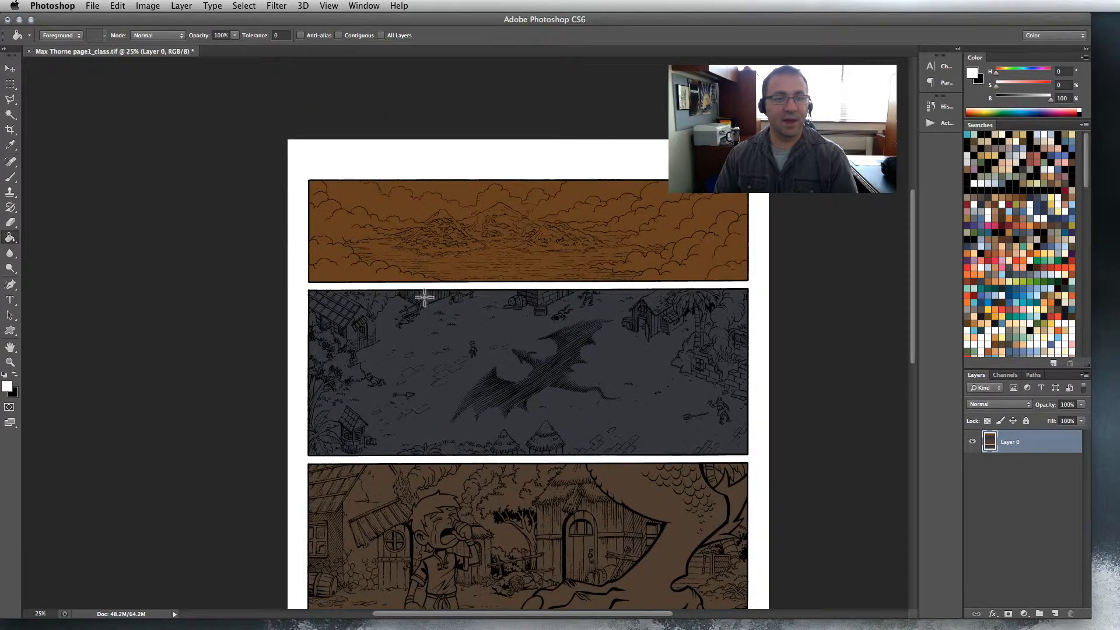
scroll(424, 298, "down", 5)
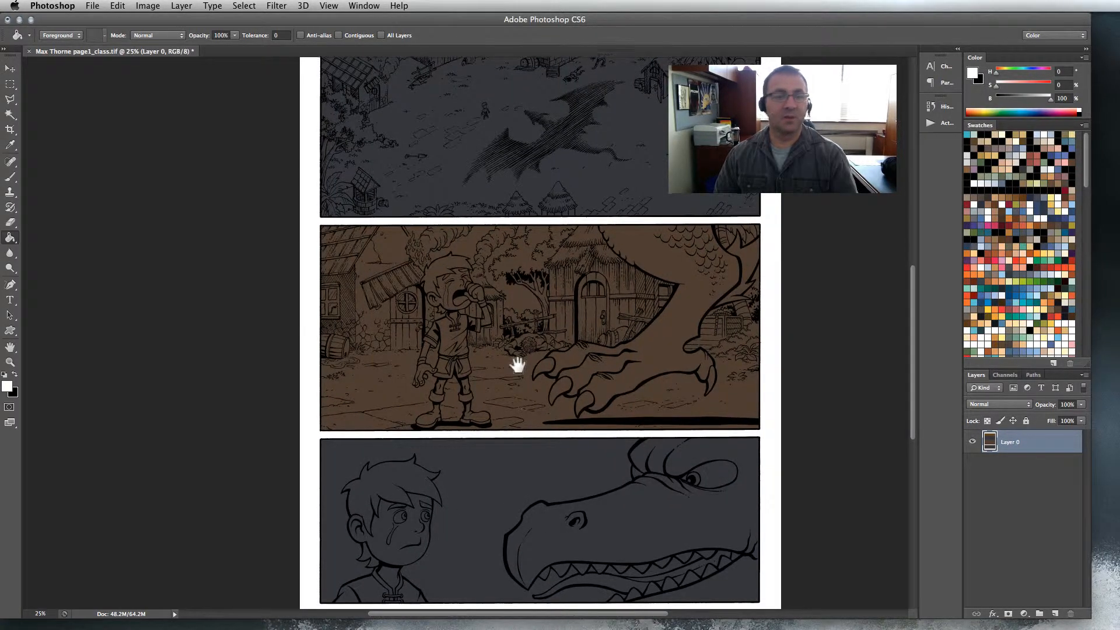
scroll(515, 366, "down", 2)
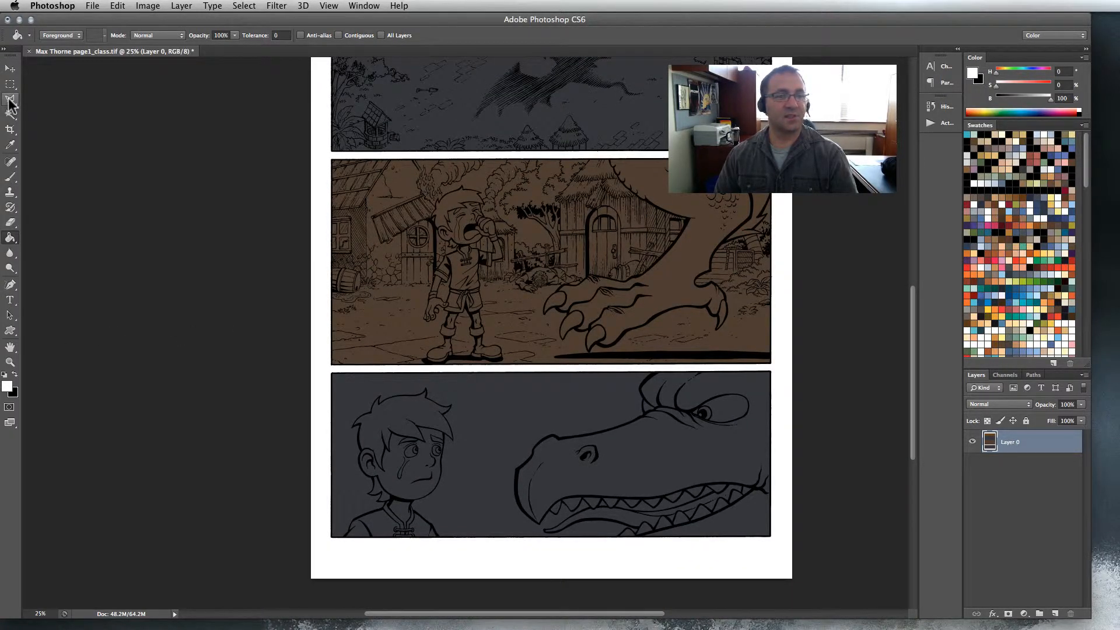
scroll(484, 320, "up", 5)
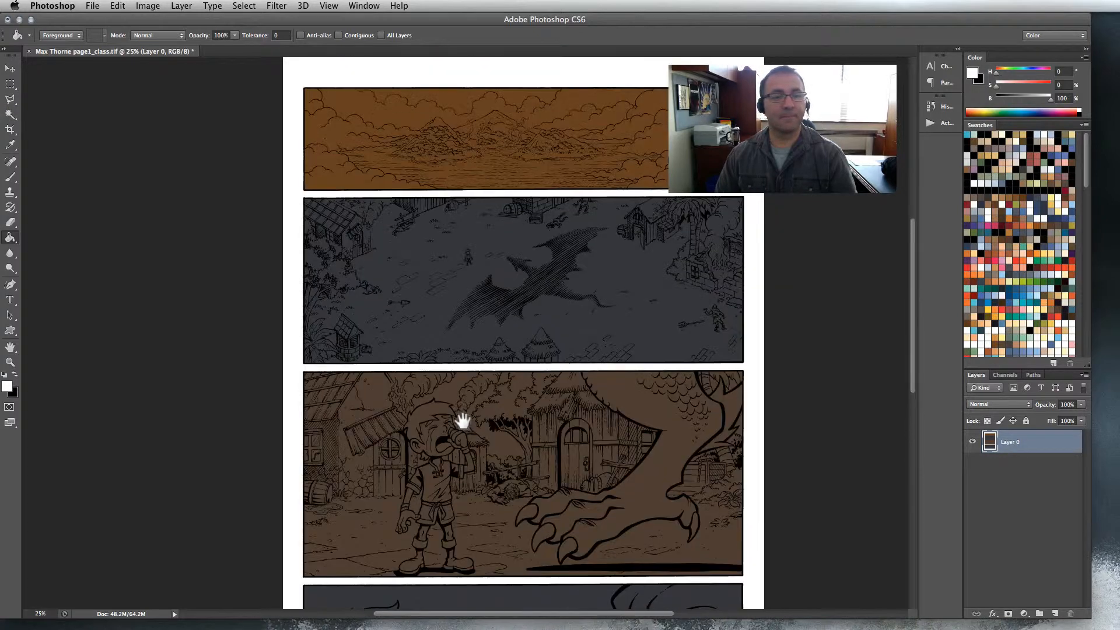
scroll(484, 320, "down", 1)
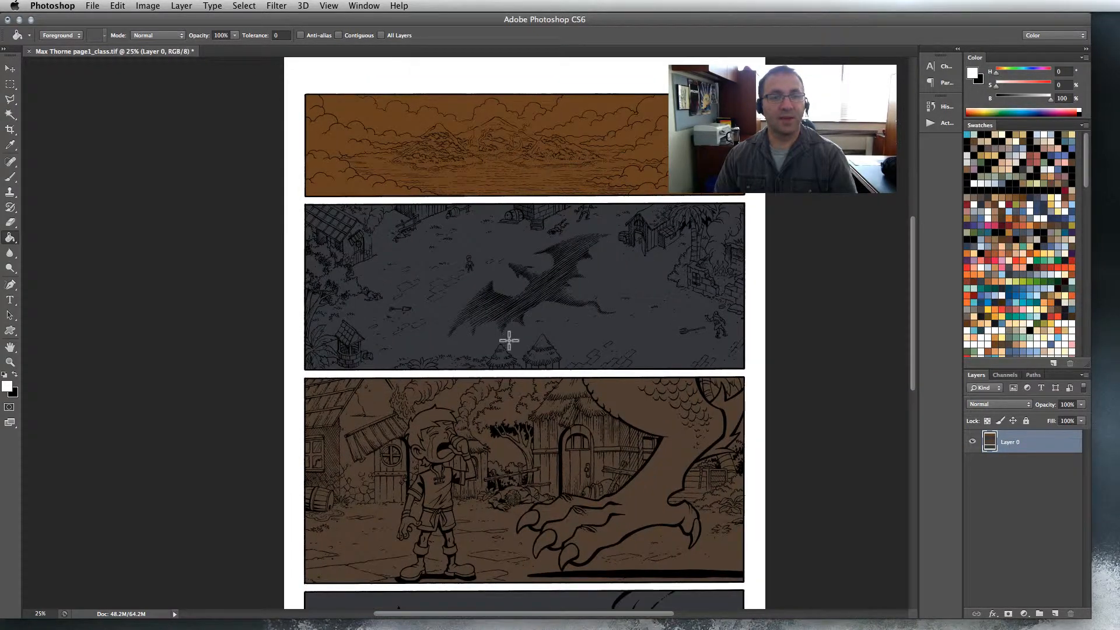
scroll(538, 445, "down", 4)
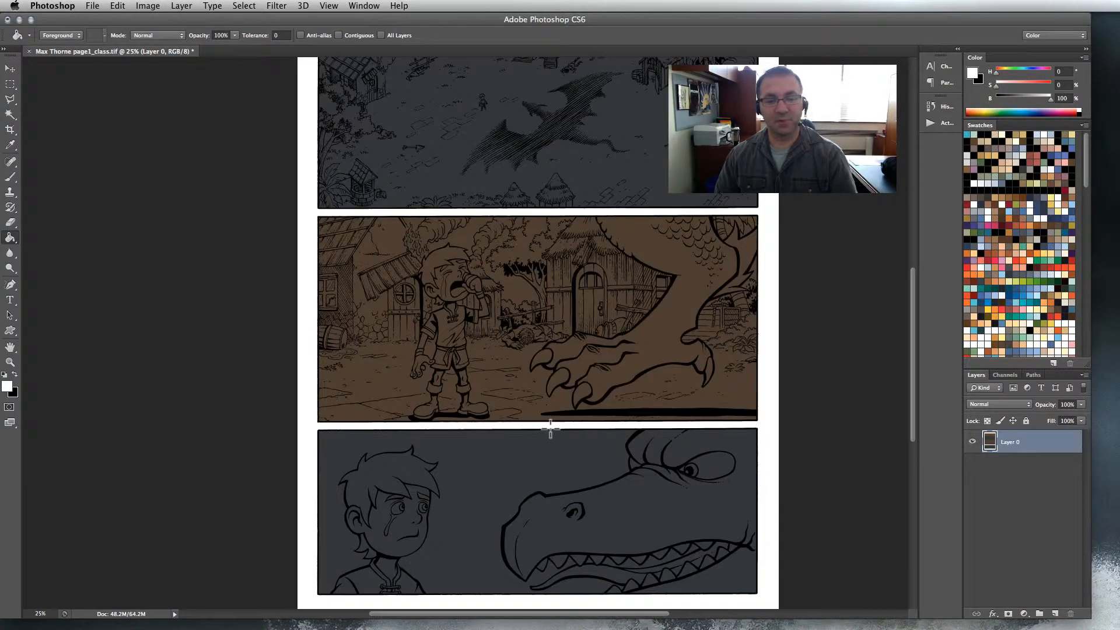
Start a Polygonal Lasso outline of the dragon head at the bottom panel's upper border, following the brow line down to the snout.
key("z")
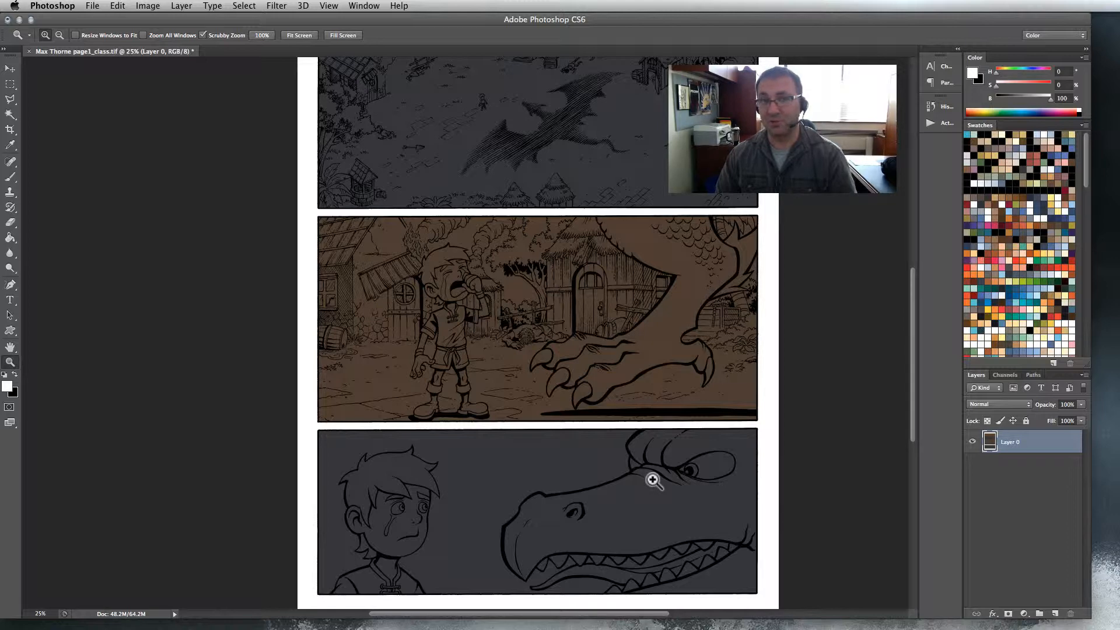
left_click(670, 529)
left_click_drag(653, 507, 628, 429)
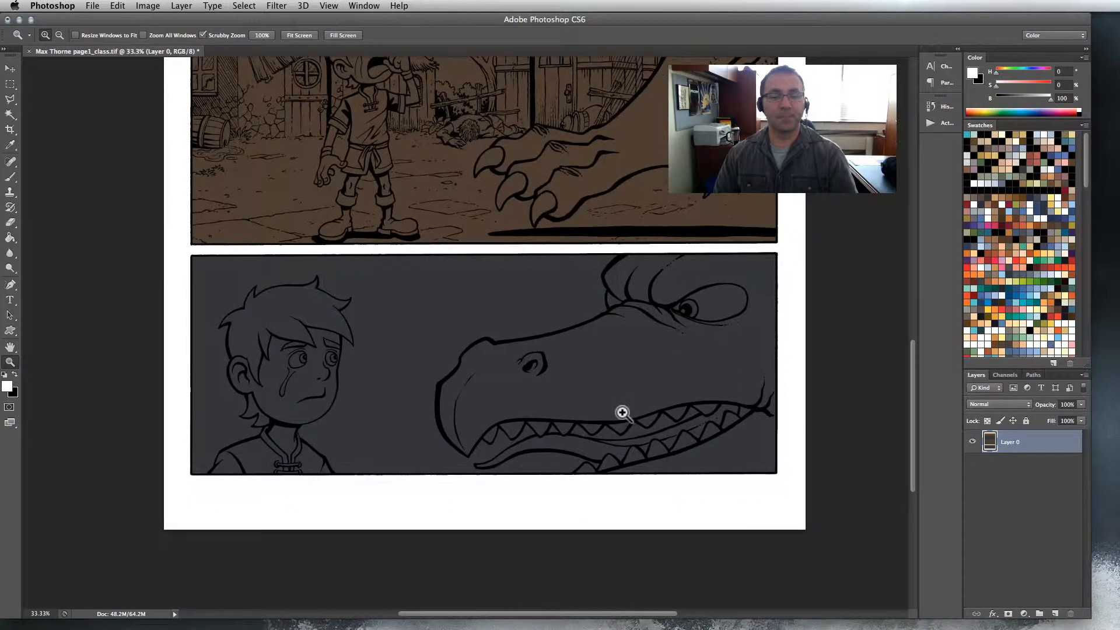
left_click(622, 390)
left_click(620, 375)
left_click_drag(590, 349, 553, 328)
left_click_drag(637, 324, 581, 320)
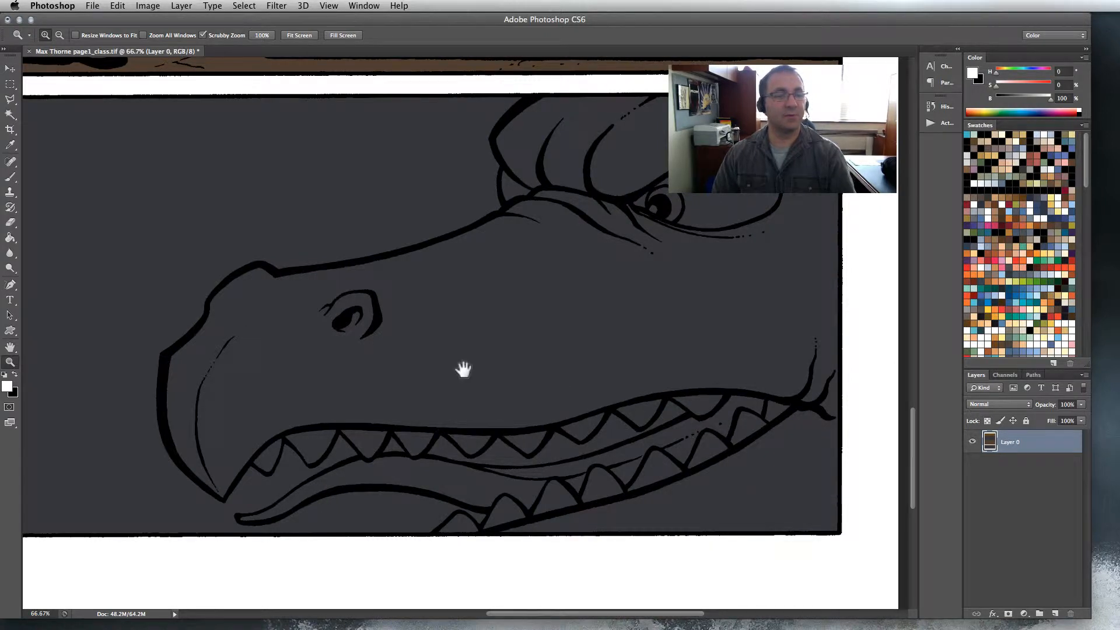
left_click_drag(463, 369, 475, 388)
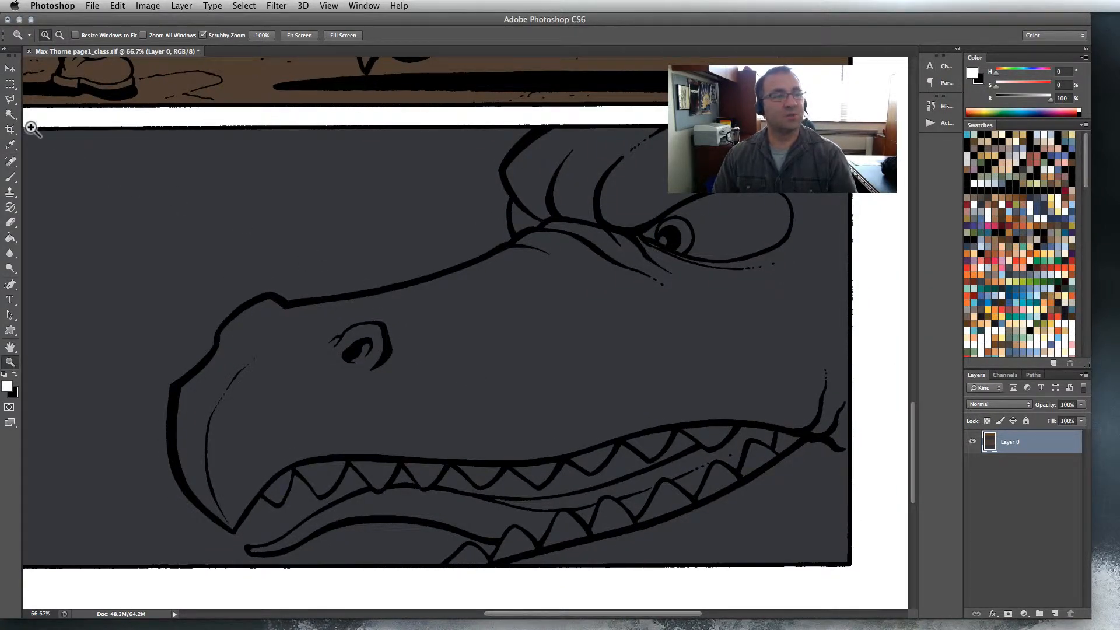
left_click(12, 104)
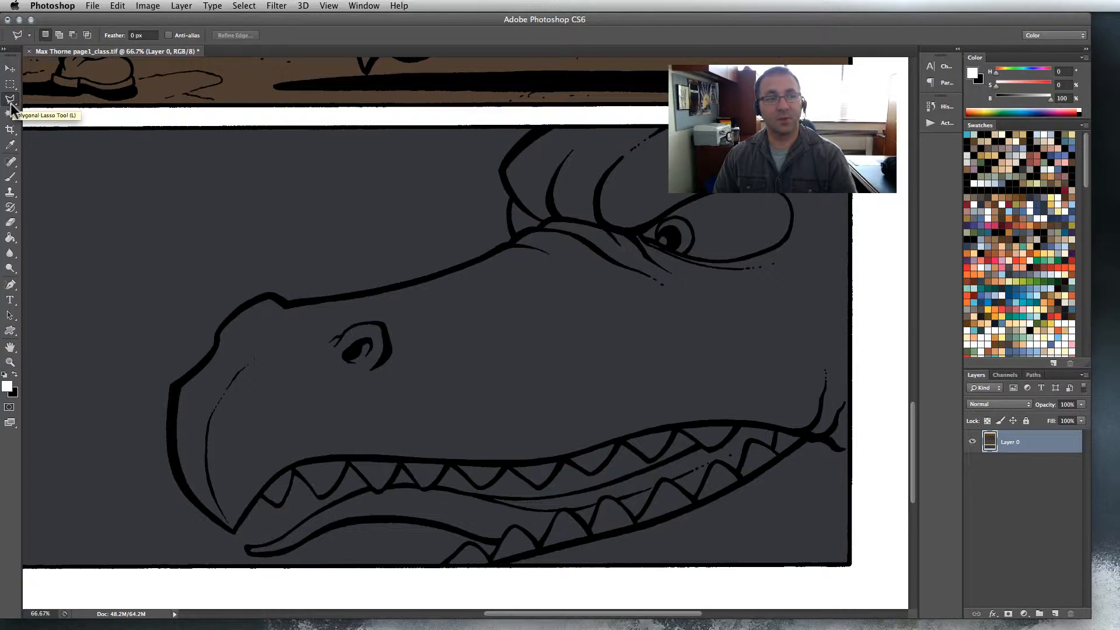
left_click_drag(428, 149, 461, 193)
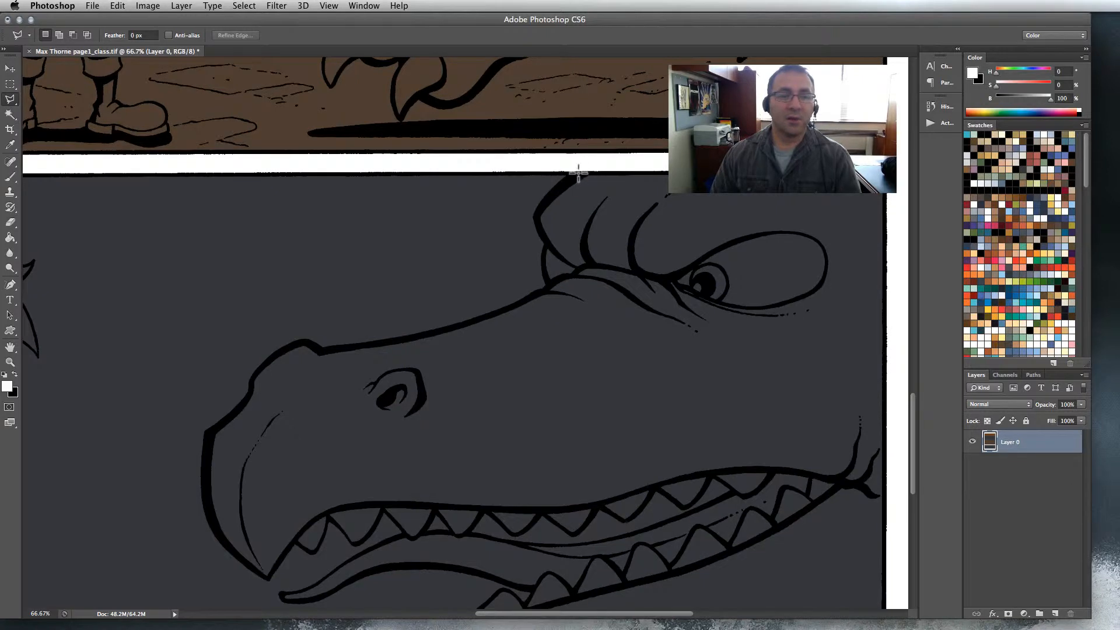
left_click(11, 362)
left_click(578, 260)
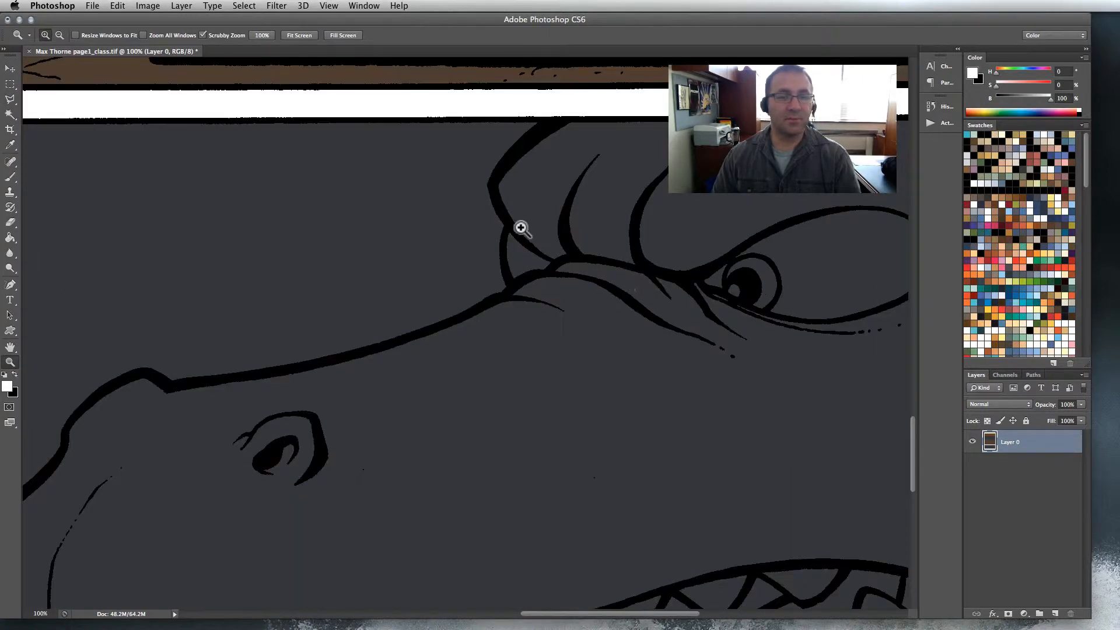
left_click(520, 230)
left_click_drag(520, 230, 521, 264)
mouse_move(390, 193)
left_mouse_down()
mouse_move(392, 233)
mouse_move(402, 225)
left_mouse_up()
left_click(11, 99)
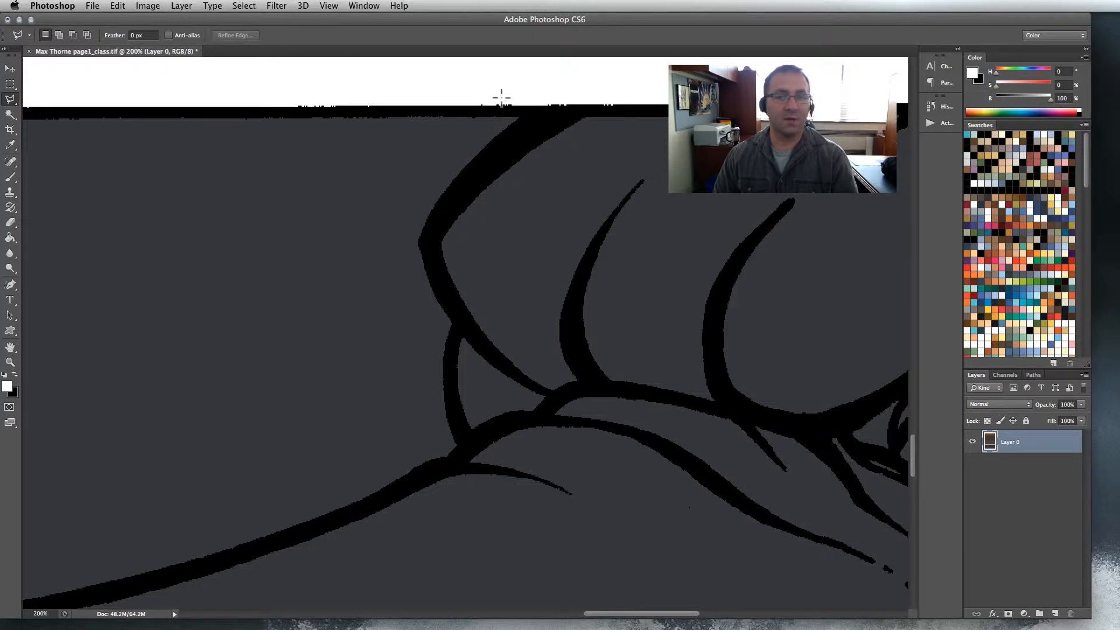
left_click(548, 114)
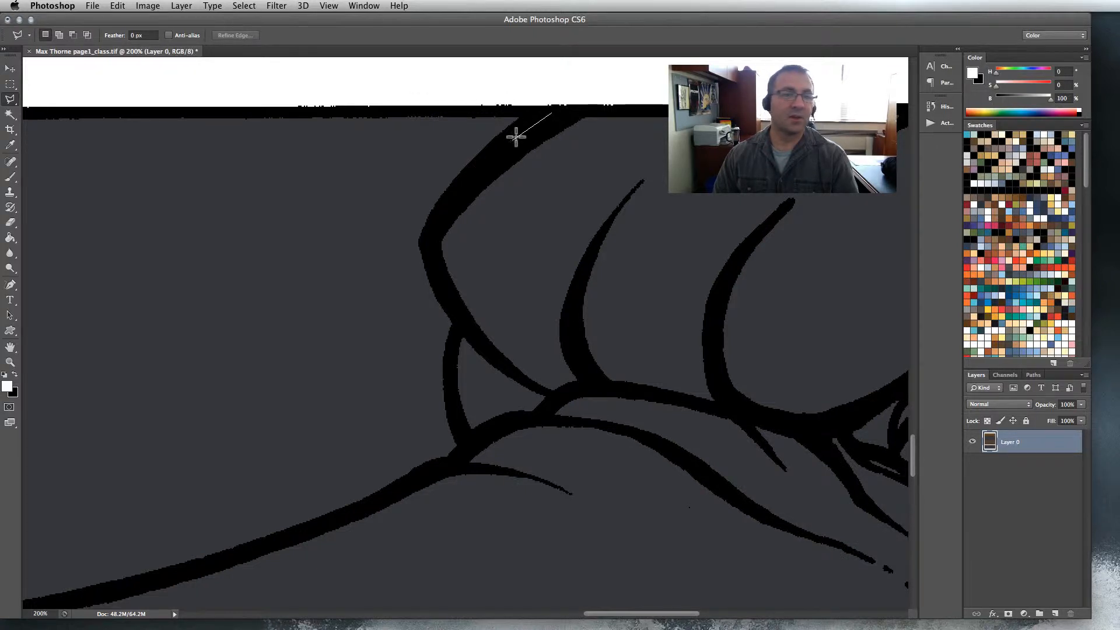
left_click(469, 182)
left_click(425, 236)
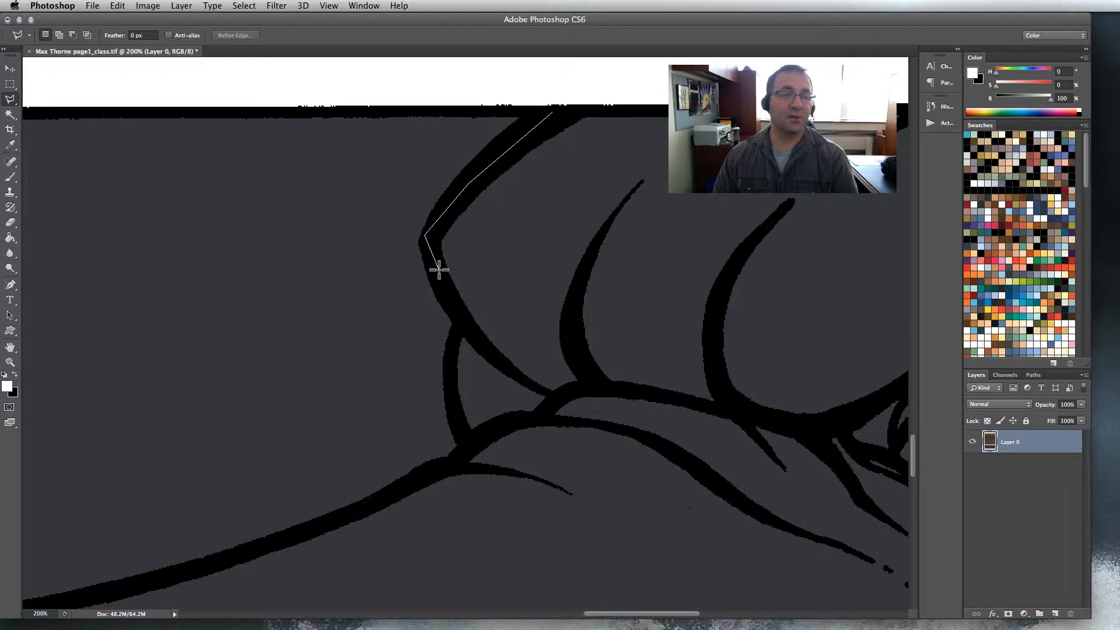
left_click(458, 313)
left_click(506, 369)
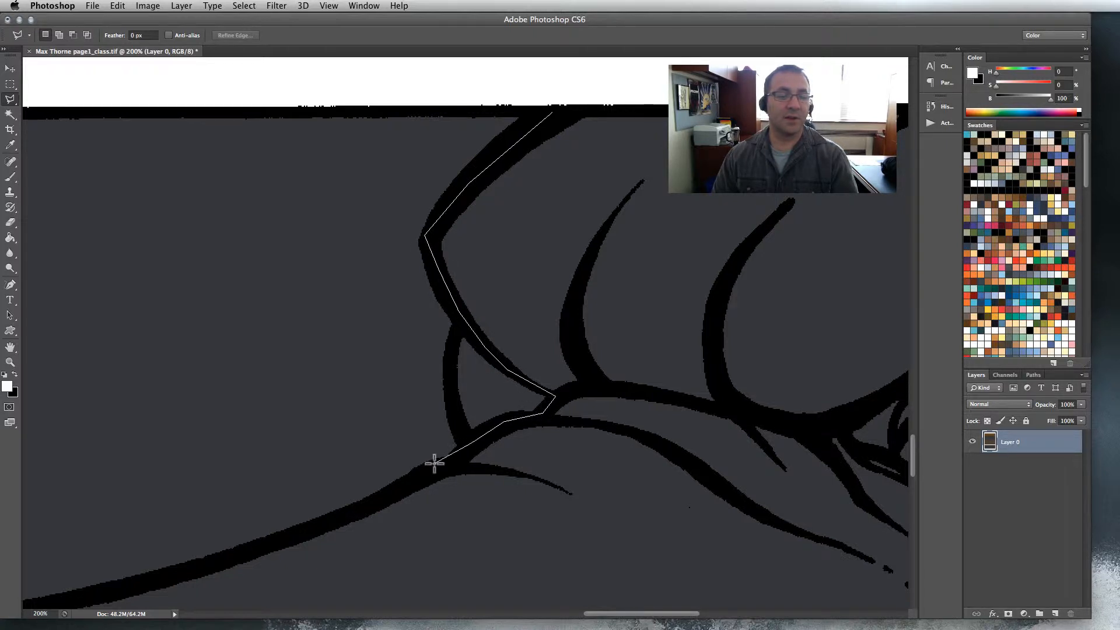
left_click(401, 492)
Continue the lasso outline along the top line of the dragon's snout and around the bump above the nostril.
left_click_drag(373, 496, 603, 270)
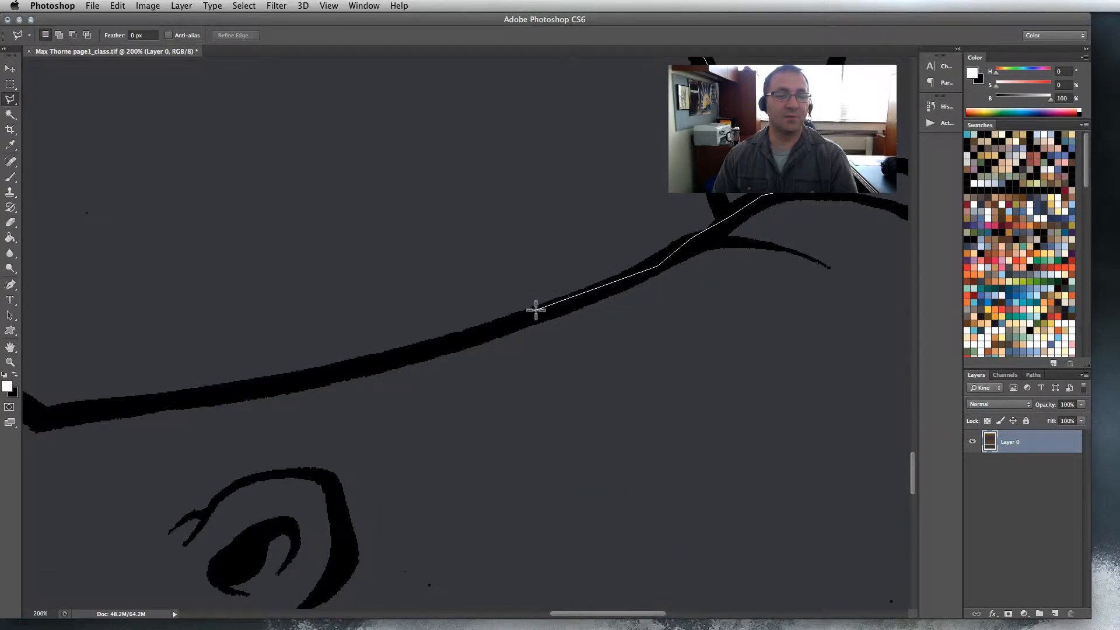
left_click(520, 322)
left_click(395, 355)
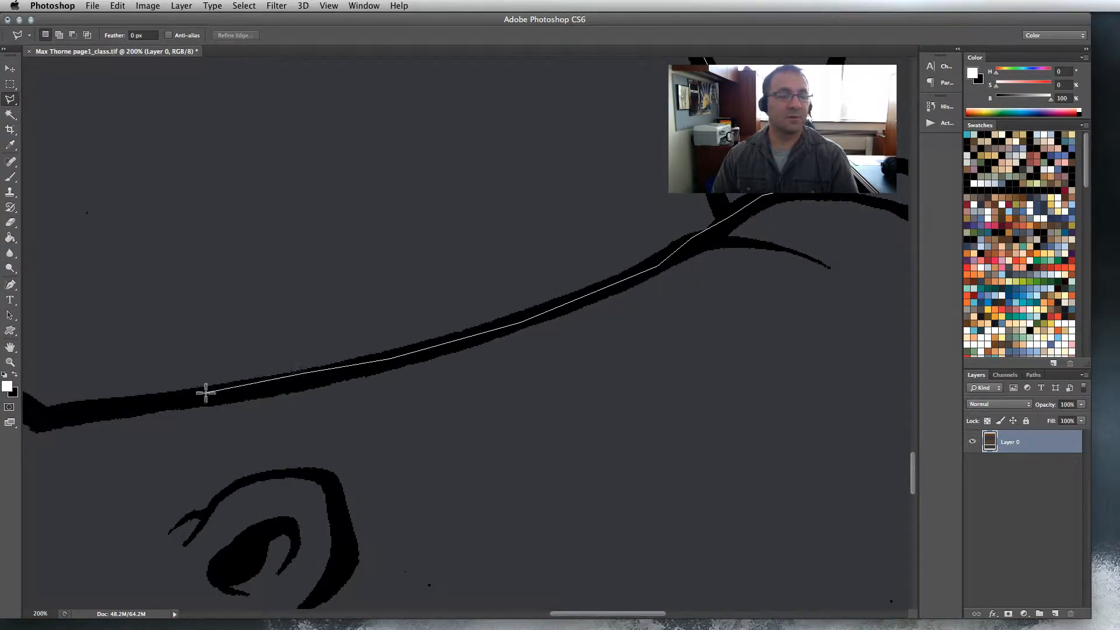
left_click_drag(177, 390, 581, 299)
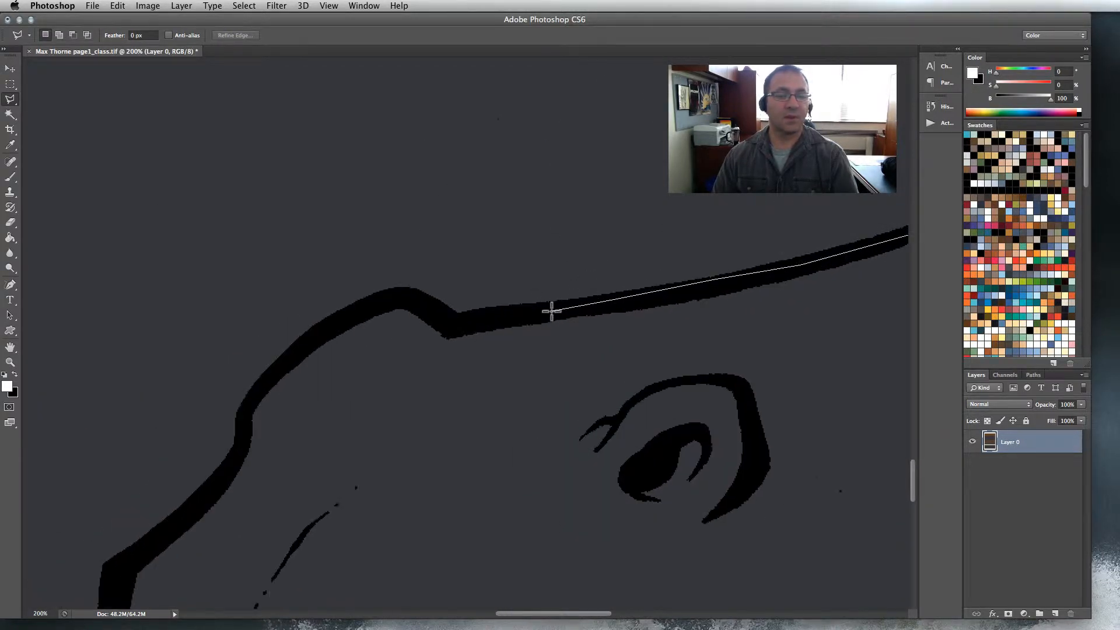
left_click(449, 323)
left_click(404, 300)
left_click(360, 306)
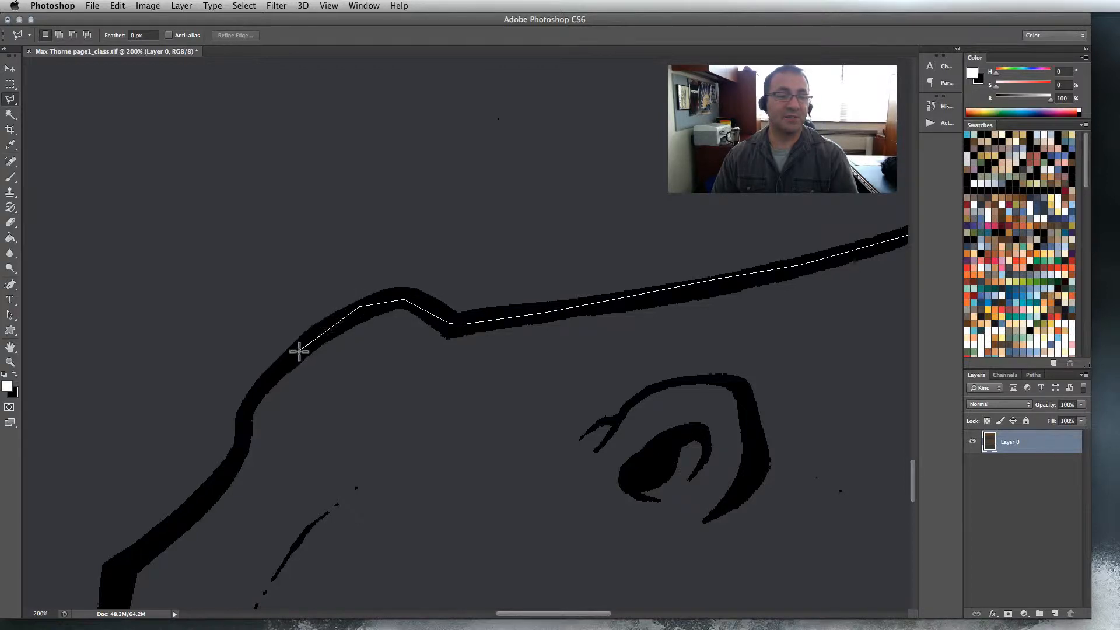
left_click(247, 403)
left_click(241, 445)
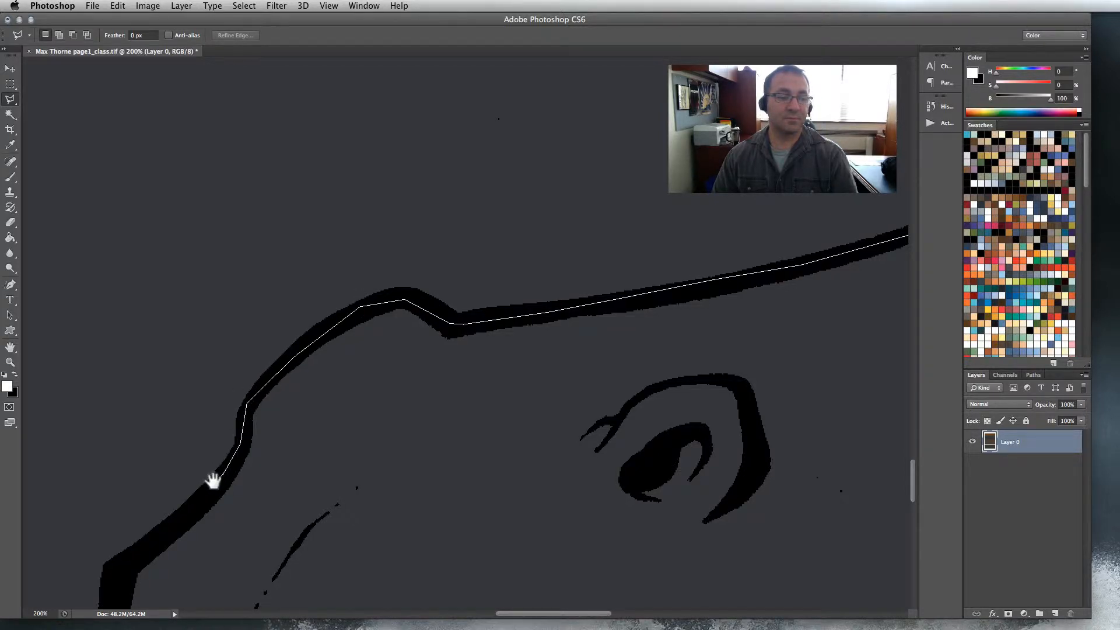
Continue the lasso outline down the front of the dragon's snout to the pointed tip of its upper jaw.
left_click_drag(213, 481, 366, 252)
left_click(375, 247)
left_click(269, 341)
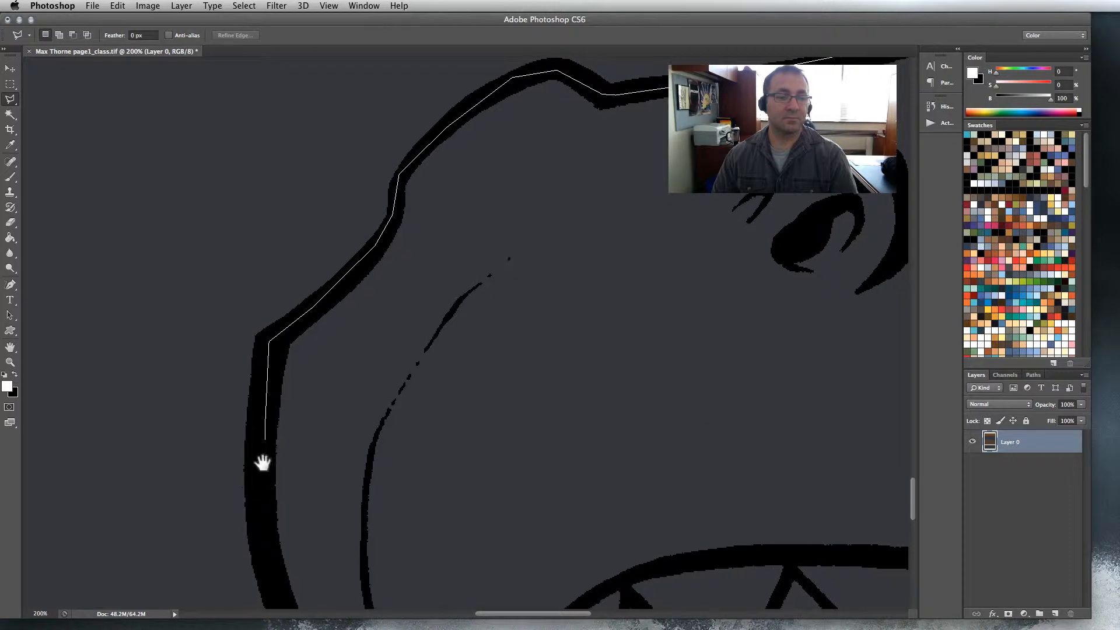
left_click_drag(263, 462, 275, 257)
left_click(275, 258)
left_click(288, 374)
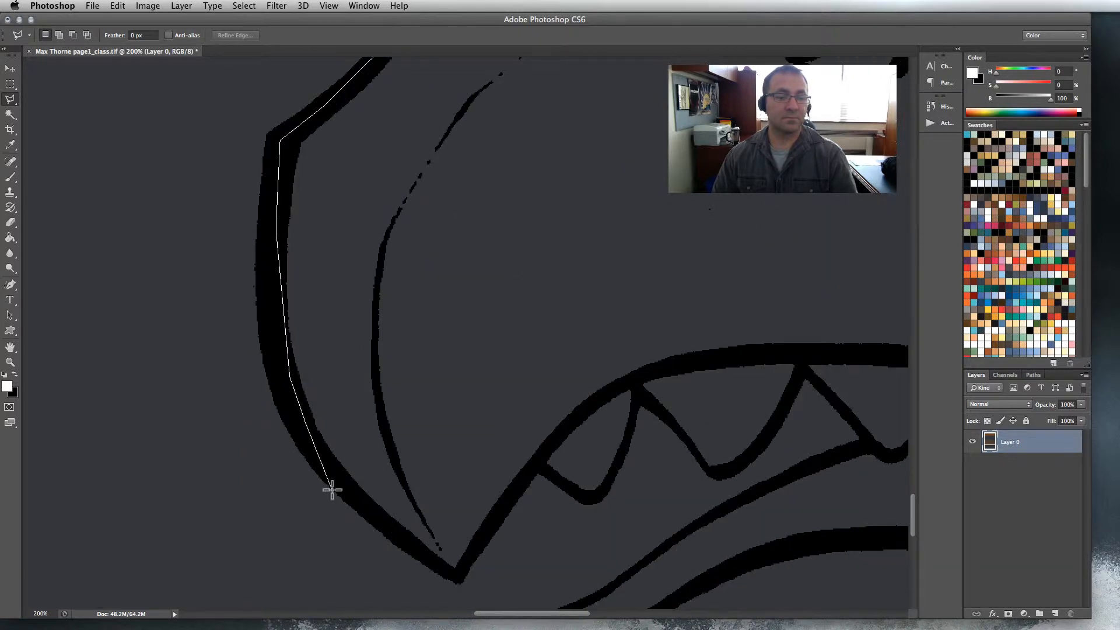
left_click(336, 485)
left_click(458, 578)
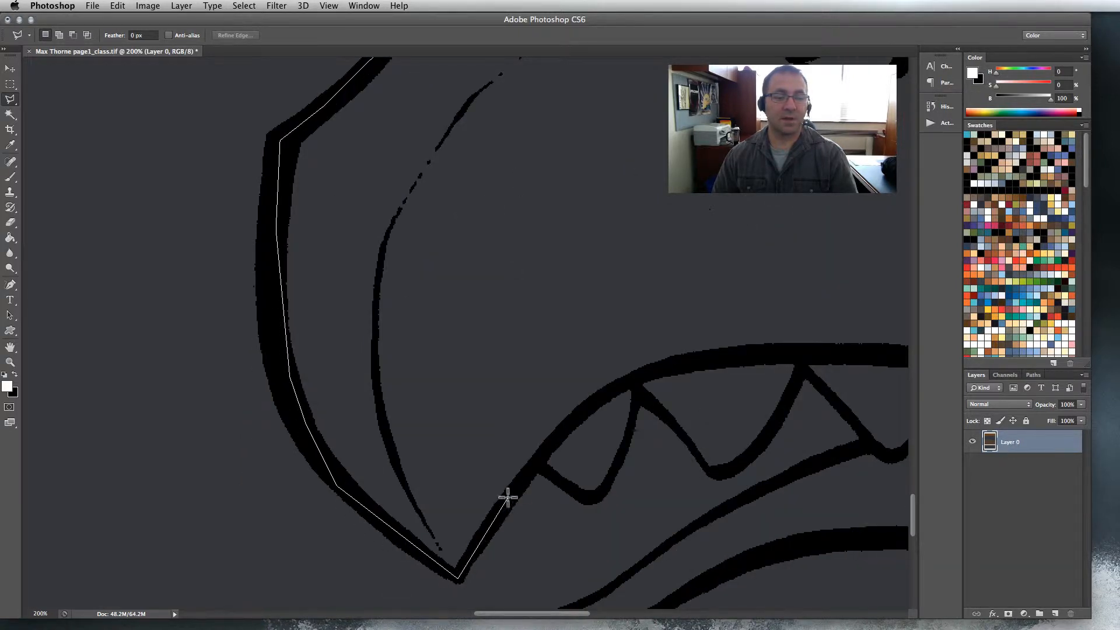
Continue the lasso outline from the upper jaw's pointed tip along the gum line above the front and middle teeth.
left_click(508, 497)
left_click(584, 409)
left_click(667, 365)
left_click(802, 360)
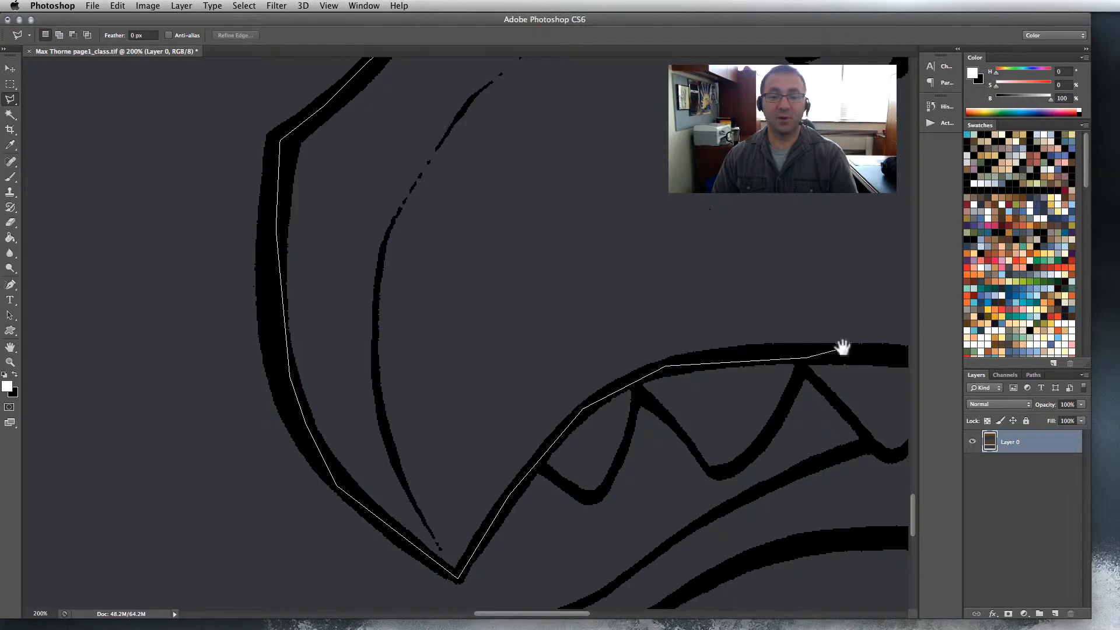
left_click_drag(842, 345, 343, 366)
left_click(514, 380)
left_click(702, 385)
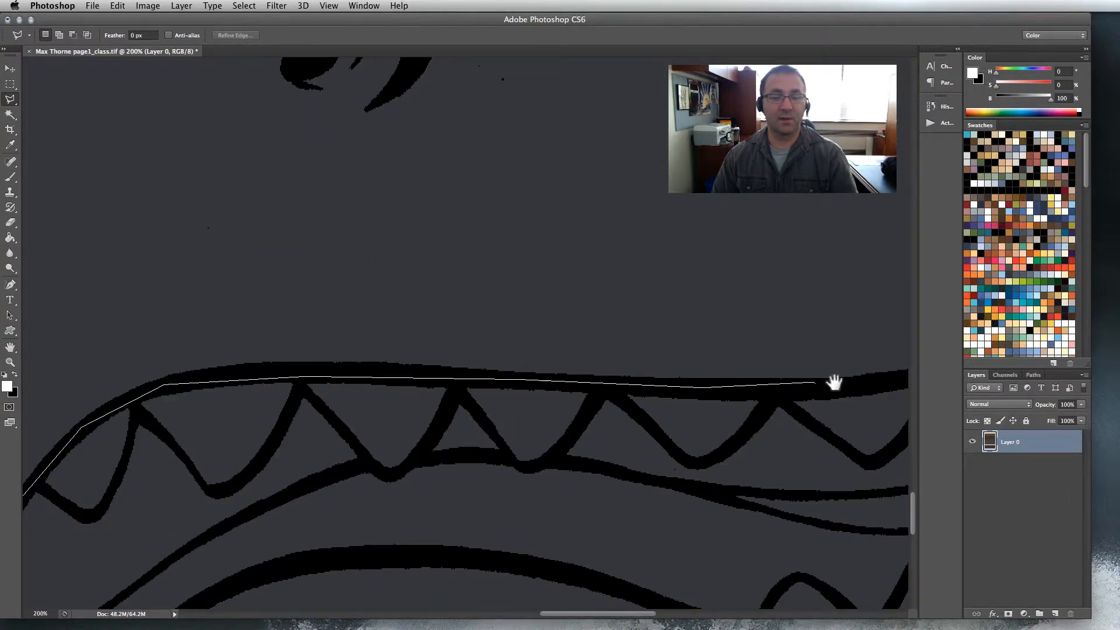
left_click(833, 380)
Continue the lasso outline along the rising gum line above the back teeth to the corner of the dragon's mouth.
left_click_drag(833, 380, 362, 397)
left_click(470, 393)
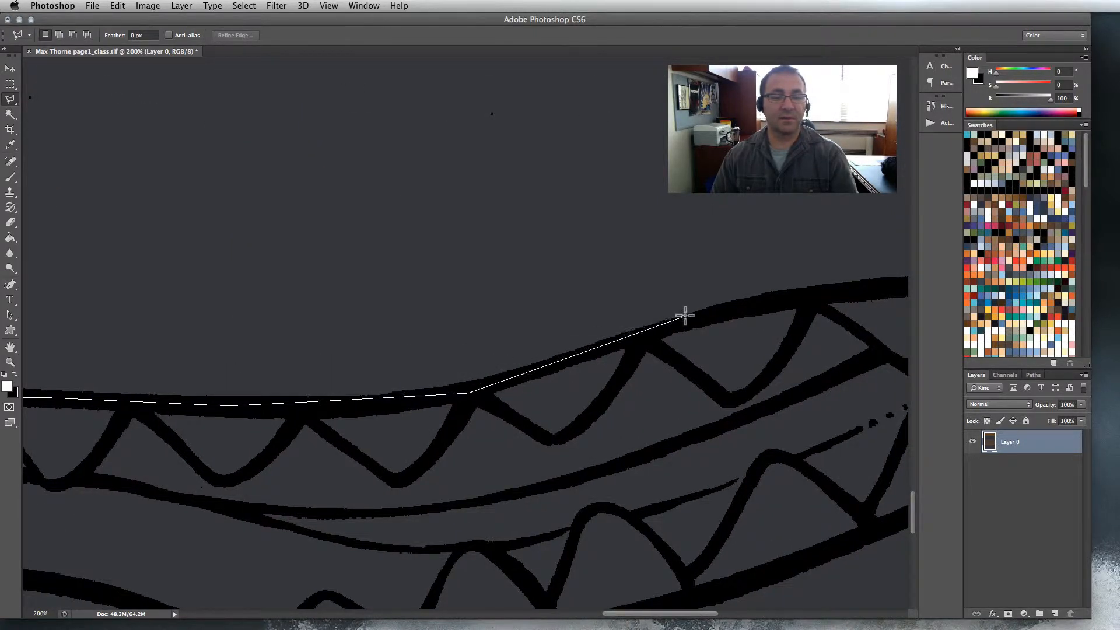
left_click(694, 318)
left_click(822, 294)
left_click_drag(853, 290, 375, 313)
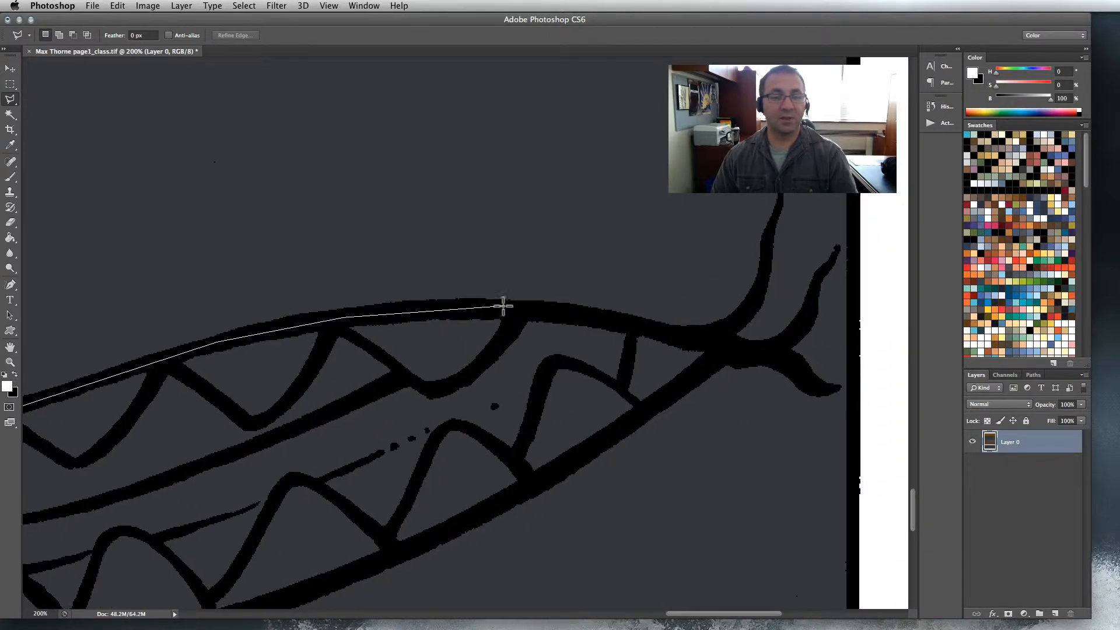
left_click(502, 306)
left_click(695, 333)
left_click(733, 349)
Continue the lasso outline from the mouth corner along the lower jaw line below the teeth to the panel's bottom border.
left_click(703, 382)
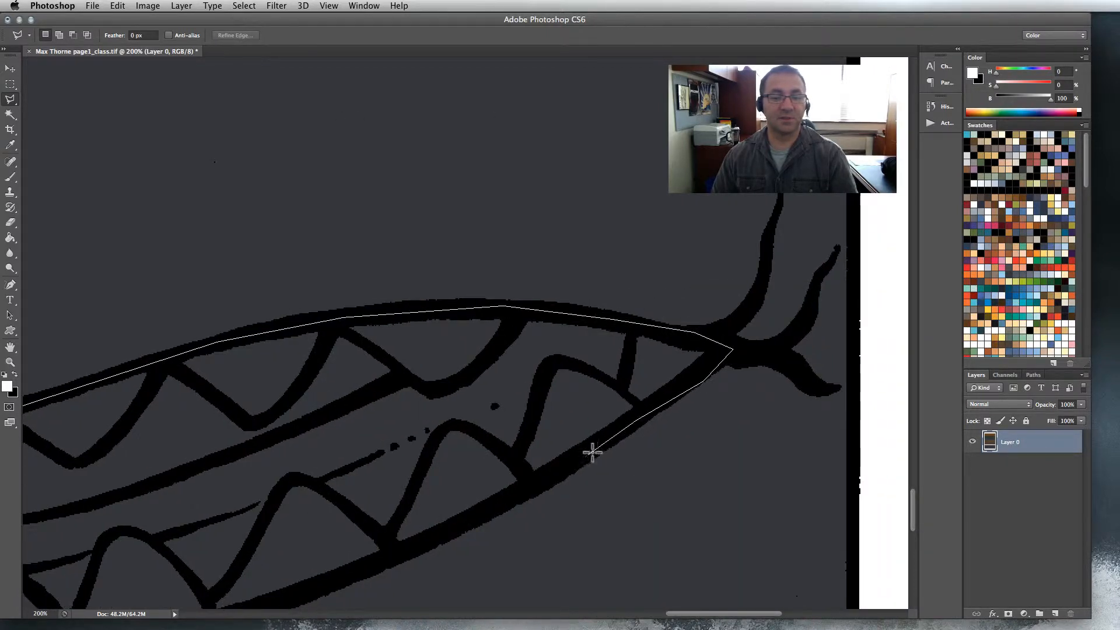
left_click(588, 456)
left_click_drag(536, 461, 753, 210)
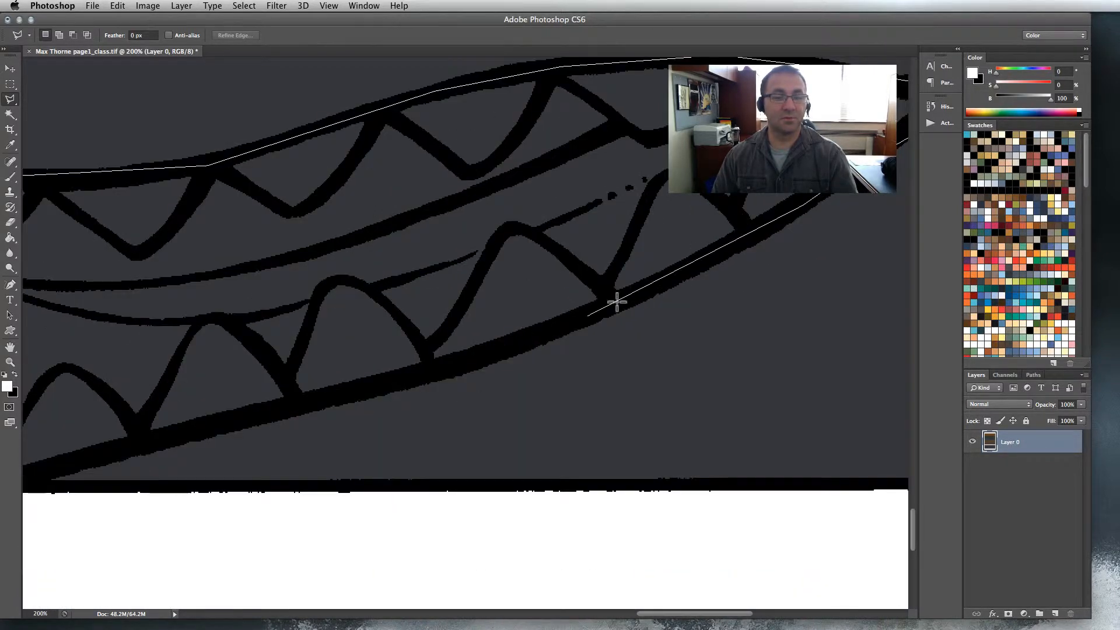
left_click(546, 334)
left_click(208, 432)
left_click_drag(161, 425, 454, 306)
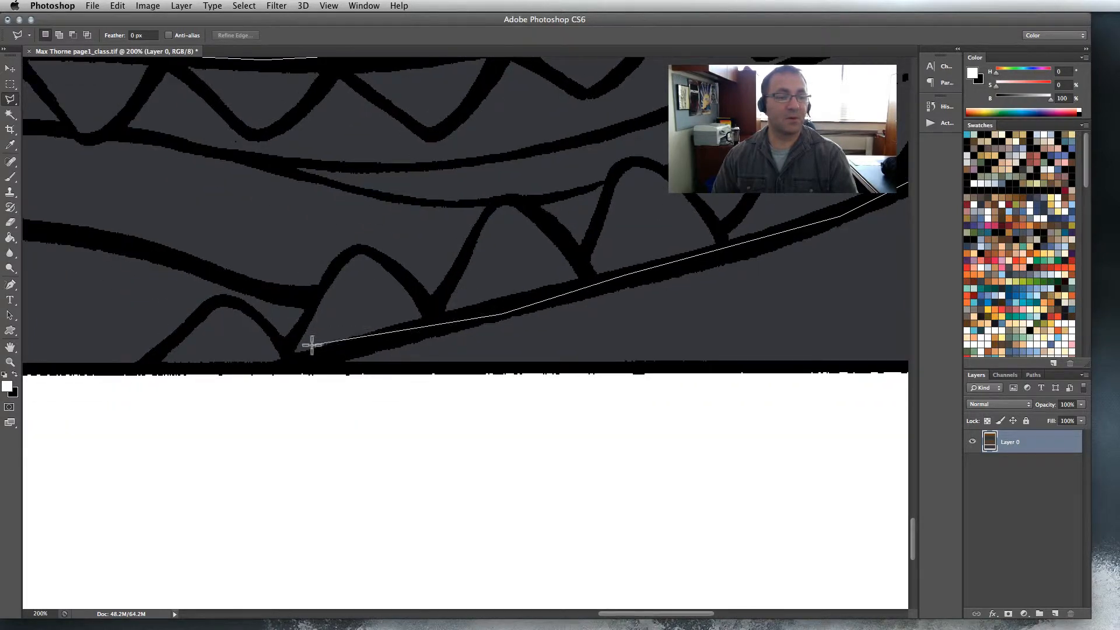
left_click(313, 353)
left_click(301, 370)
Run the lasso outline along the panel's bottom border and out through the white margin around its lower-right corner.
scroll(348, 357, "right", 10)
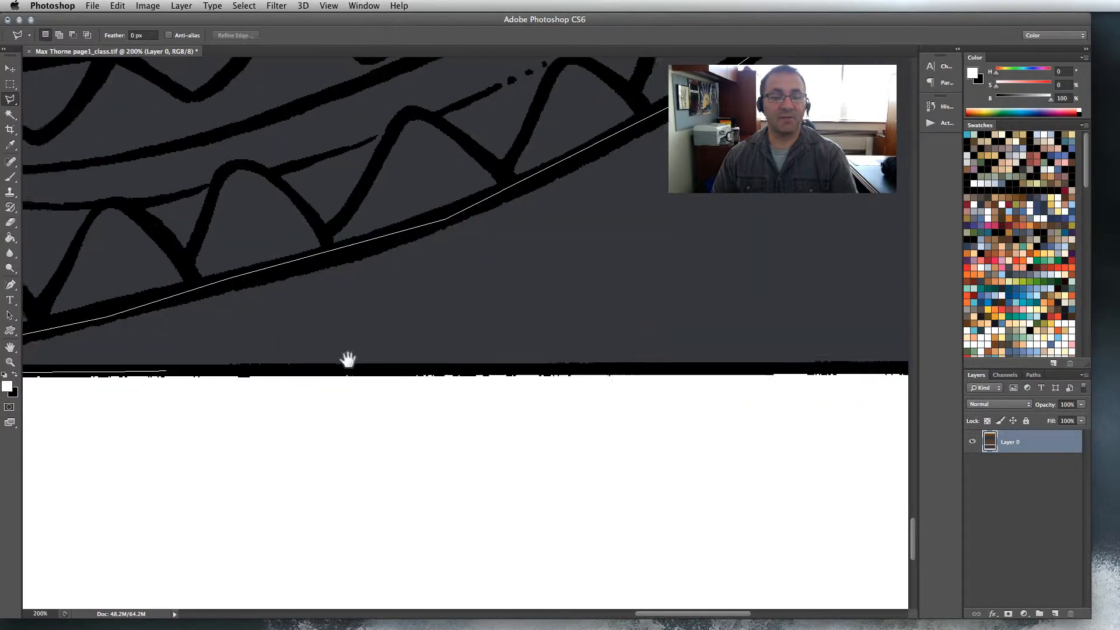
left_click(352, 367)
left_click(693, 467)
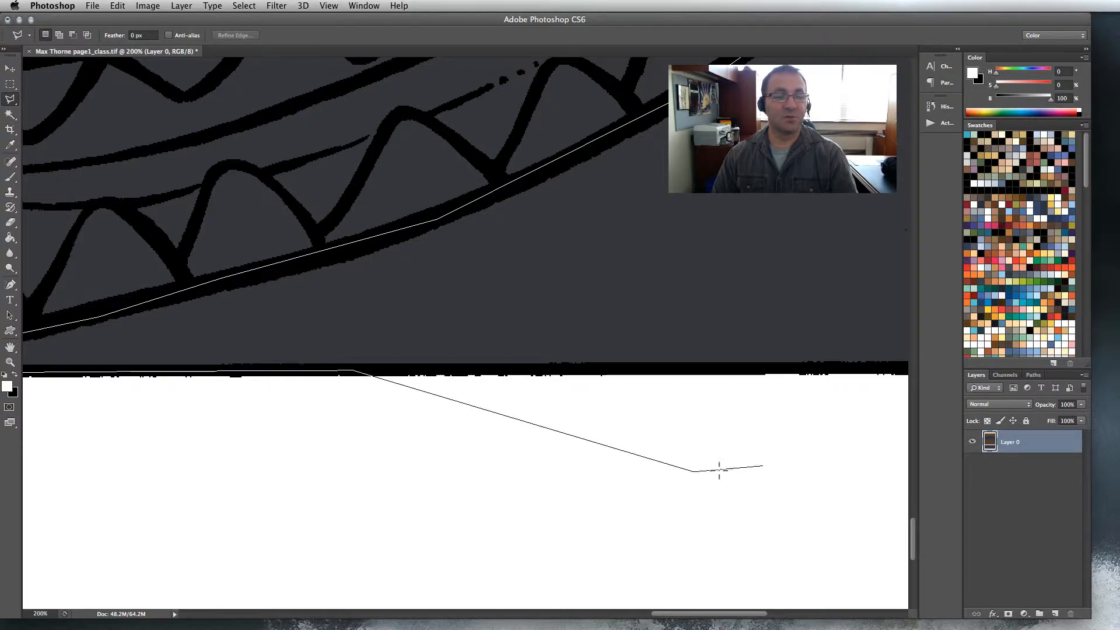
scroll(719, 467, "right", 12)
left_click(430, 464)
left_click(535, 408)
Continue the lasso outline up the white margin beside the panel's right border to near its upper corner.
left_click_drag(512, 258, 543, 488)
left_click(608, 281)
mouse_move(561, 98)
left_mouse_down()
mouse_move(582, 421)
mouse_move(613, 391)
mouse_move(612, 420)
left_mouse_up()
left_click(588, 185)
left_click(571, 102)
left_click(579, 136)
left_click_drag(588, 118, 619, 359)
left_click(644, 312)
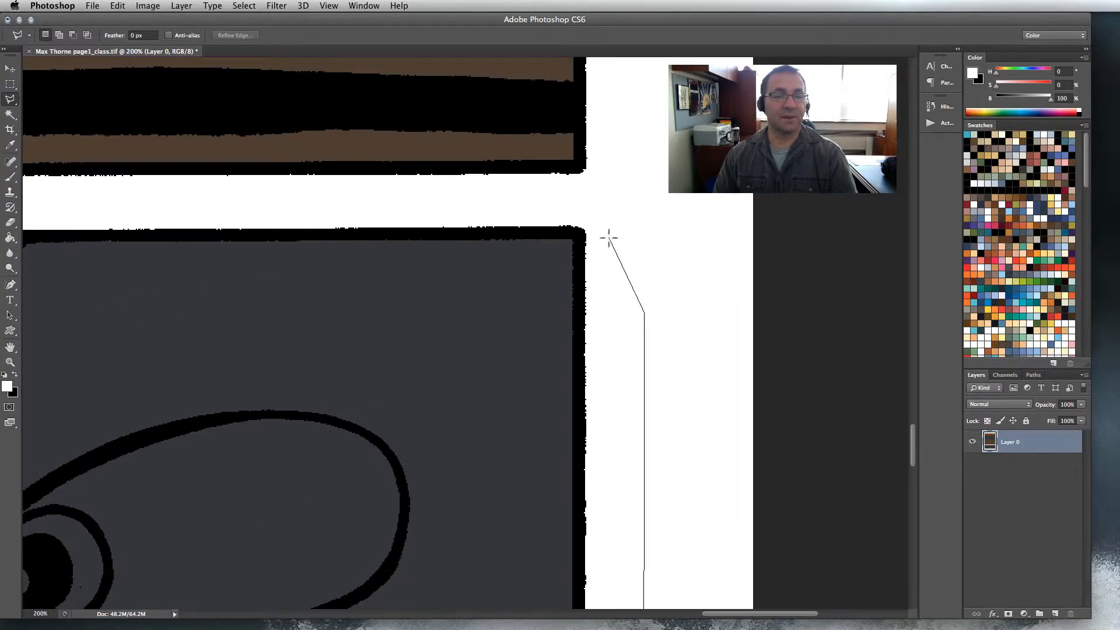
Carry the lasso loosely over the gutter above the panel back to the brow and close the dragon head selection.
left_click(488, 138)
left_click(250, 113)
left_click(175, 129)
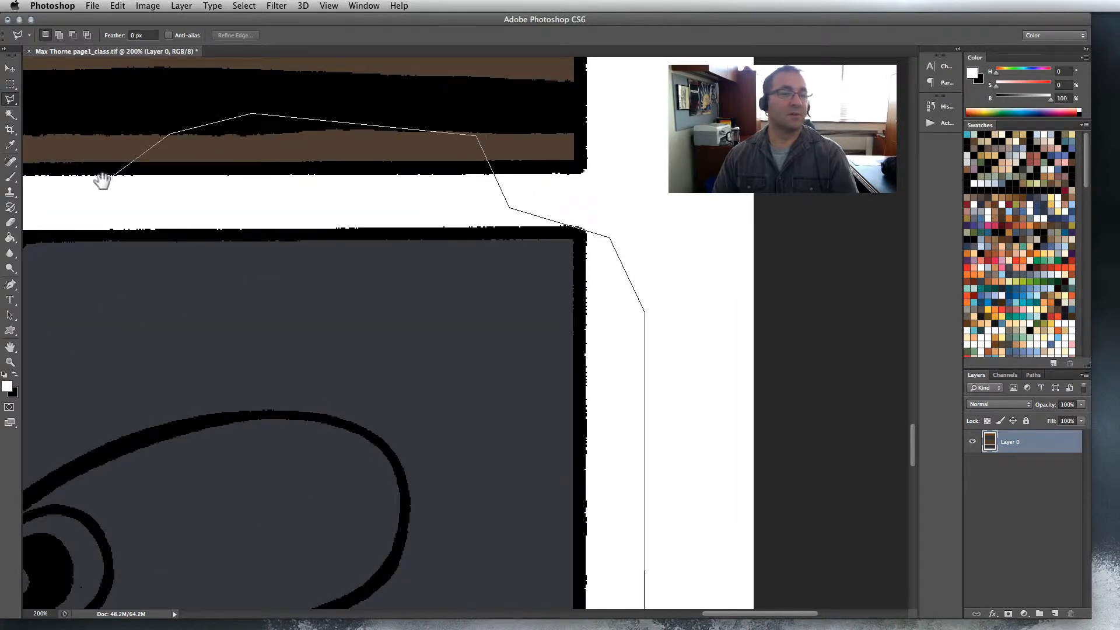
left_click_drag(100, 180, 513, 154)
left_click(426, 143)
double_click(200, 167)
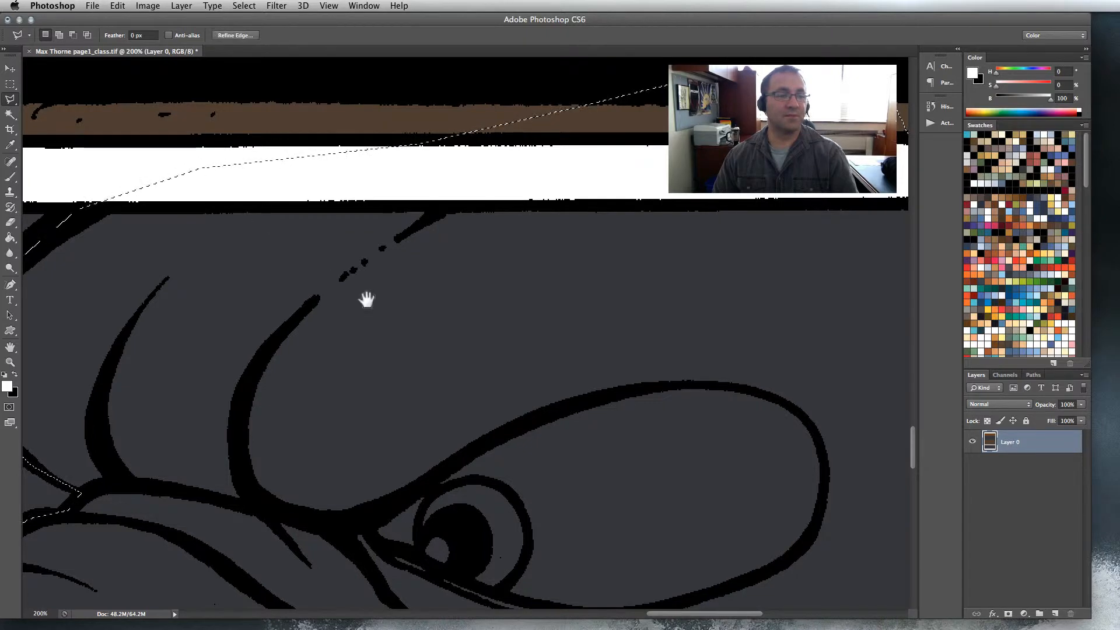
Examine the dragon head selection across the bottom panel, from the brow and eye to the mouth.
mouse_move(500, 337)
left_mouse_down()
mouse_move(489, 266)
mouse_move(446, 168)
left_mouse_up()
key("z")
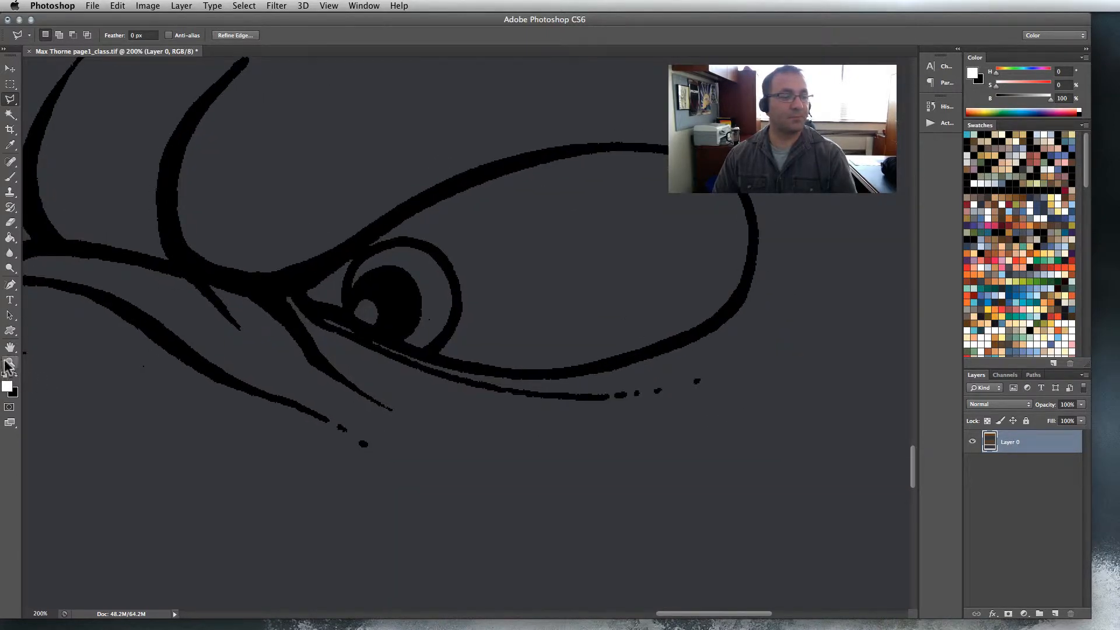
left_click(382, 399, "alt")
left_click(382, 398, "alt")
left_click(416, 403, "alt")
left_click_drag(315, 465, 422, 325)
Start a subtracting Polygonal Lasso outline on the dragon's eye, tracing the upper lid down to the inner corner.
left_click(533, 262)
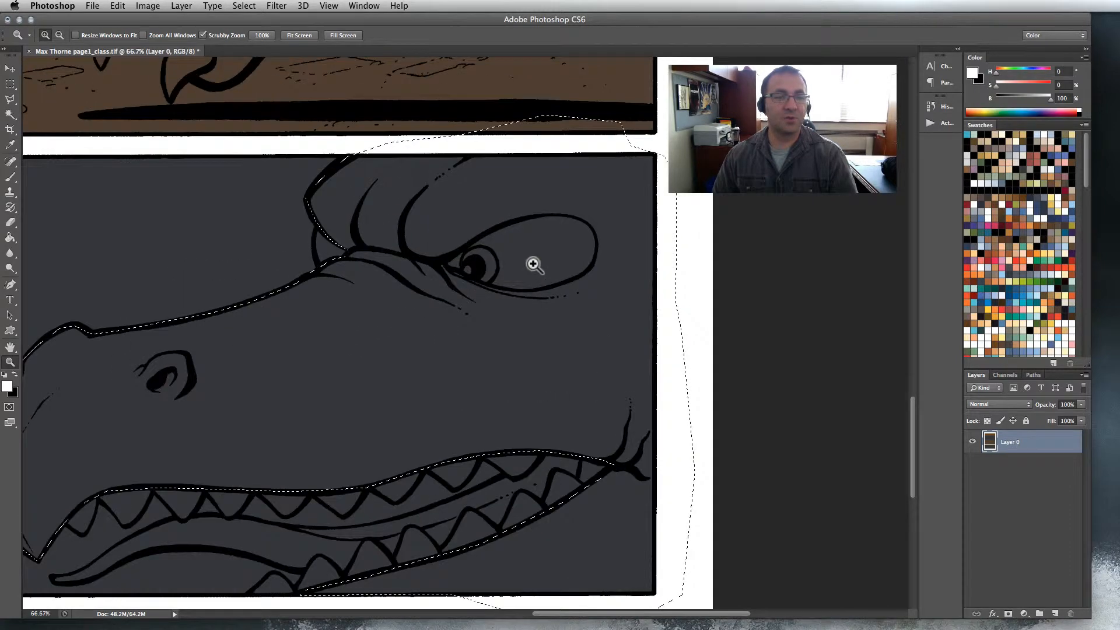
left_click(533, 263)
left_click(533, 264)
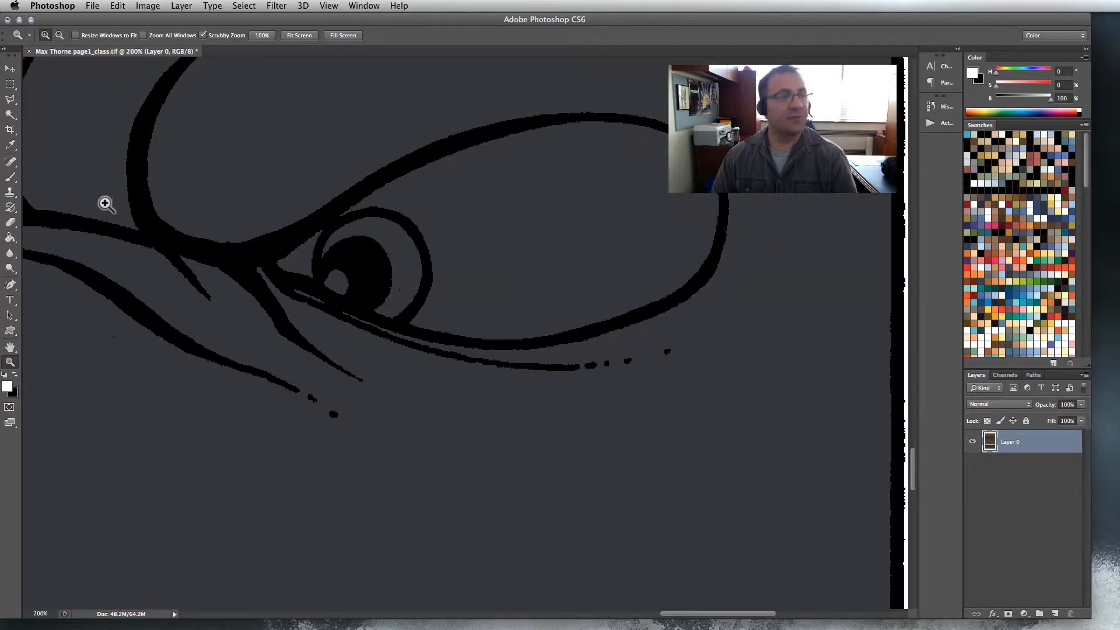
left_click(11, 100)
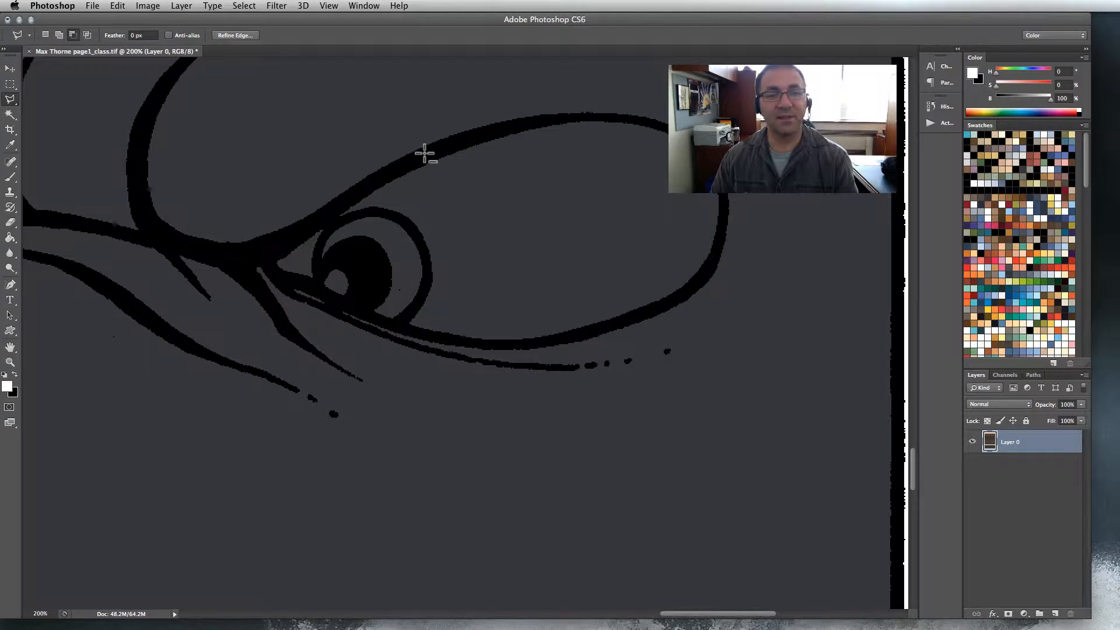
left_click(420, 157)
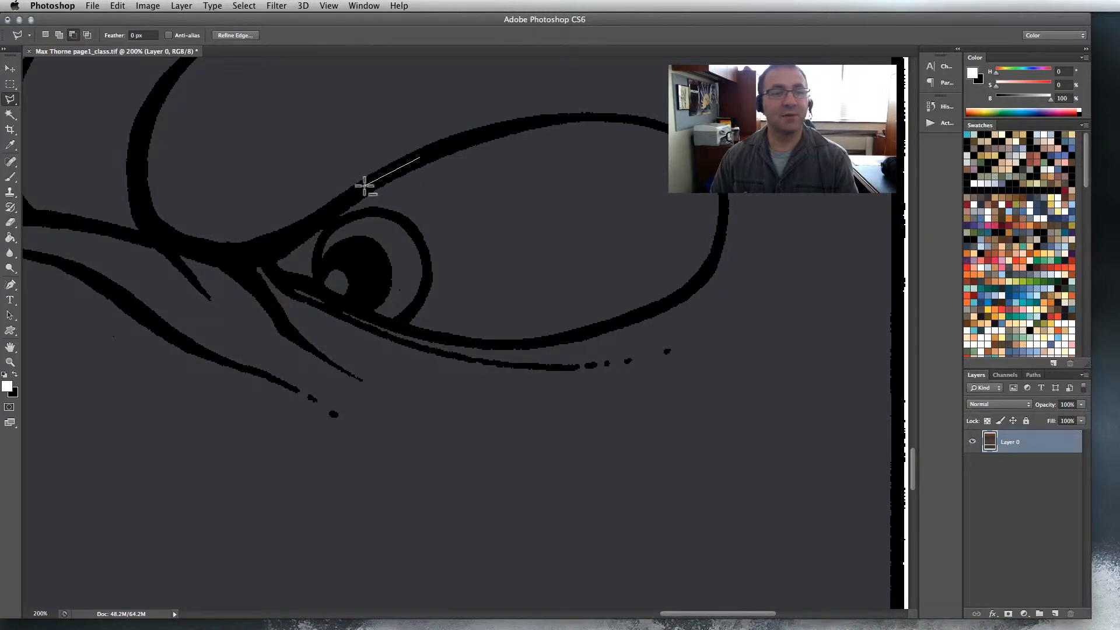
left_click(363, 187)
left_click(315, 223)
left_click(270, 250)
left_click(270, 265)
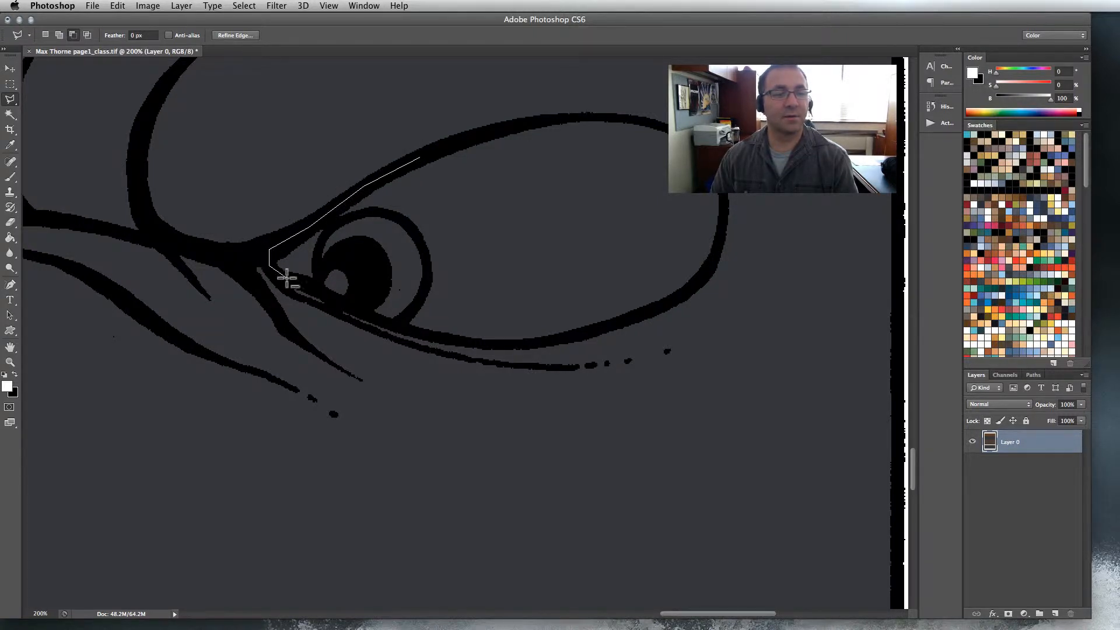
Continue the subtracting lasso outline along the eye's lower lid from the inner corner towards the outer end.
left_click(287, 279)
left_click(337, 298)
left_click(388, 323)
left_click(439, 337)
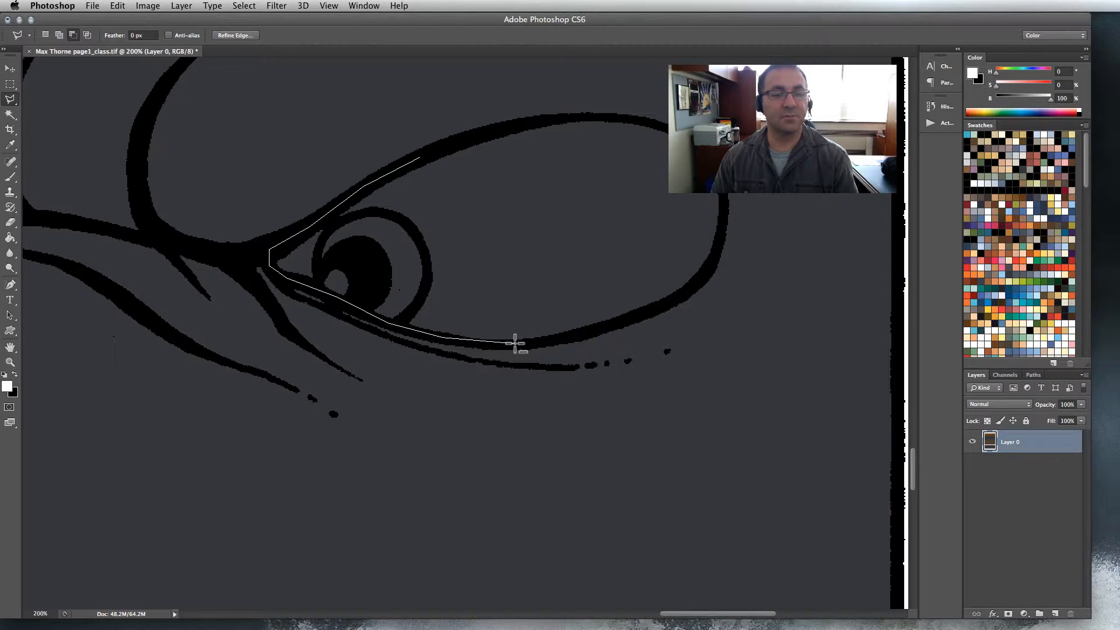
left_click(518, 342)
left_click(573, 336)
left_click(636, 316)
left_click(682, 295)
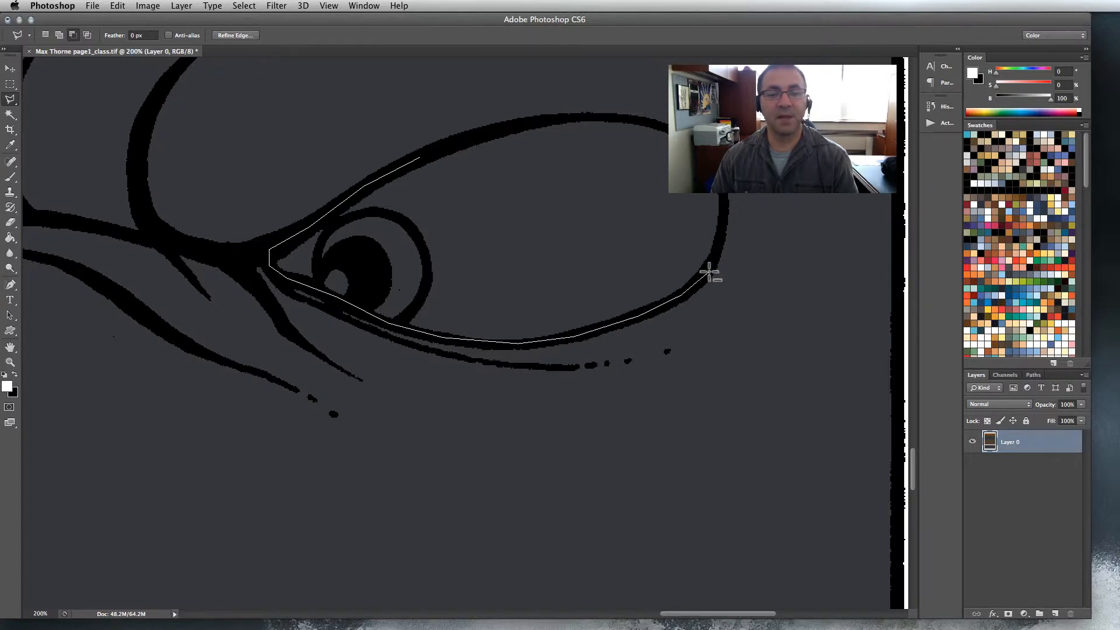
Trace around the eye's outer end and back along the upper lid, closing the outline to remove the eye from the head selection.
left_click(709, 271)
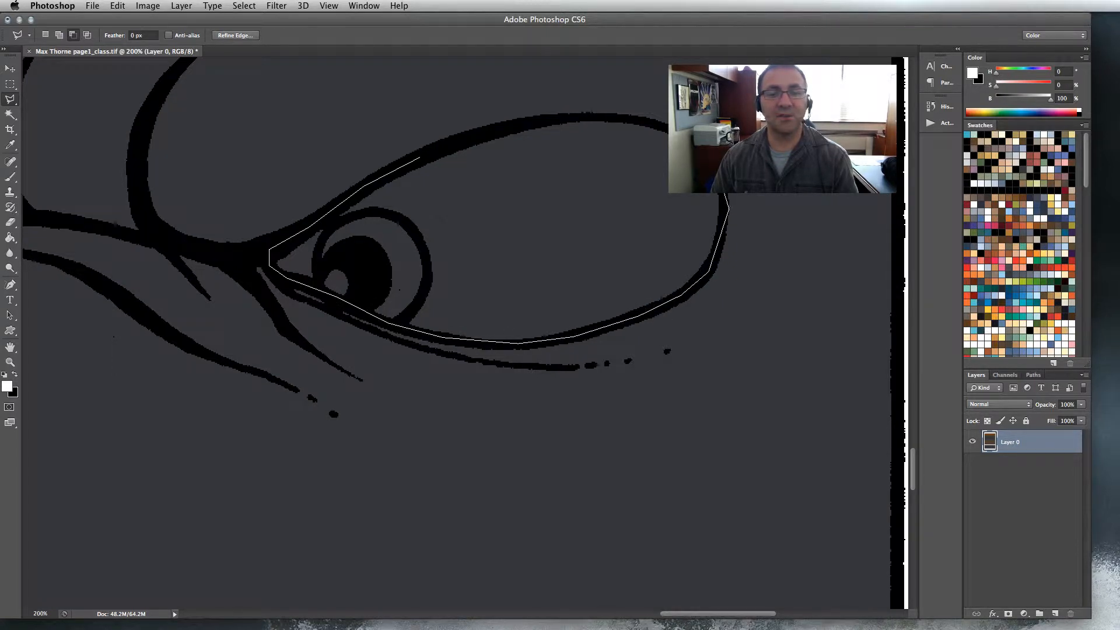
left_click(654, 126)
left_click(601, 118)
left_click(553, 120)
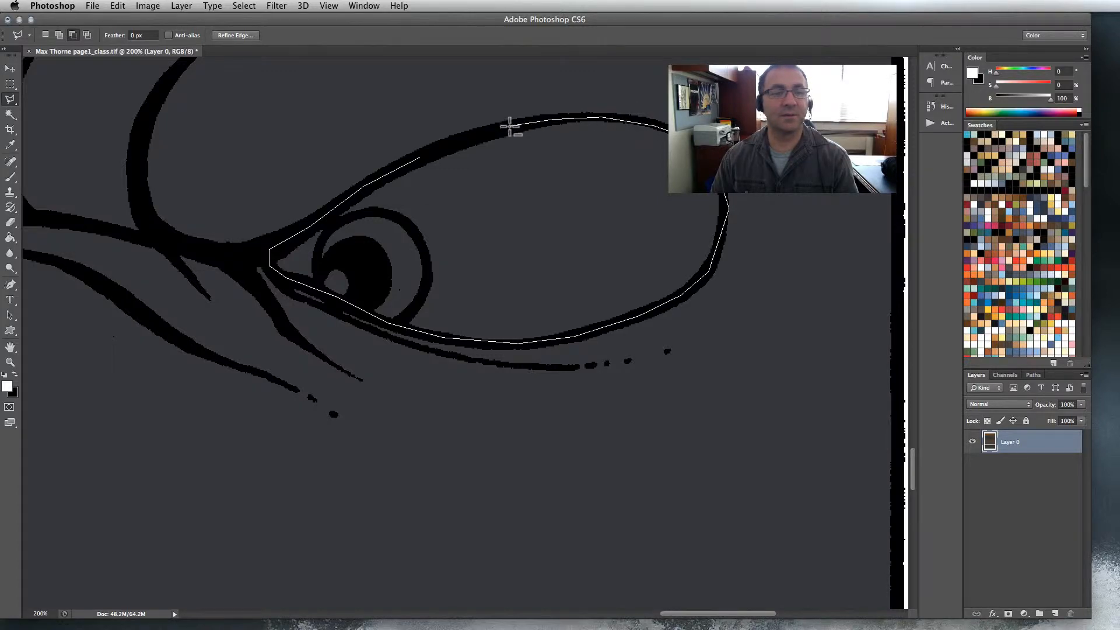
left_click(509, 125)
left_click(425, 155)
Fill the selected dragon head with the dark red swatch (H 349, S 82, B 45) using the Paint Bucket.
left_click(10, 363)
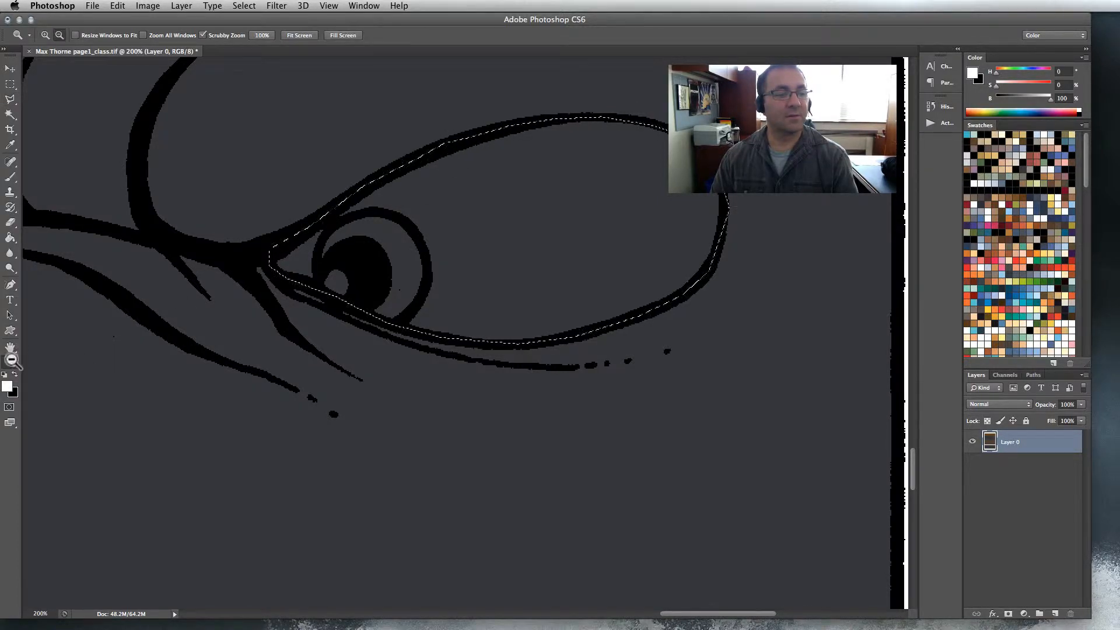
left_click(244, 388, "alt")
left_click(244, 388, "alt")
left_click(244, 387, "alt")
left_click_drag(249, 383, 522, 242)
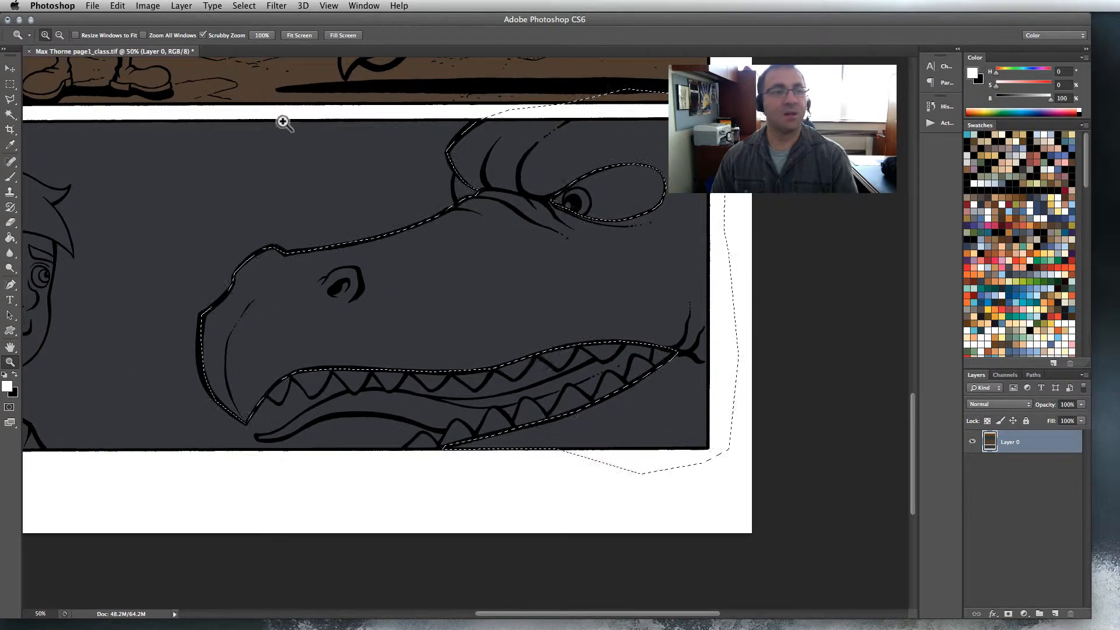
left_click_drag(261, 156, 314, 159)
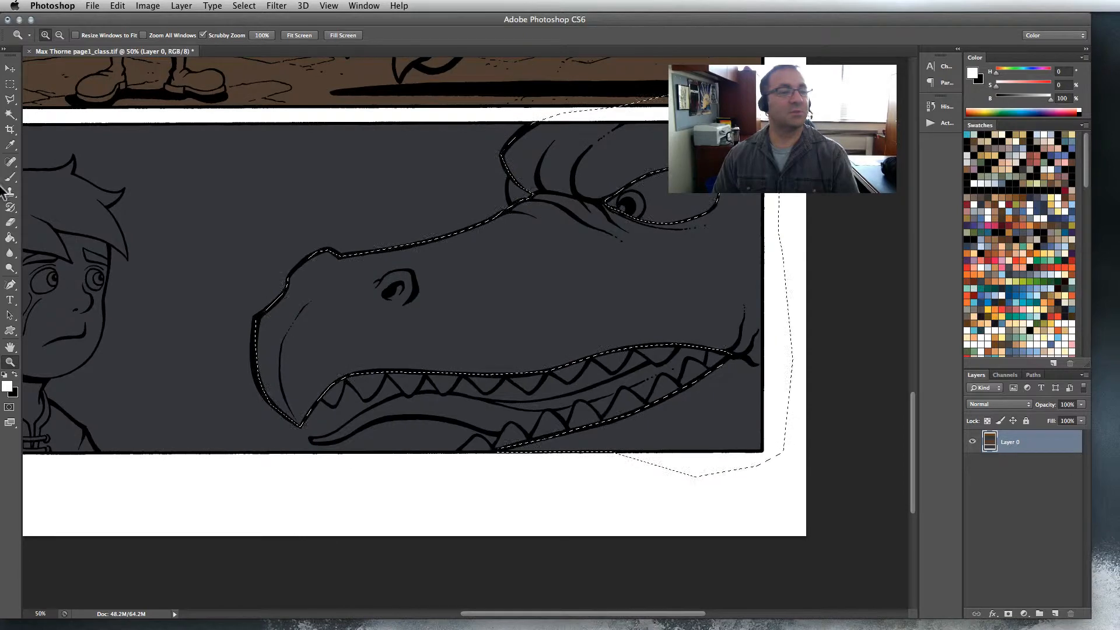
left_click(10, 238)
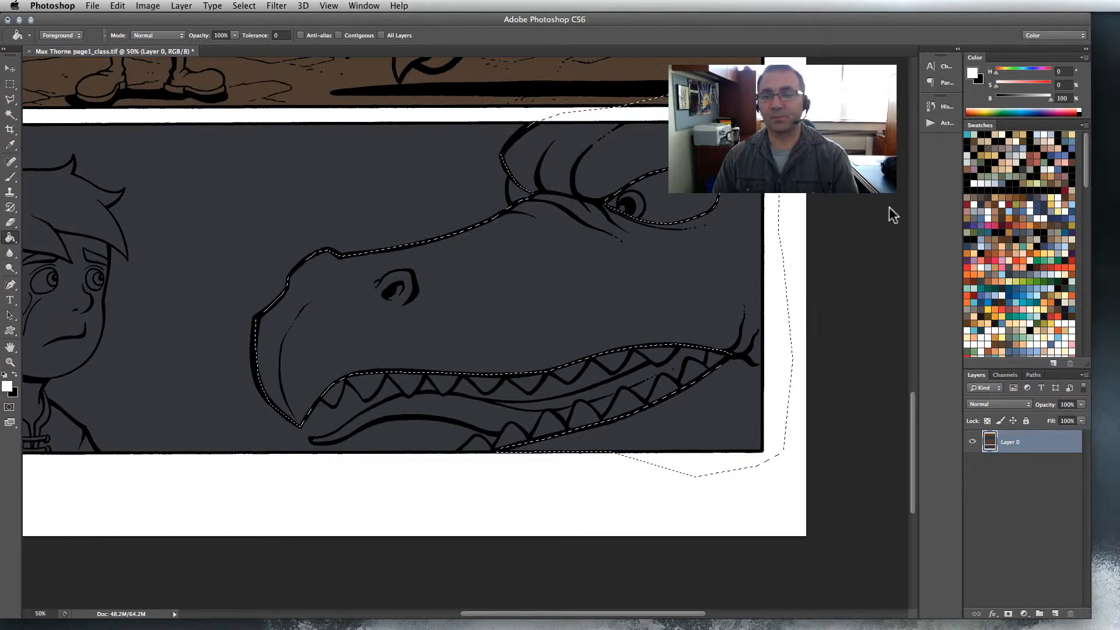
left_click(974, 226)
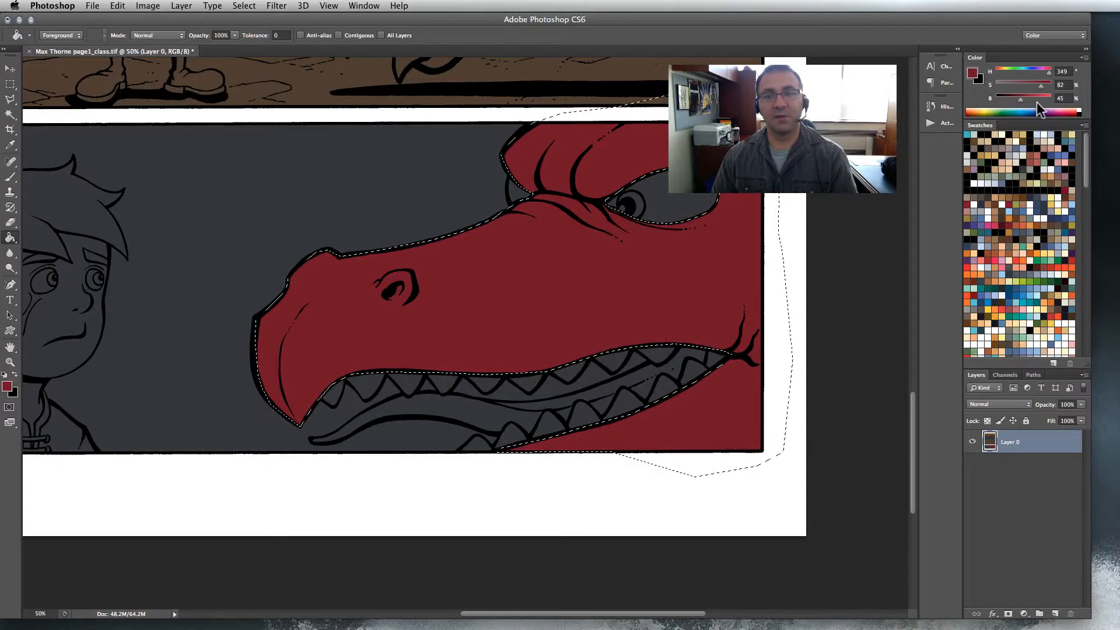
Step back in the history to the last Polygonal Lasso state, before the dragon head's red fill.
left_click(945, 107)
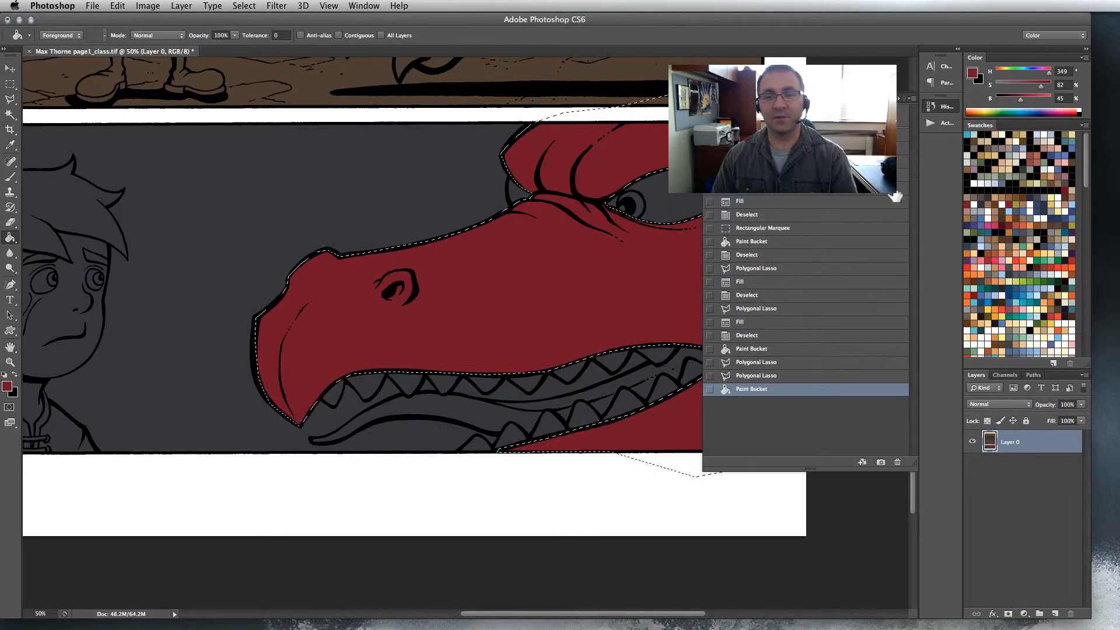
left_click(808, 375)
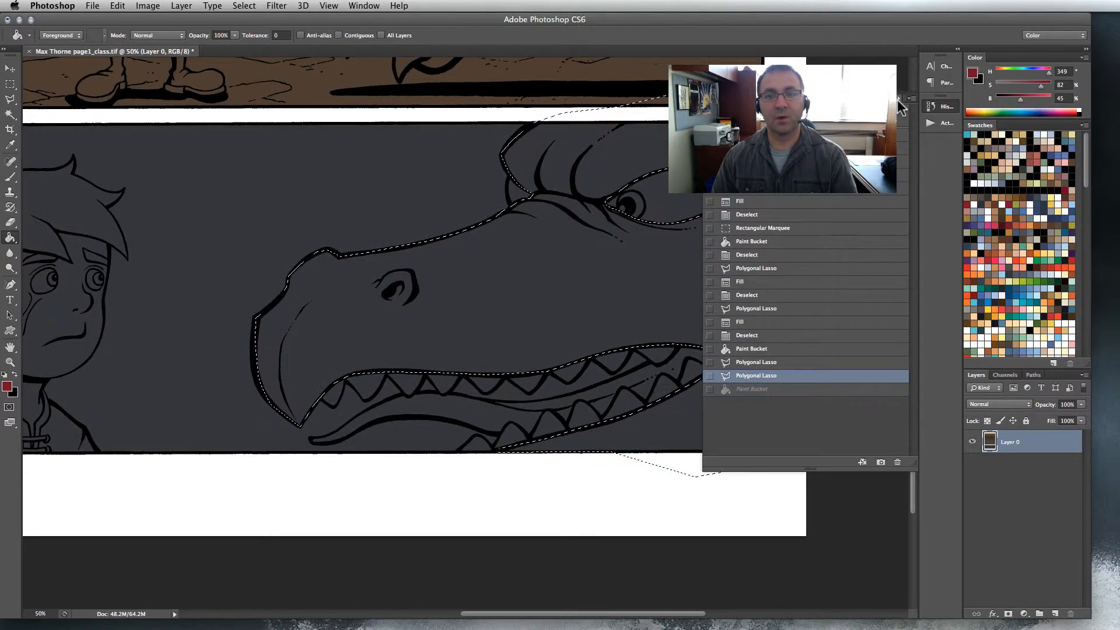
left_click(899, 100)
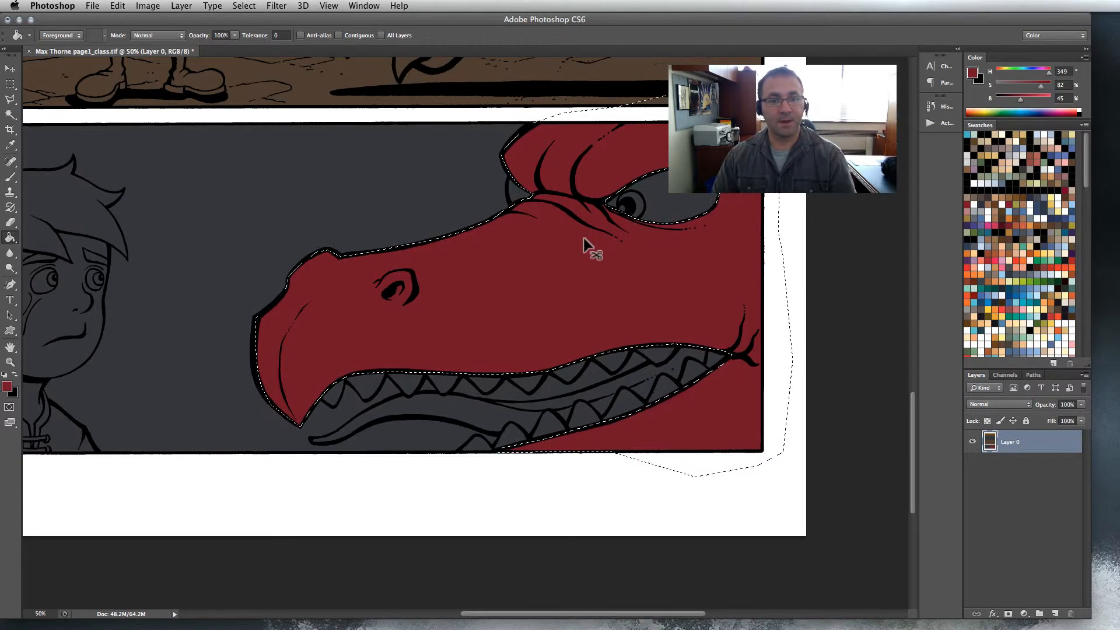
Deselect the head and fill the white of the eye with pale blue (H 212, S 15, B 89) within a rectangular marquee around it.
key("super+d")
left_click_drag(556, 290, 513, 299)
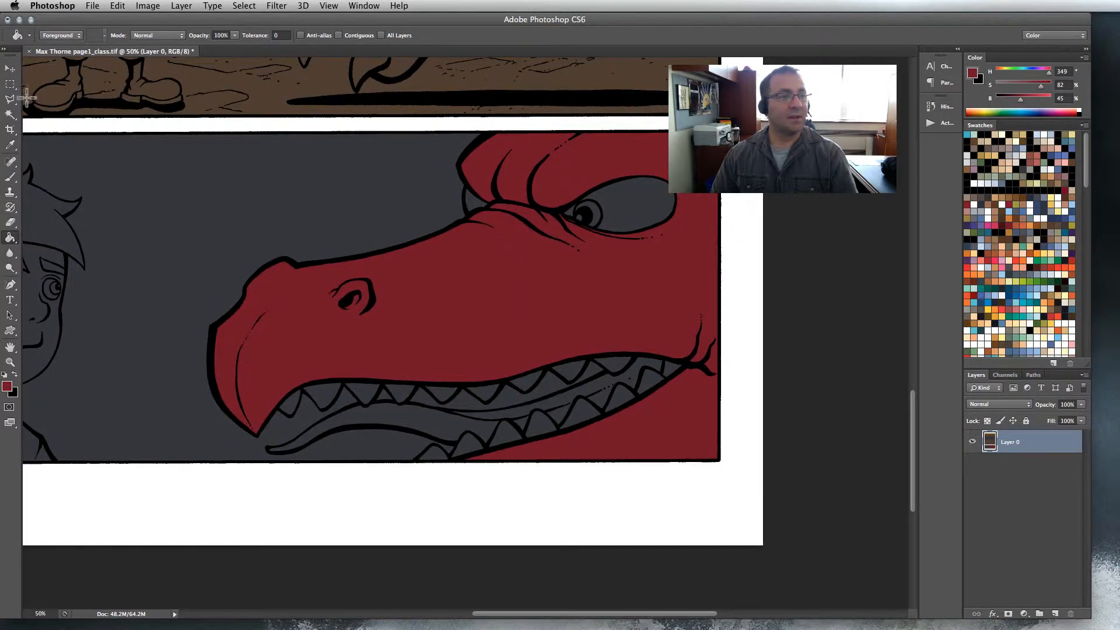
left_click(10, 85)
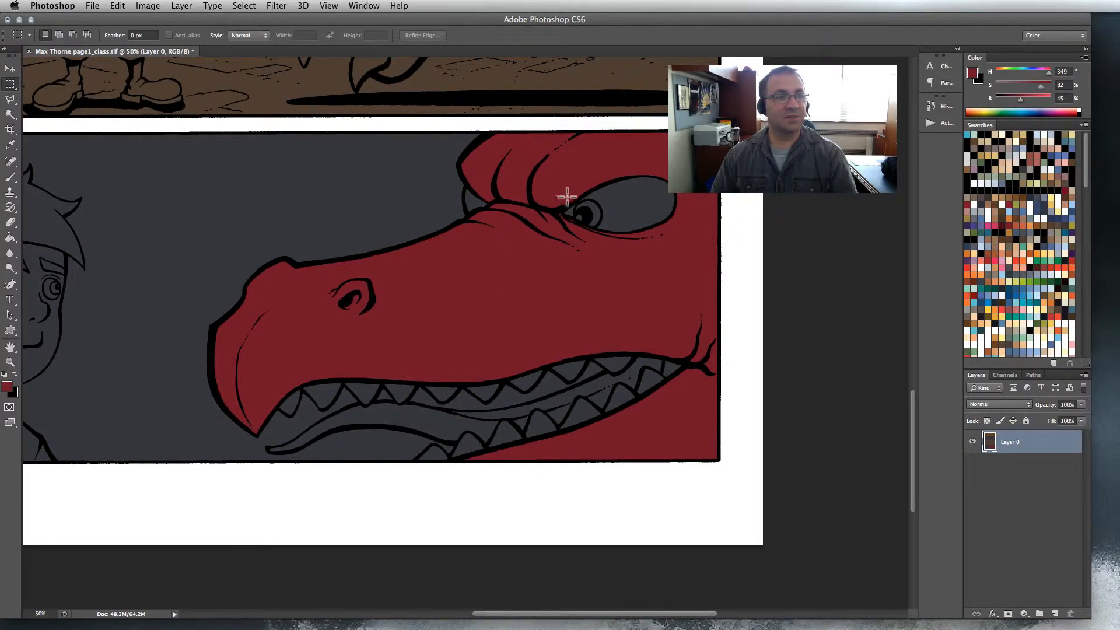
left_click_drag(537, 158, 688, 257)
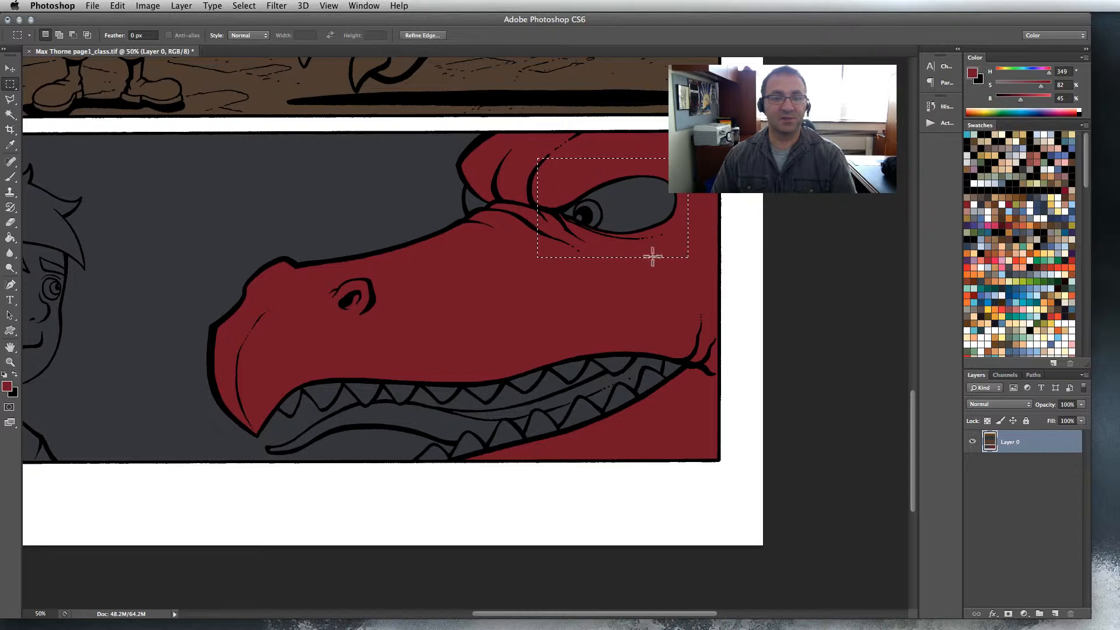
key("g")
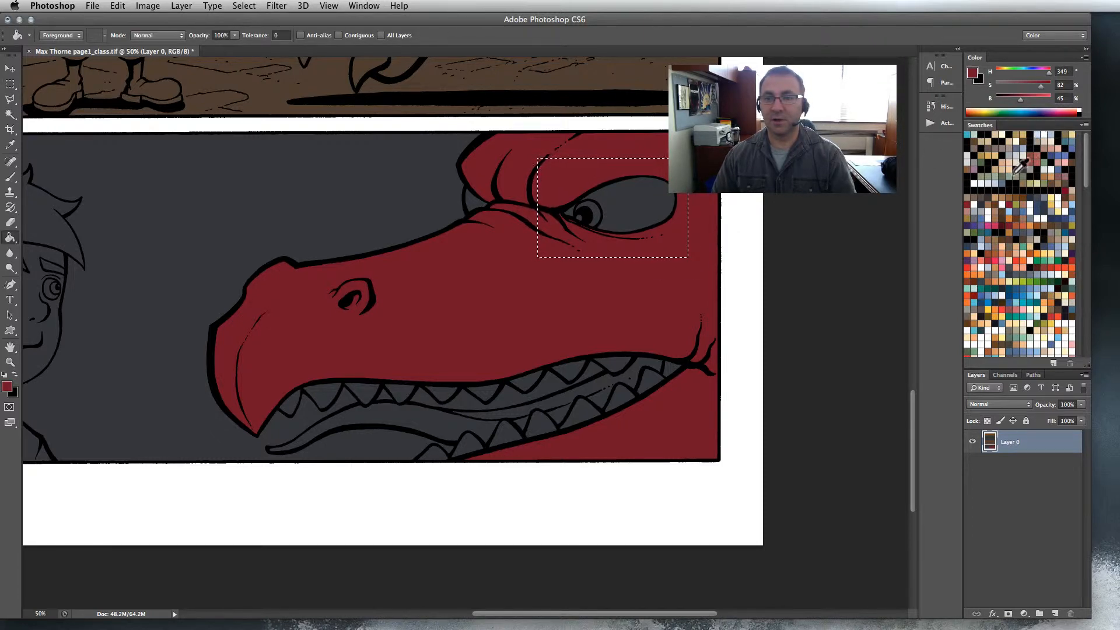
left_click(994, 184)
left_click(629, 206)
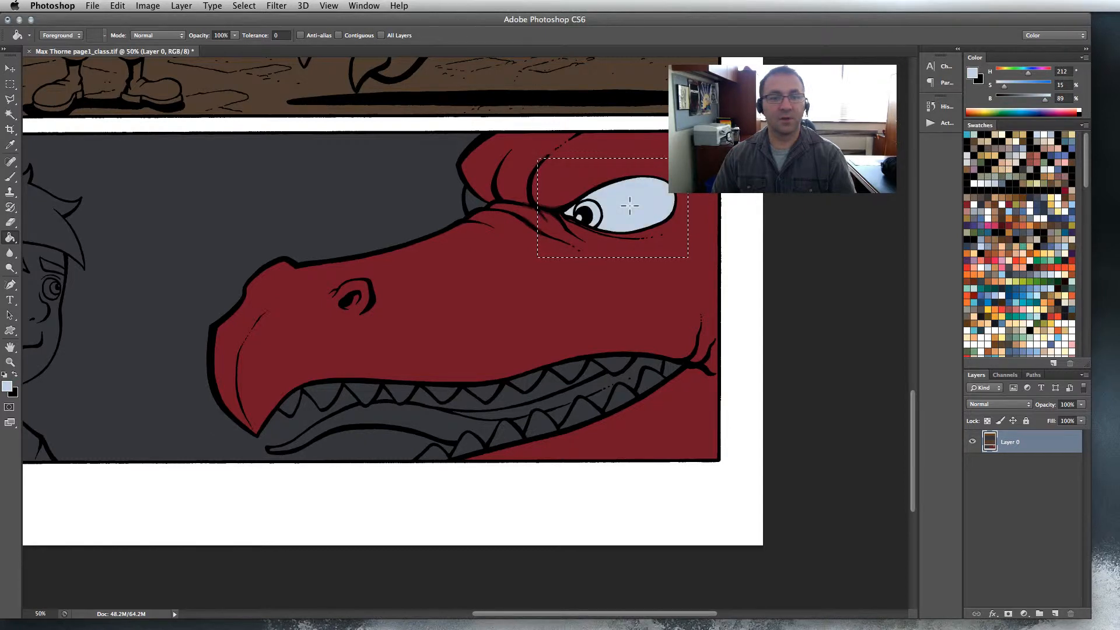
Outline the visible sliver of the dragon's far eye with the Polygonal Lasso, fill it with pale blue (H 212, S 15, B 89) and deselect.
key("super+d")
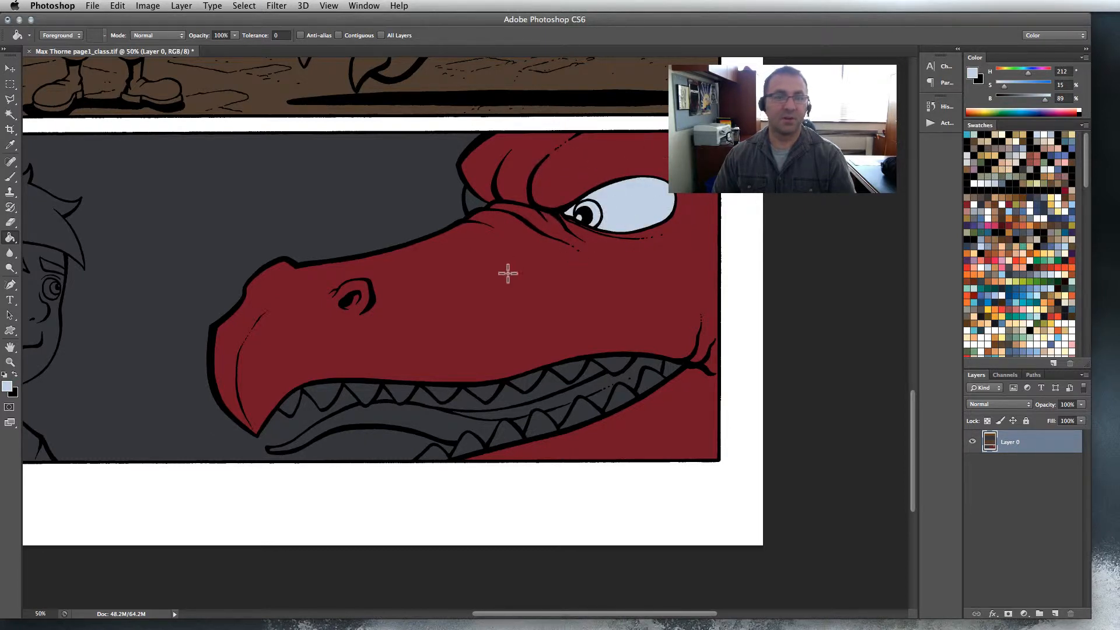
left_click(10, 98)
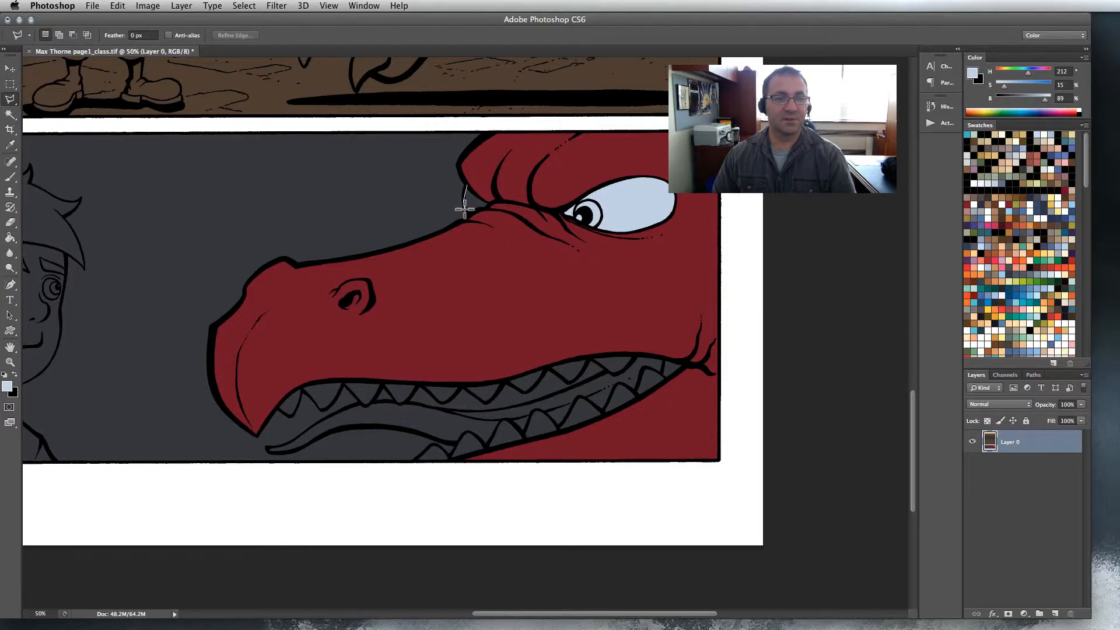
left_click(490, 220)
left_click(505, 195)
left_click(483, 172)
left_click(467, 186)
key("g")
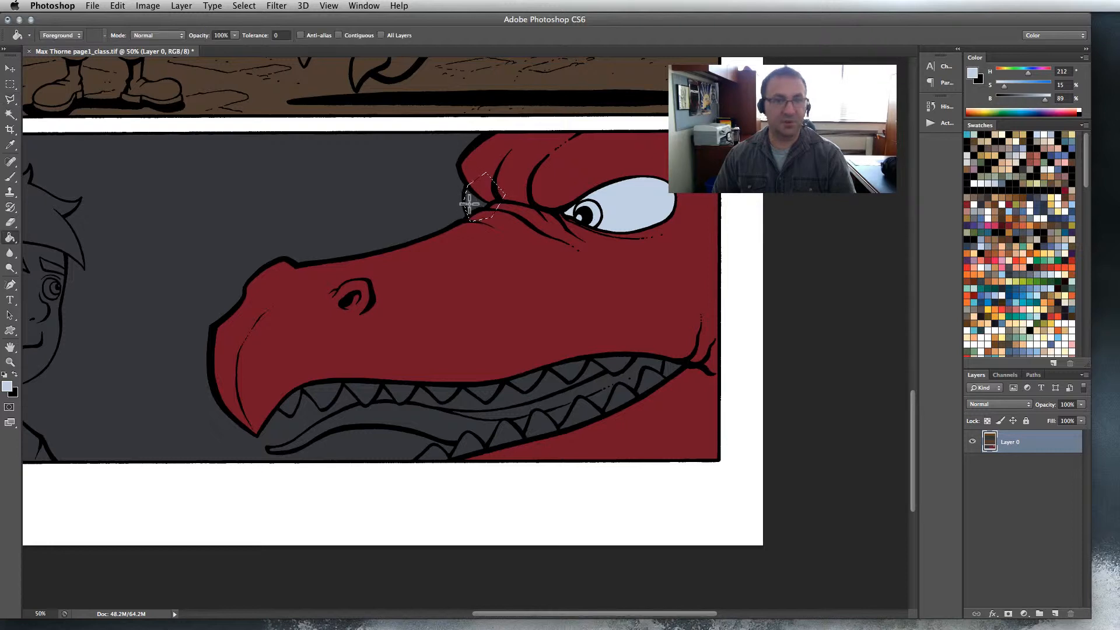
key("super+d")
left_click_drag(498, 294, 499, 251)
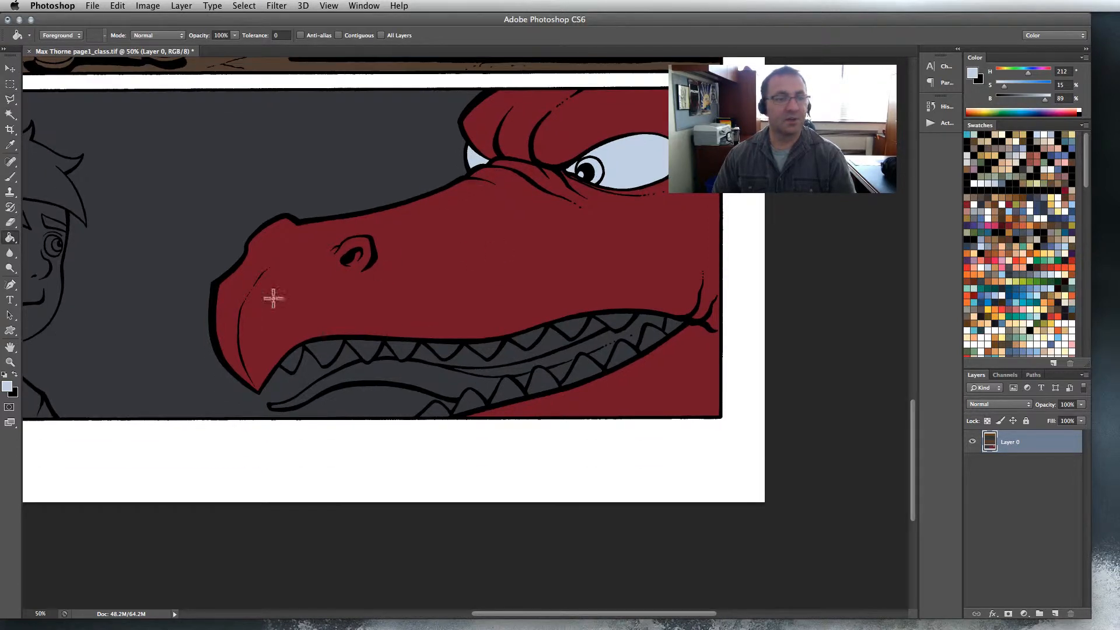
left_click(10, 362)
left_click(366, 388)
left_click(366, 388)
left_click_drag(383, 357, 417, 297)
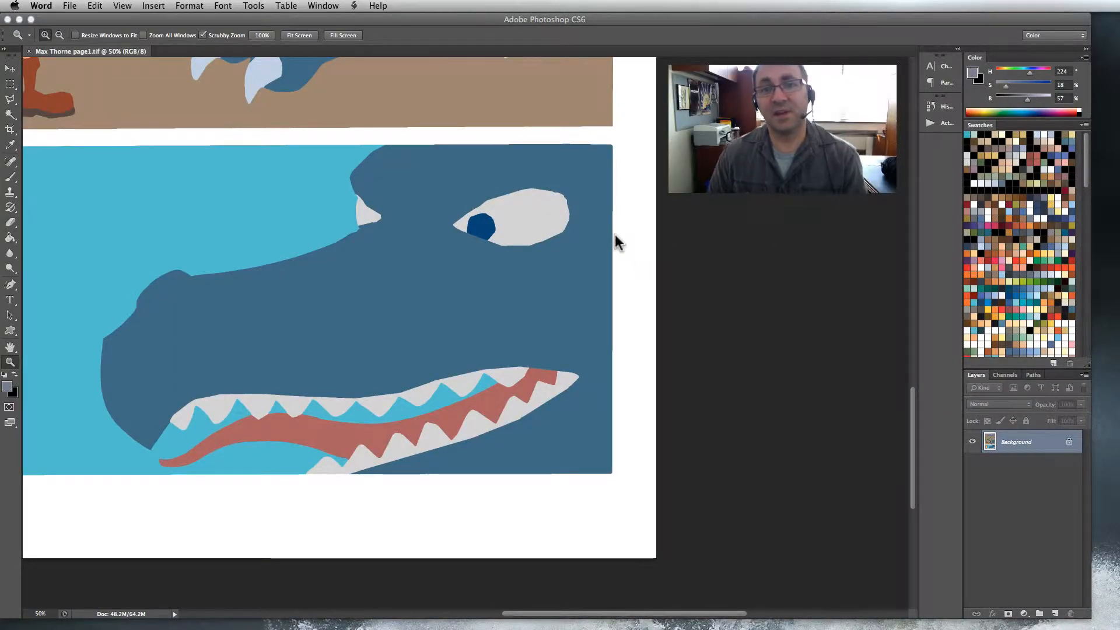
Make the Alpha 1 line-art channel visible over the flat colors of the finished page, Max Thorne page1.tif.
left_click(810, 504)
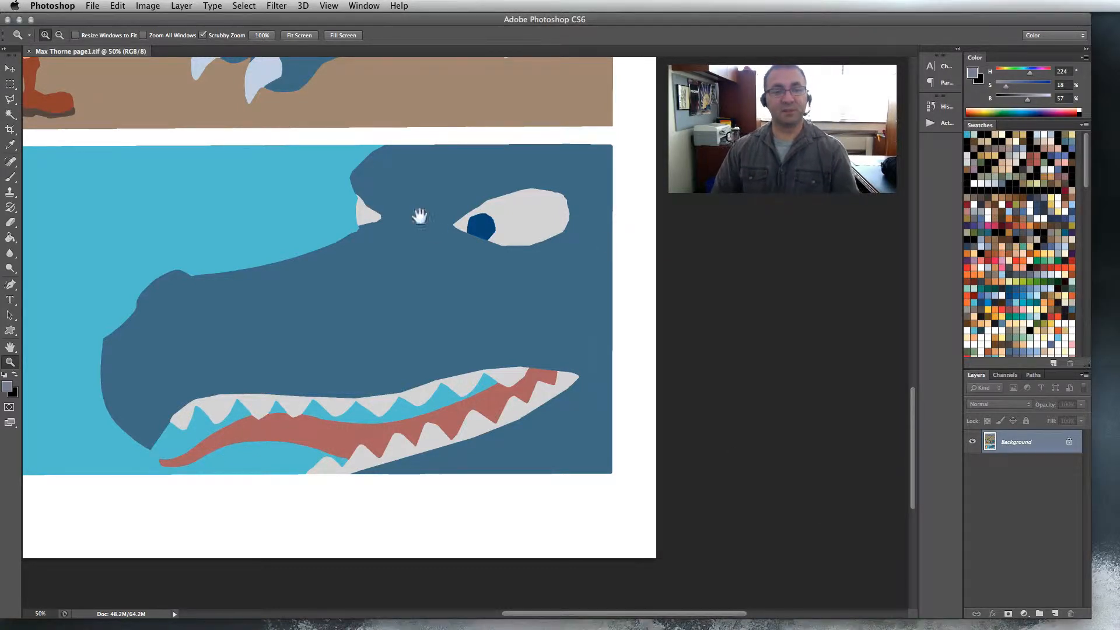
left_click_drag(420, 218, 610, 175)
mouse_move(542, 300)
left_mouse_down()
mouse_move(639, 388)
mouse_move(560, 300)
left_mouse_up()
left_click_drag(349, 188, 440, 309)
left_click(432, 281, "alt")
left_click_drag(433, 223, 463, 350)
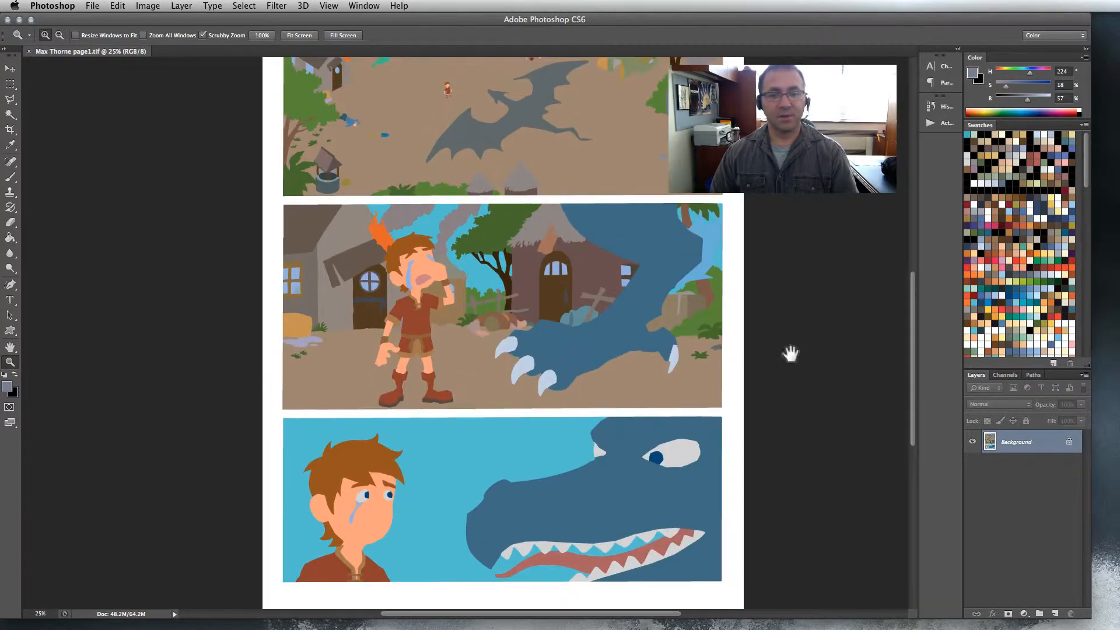
left_click(1004, 375)
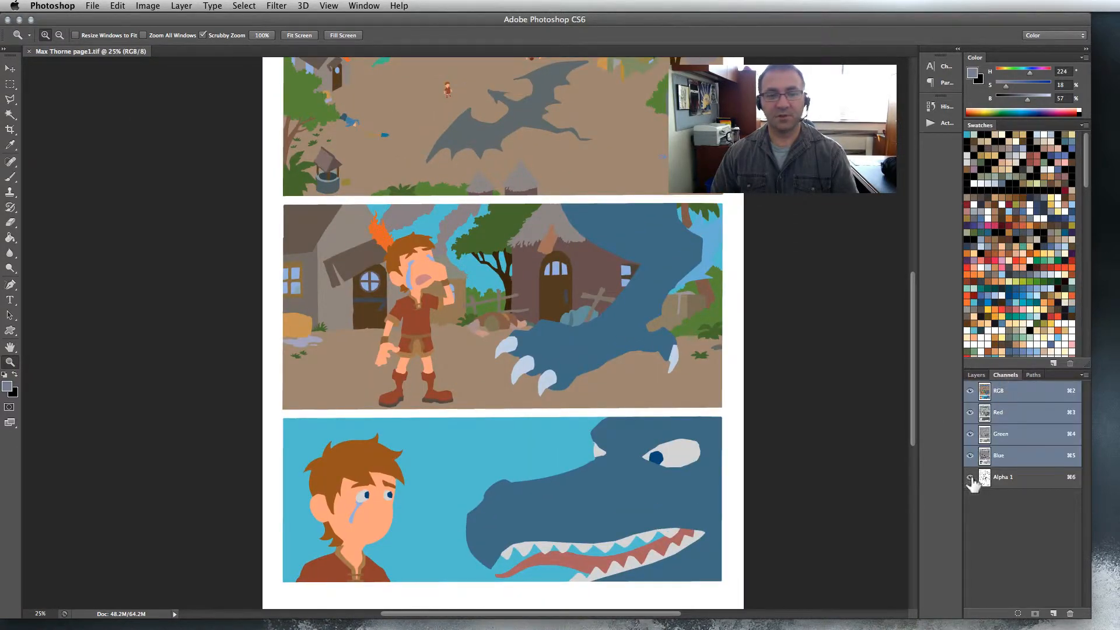
left_click(970, 477)
Examine the flat colors under the line art up close in the hut, boy and village panels.
scroll(583, 409, "down", 5)
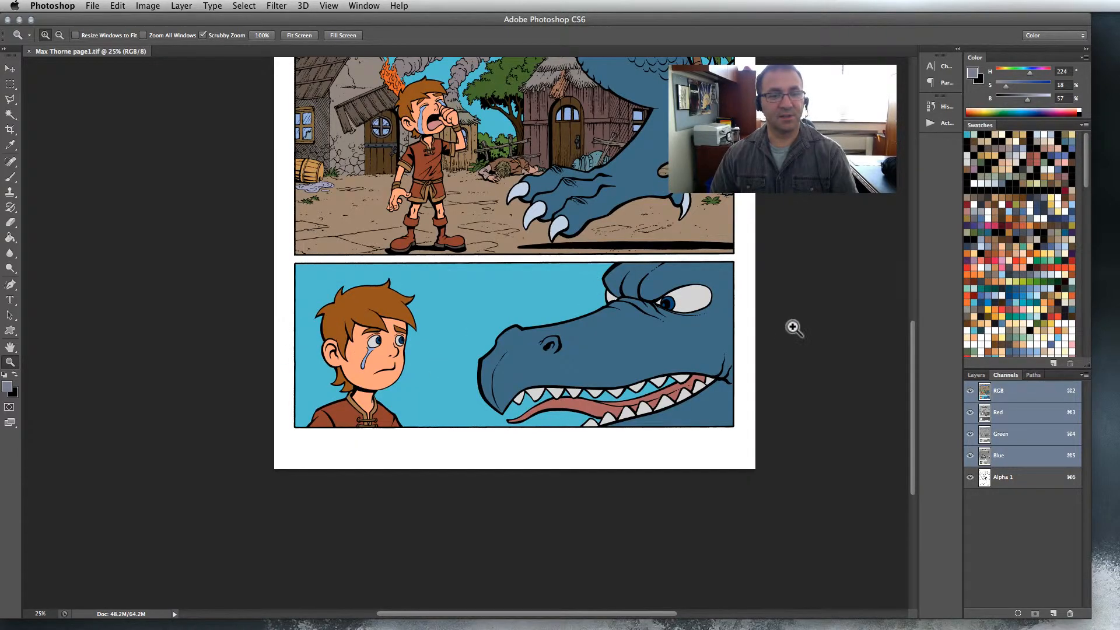
scroll(584, 292, "up", 6)
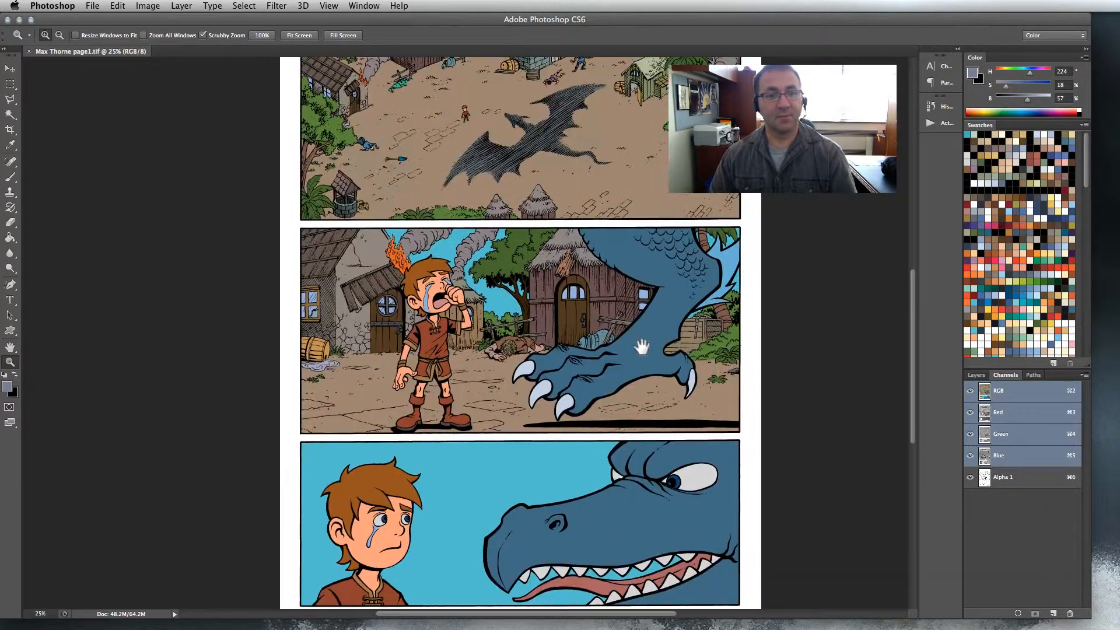
left_click_drag(585, 317, 643, 368)
scroll(609, 389, "down", 1)
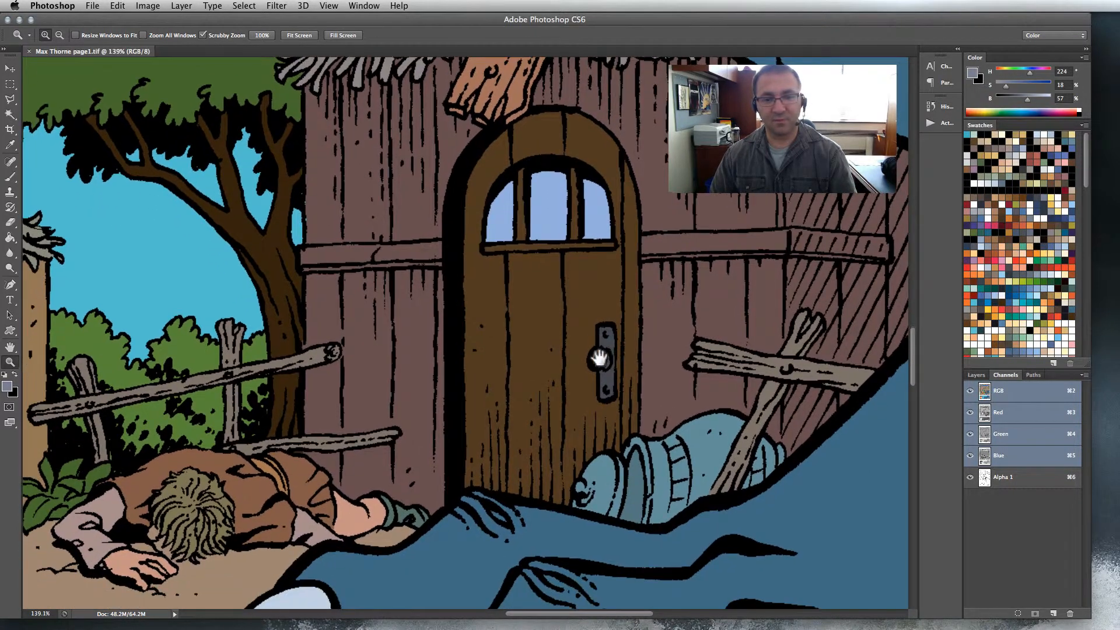
scroll(500, 382, "left", 3)
scroll(500, 383, "down", 2)
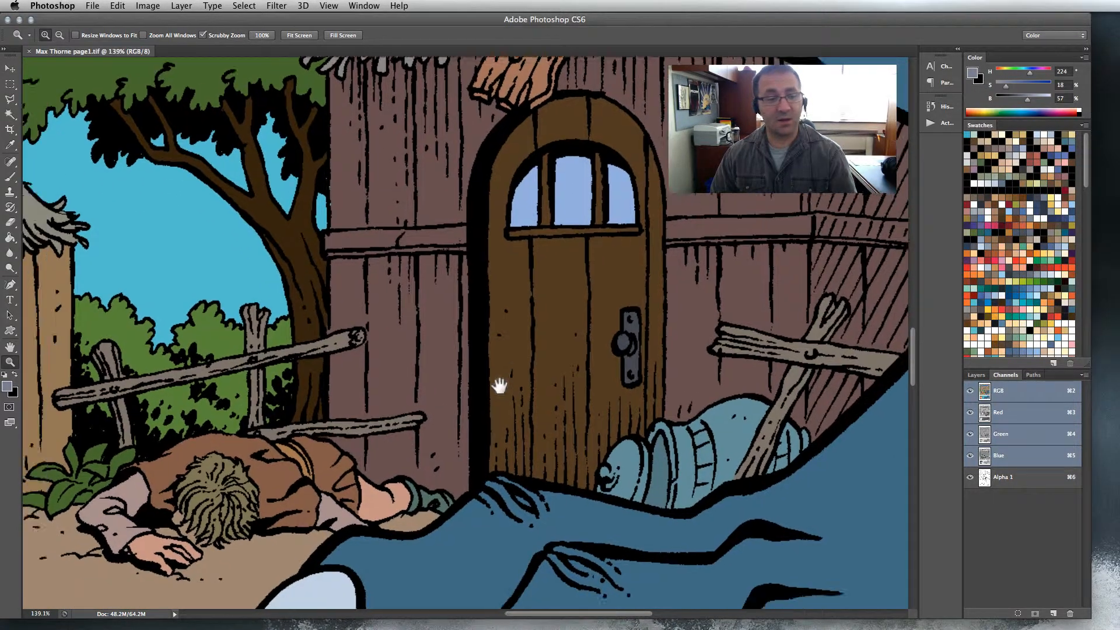
left_click_drag(236, 387, 578, 403)
mouse_move(248, 420)
left_mouse_down()
mouse_move(460, 358)
mouse_move(572, 385)
left_mouse_up()
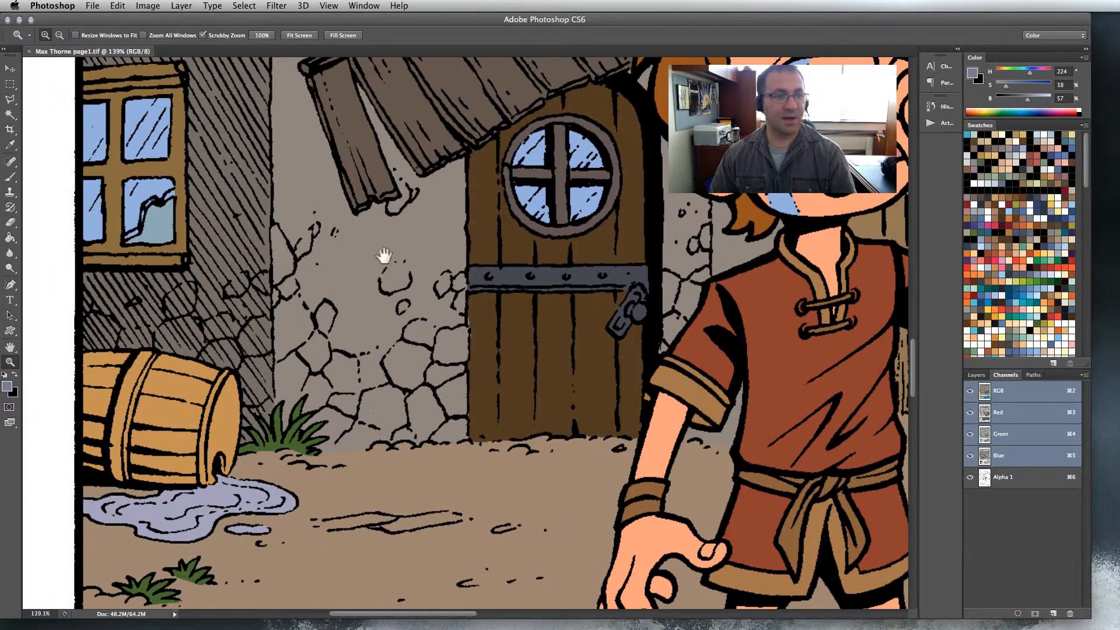
left_click_drag(385, 242, 472, 508)
mouse_move(524, 216)
left_mouse_down()
mouse_move(497, 445)
mouse_move(508, 485)
left_mouse_up()
left_click_drag(639, 208, 560, 412)
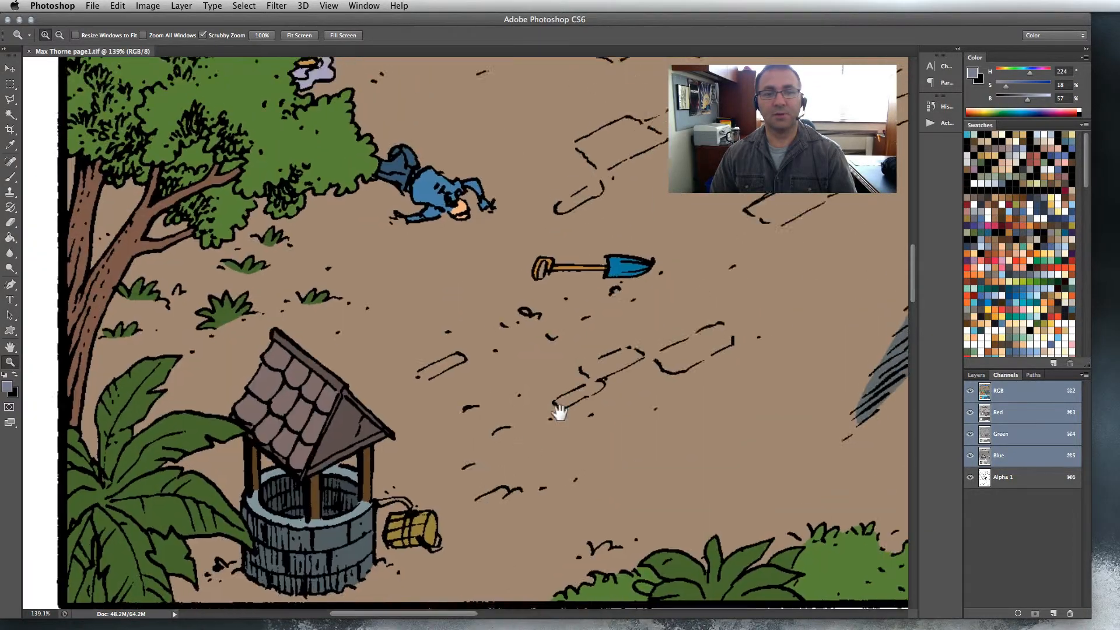
left_click_drag(650, 259, 603, 370)
mouse_move(822, 223)
left_mouse_down()
mouse_move(600, 373)
mouse_move(547, 386)
left_mouse_up()
Review the colored panels at a wider view, from the dragon's shadow over the village down to the dragon's head.
left_click(643, 366, "alt")
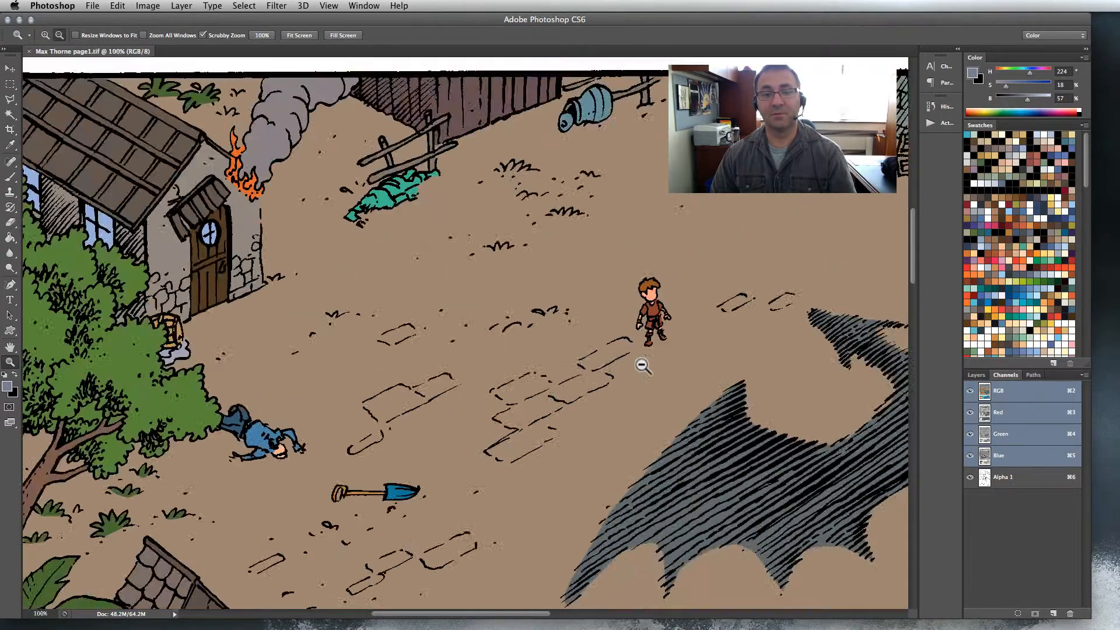
left_click(643, 366, "alt")
left_click_drag(688, 393, 623, 272)
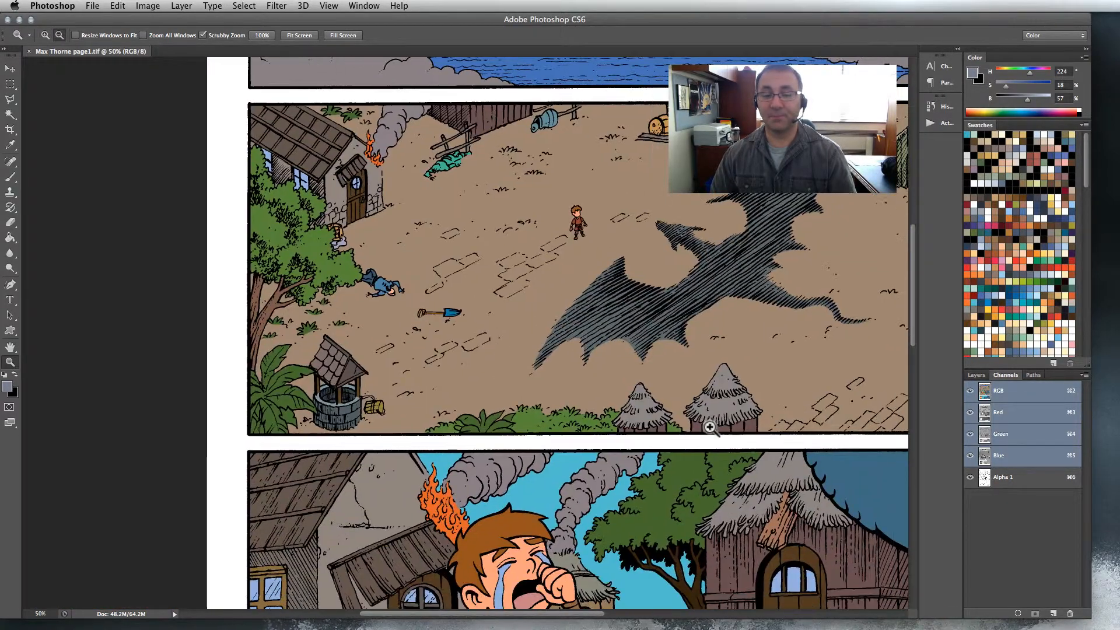
left_click(710, 427, "alt")
left_click_drag(784, 499, 666, 301)
left_click(707, 459)
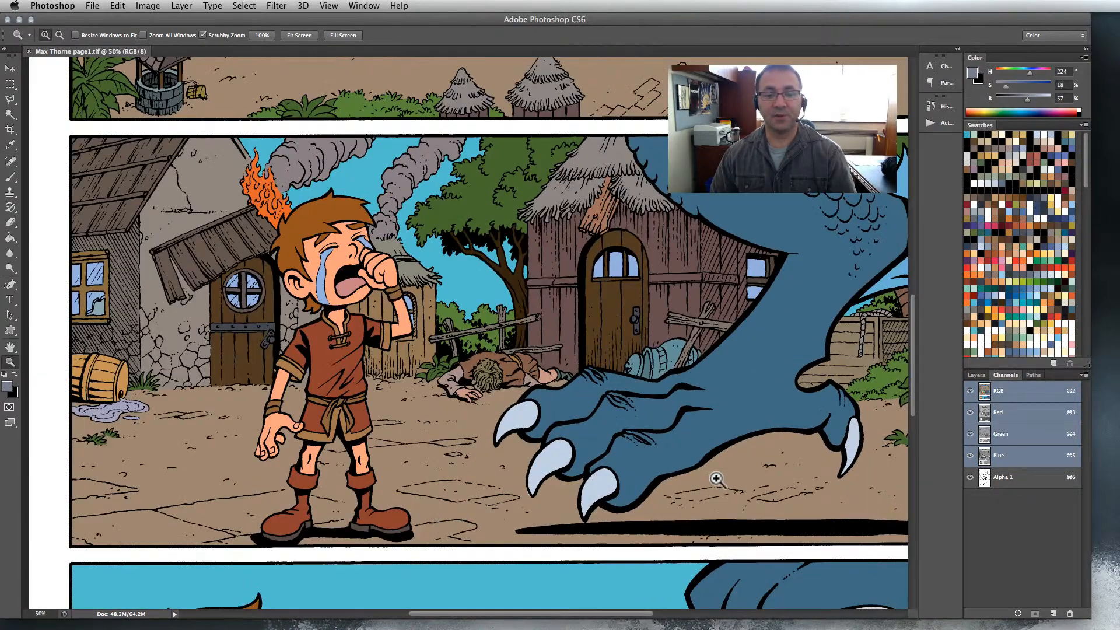
left_click_drag(716, 479, 691, 321)
left_click(710, 403, "alt")
left_click_drag(724, 460, 675, 350)
left_click(677, 349)
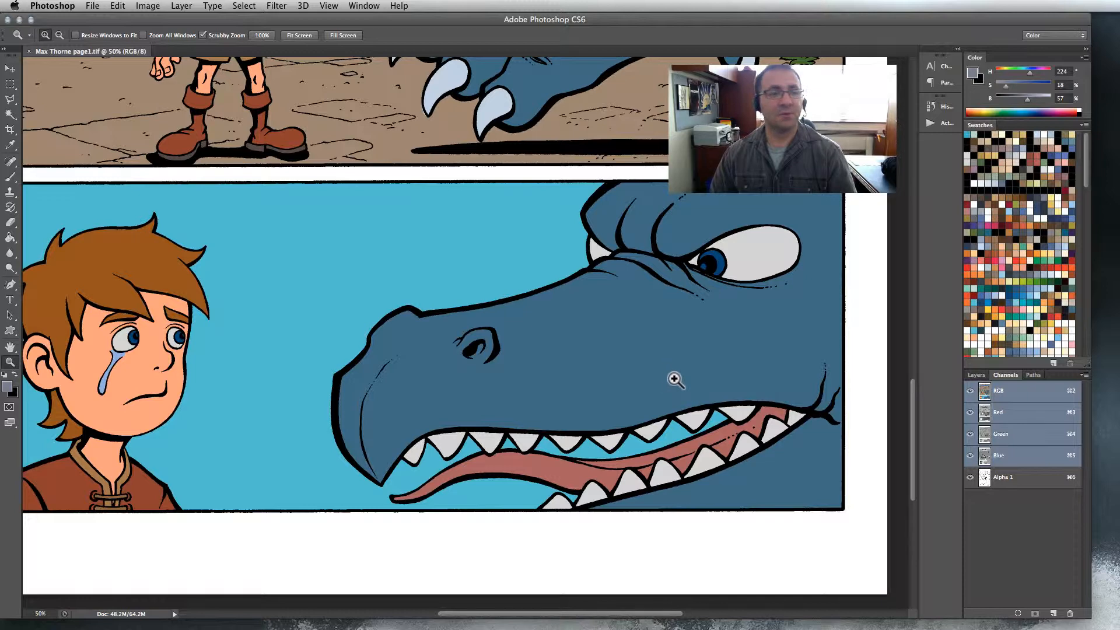
left_click_drag(670, 400, 656, 357)
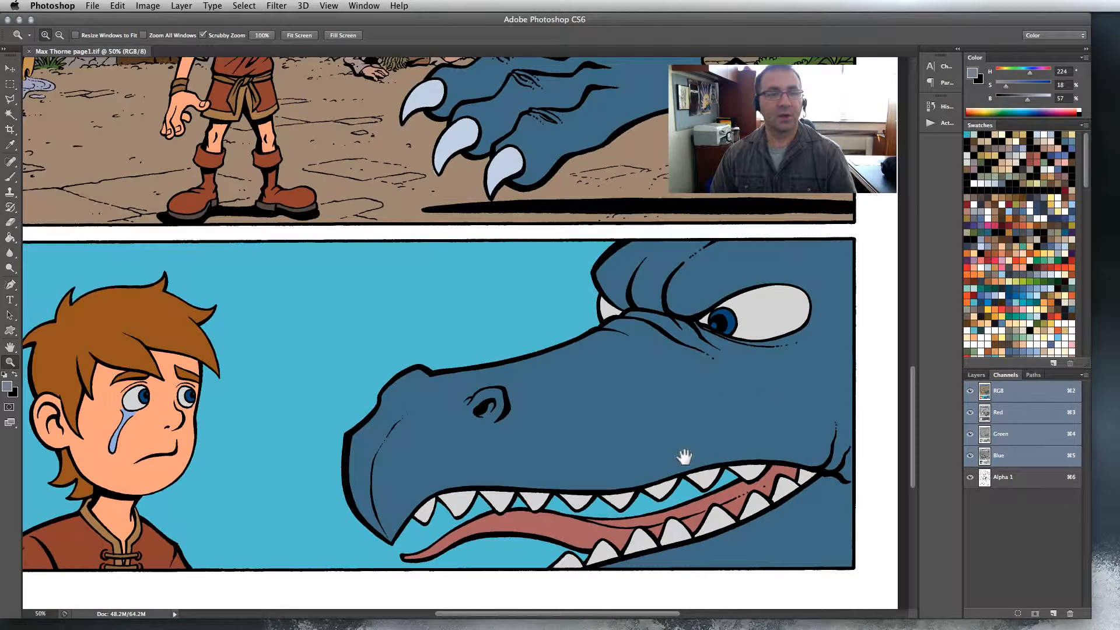
left_click_drag(683, 455, 652, 405)
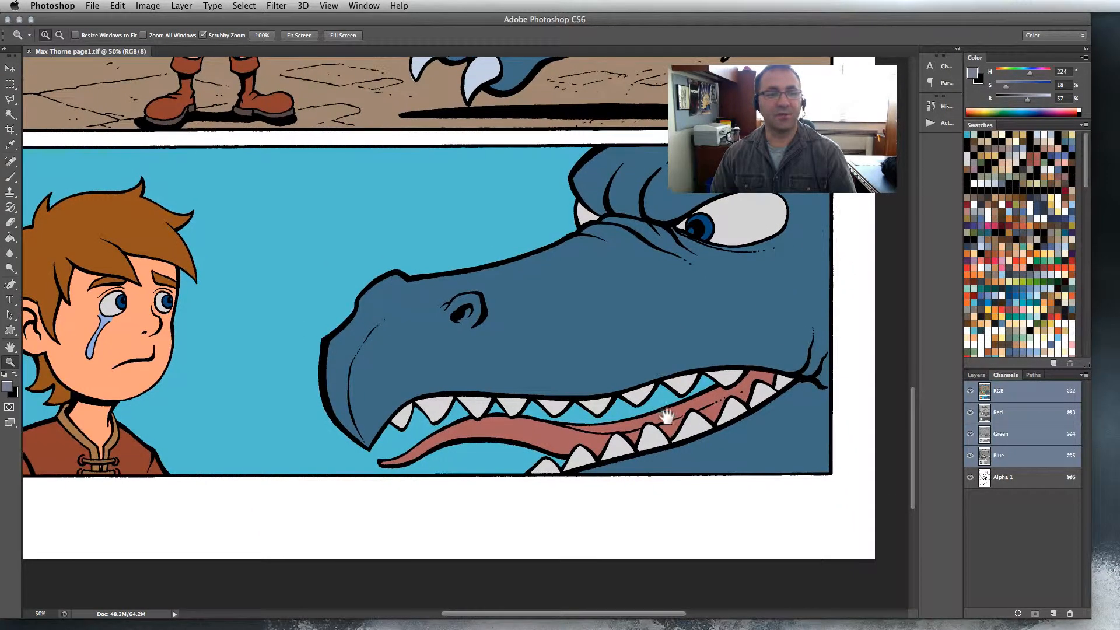
Paint over the stray pale color outside the dragon's leftmost claw tip with the Pencil tool, using tan sampled from the ground (H 29, S 29, B 62).
left_click_drag(405, 65, 475, 199)
left_click(478, 202)
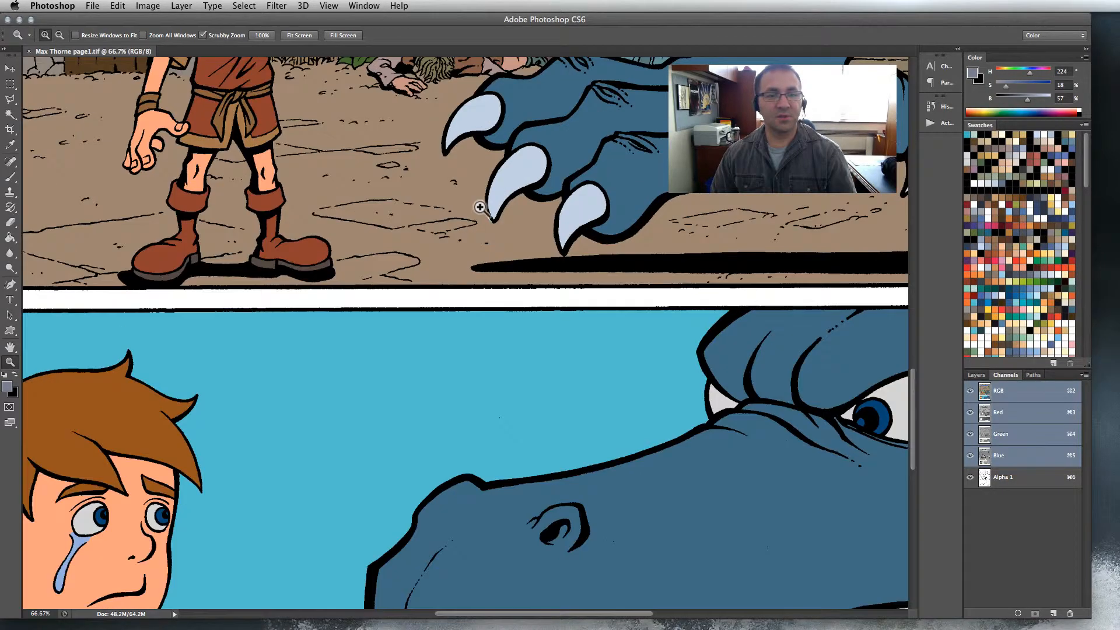
left_click(480, 206)
left_click(481, 207)
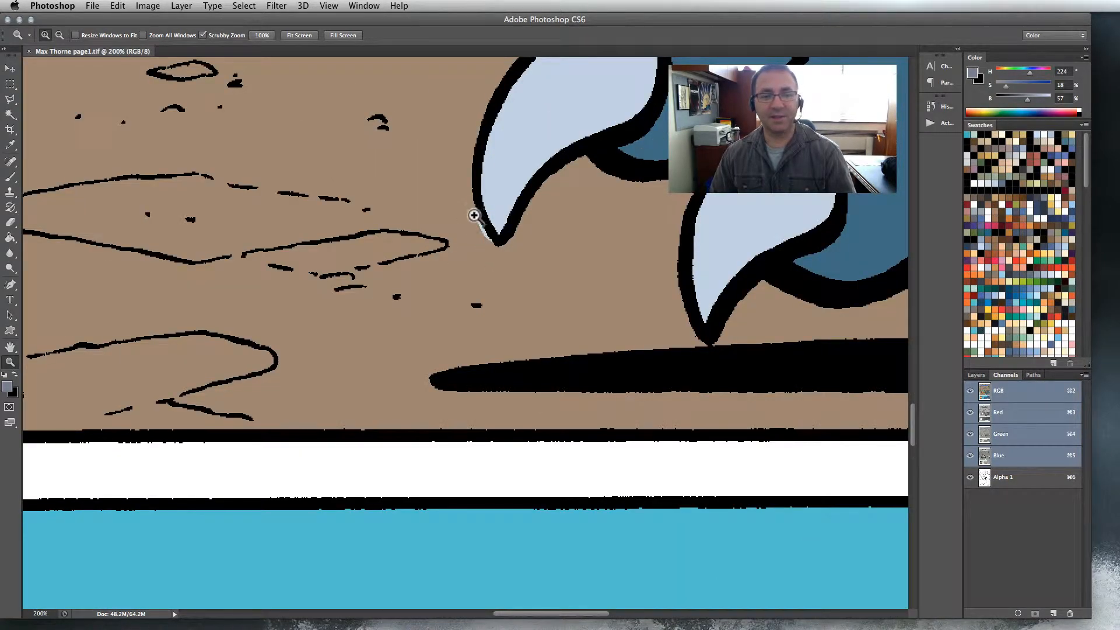
scroll(535, 322, "right", 1)
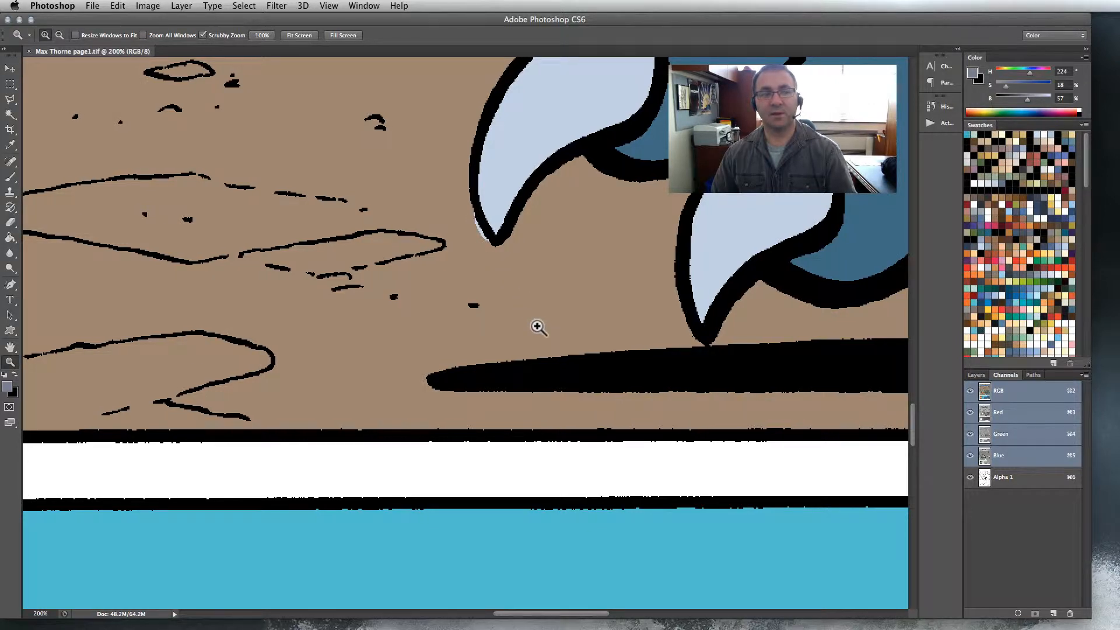
left_click(11, 177)
left_click(11, 185)
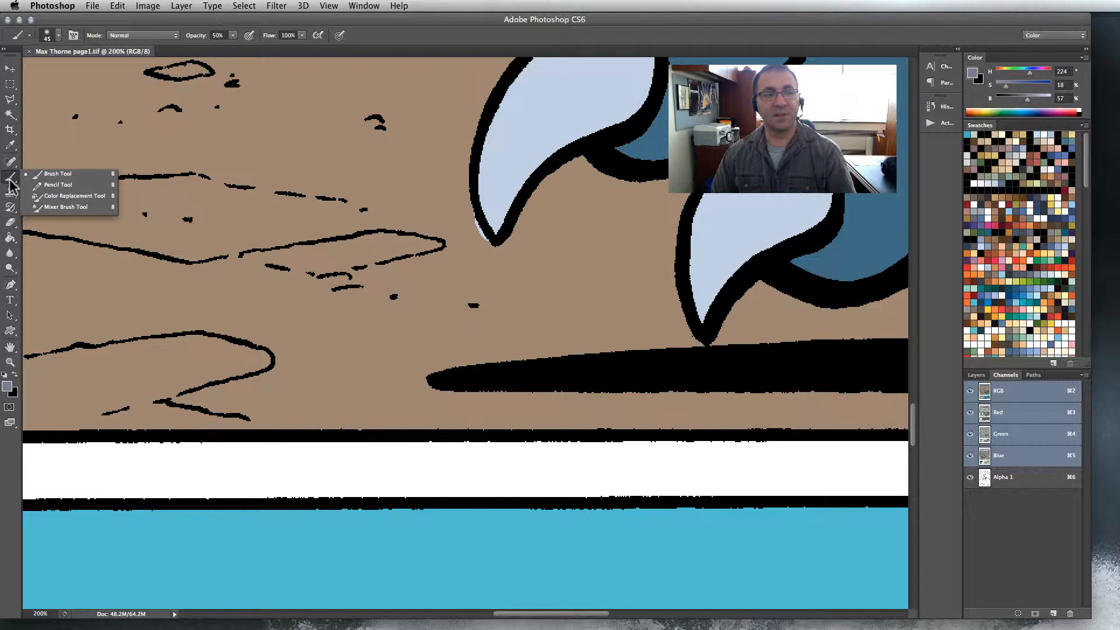
left_click(38, 185)
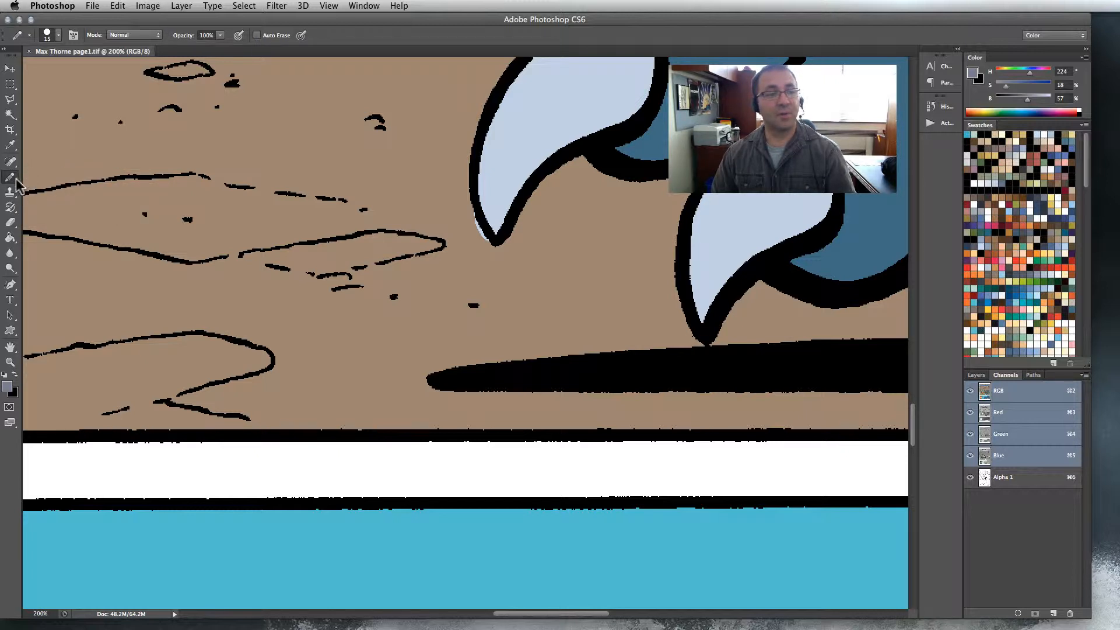
left_click(442, 209, "alt")
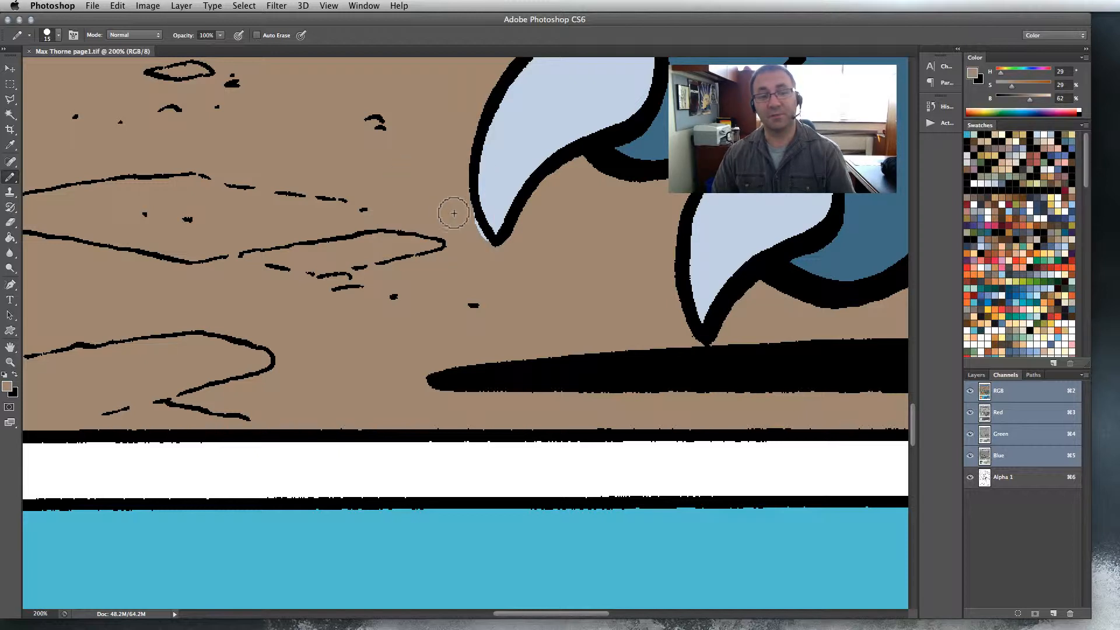
key("alt")
key("alt")
key("alt")
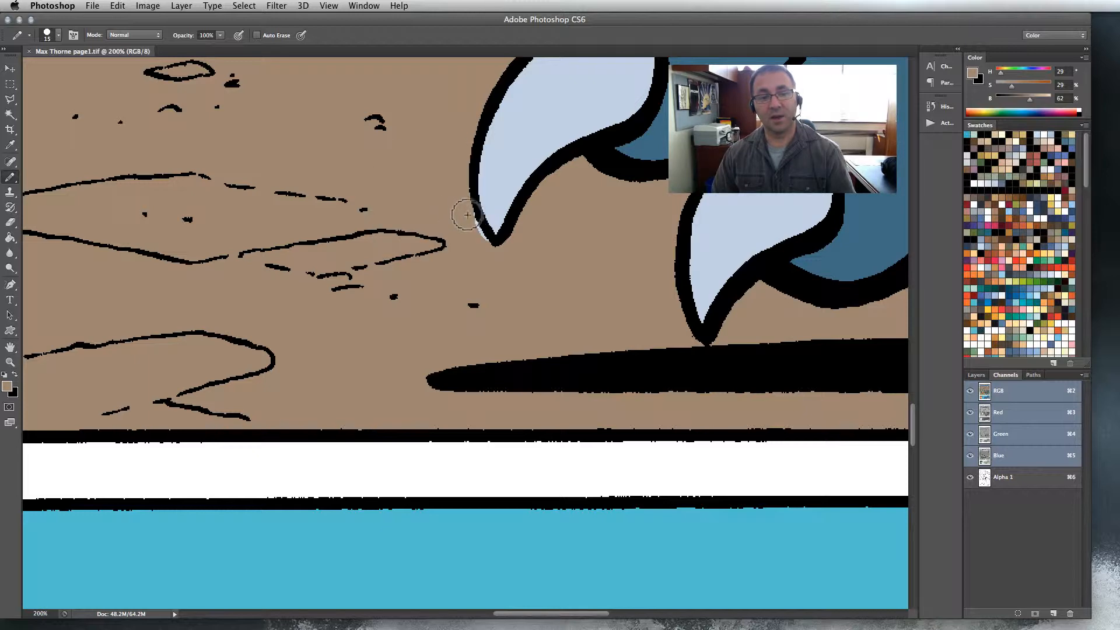
left_click_drag(469, 213, 489, 251)
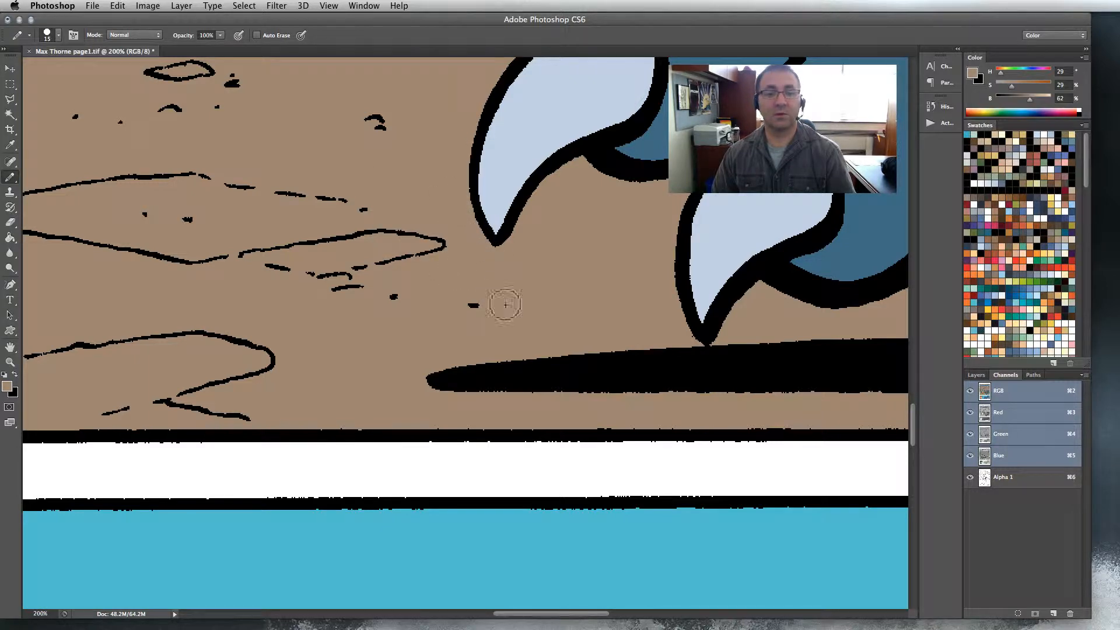
Try to fill one of the dragon's upper teeth with the crimson swatch (H 345, S 89, B 51) using the Paint Bucket with Contiguous off.
scroll(409, 216, "down", 5)
scroll(408, 216, "right", 2)
left_click(10, 362)
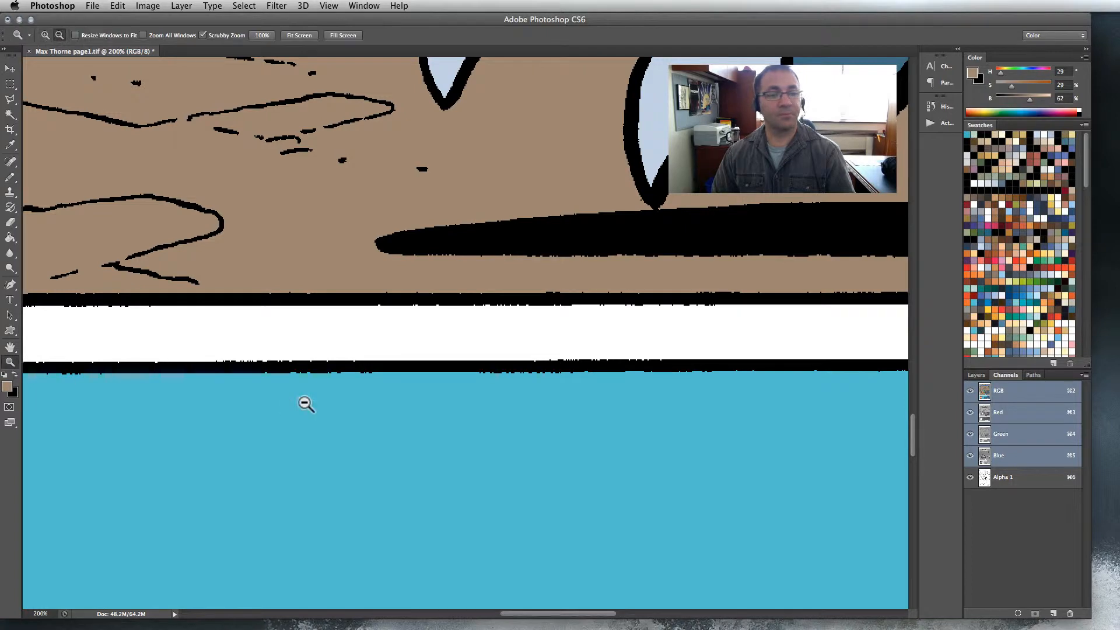
left_click(305, 403, "alt")
left_click(305, 402, "alt")
left_click_drag(548, 541, 574, 378)
left_click(548, 454, "alt")
left_click_drag(503, 349, 469, 202)
left_click(537, 419)
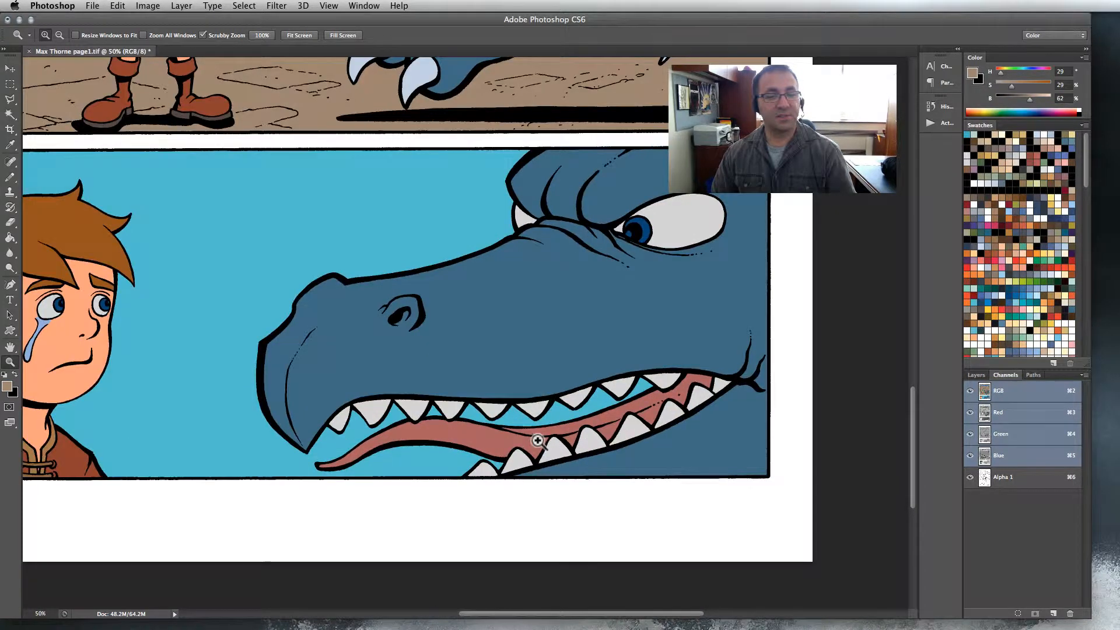
left_click_drag(538, 440, 543, 420)
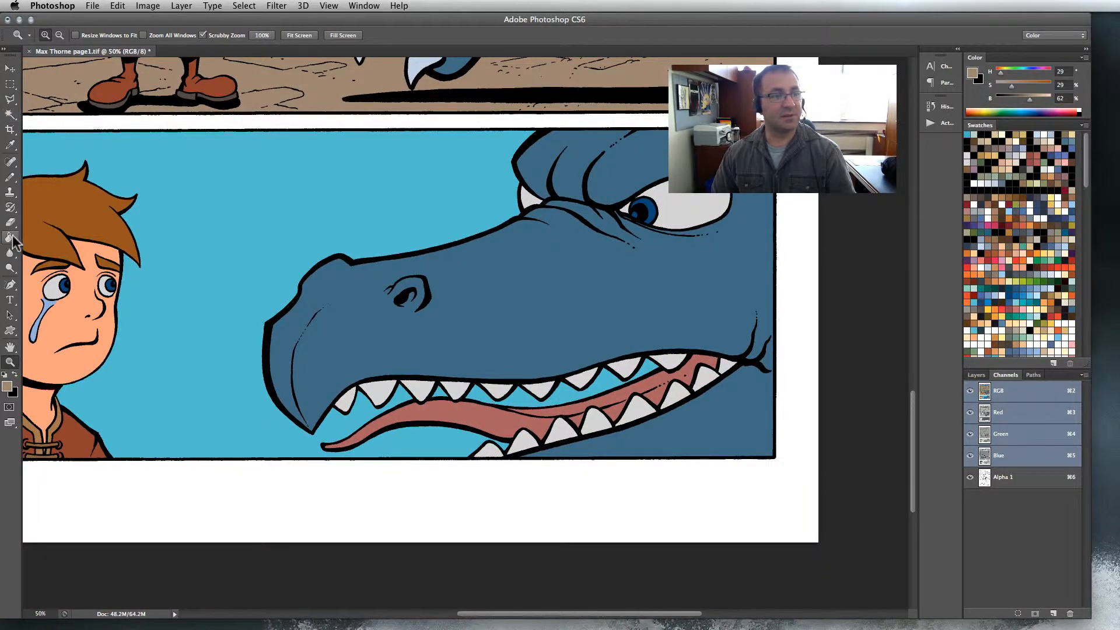
left_click(10, 238)
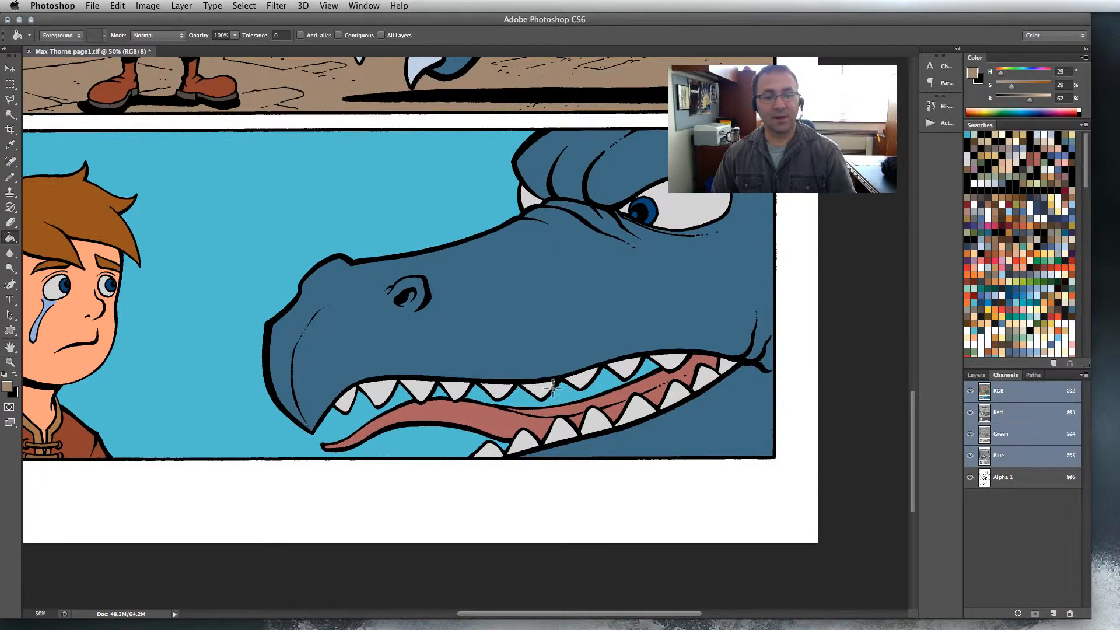
left_click(1010, 204)
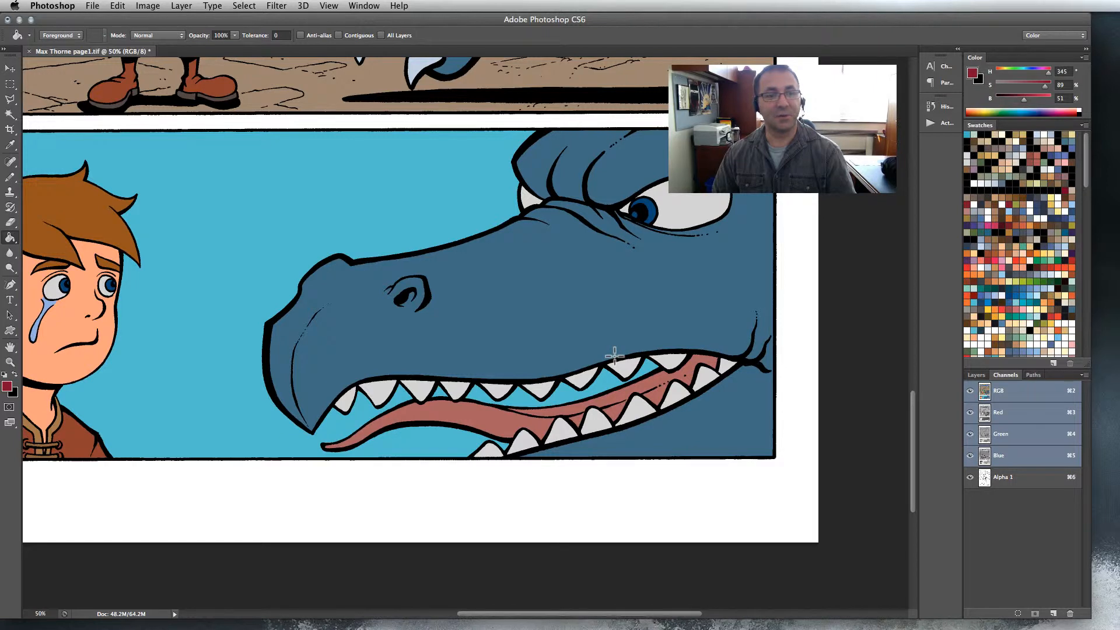
left_click(582, 373)
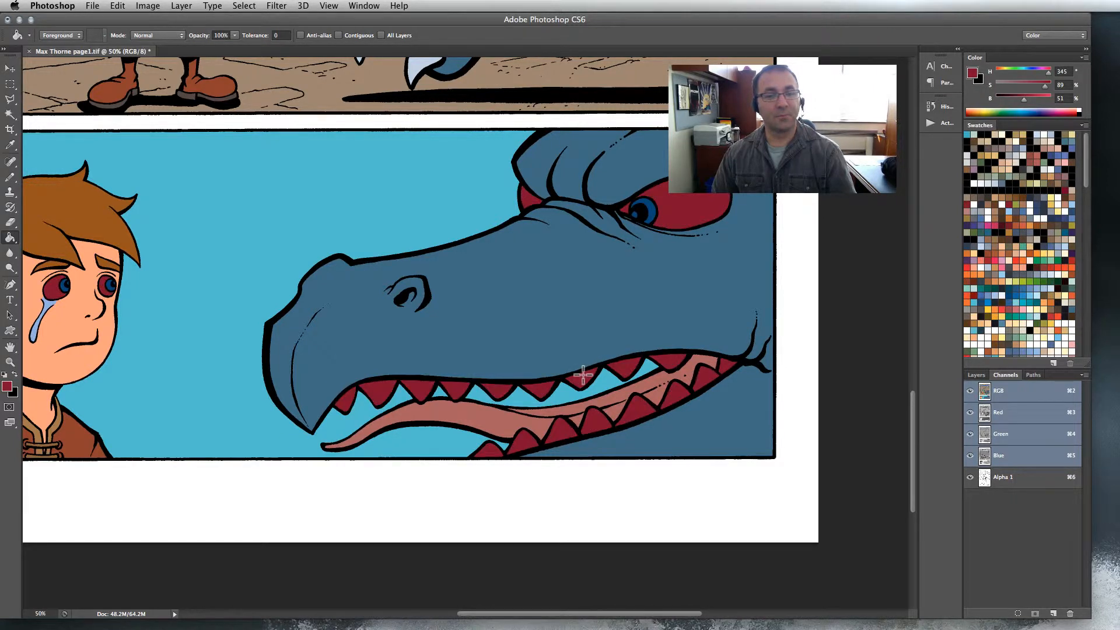
Undo the crimson fill and turn on the Paint Bucket's Contiguous option.
key("super+z")
left_click(339, 35)
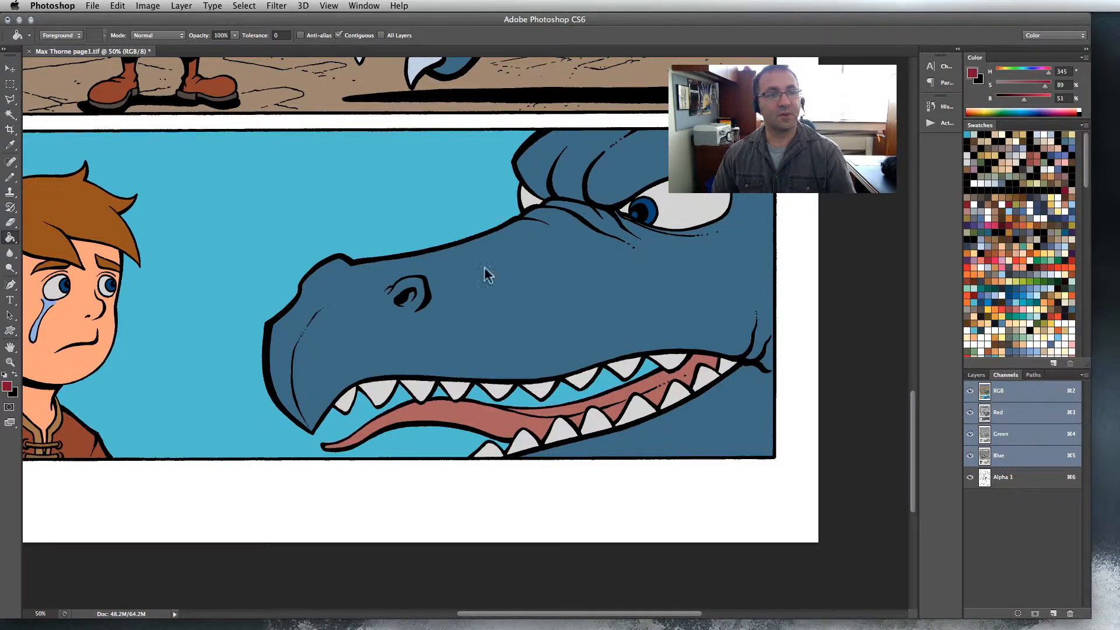
Fill the dragon's upper row of teeth with crimson (H 345, S 89, B 51) using the Paint Bucket with Contiguous on.
left_click(576, 378)
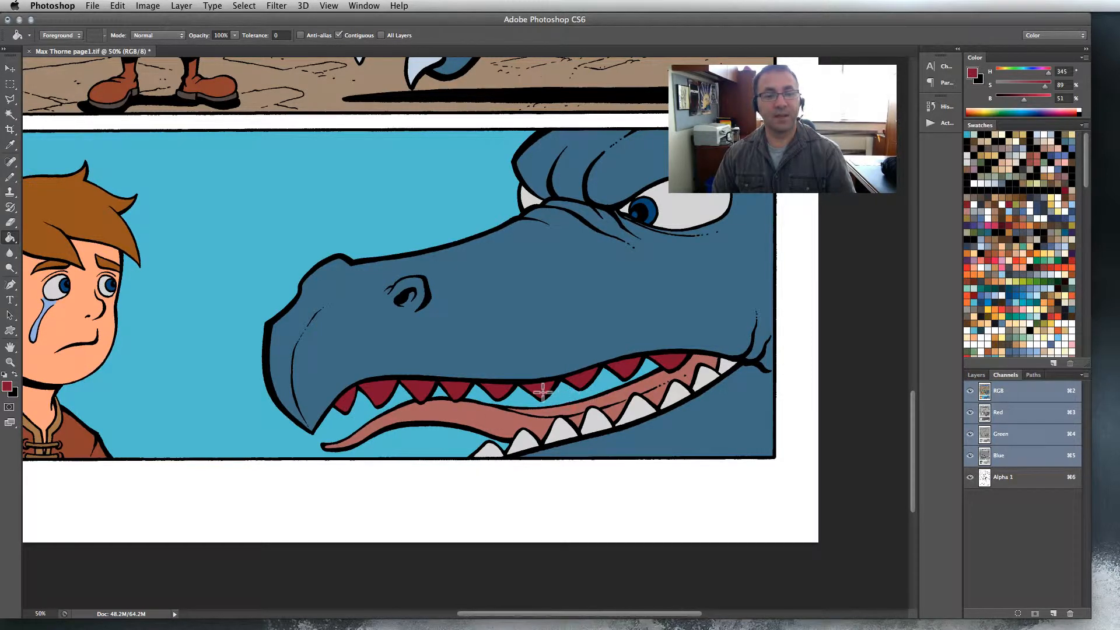
key("super+z")
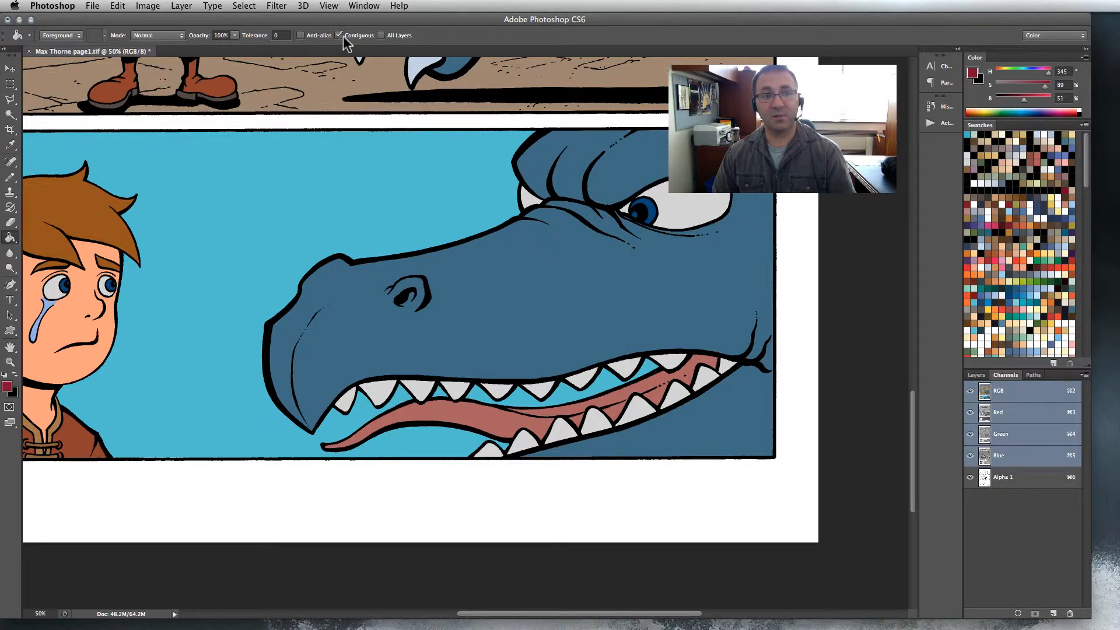
left_click(540, 389)
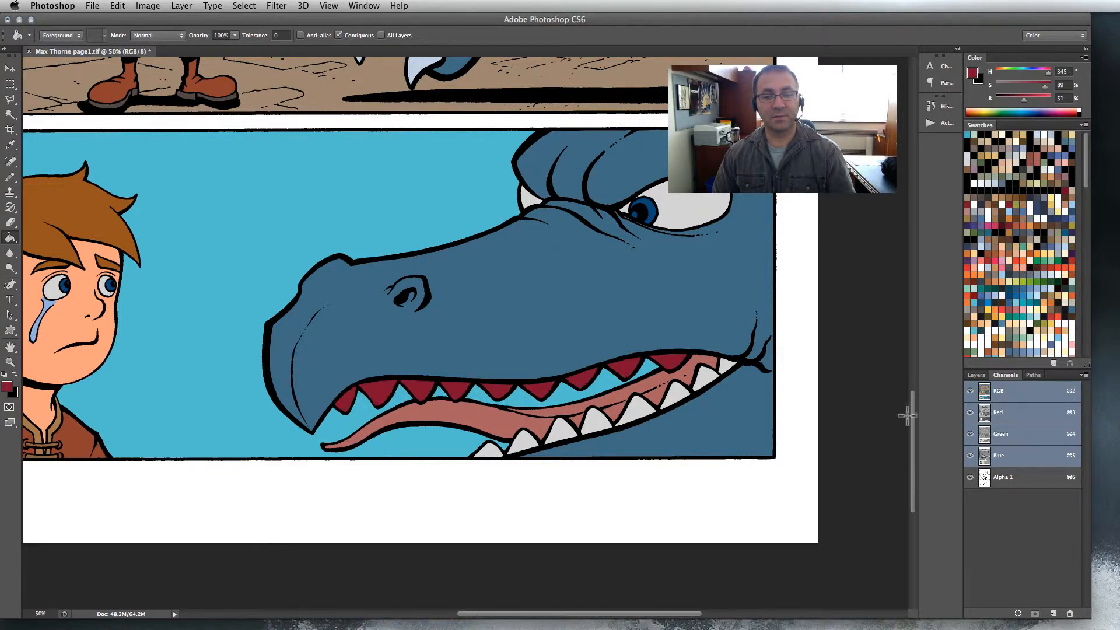
Hide and show the Alpha 1 line art channel to examine how the upper teeth flats connect beneath the lines.
left_click(971, 477)
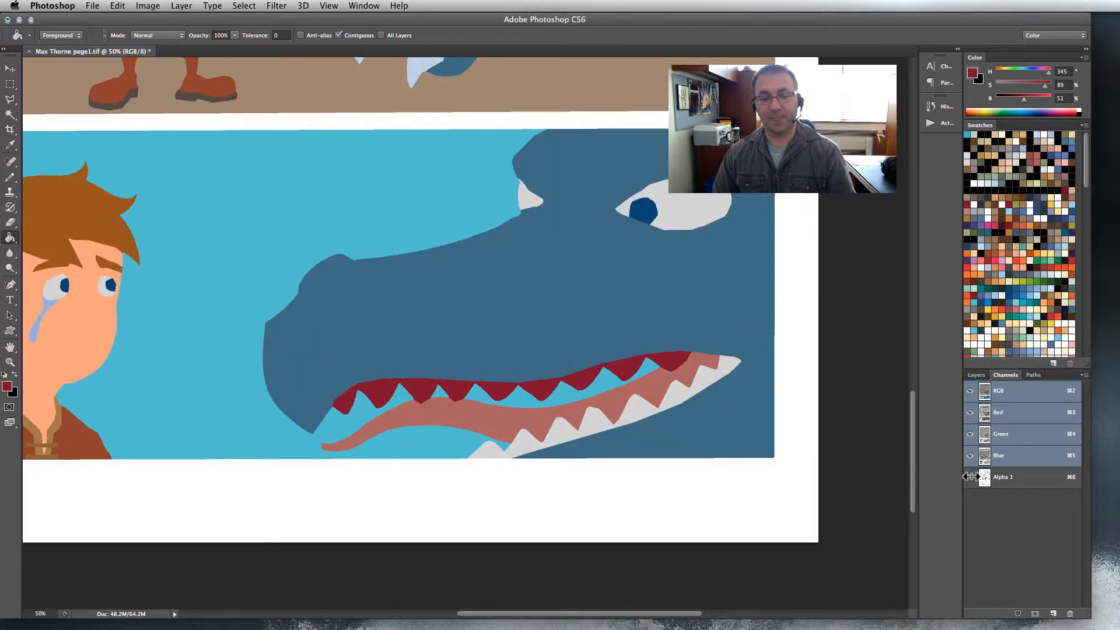
left_click(970, 478)
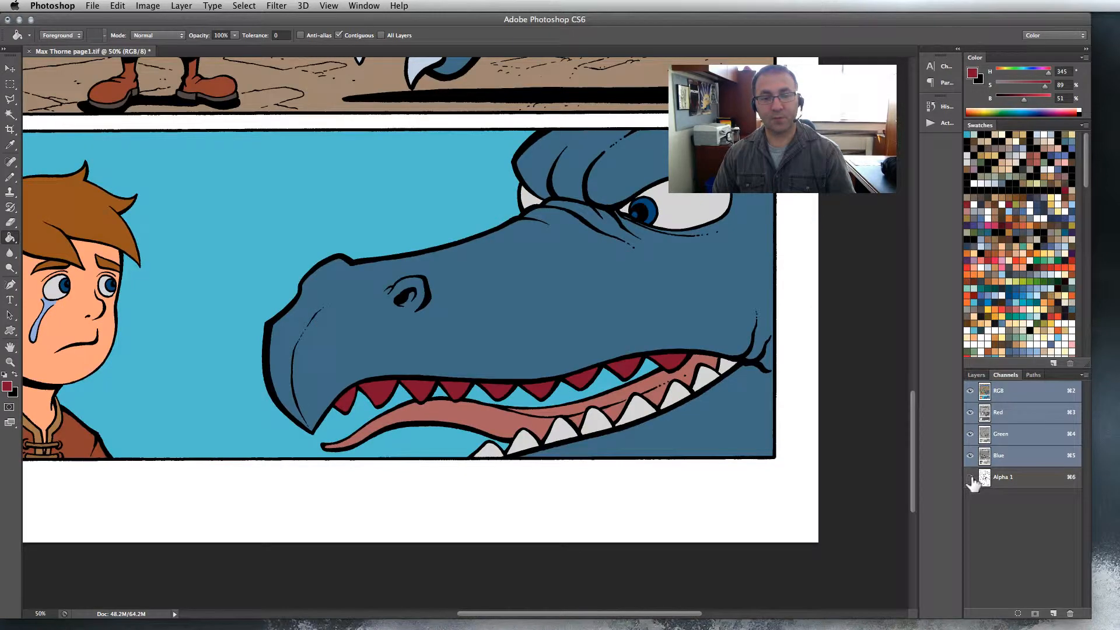
left_click(970, 477)
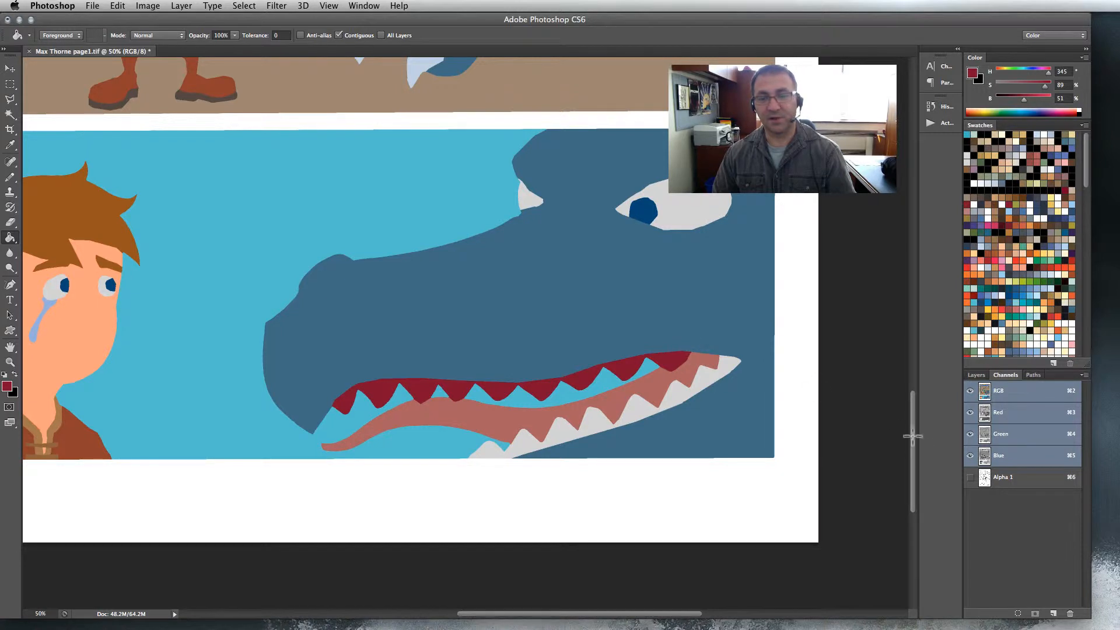
left_click(970, 477)
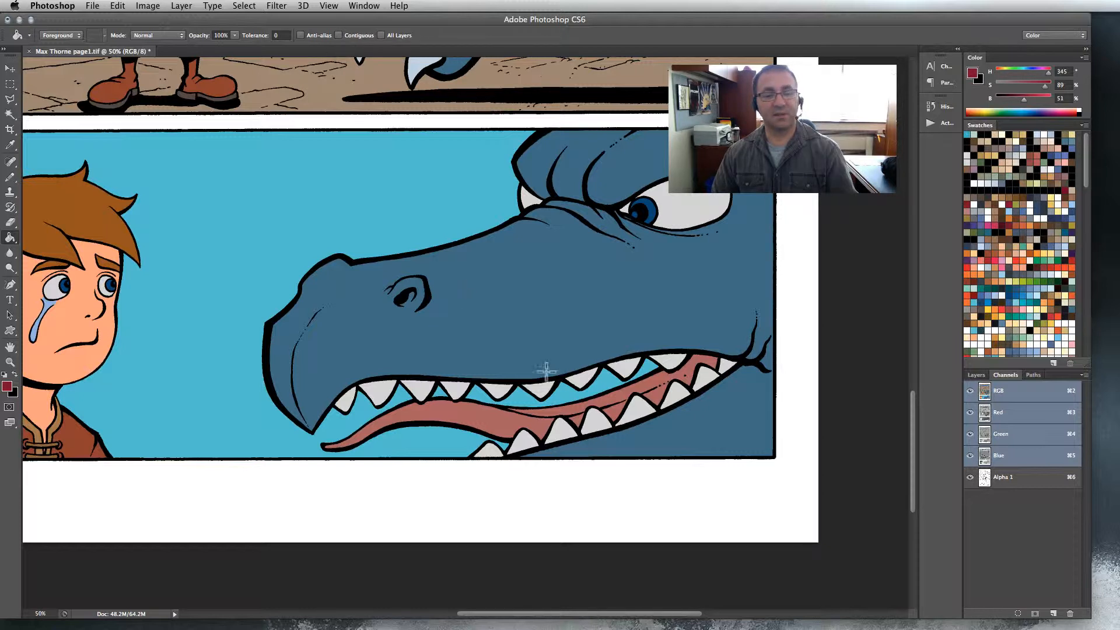
Try the crimson tooth fill with Contiguous off, check the other panels for affected areas, and undo the fill.
left_click(576, 378)
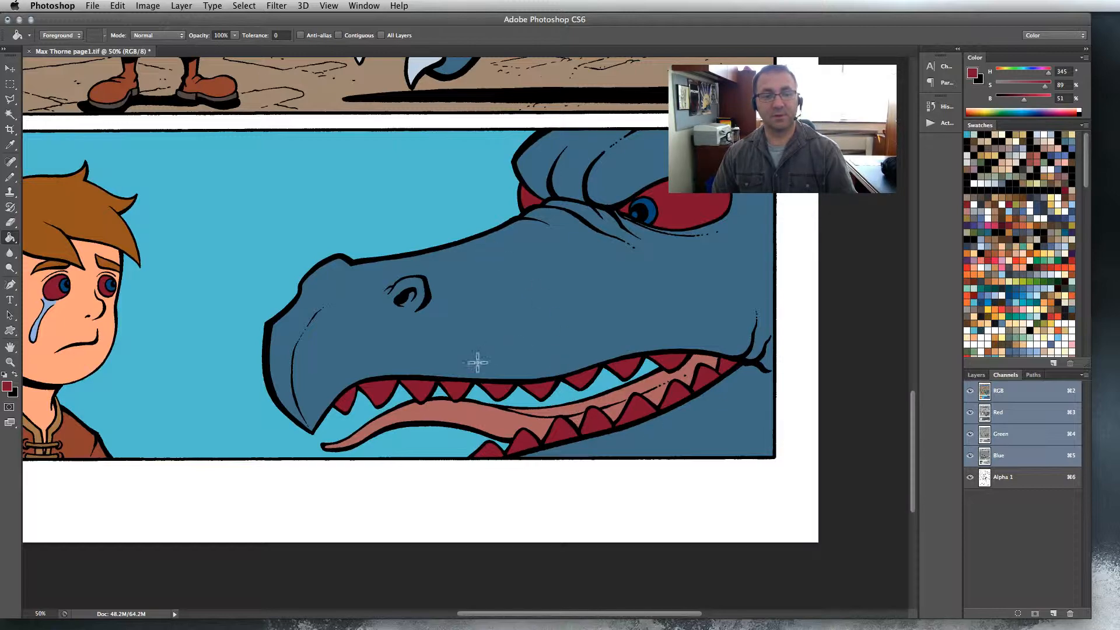
left_click_drag(501, 337, 650, 559)
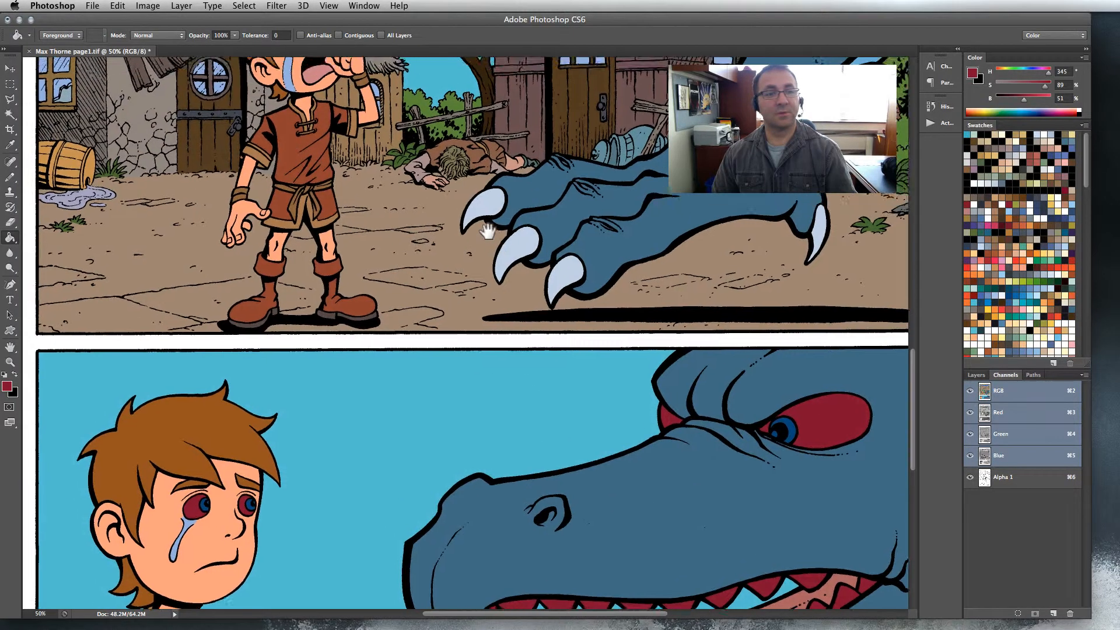
left_click_drag(534, 312, 540, 265)
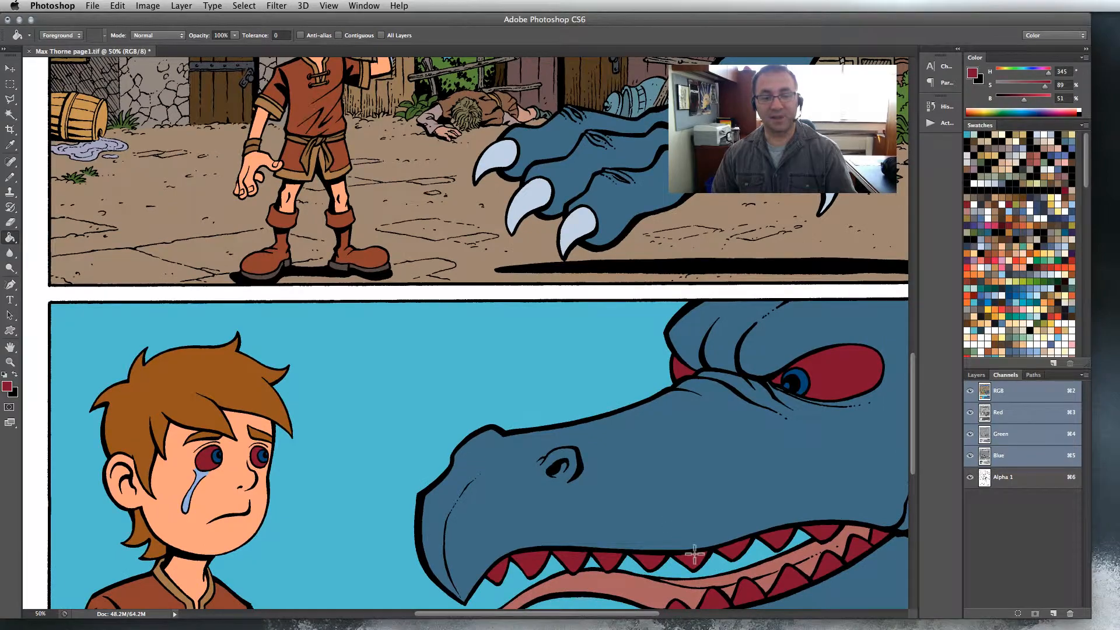
scroll(513, 370, "up", 15)
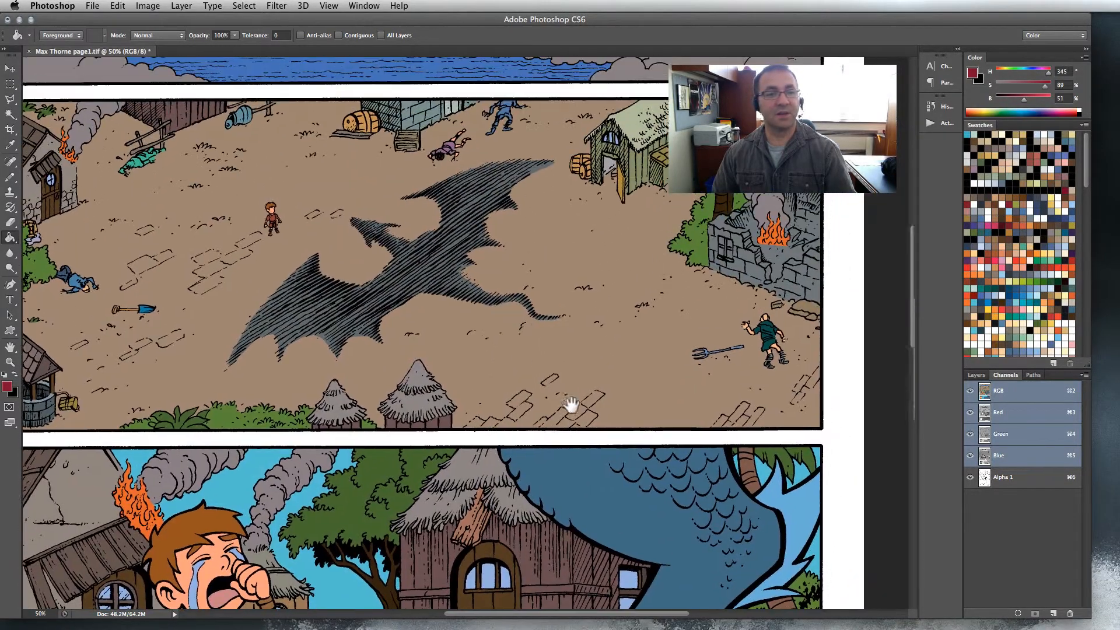
scroll(612, 492, "down", 15)
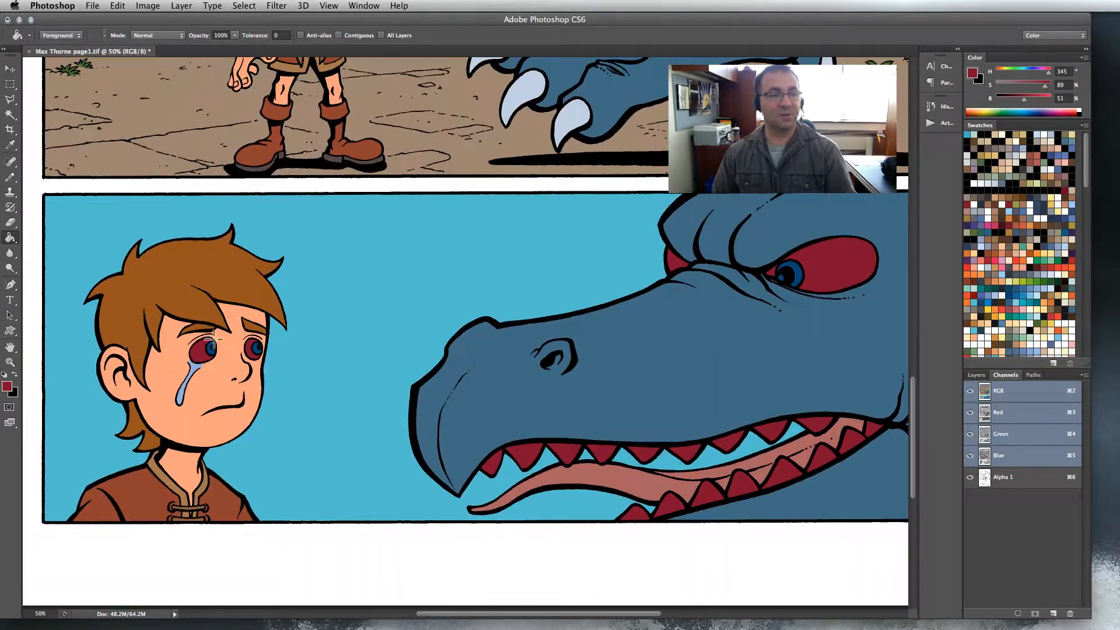
left_click_drag(750, 381, 615, 234)
key("super+z")
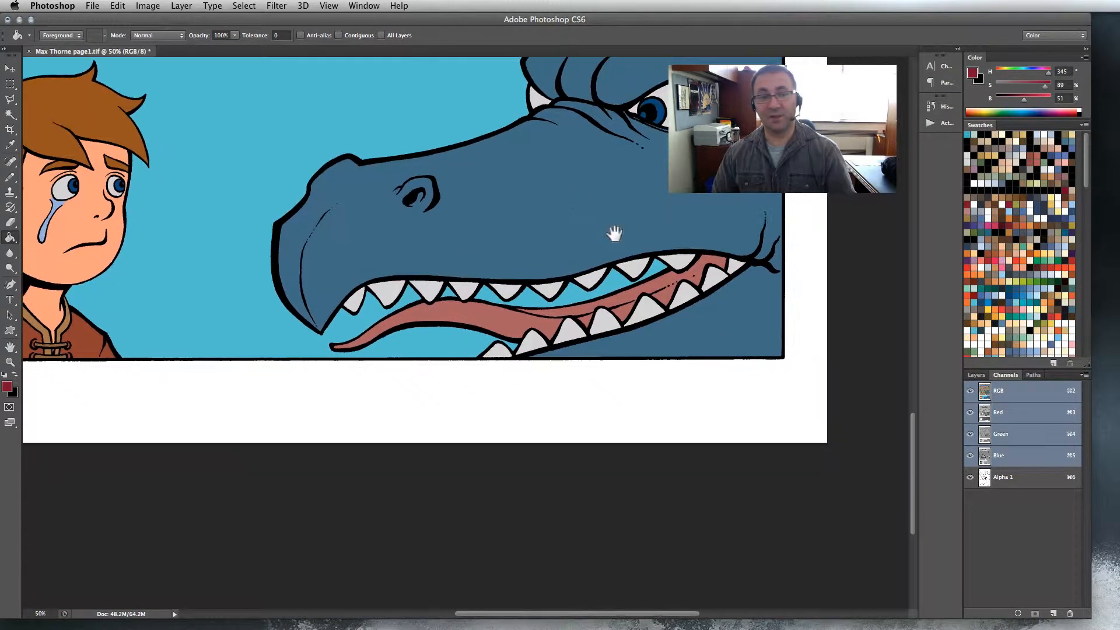
Marquee-select the area around the dragon's mouth, fill all its teeth with crimson using Contiguous off, and deselect.
left_click(10, 85)
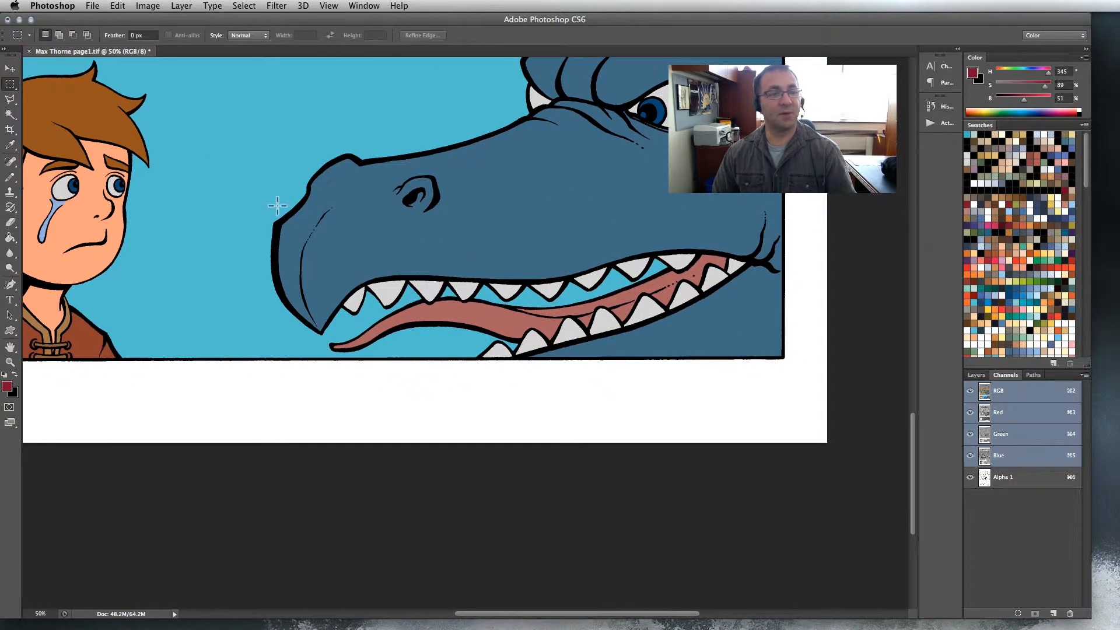
left_click_drag(277, 195, 833, 401)
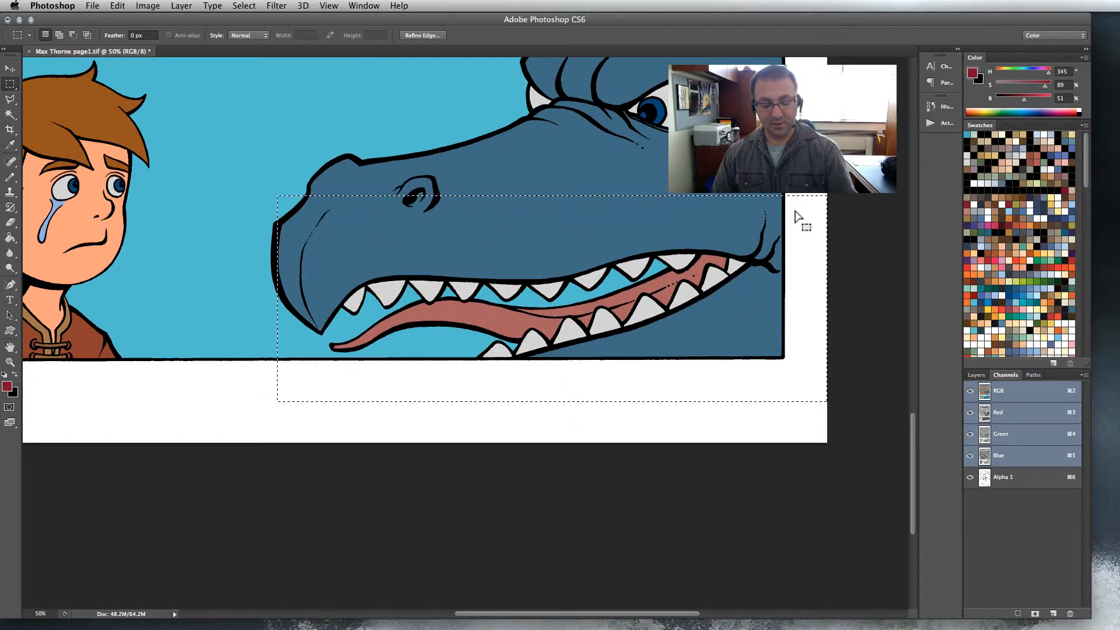
key("g")
left_click(350, 35)
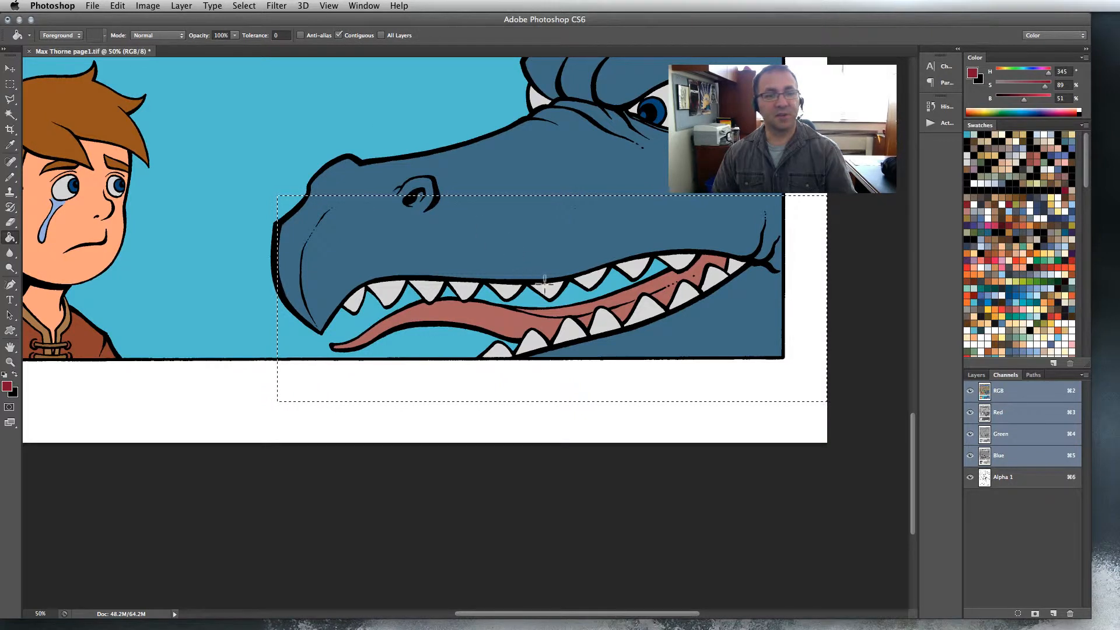
left_click(358, 36)
left_click(546, 291)
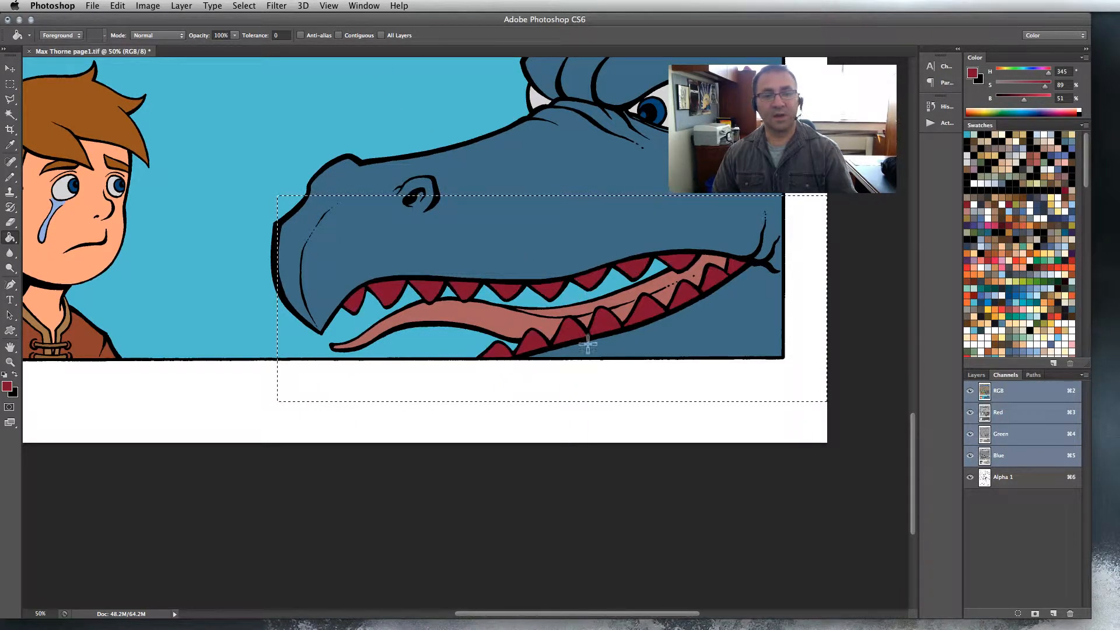
key("super+d")
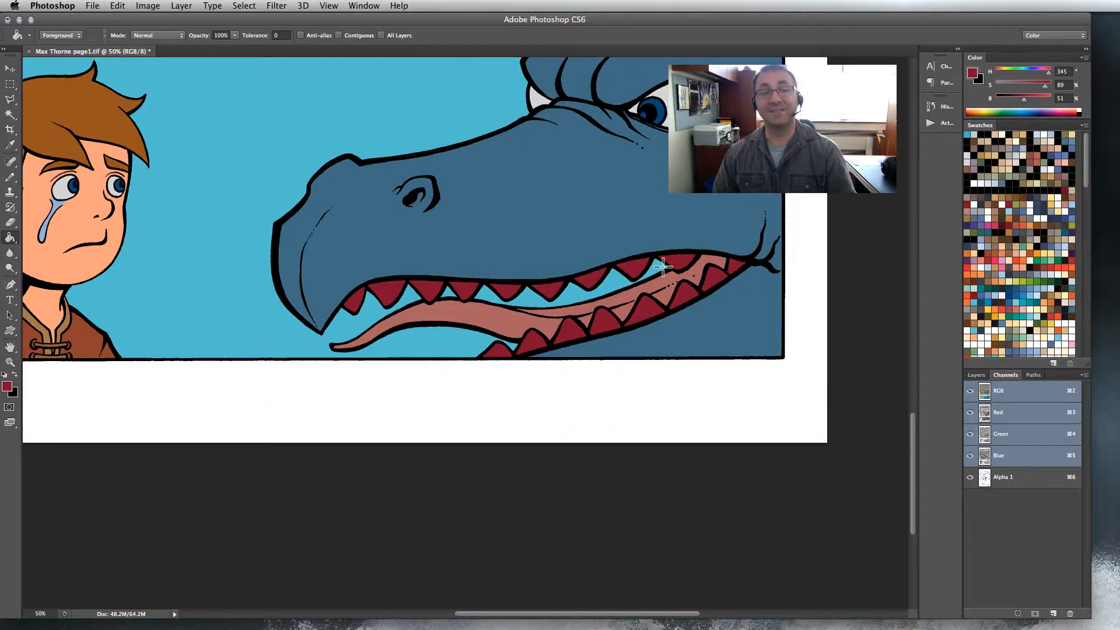
Fill the eye whites in the last panel with the pale gray swatch (H 210, S 5, B 91) using the Paint Bucket.
scroll(465, 203, "left", 5)
scroll(465, 203, "up", 2)
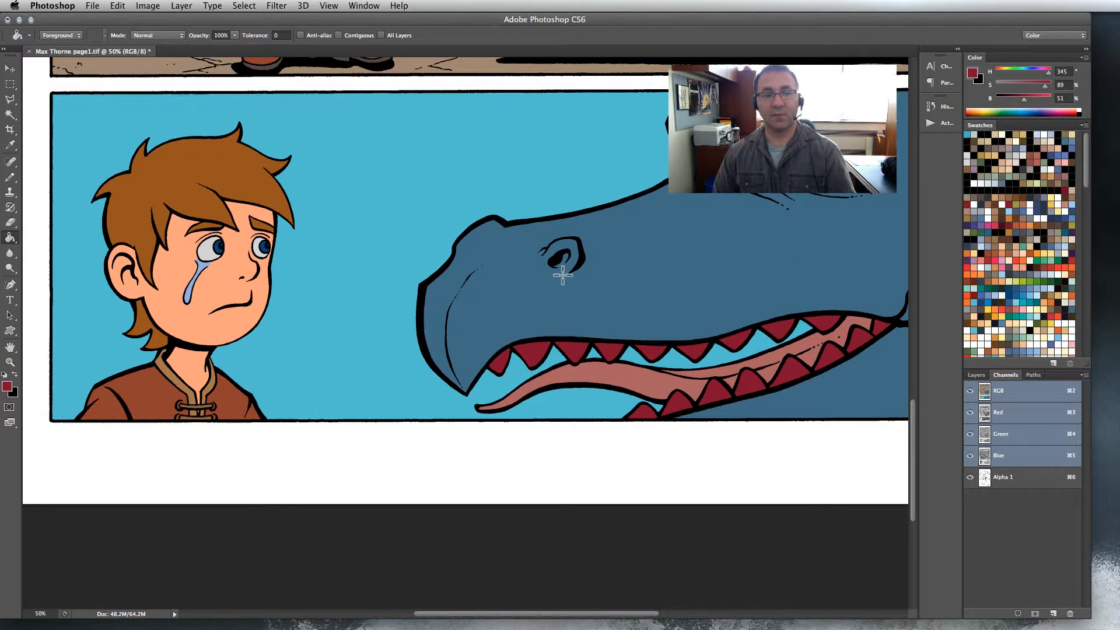
left_click(992, 182)
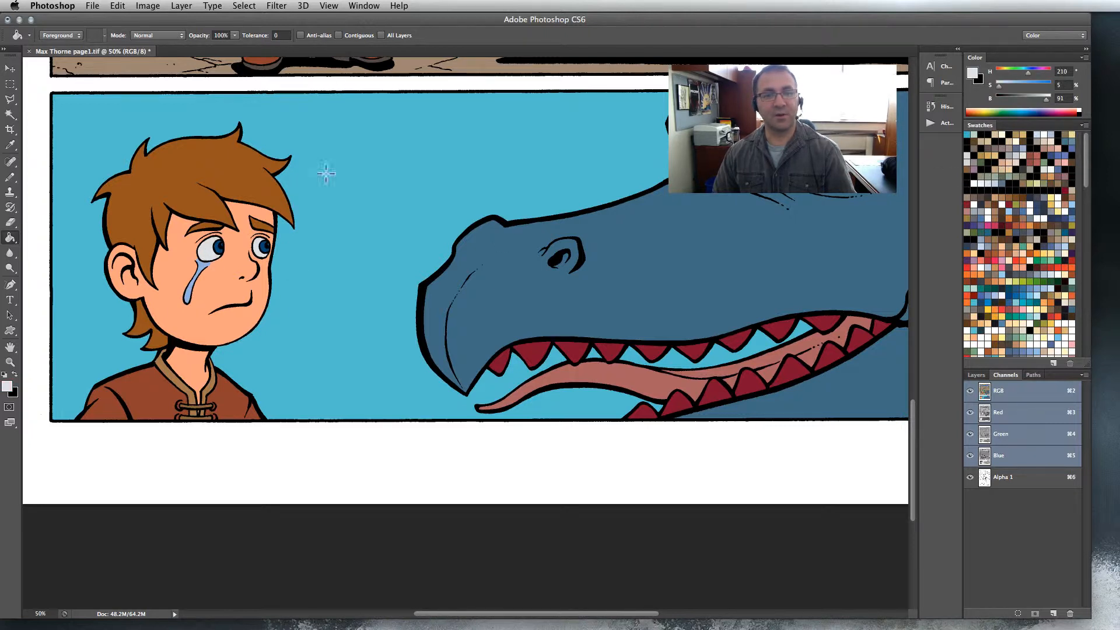
left_click(344, 38)
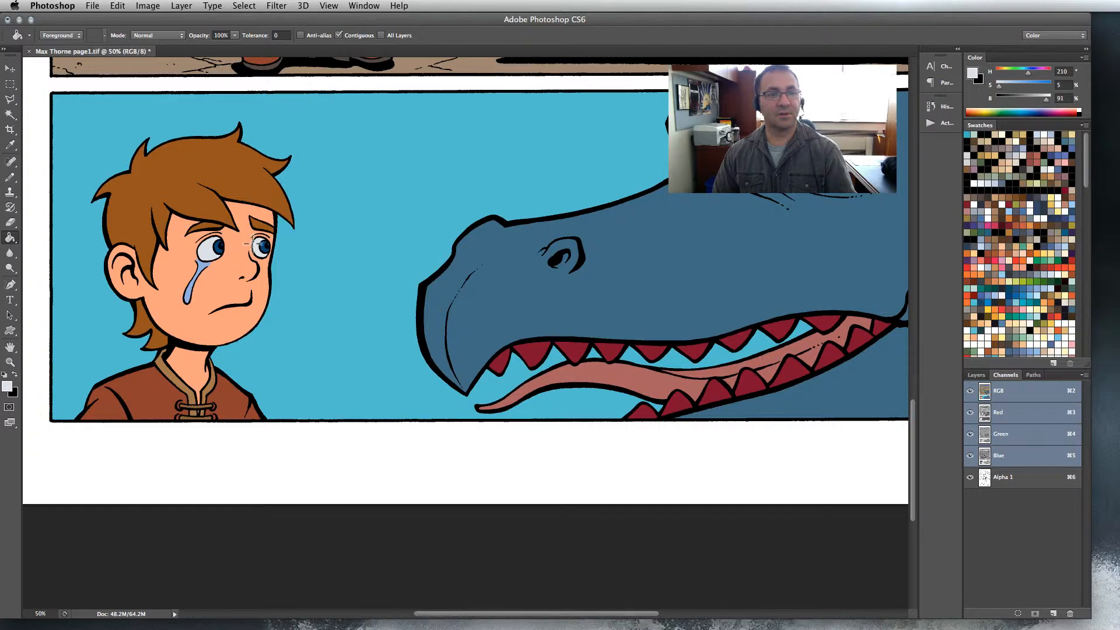
Review the village and dragon panels at a wider view and look over the available color swatches.
left_click_drag(503, 281, 671, 304)
mouse_move(511, 333)
left_mouse_down()
mouse_move(475, 414)
mouse_move(422, 460)
left_mouse_up()
mouse_move(521, 233)
left_mouse_down()
mouse_move(561, 382)
mouse_move(594, 432)
left_mouse_up()
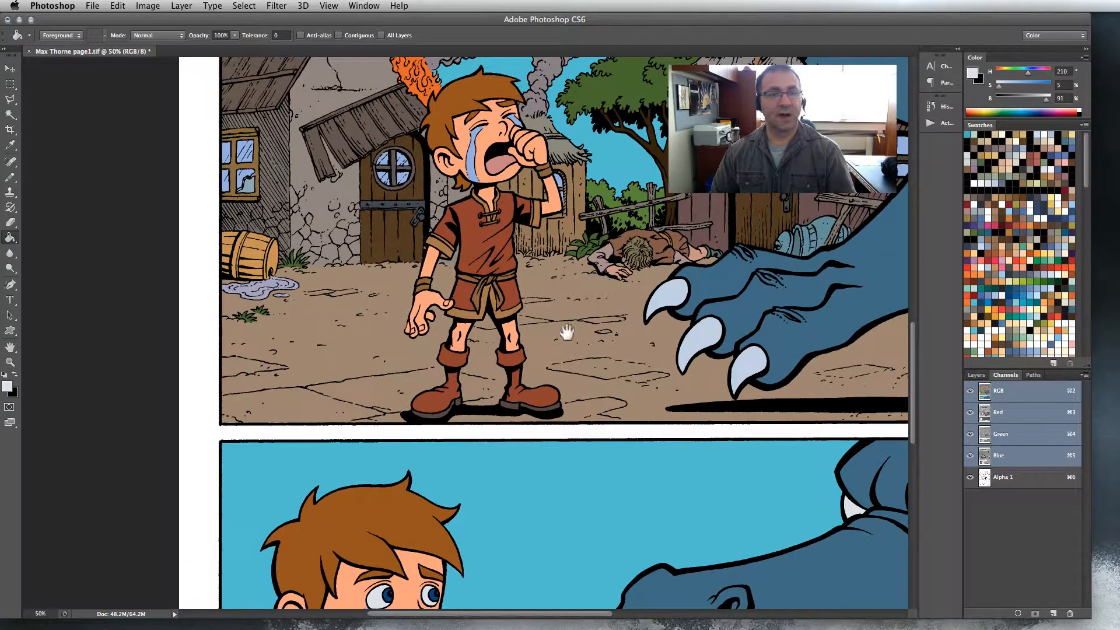
left_click(10, 362)
left_click(436, 326, "alt")
left_click(435, 326, "alt")
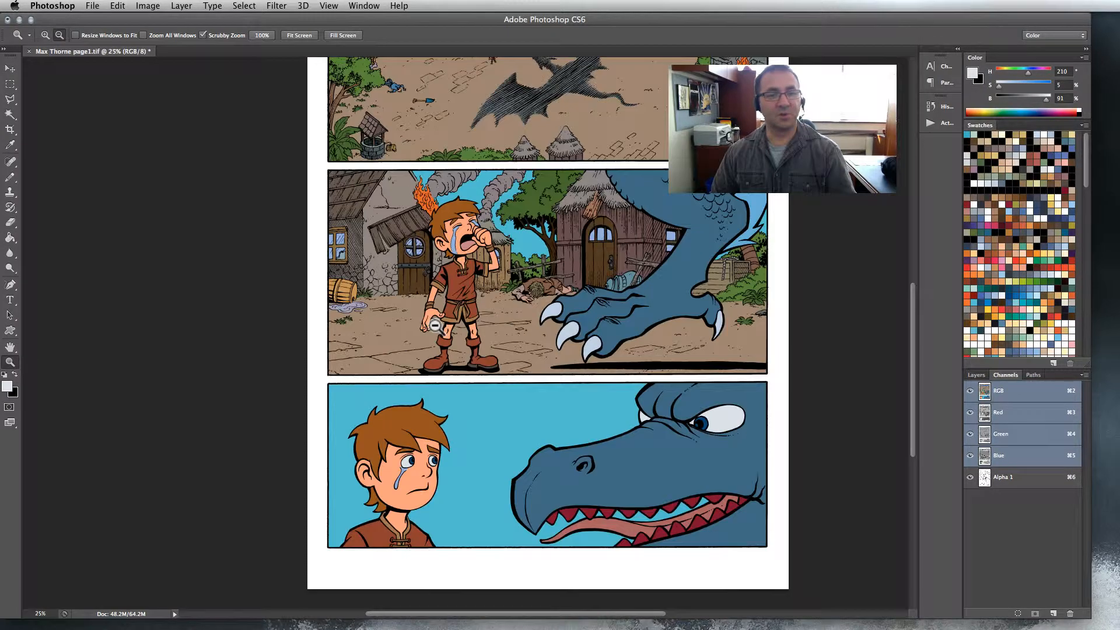
left_click(438, 326, "alt")
left_click(430, 385)
left_click(430, 385)
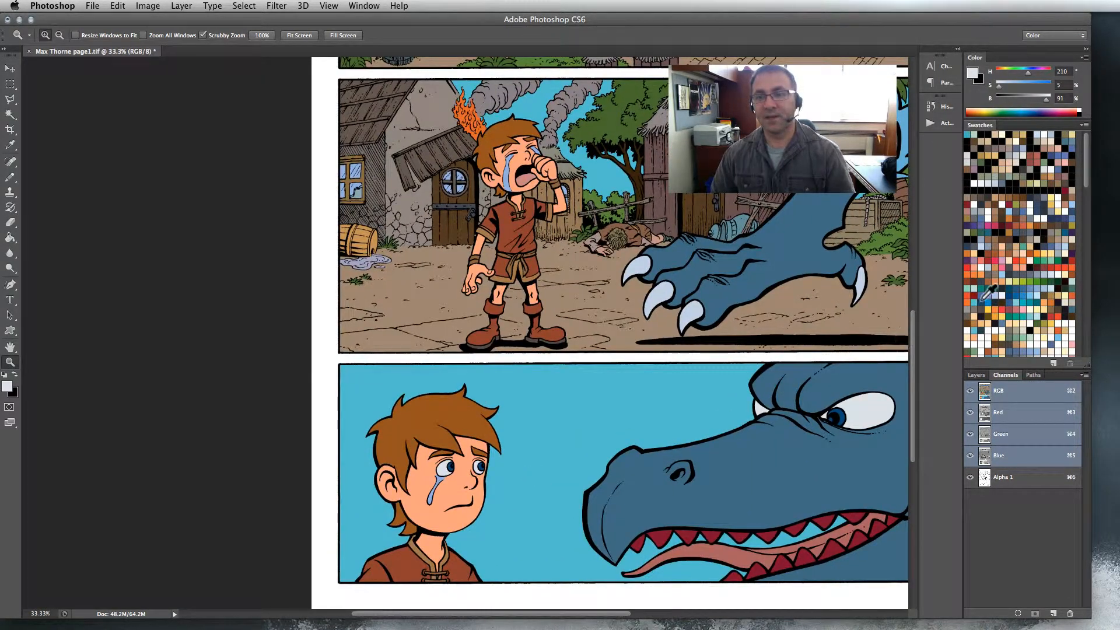
scroll(1017, 266, "down", 1)
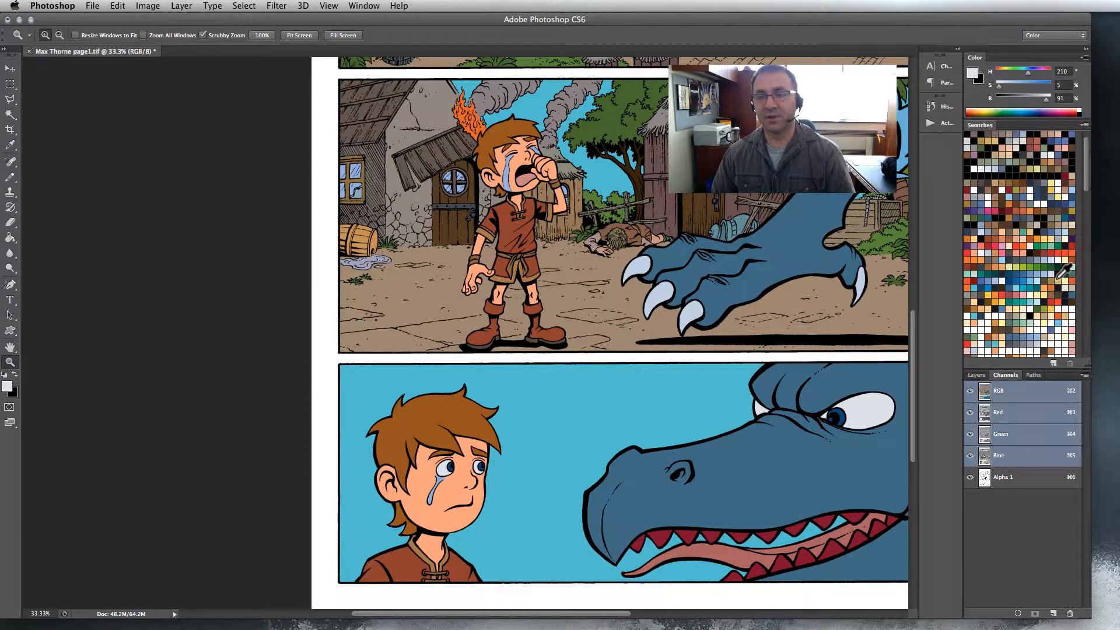
scroll(1050, 203, "up", 2)
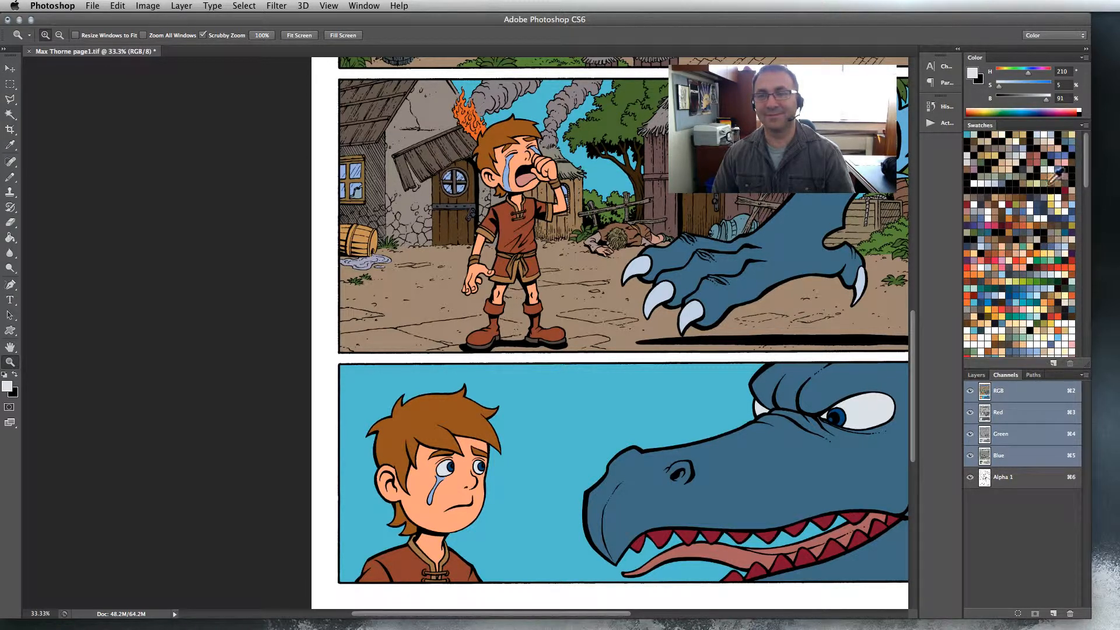
Sample the boy's brown hair color, adjust it to golden blond (H 46, S 82, B 70), and fill his hair with Contiguous off.
key("g")
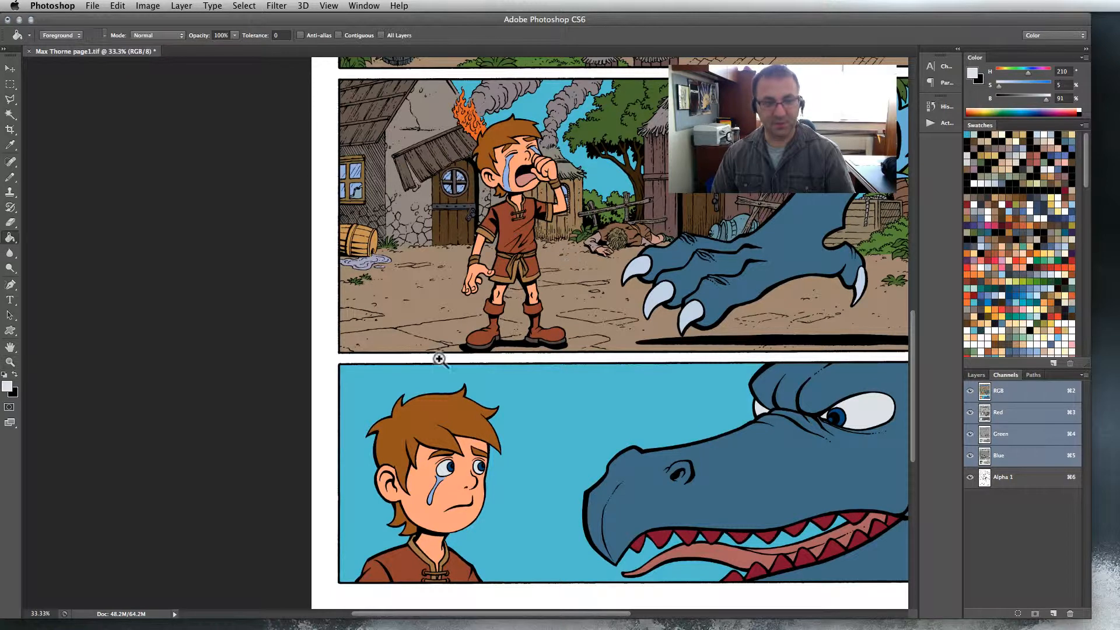
left_click(443, 406, "alt")
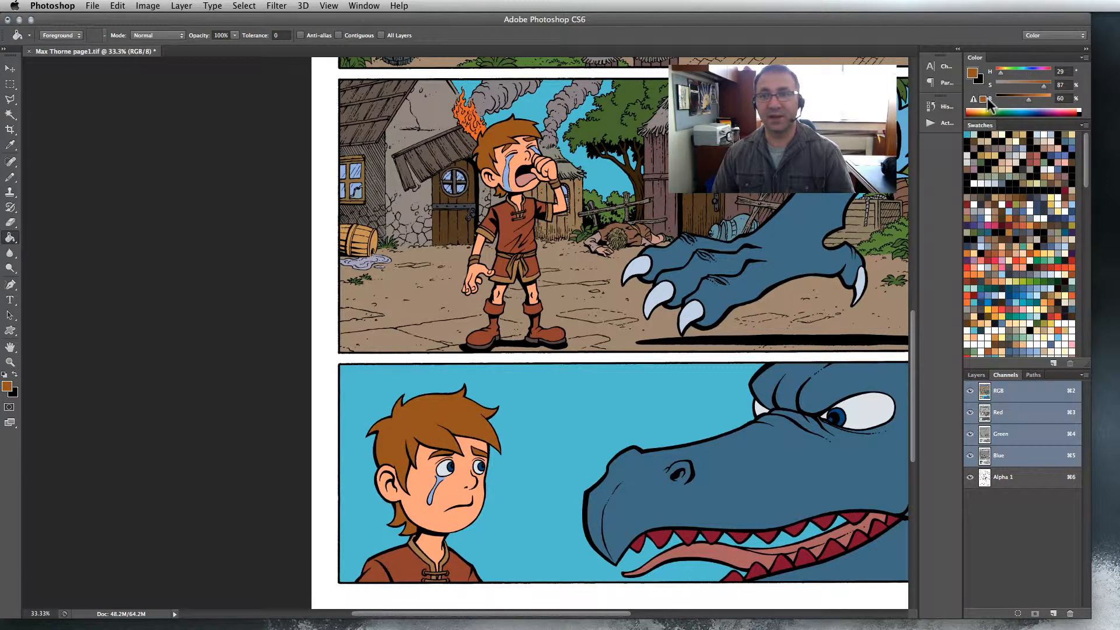
left_click_drag(999, 75, 1034, 99)
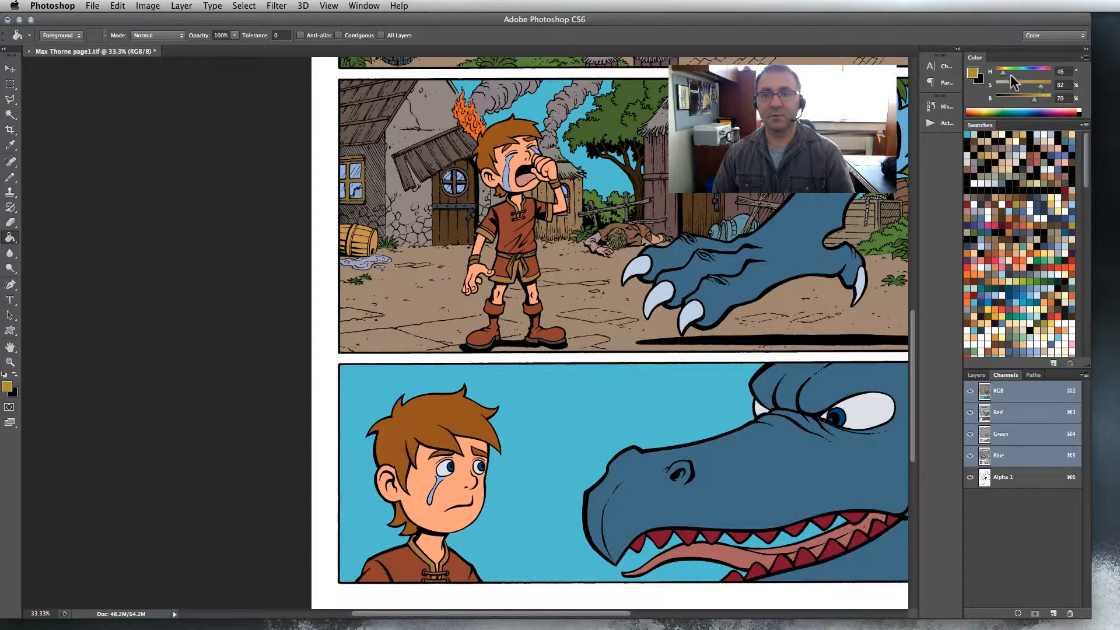
left_click_drag(1003, 75, 1004, 73)
left_click(424, 418)
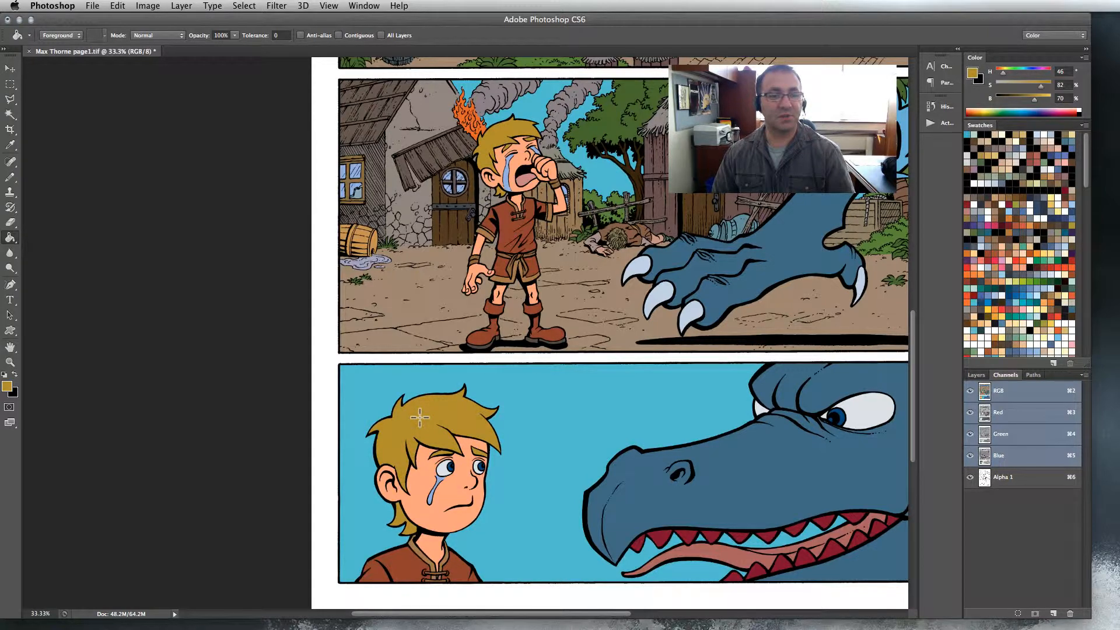
Recolor the boy's hair in both panels with dark brown (H 29, S 80, B 38), and refill it with navy (H 222, S 60, B 34).
scroll(578, 525, "up", 10)
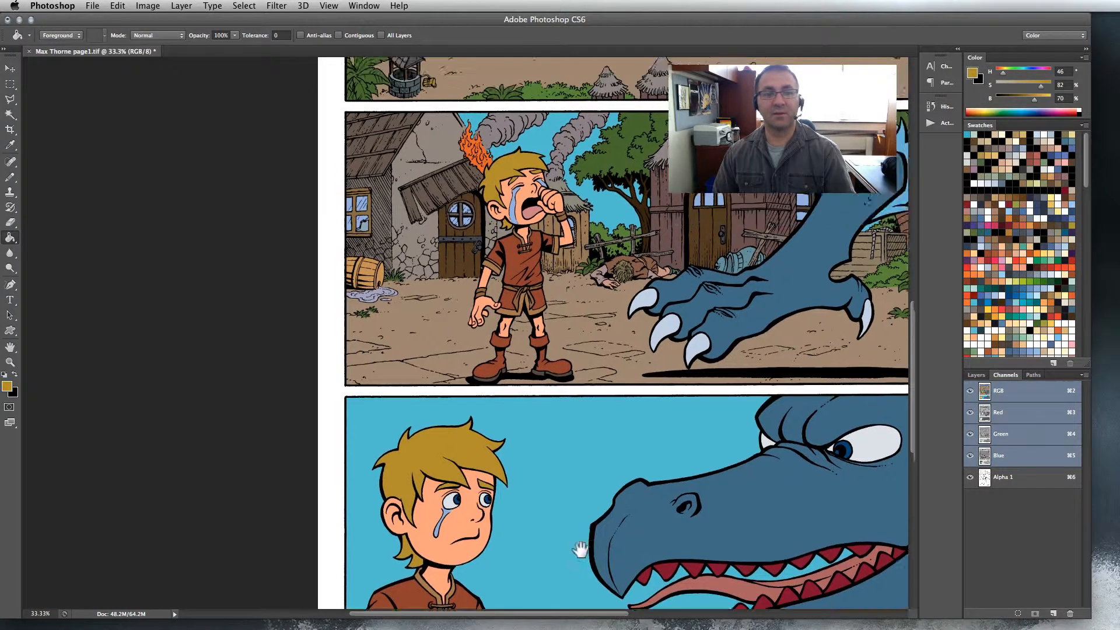
scroll(565, 315, "down", 8)
scroll(565, 309, "up", 5)
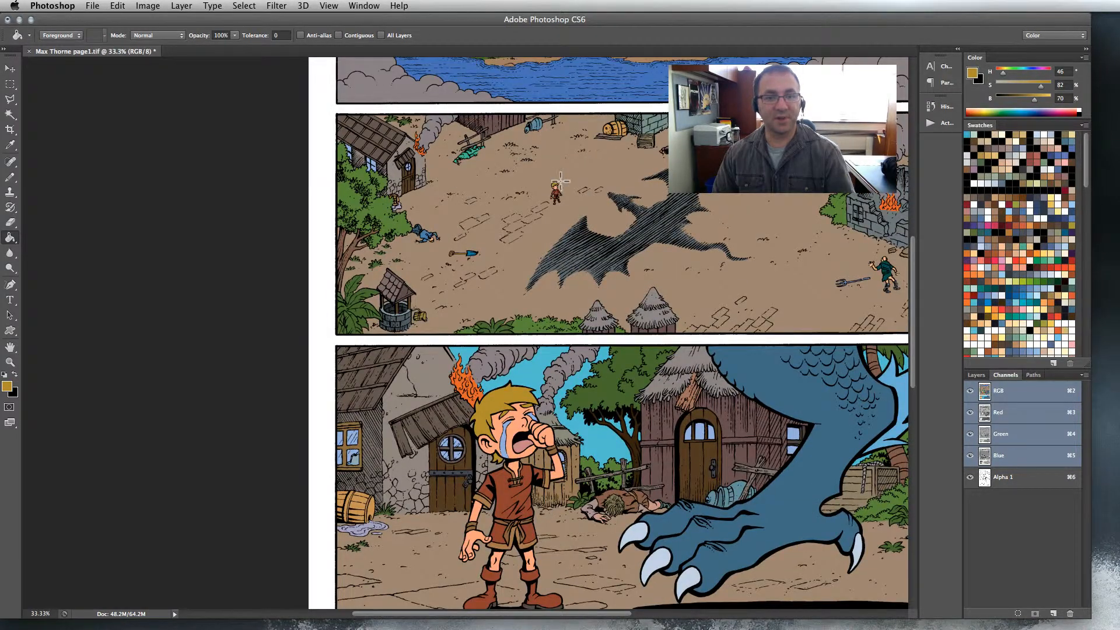
left_click_drag(554, 542, 563, 344)
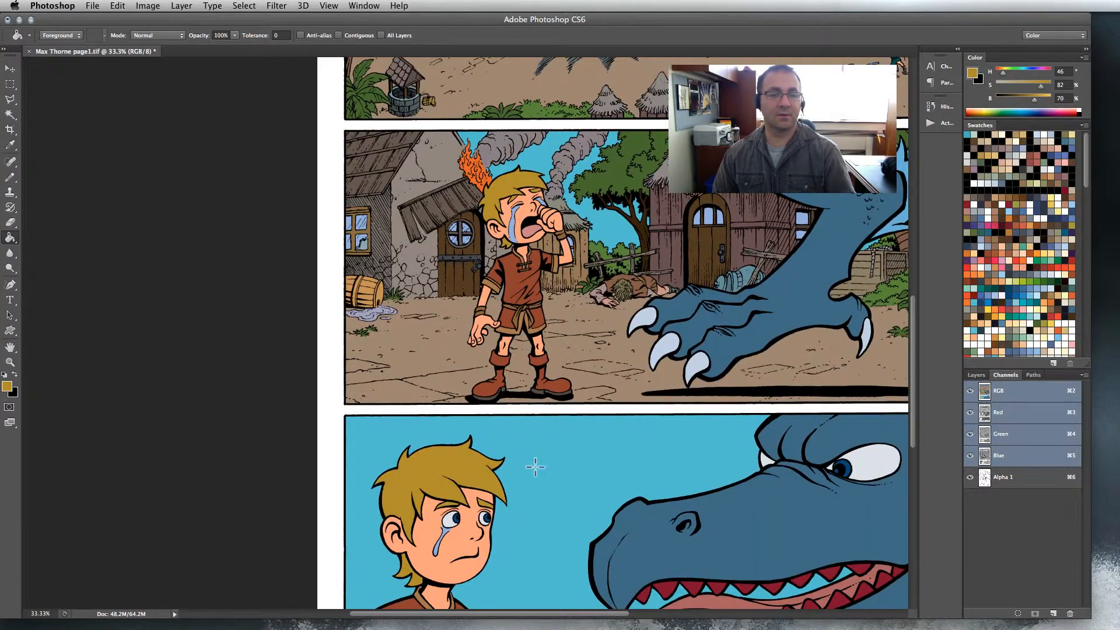
scroll(489, 461, "down", 3)
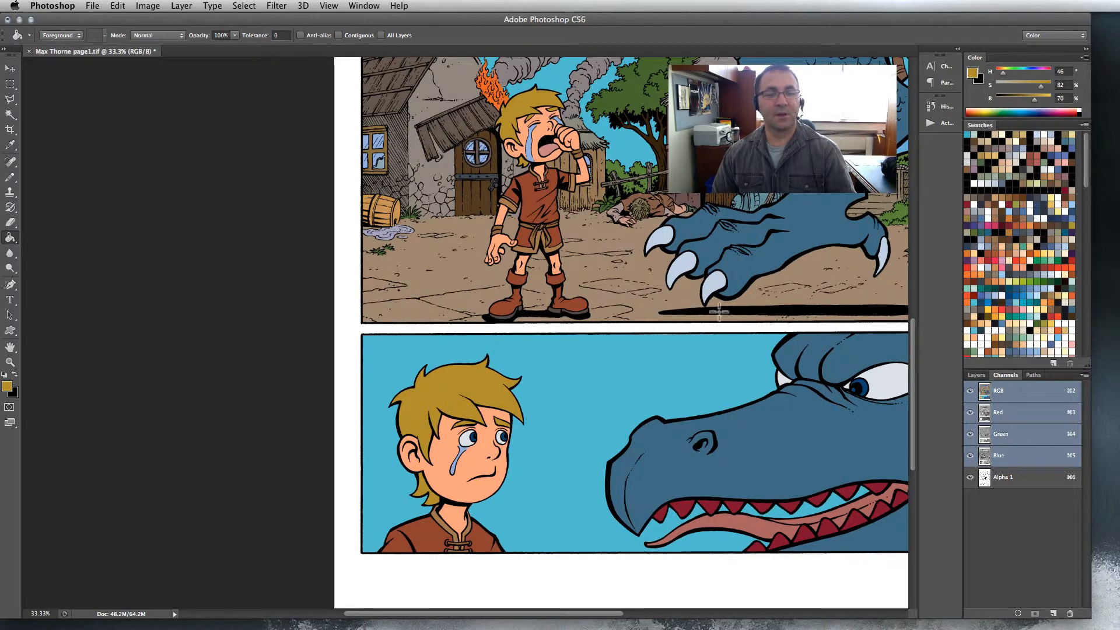
left_click(1029, 186)
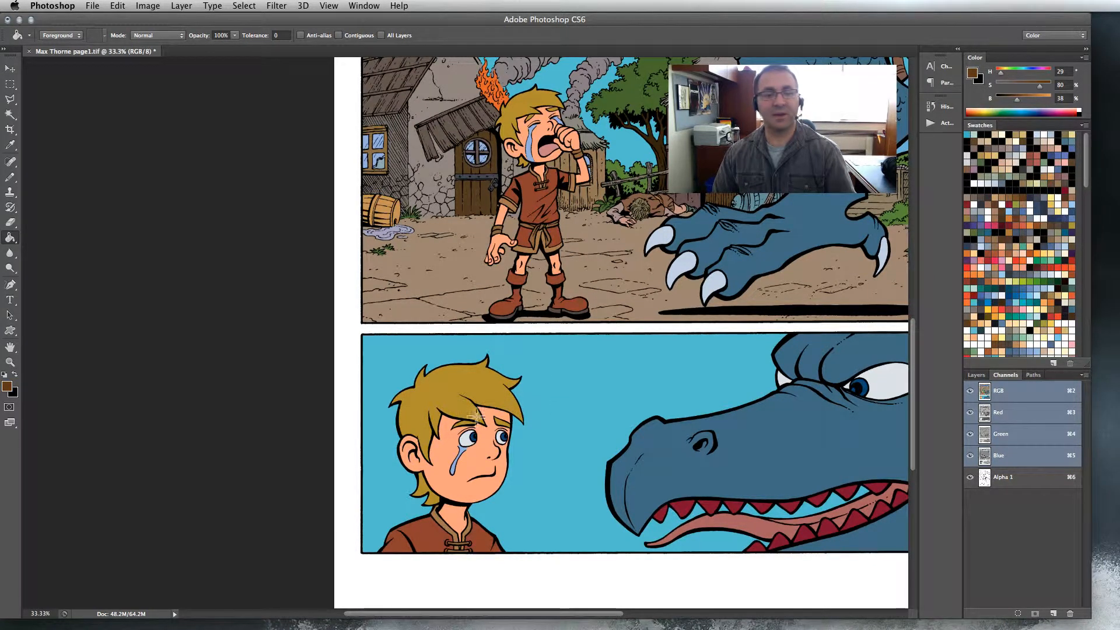
left_click(447, 390)
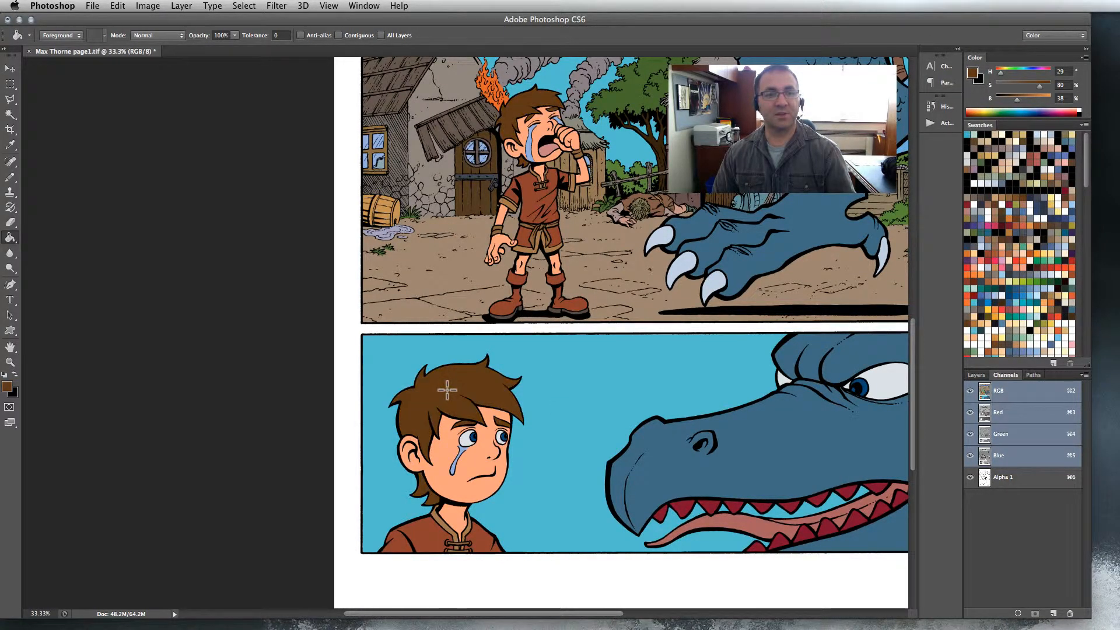
left_click(1041, 214)
left_click(410, 390)
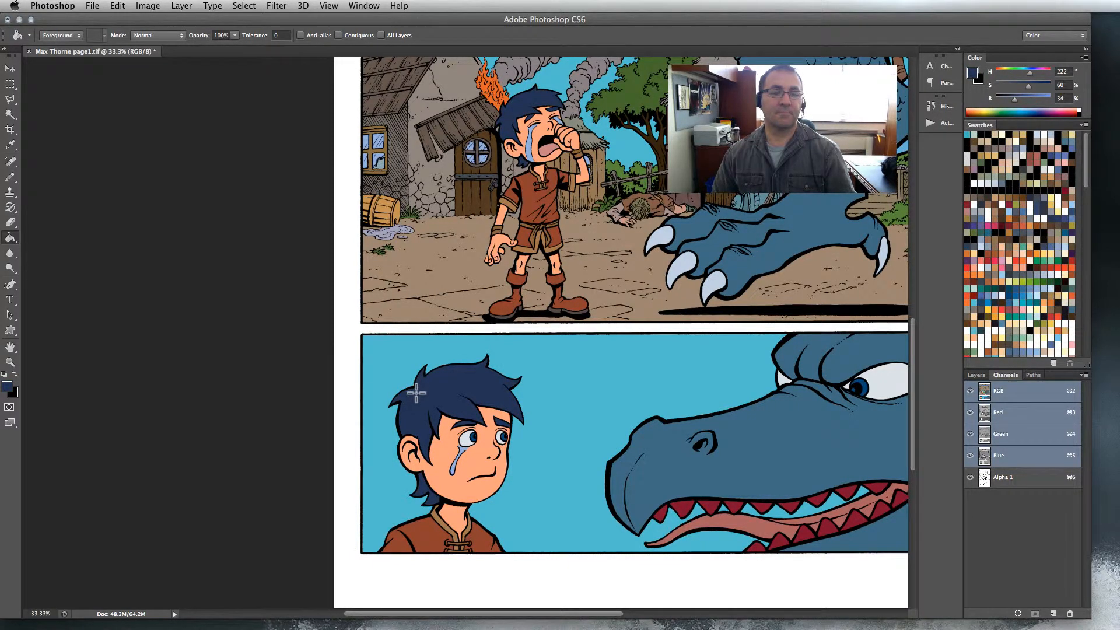
Turn on Contiguous and fill only the last panel's hair with the light blue swatch (H 207, S 37, B 95).
left_click(339, 35)
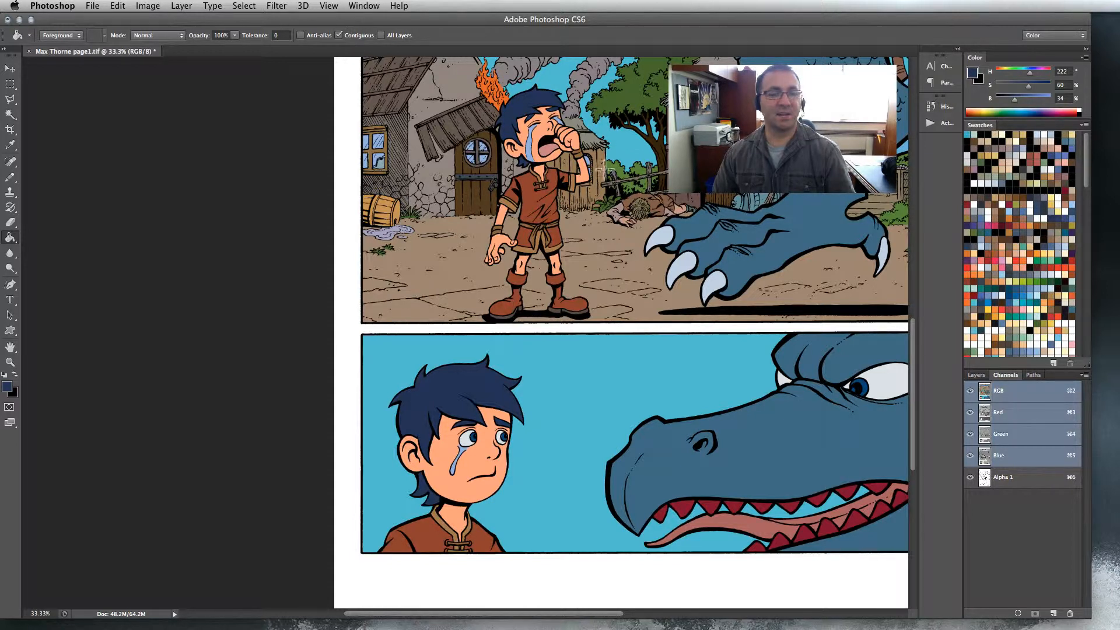
left_click(1014, 214)
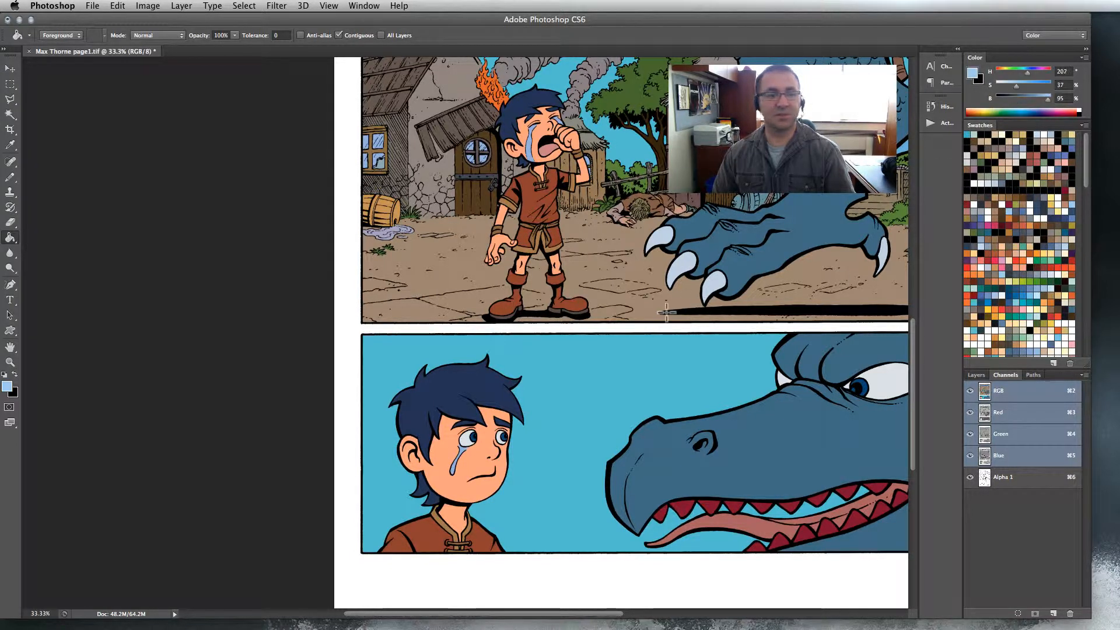
left_click(496, 371)
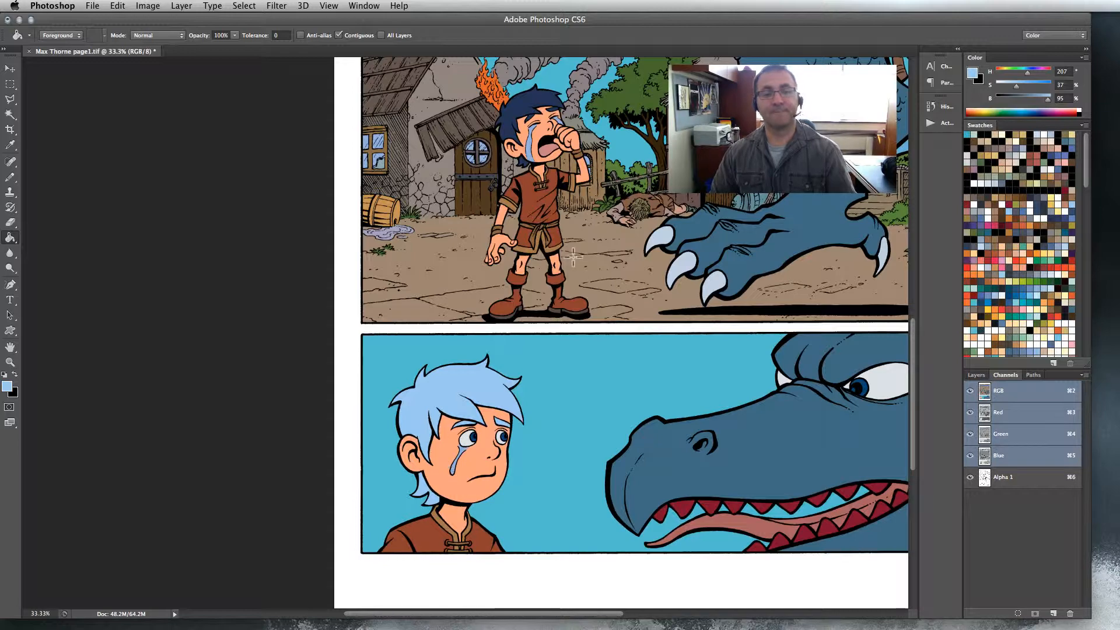
Compare the boy's hair color across the page's panels and bring up the document's layer list.
left_click_drag(574, 243, 412, 336)
left_click_drag(481, 386, 448, 192)
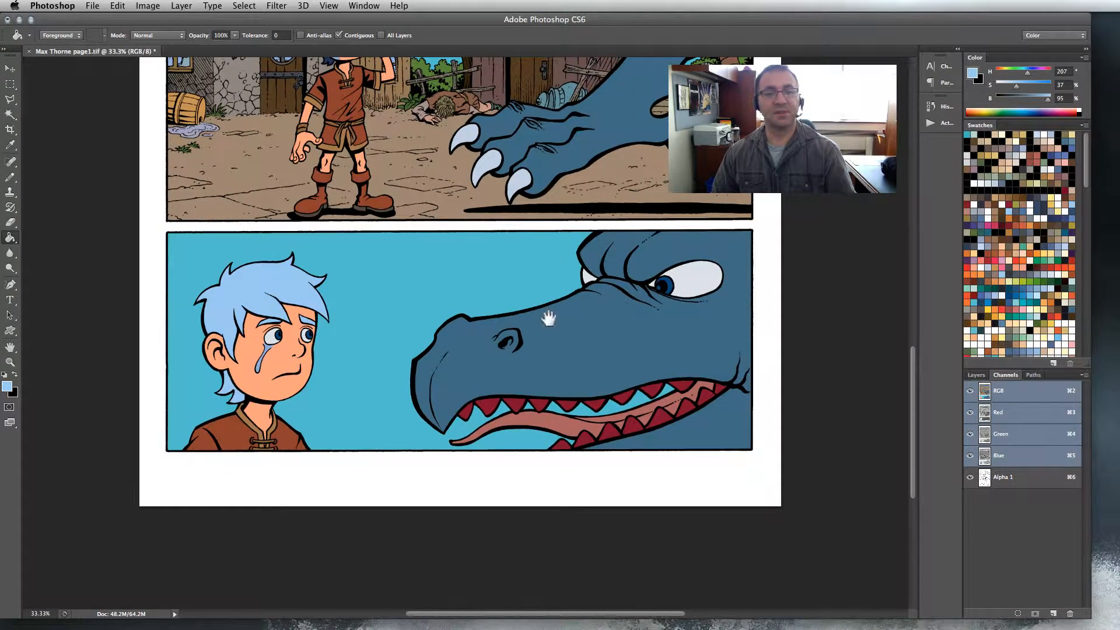
scroll(545, 318, "up", 10)
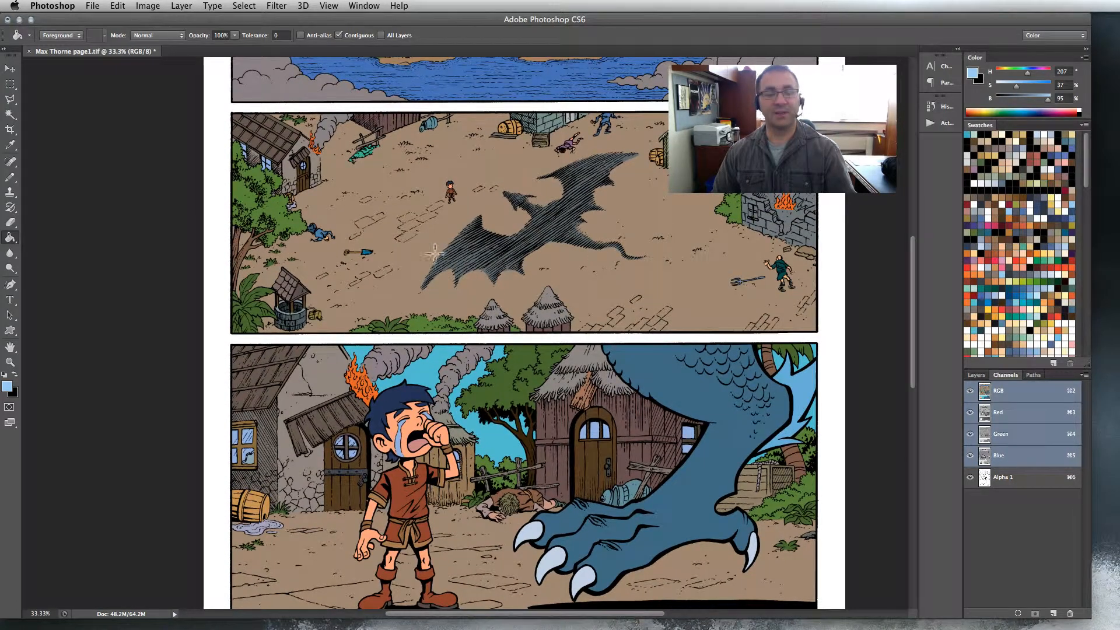
scroll(520, 263, "up", 5)
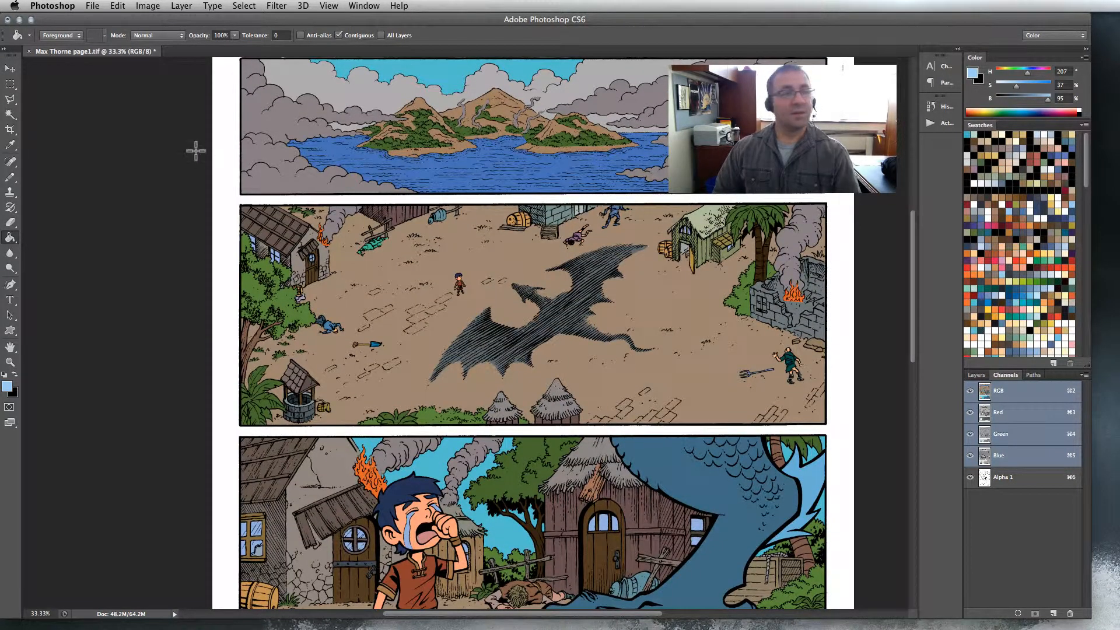
left_click(973, 377)
scroll(604, 200, "down", 10)
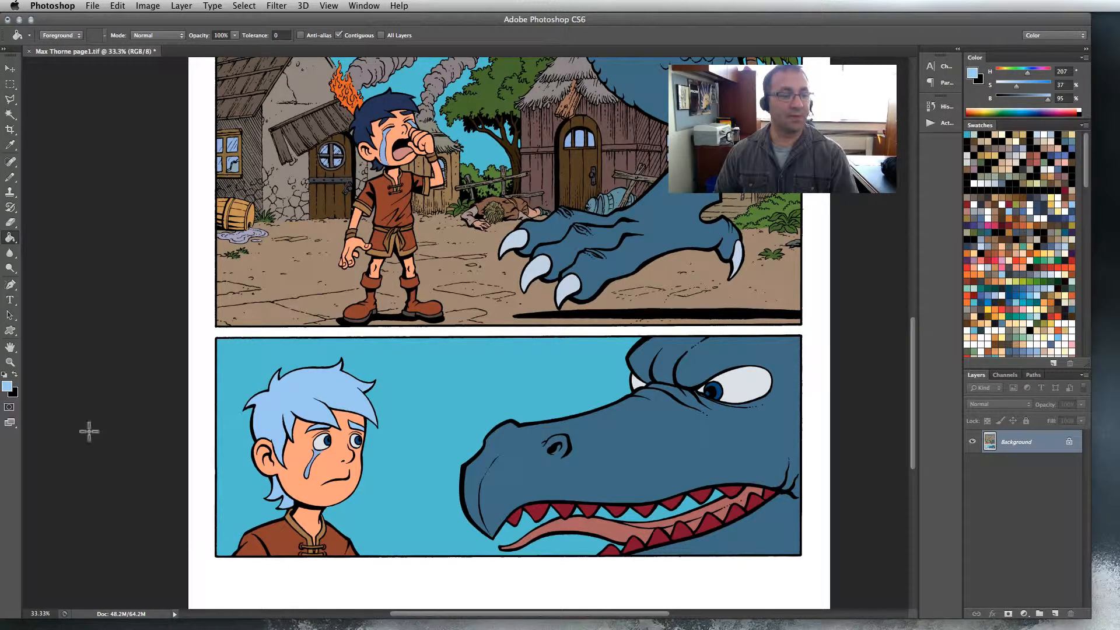
Color the highlights in both of the boy's pupils pale yellow (H 50, S 36, B 92) with the Pencil in the last panel.
left_click(10, 362)
left_click_drag(353, 452, 420, 169)
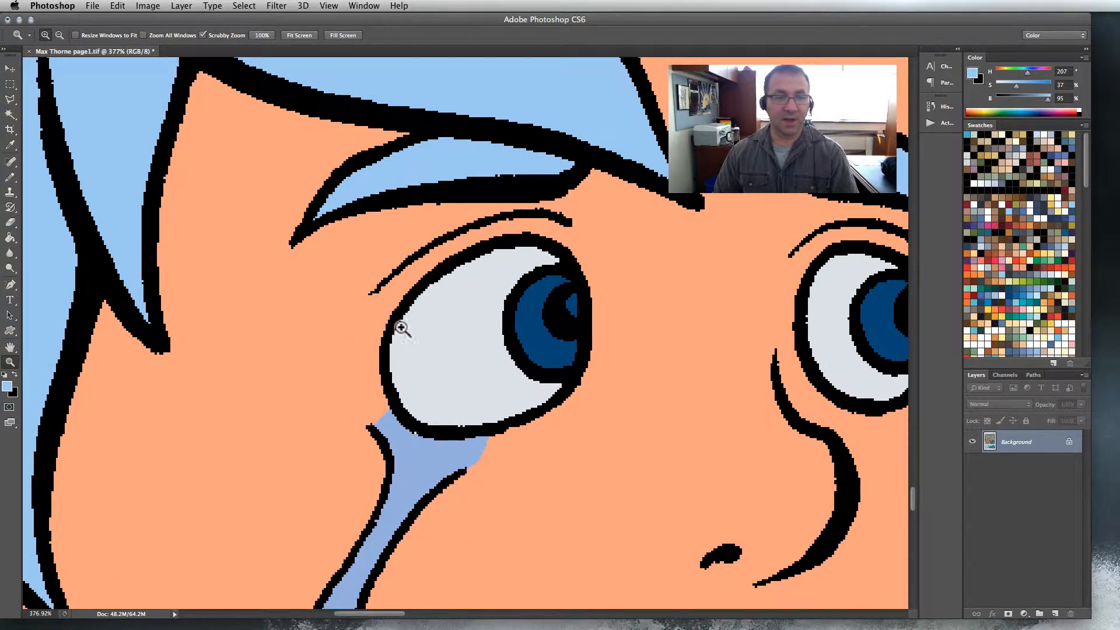
left_click(10, 177)
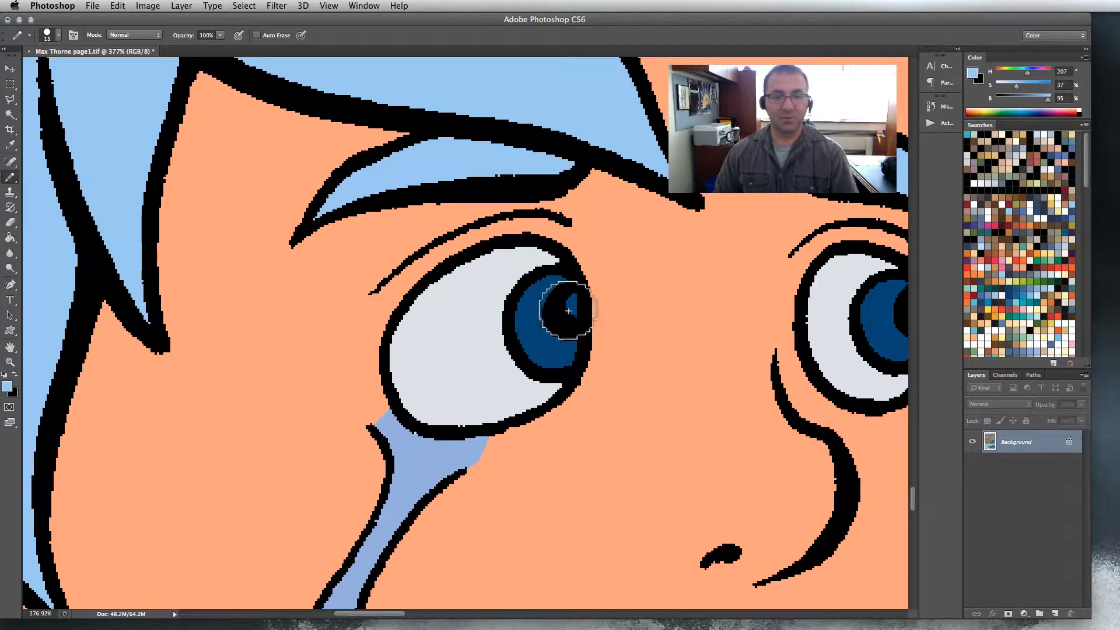
left_click_drag(565, 362, 541, 342)
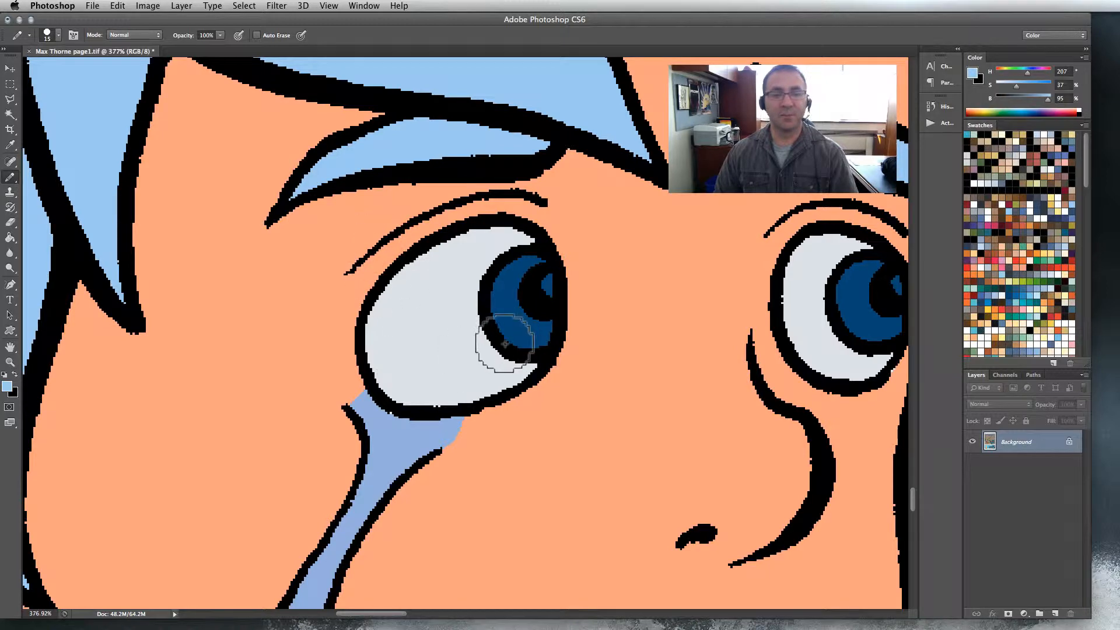
left_click(985, 133)
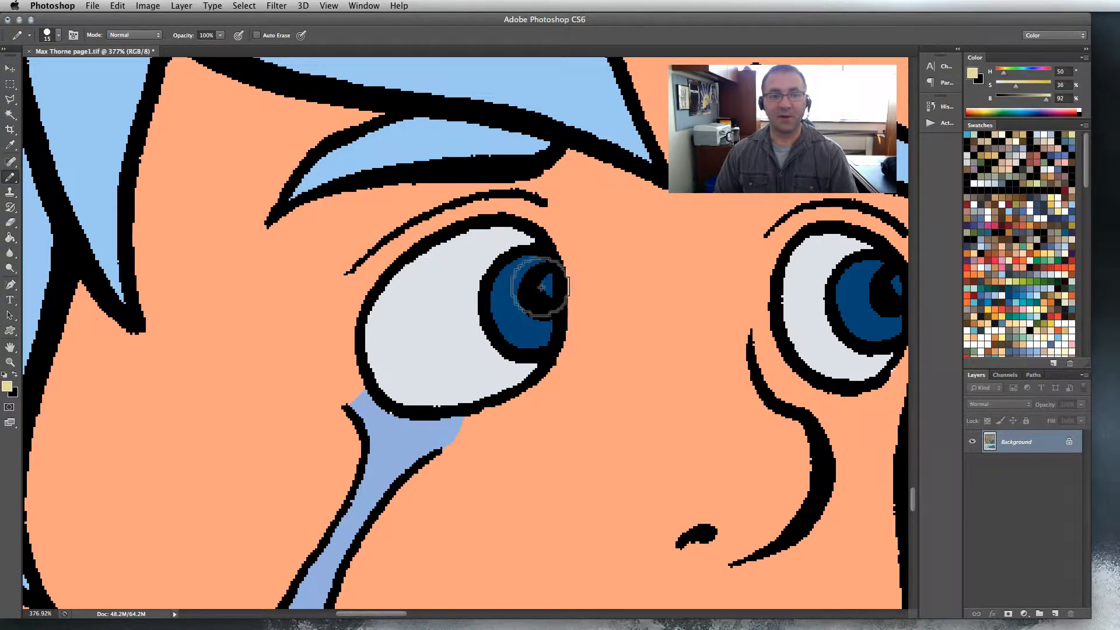
left_click(547, 286)
scroll(575, 303, "right", 10)
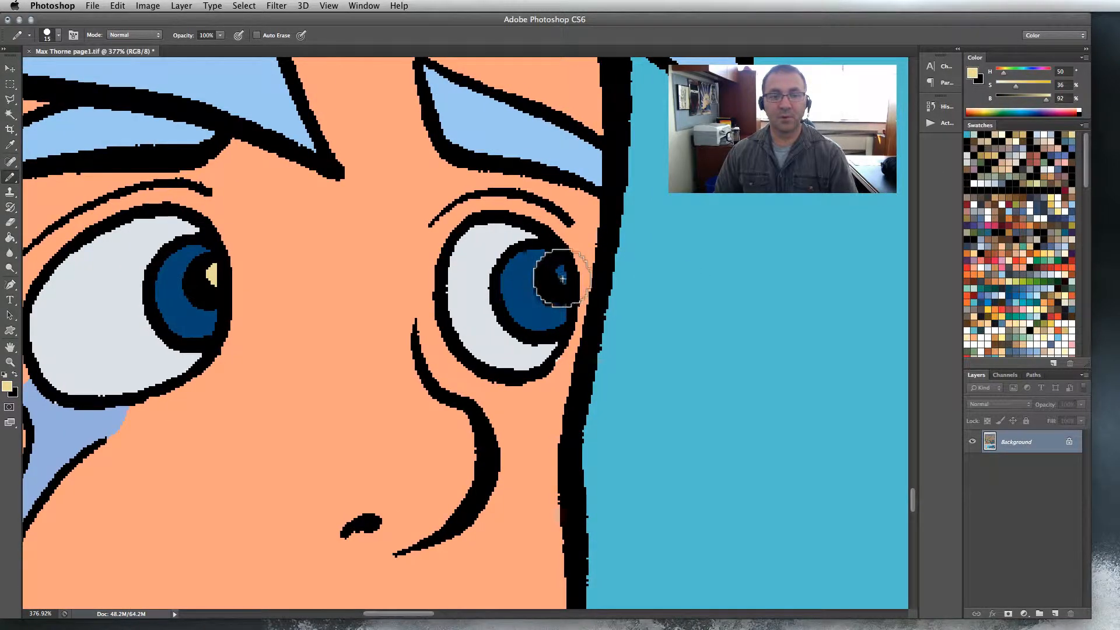
left_click(561, 274)
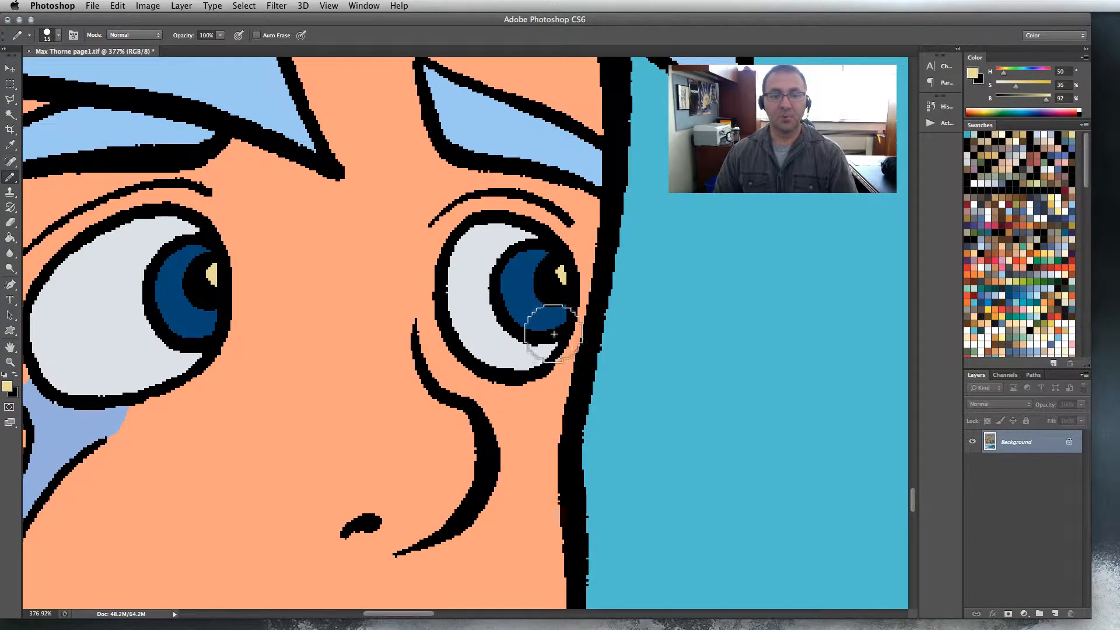
Lasso the boy's eyebrow nearest the dragon, fill it with white using the Paint Bucket, and deselect.
left_click(11, 363)
left_click(340, 380, "alt")
left_click(339, 381, "alt")
scroll(464, 307, "left", 4)
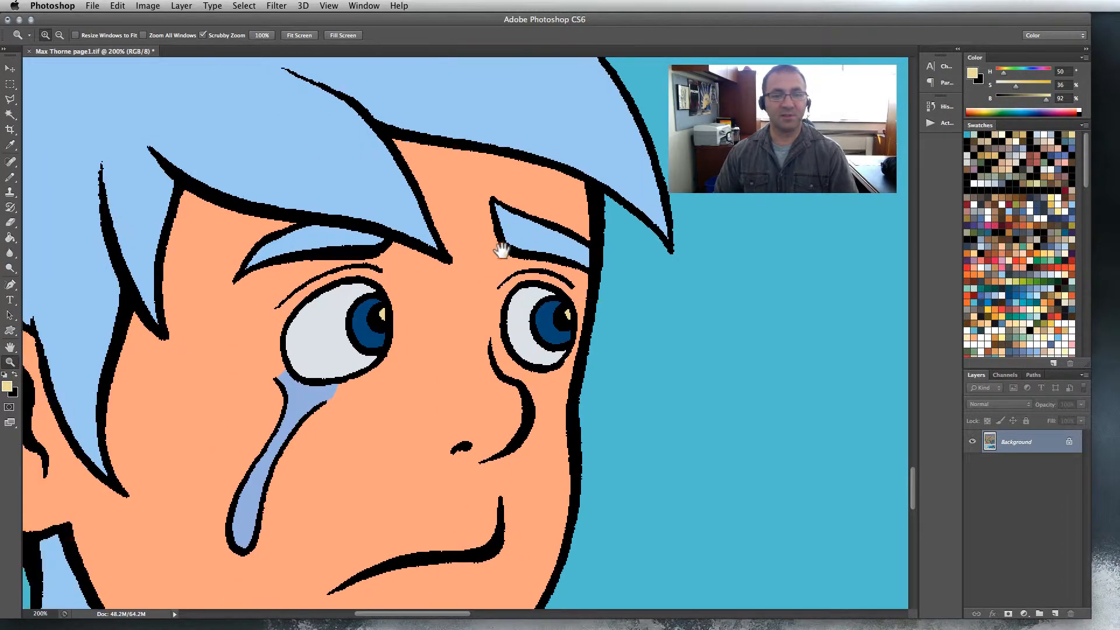
left_click(9, 99)
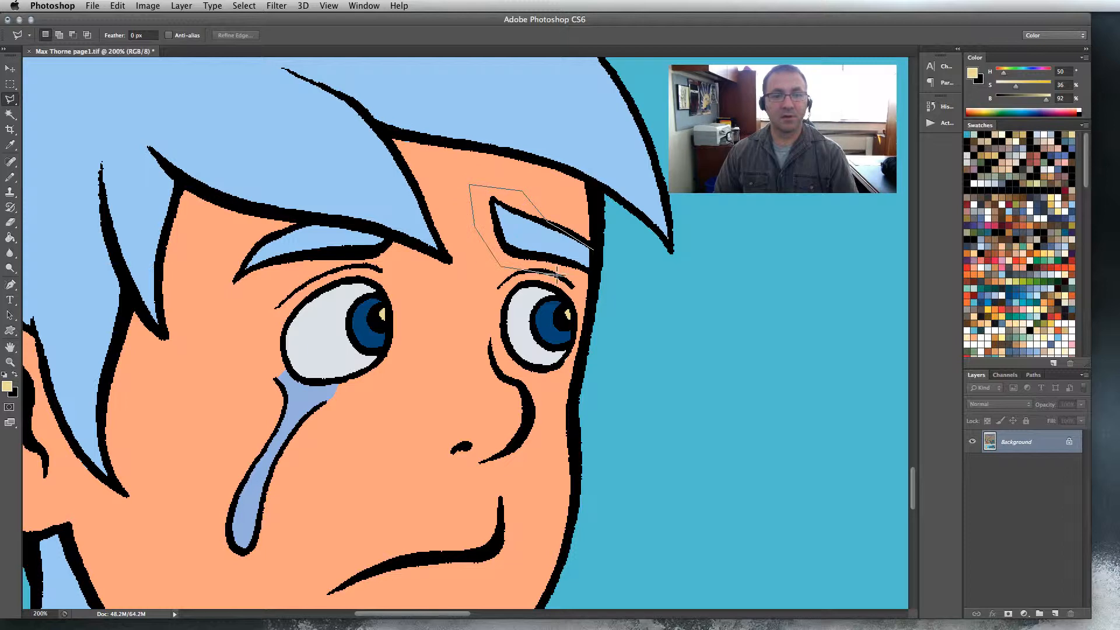
double_click(612, 260)
key("g")
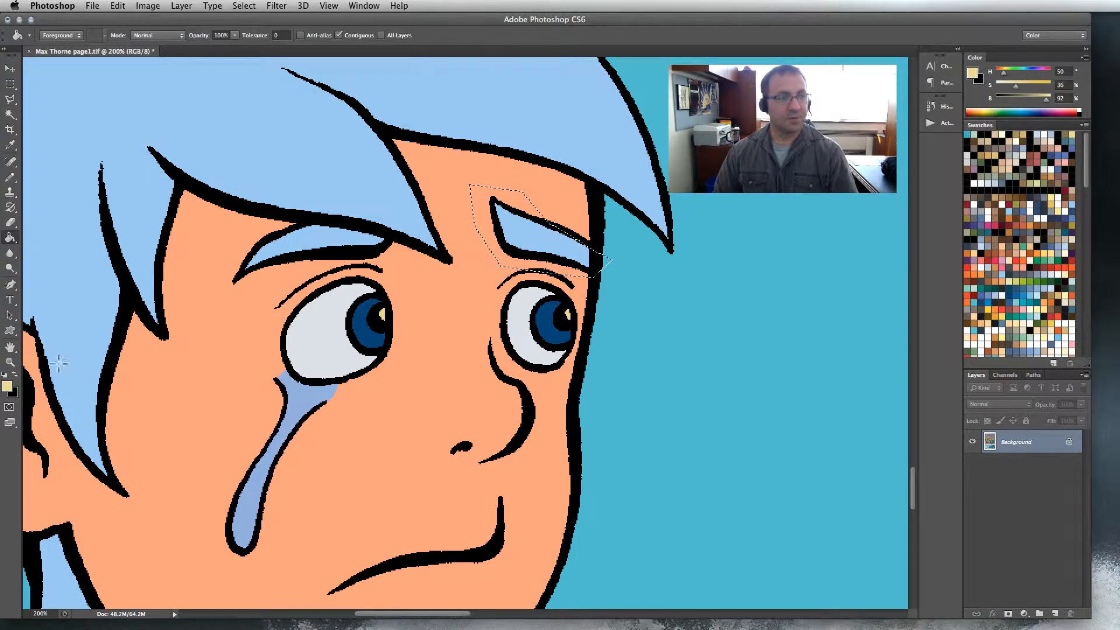
left_click(5, 375)
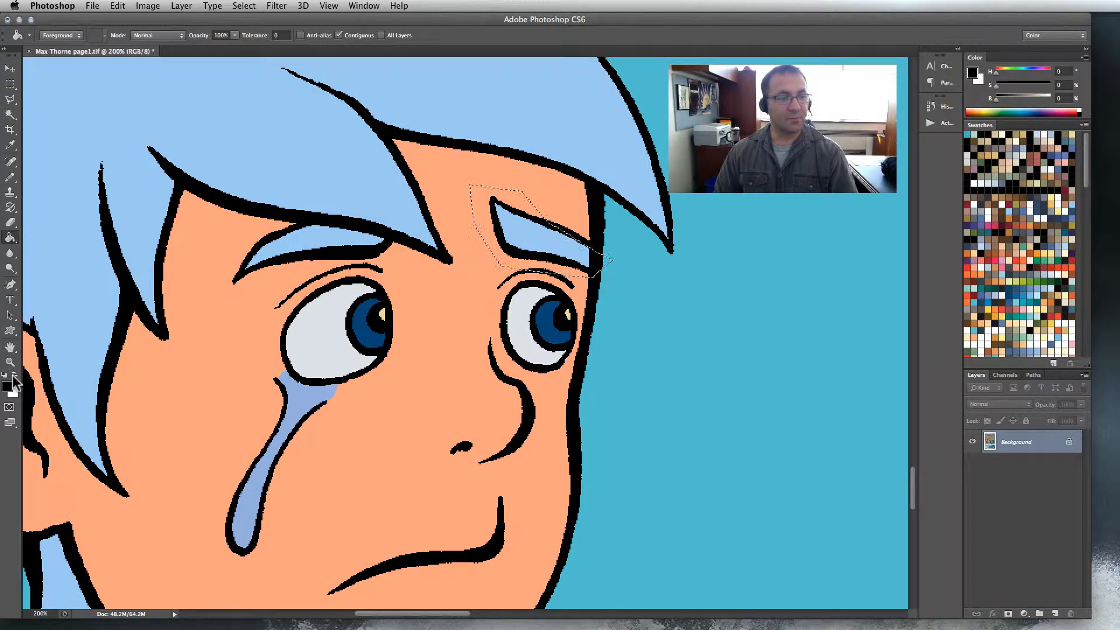
left_click(13, 374)
left_click(535, 235)
key("super+d")
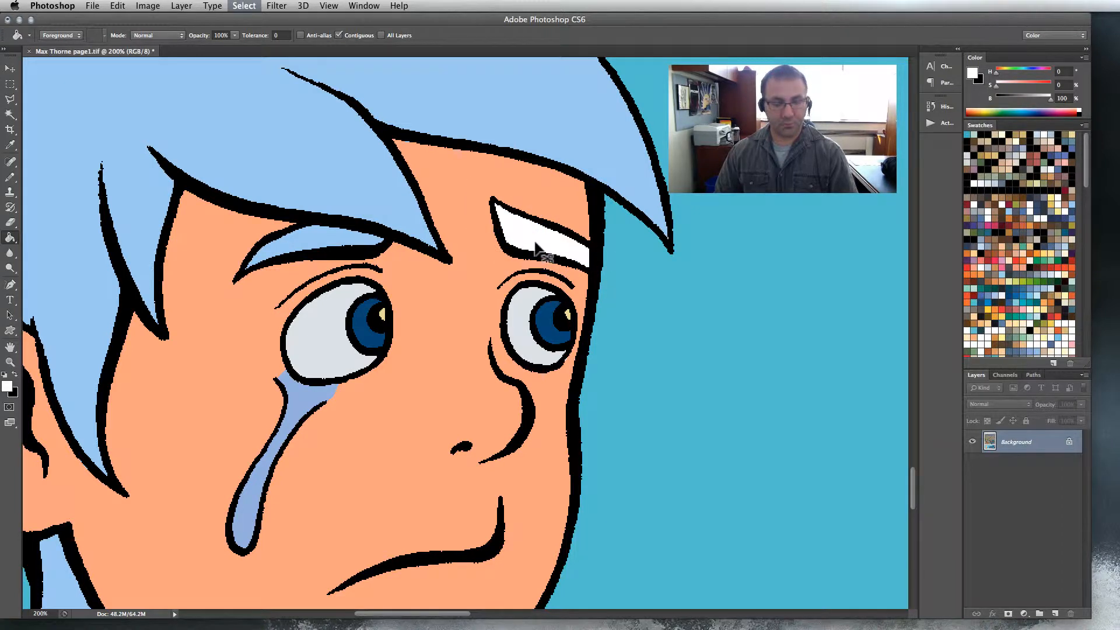
Paint the white eyebrow with the tan swatch (H 32, S 55, B 80) using the Pencil.
left_click(10, 177)
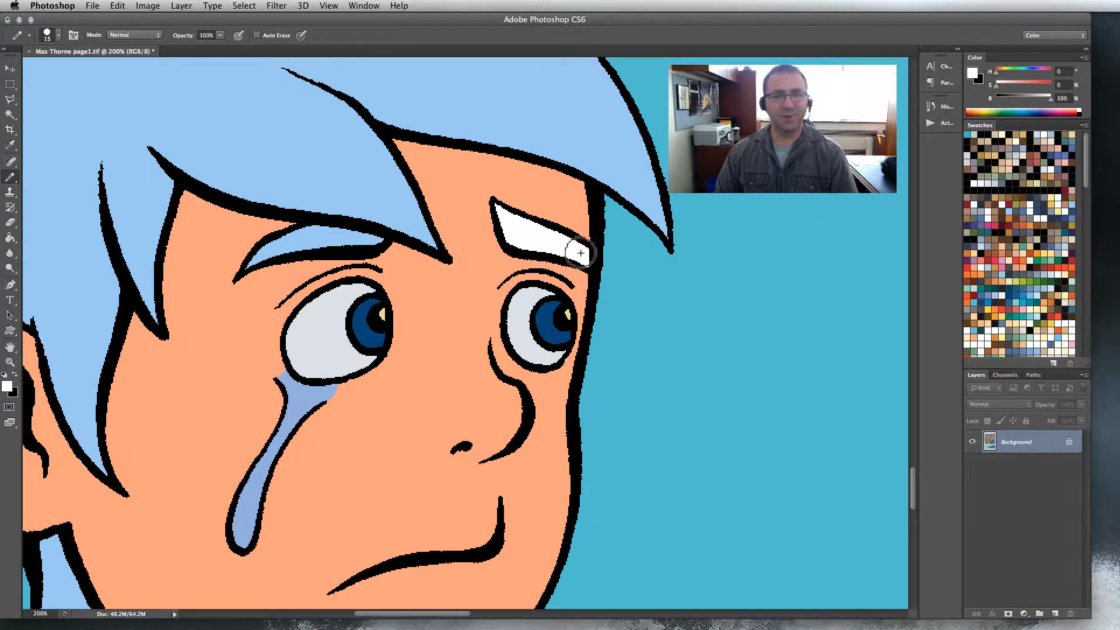
left_click(1054, 172)
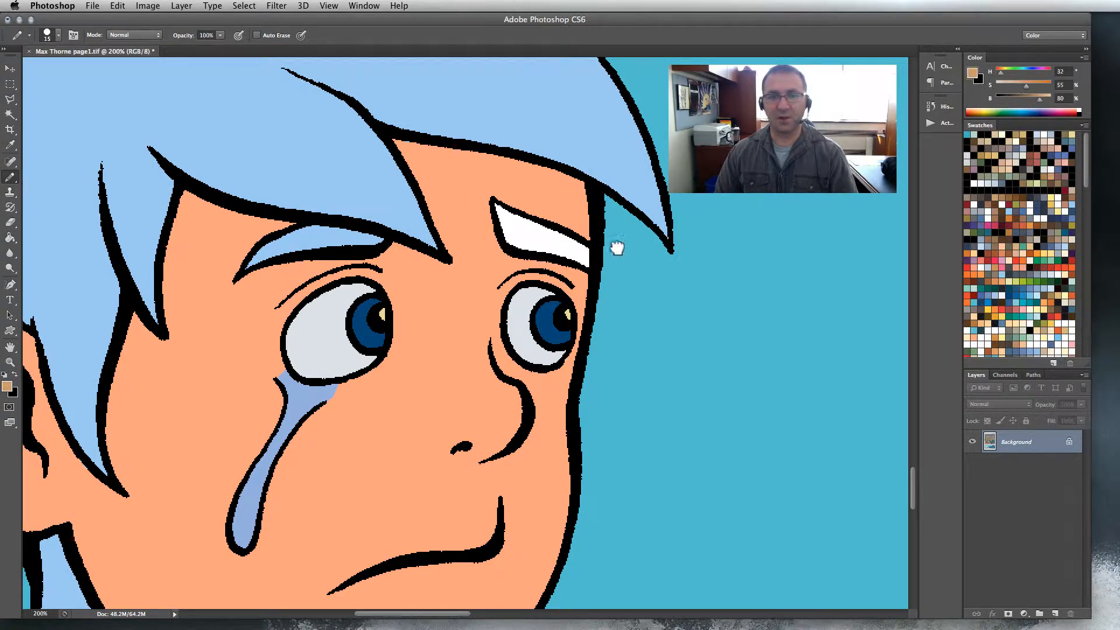
mouse_move(586, 250)
left_mouse_down()
mouse_move(525, 229)
mouse_move(501, 207)
mouse_move(534, 257)
mouse_move(584, 263)
mouse_move(519, 229)
mouse_move(570, 256)
mouse_move(554, 245)
mouse_move(550, 266)
left_mouse_up()
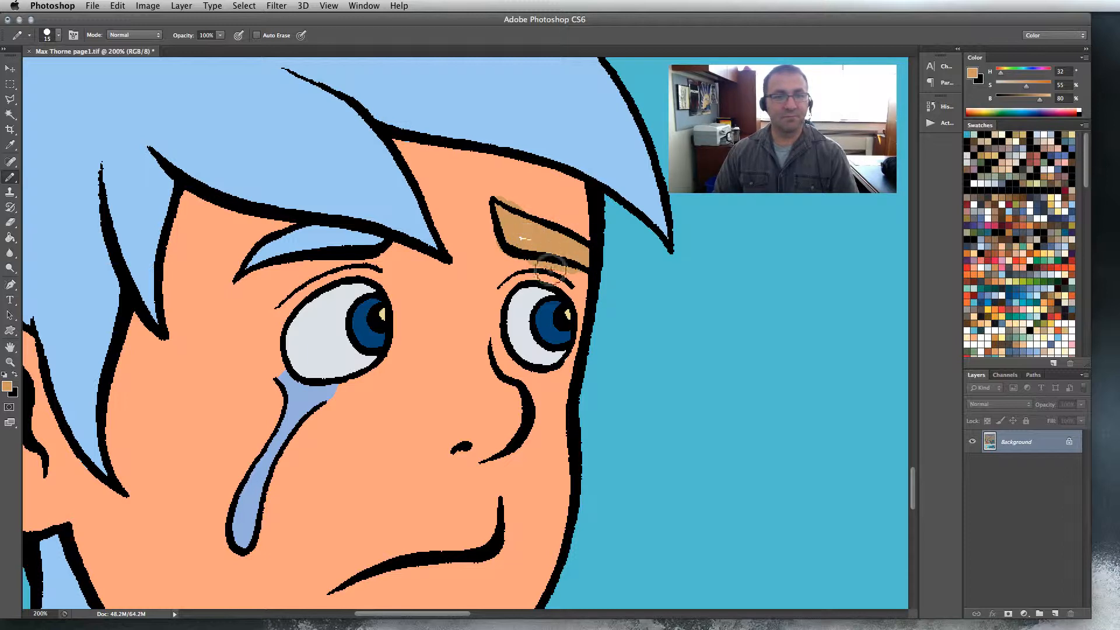
Clean the tan overspill around the eyebrow with the sampled skin color, and cover the remaining white gap with sampled tan.
left_click(578, 285, "alt")
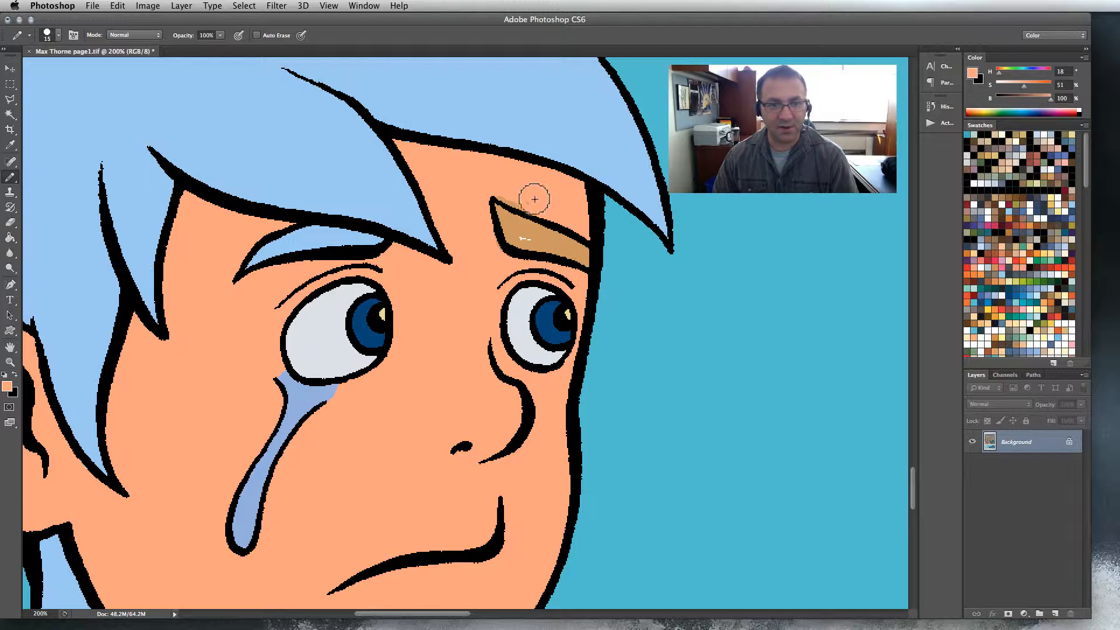
left_click(558, 241, "alt")
left_click_drag(554, 239, 516, 248)
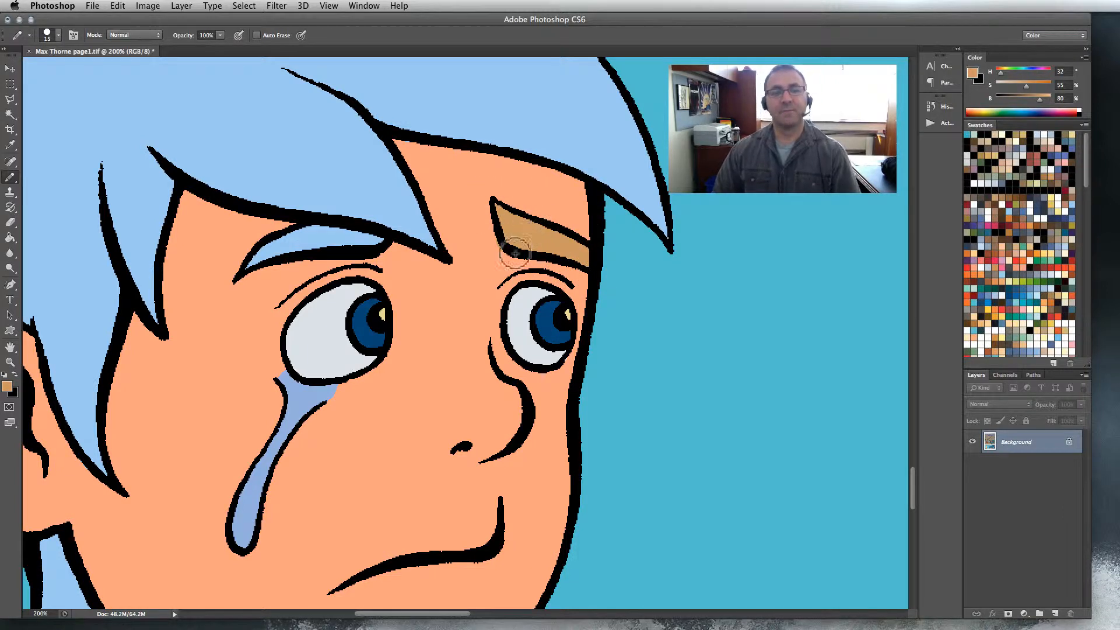
left_click(501, 175, "alt")
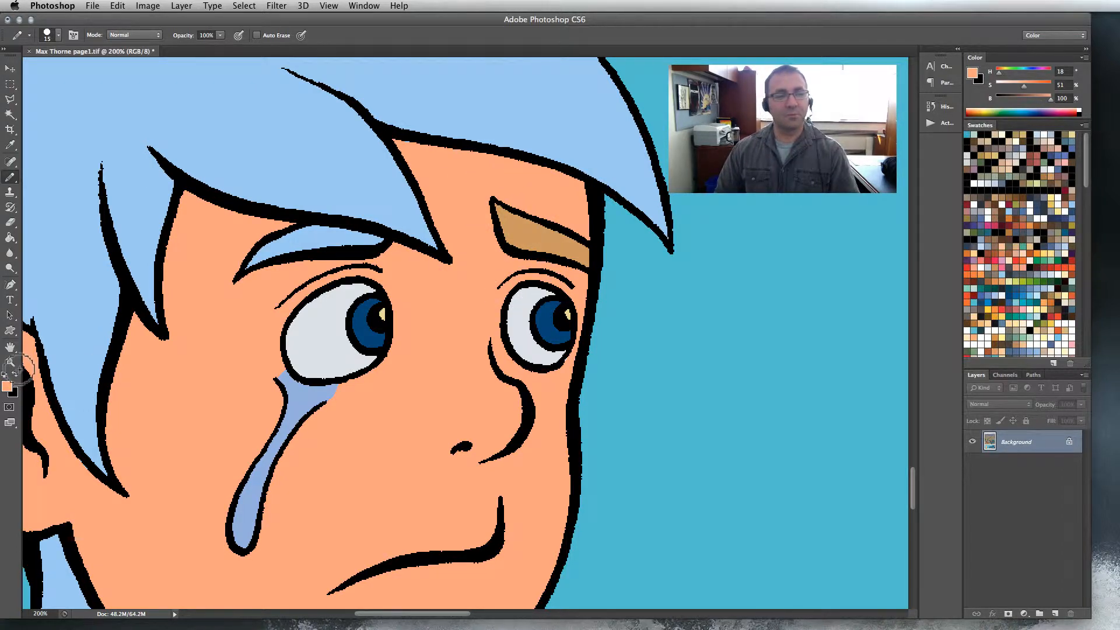
Paint the skin color broadly over the boy's light blue hair in the last panel with a 125 px Pencil, and undo the last stroke.
left_click(10, 362)
left_click(257, 385, "alt")
left_click(257, 382, "alt")
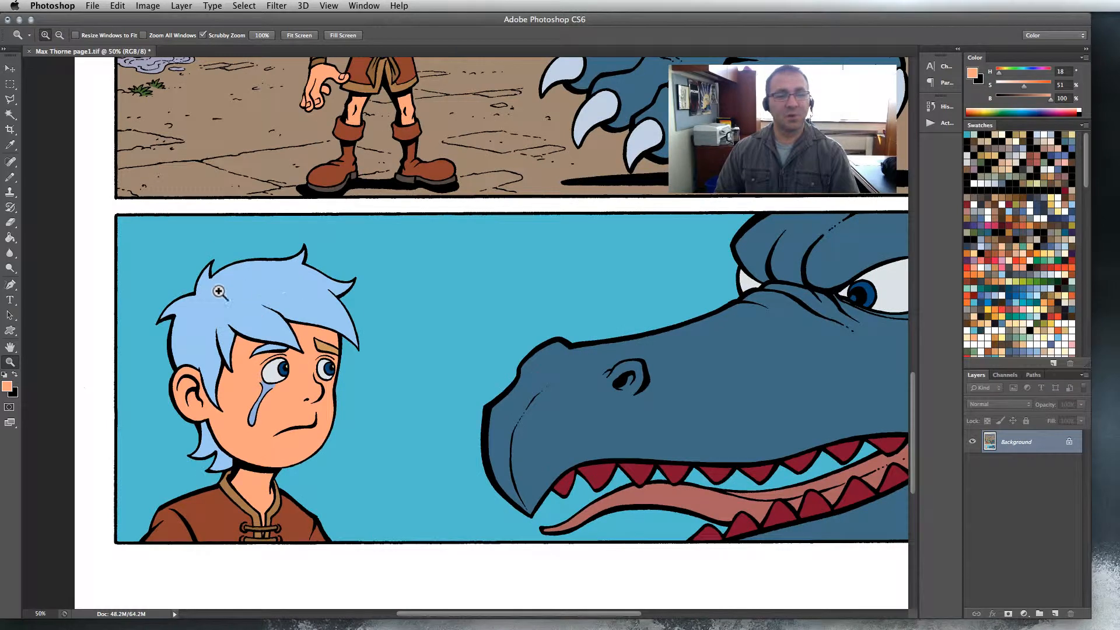
left_click(253, 300)
left_click(254, 300)
left_click(253, 299)
left_click(10, 177)
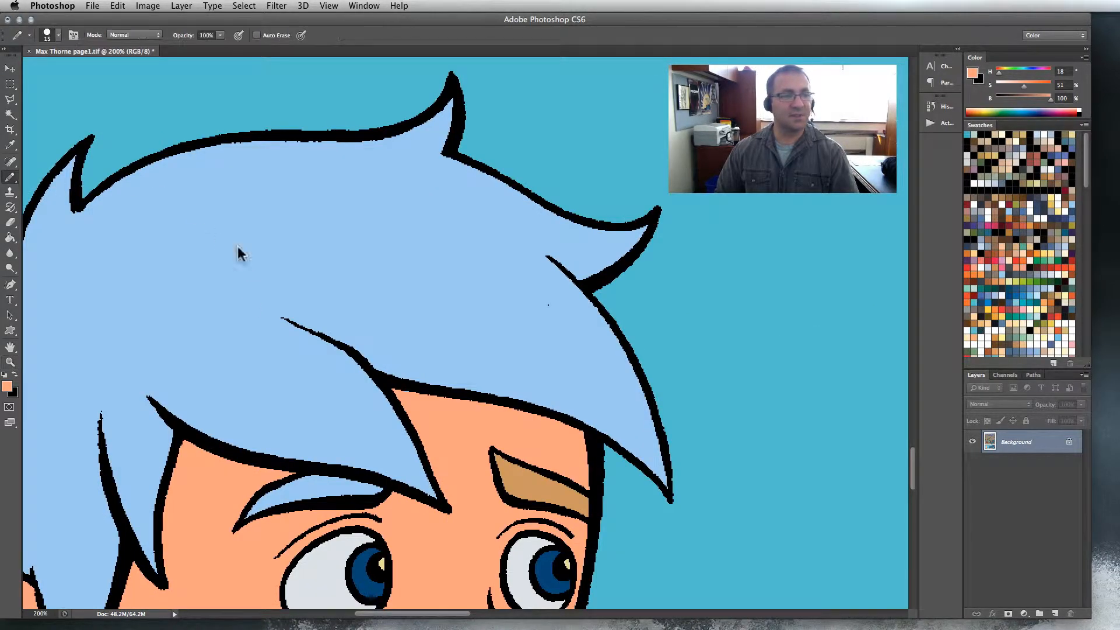
key("bracketright")
key("bracketright")
key("bracketright")
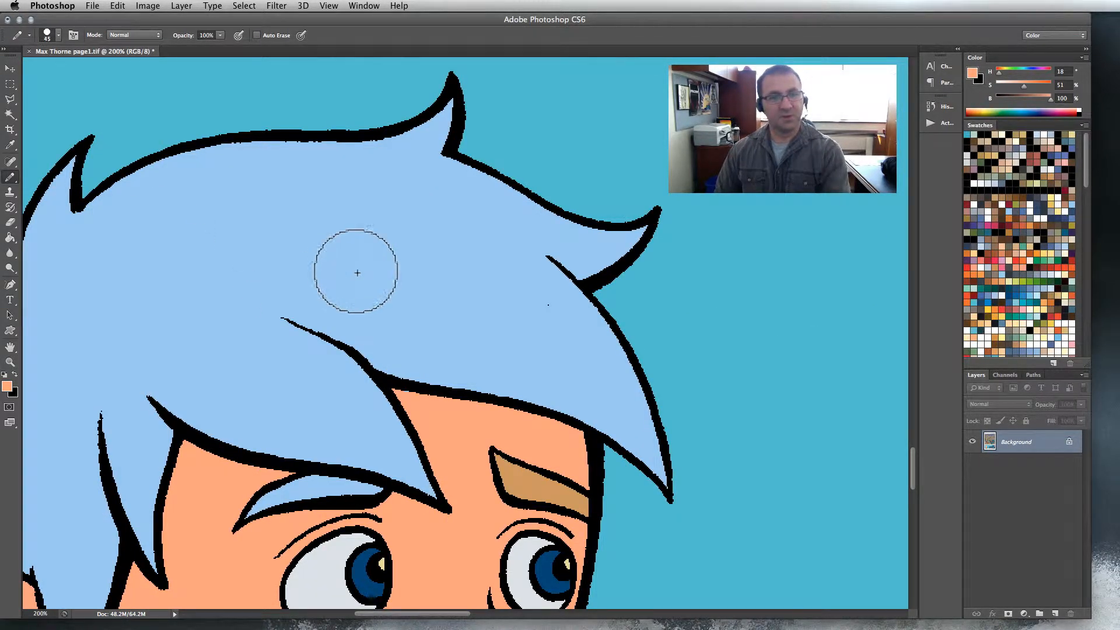
key("bracketright")
key("bracketright")
key("bracketright")
key("bracketright")
key("bracketright")
key("bracketright")
key("bracketright")
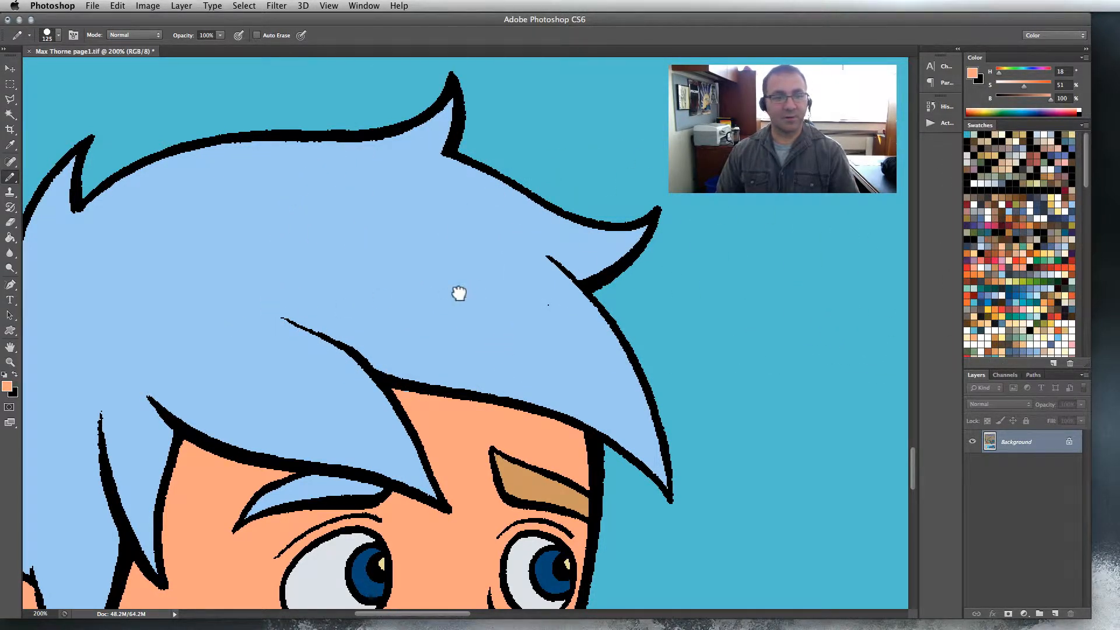
mouse_move(483, 300)
left_mouse_down()
mouse_move(370, 264)
mouse_move(464, 285)
mouse_move(378, 253)
mouse_move(363, 222)
mouse_move(250, 220)
mouse_move(182, 244)
mouse_move(272, 225)
mouse_move(239, 212)
mouse_move(179, 243)
mouse_move(201, 309)
mouse_move(173, 343)
mouse_move(248, 382)
mouse_move(214, 363)
left_mouse_up()
left_click_drag(144, 362, 475, 282)
mouse_move(395, 271)
left_mouse_down()
mouse_move(319, 324)
mouse_move(356, 274)
left_mouse_up()
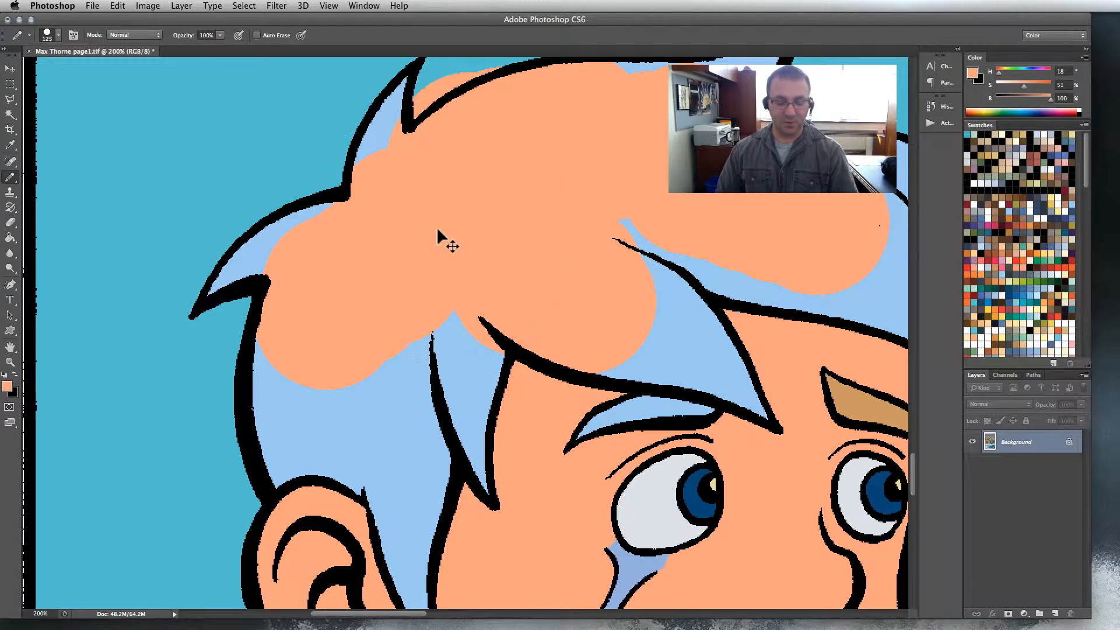
key("super+z")
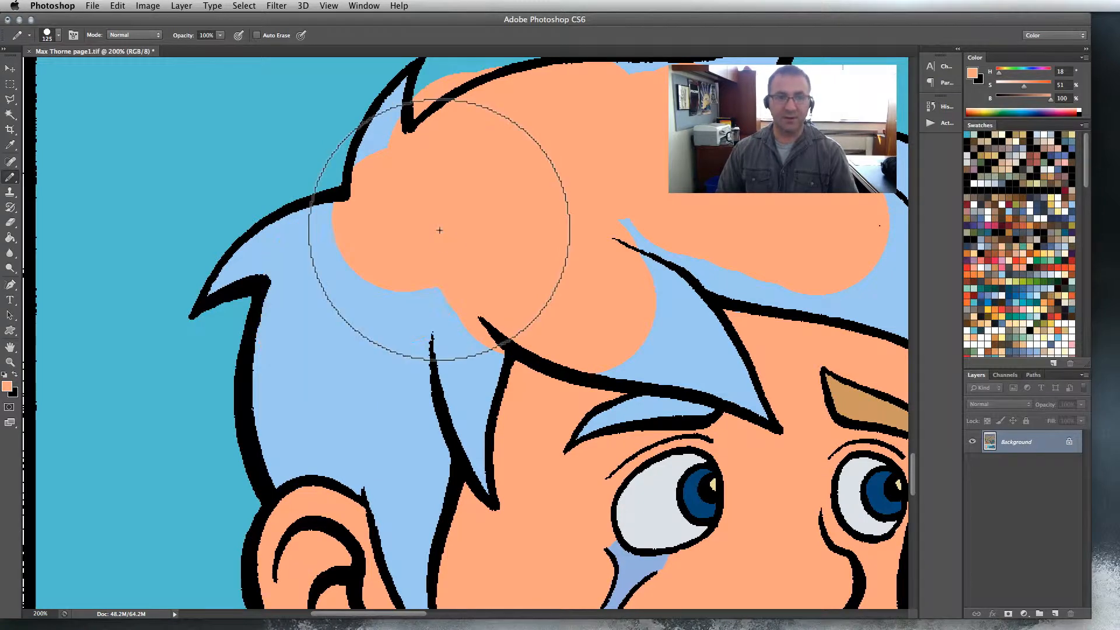
Review the page's lower panels with the whole boy and dragon artwork in view.
left_click(10, 362)
left_click(303, 352, "alt")
left_click(302, 352, "alt")
left_click(302, 352, "alt")
left_click(488, 423, "alt")
left_click(487, 423, "alt")
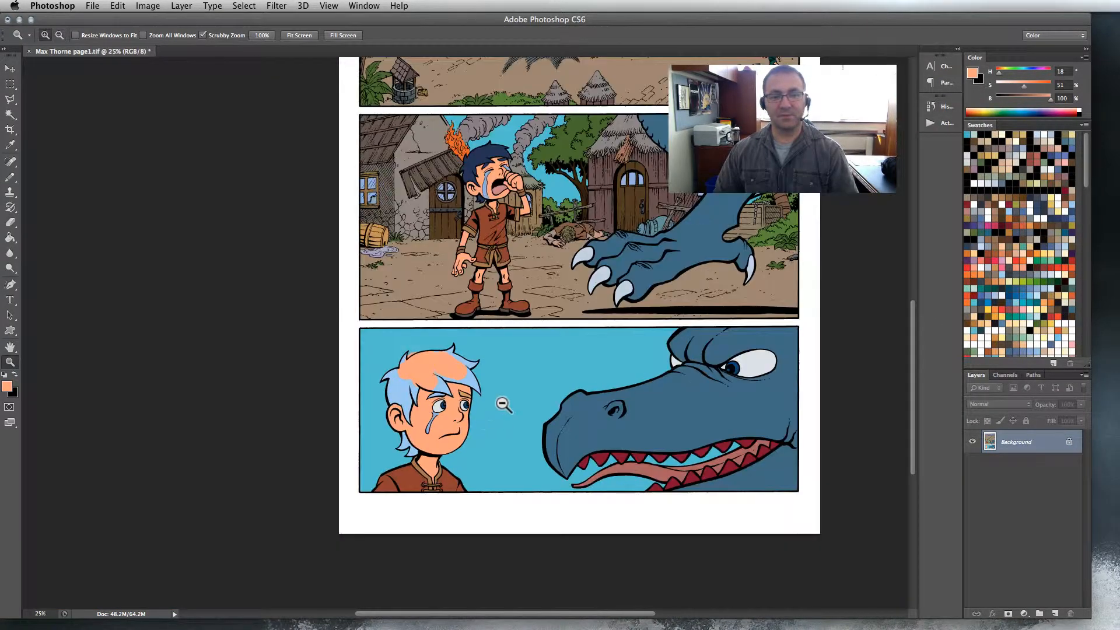
scroll(470, 454, "up", 5)
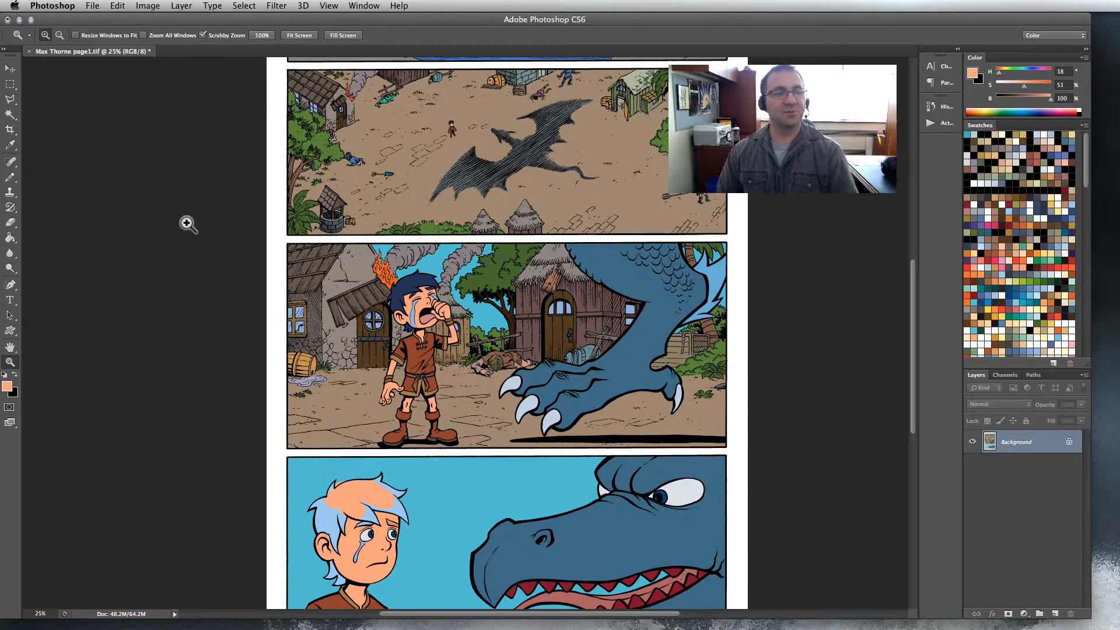
left_click(10, 99)
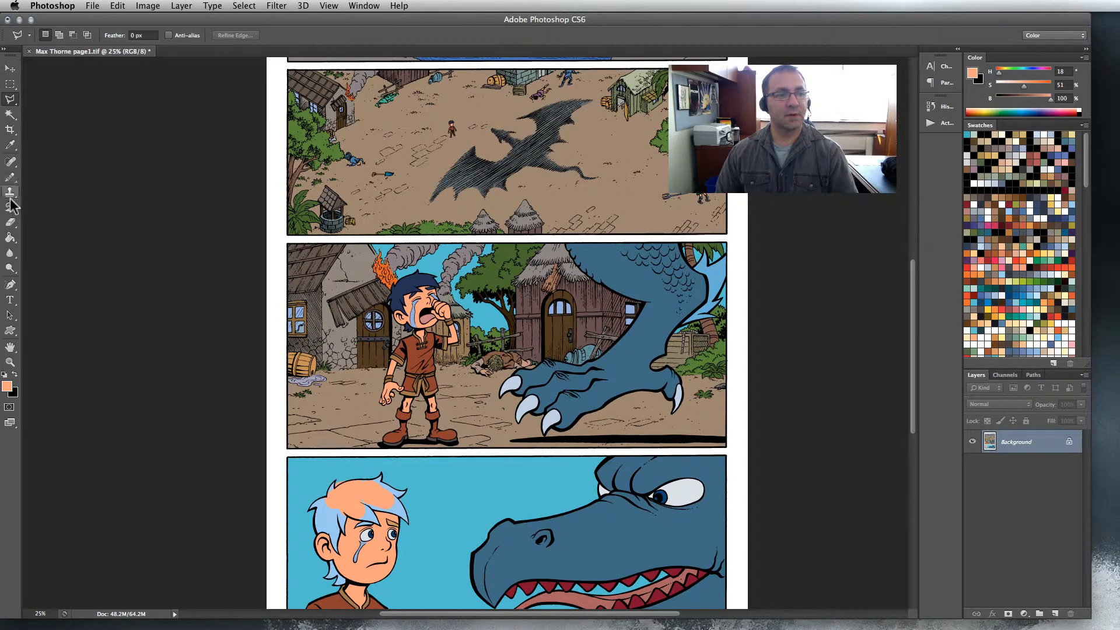
left_click(11, 251)
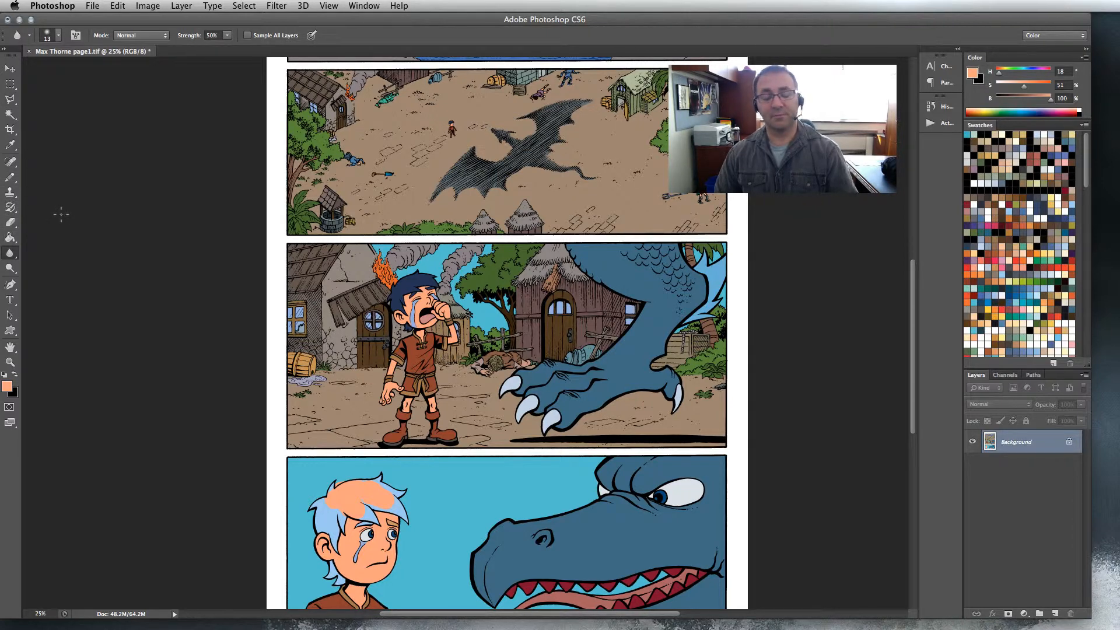
scroll(496, 332, "down", 4)
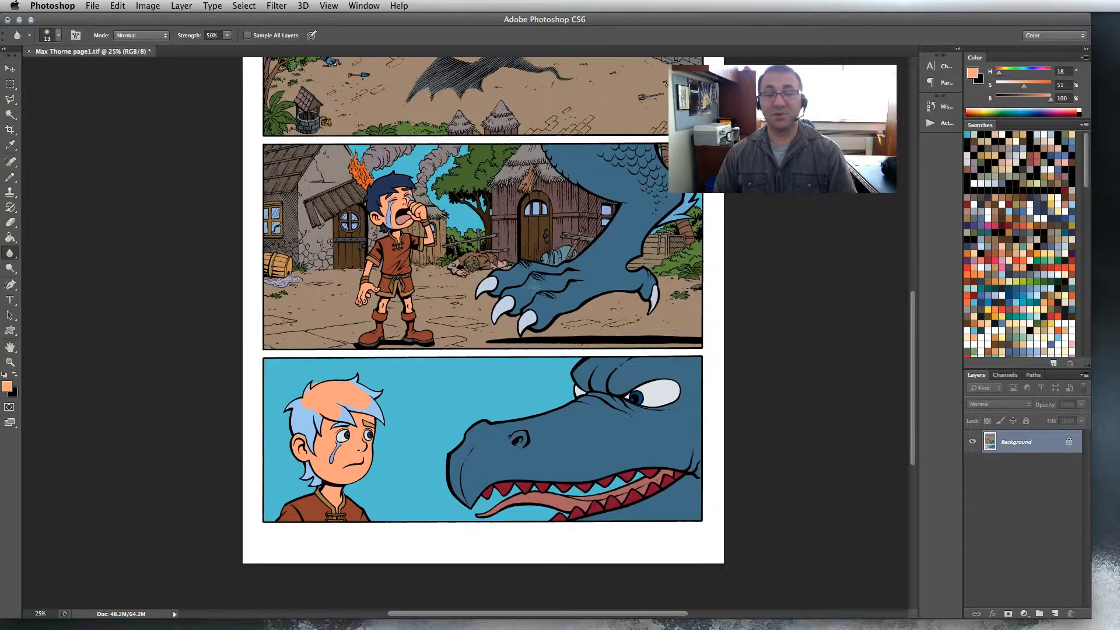
Lasso the ribbed band on the fallen blue jar by the hut door, fill it with gray-blue (H 224, S 18, B 57), and deselect.
left_click(10, 361)
left_click(519, 304)
left_click(527, 274)
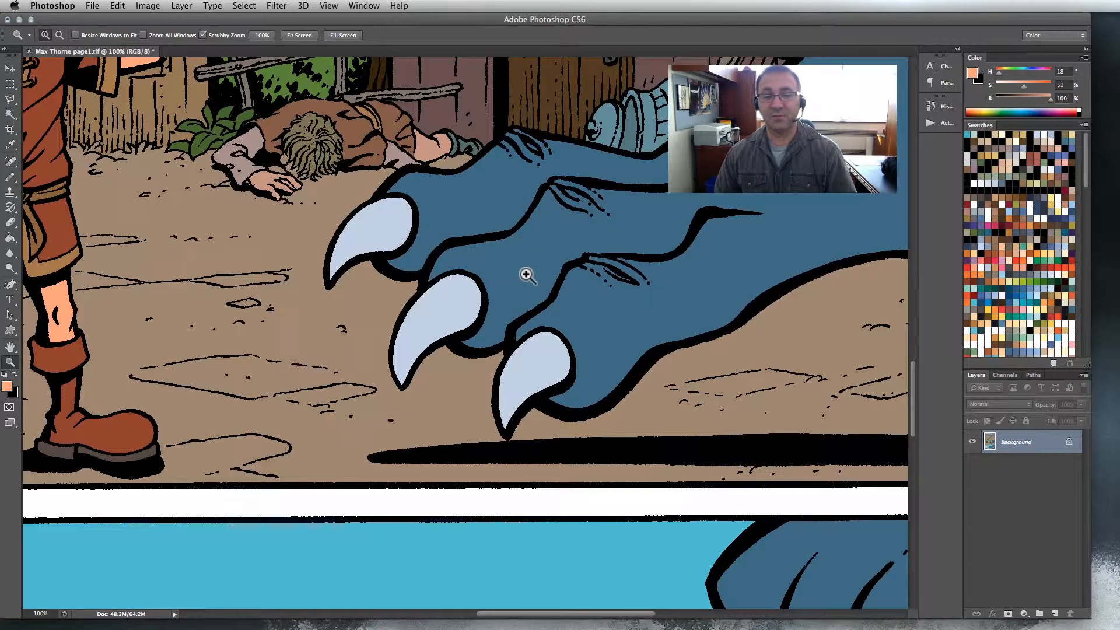
left_click_drag(525, 312, 573, 383)
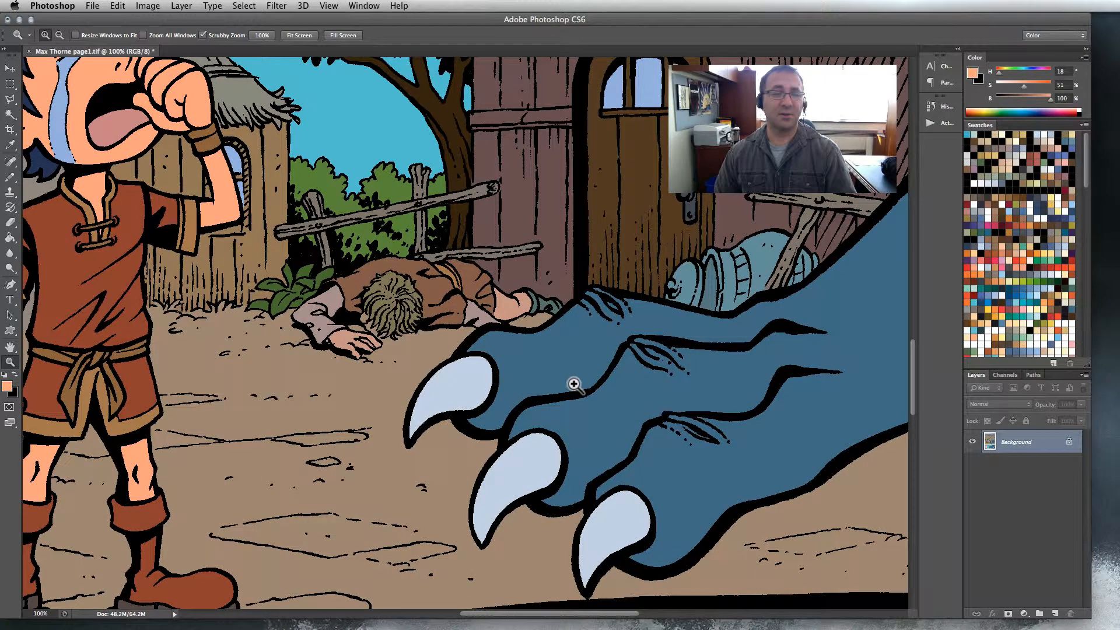
left_click(473, 311, "alt")
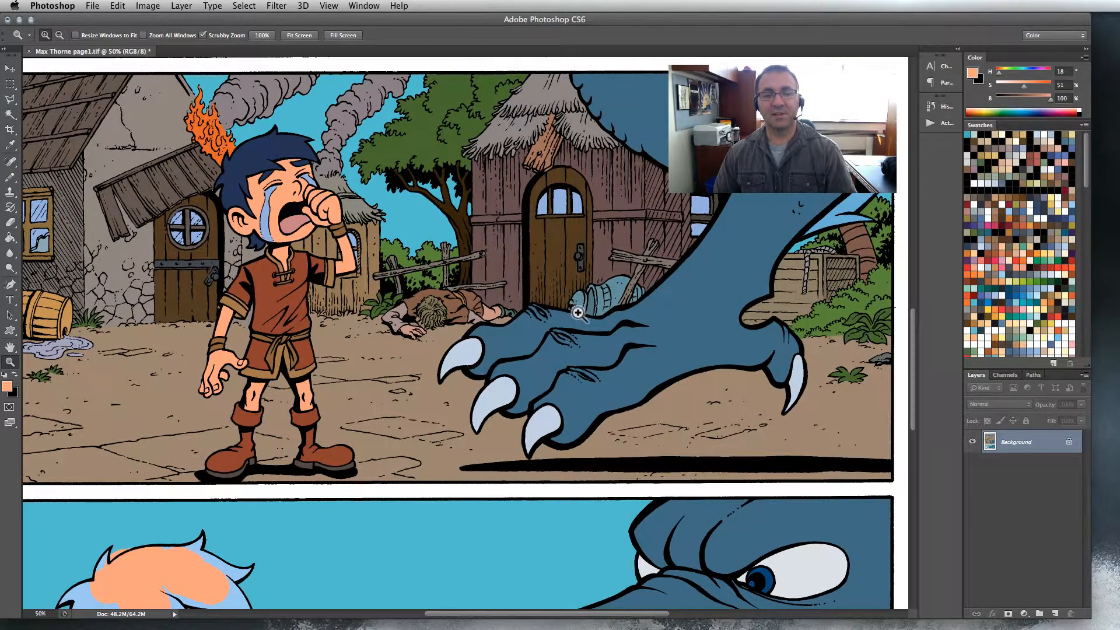
left_click(605, 300)
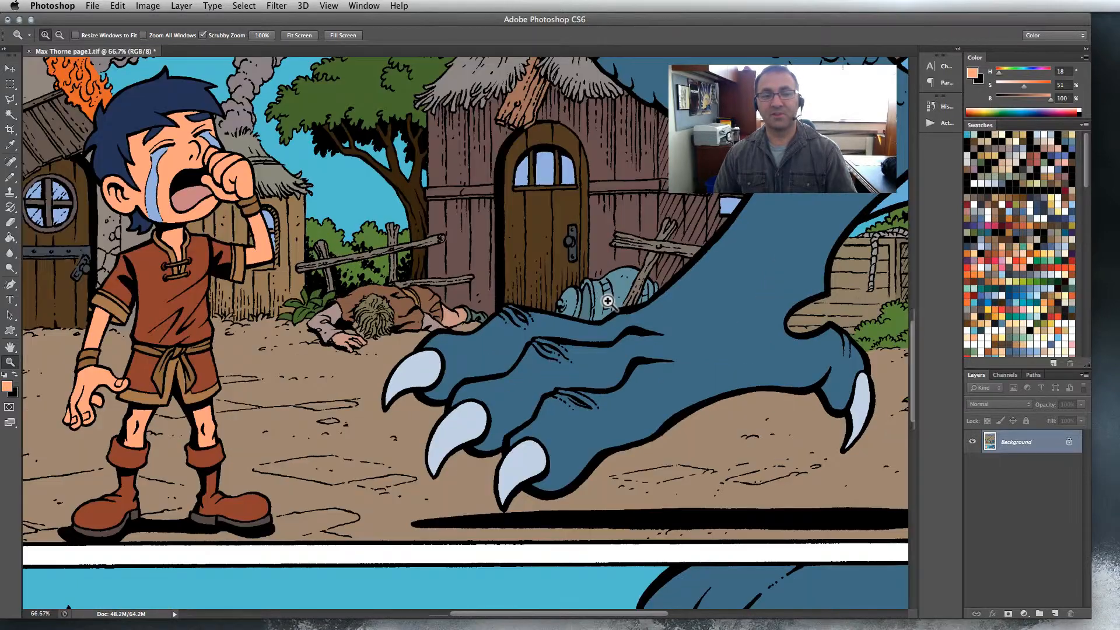
left_click(604, 299)
left_click(605, 301)
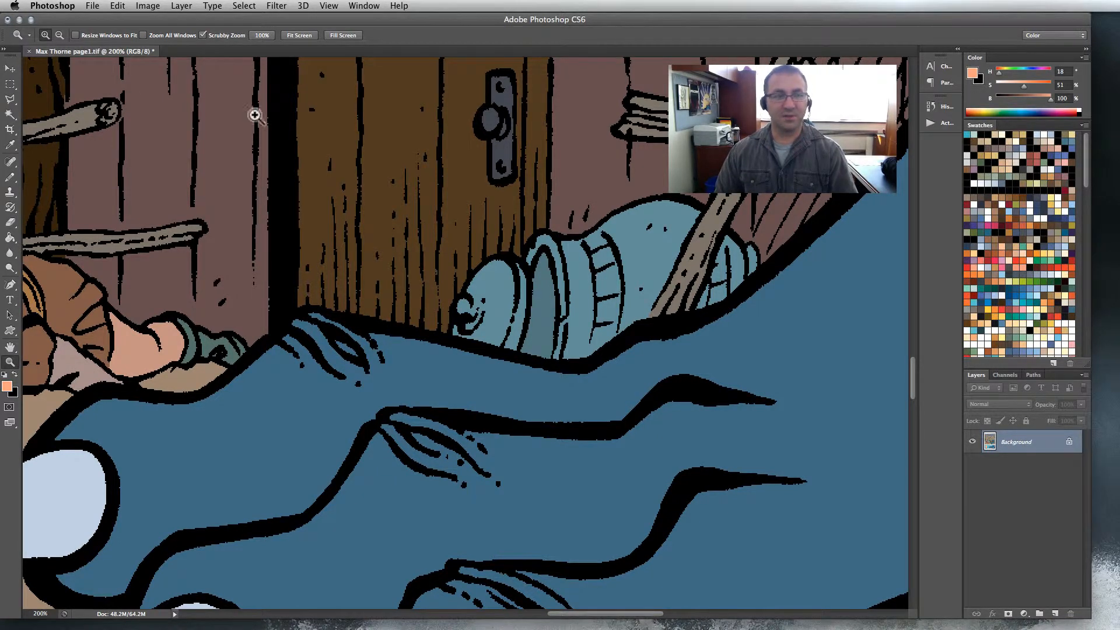
left_click(10, 99)
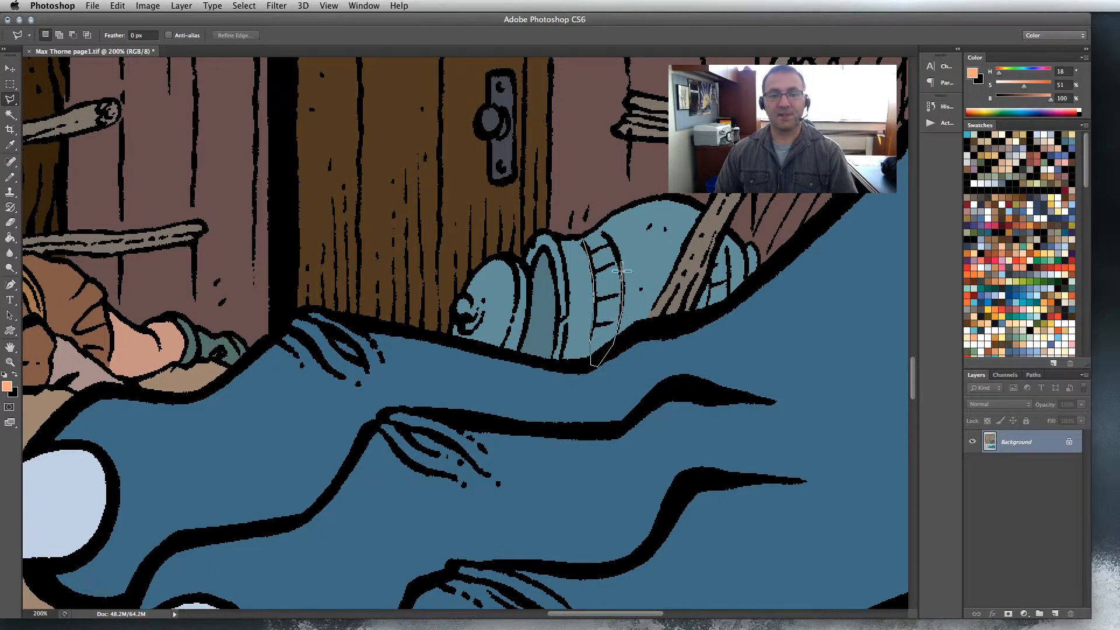
double_click(585, 214)
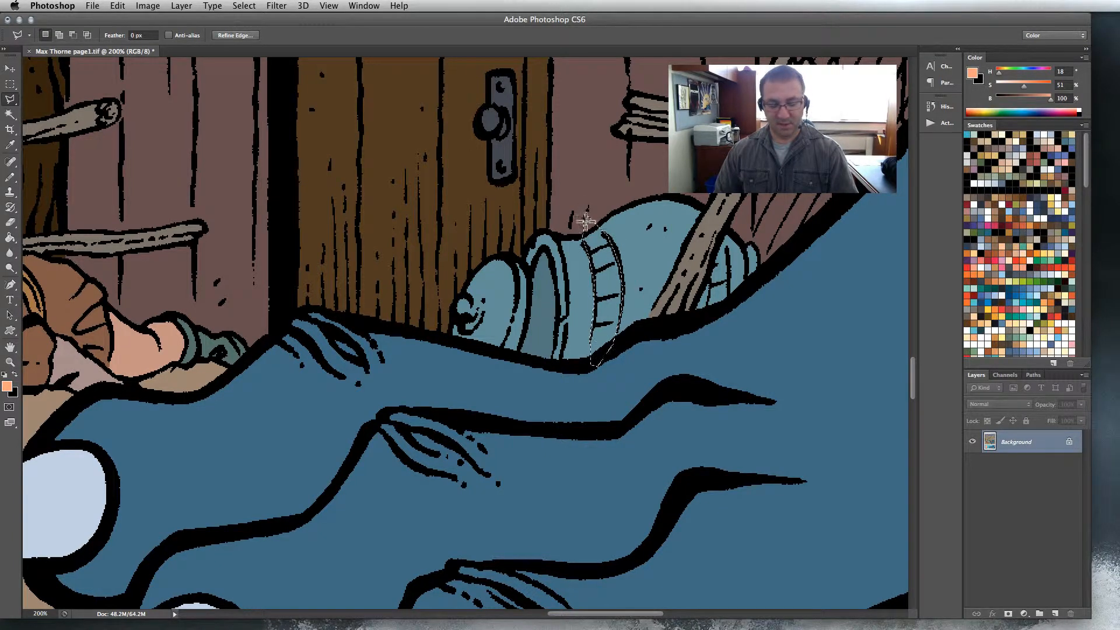
key("g")
left_click(1049, 196)
left_click(609, 264)
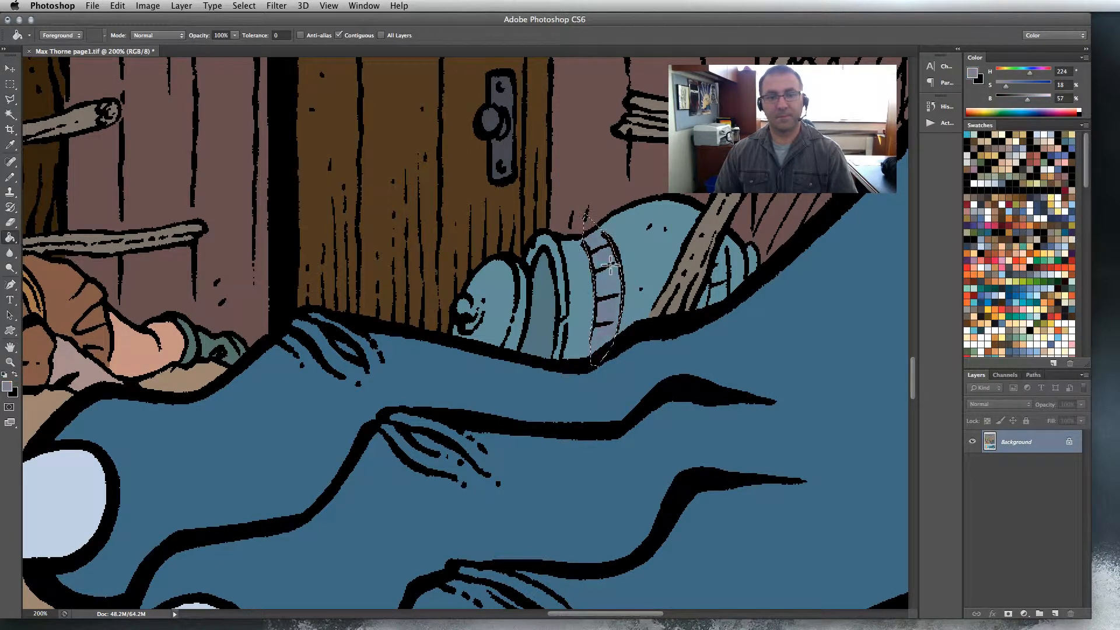
key("super+d")
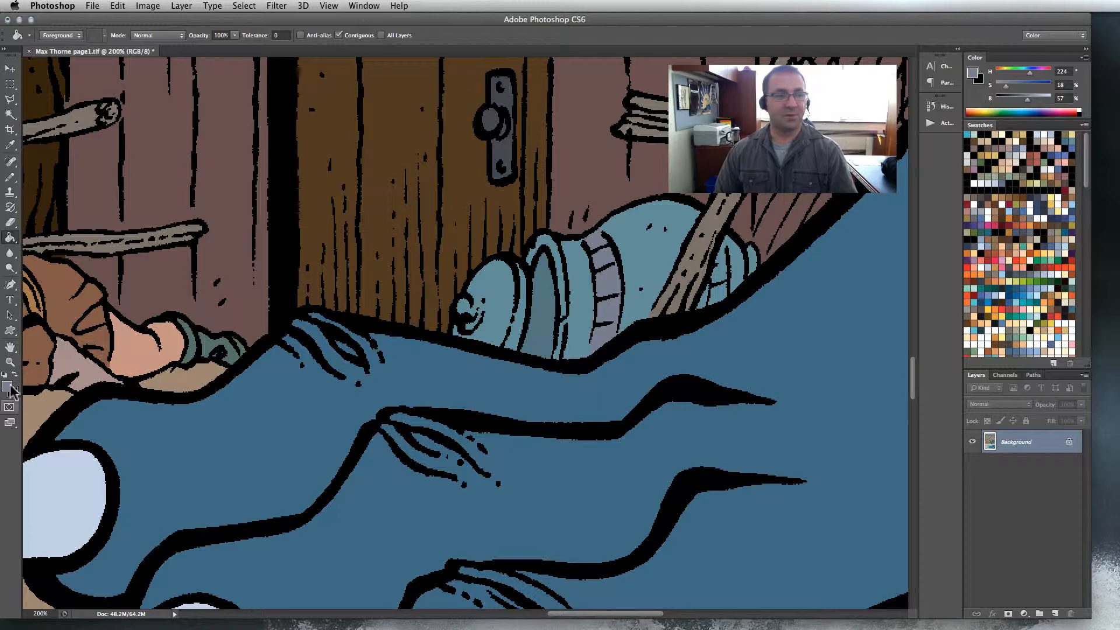
Lasso the horizontal beam between the hut door and window, fill it with dark brown (H 0, S 26, B 31), and deselect.
left_click(10, 362)
left_click(338, 380, "alt")
left_click(333, 408, "alt")
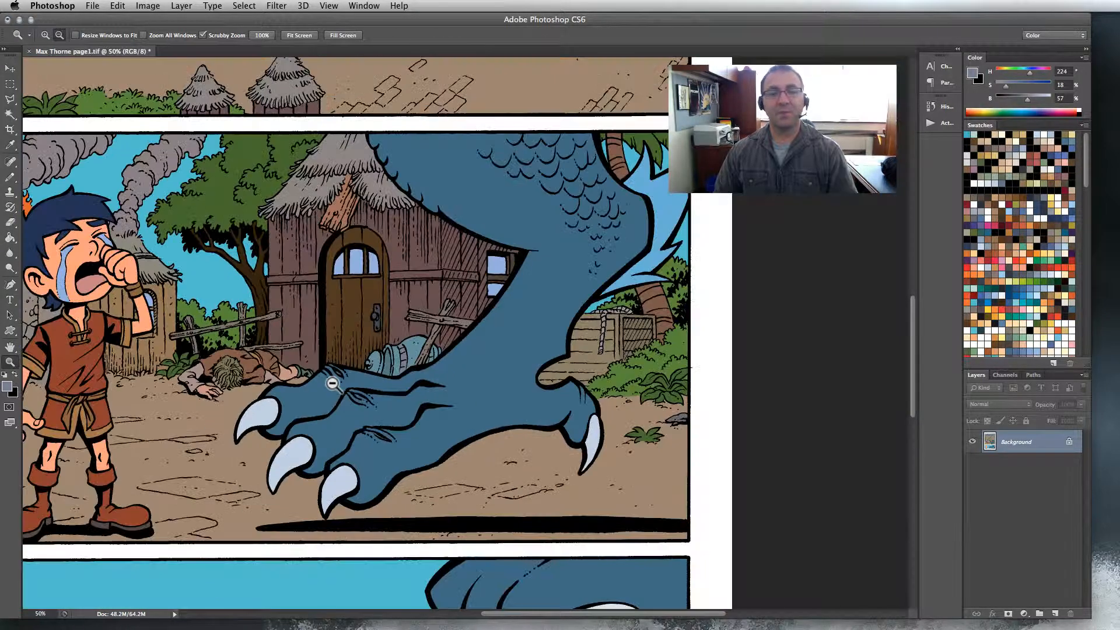
left_click(318, 422, "alt")
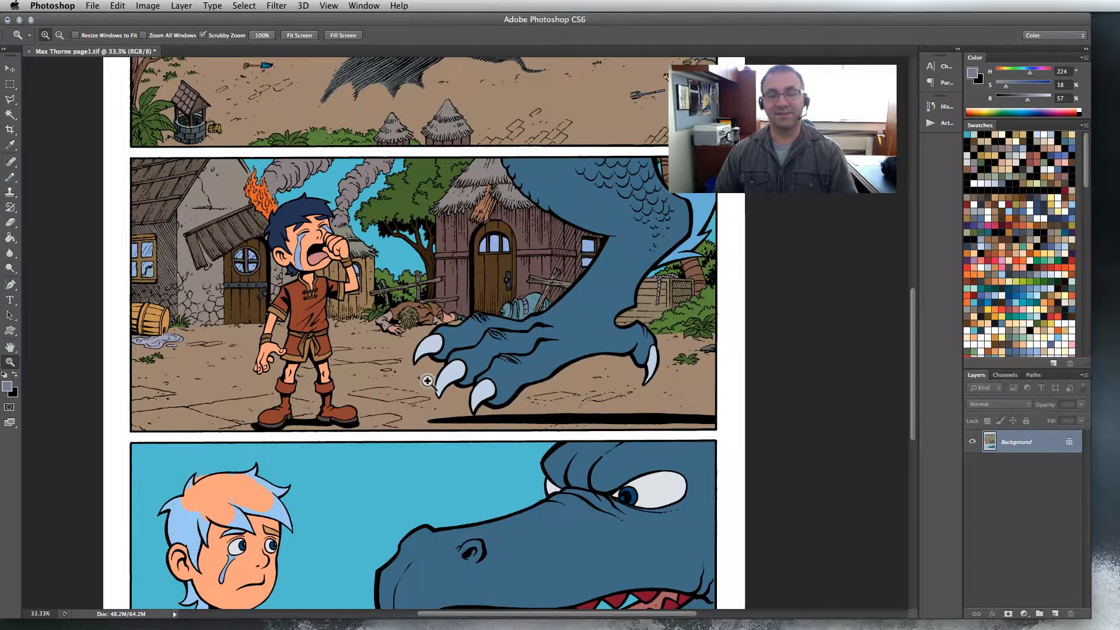
left_click(564, 268)
left_click(565, 268)
left_click(565, 268)
left_click(567, 267)
left_click_drag(543, 210, 563, 245)
left_click(535, 224, "alt")
left_click(495, 227)
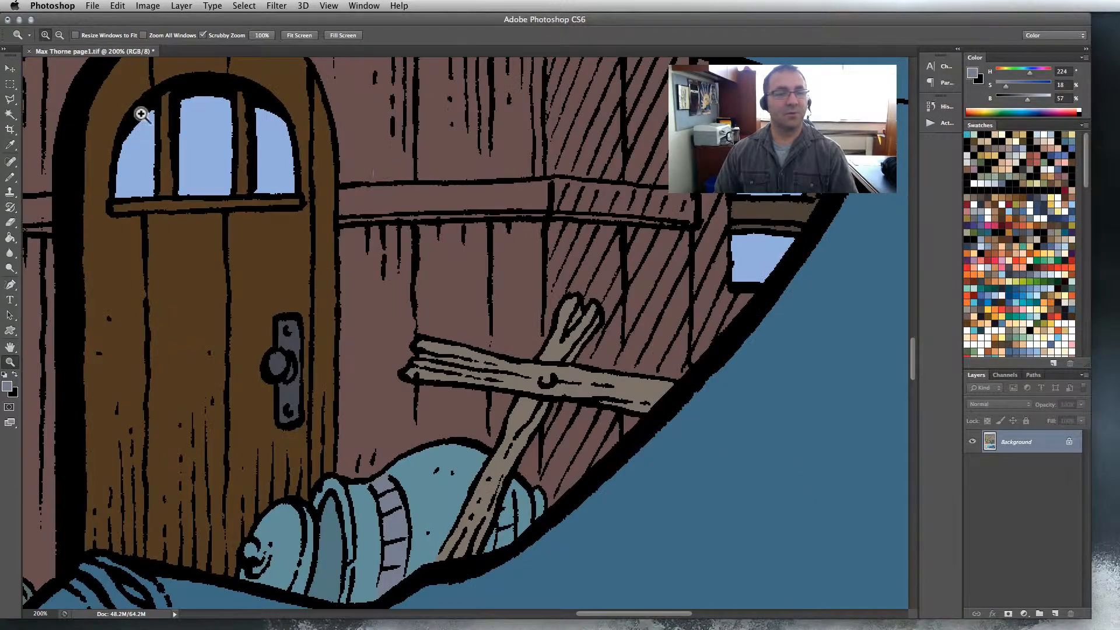
left_click(11, 101)
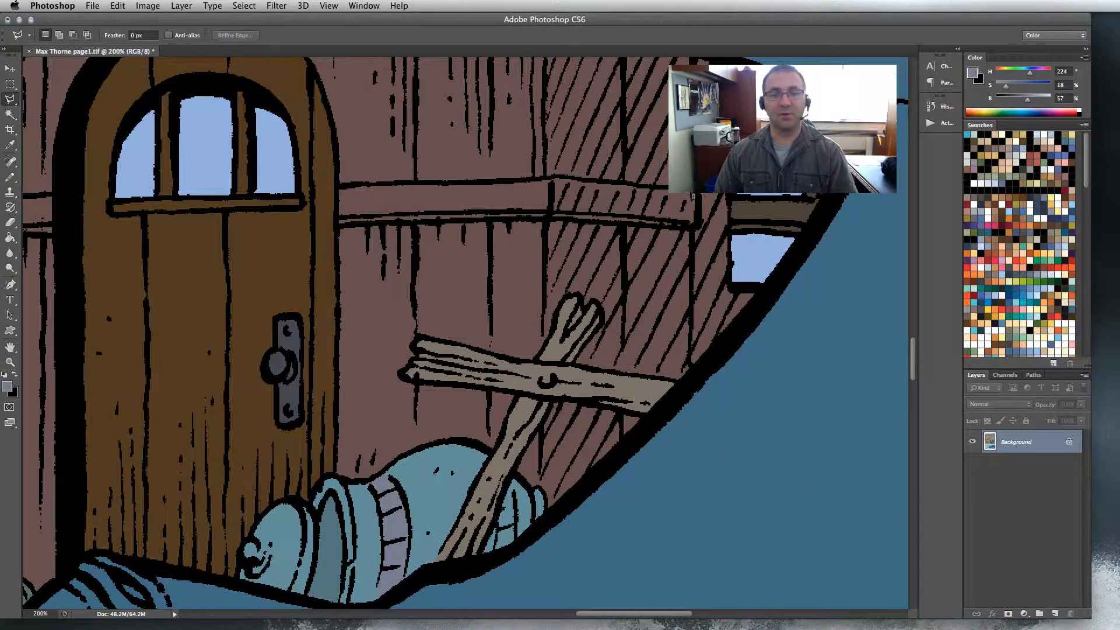
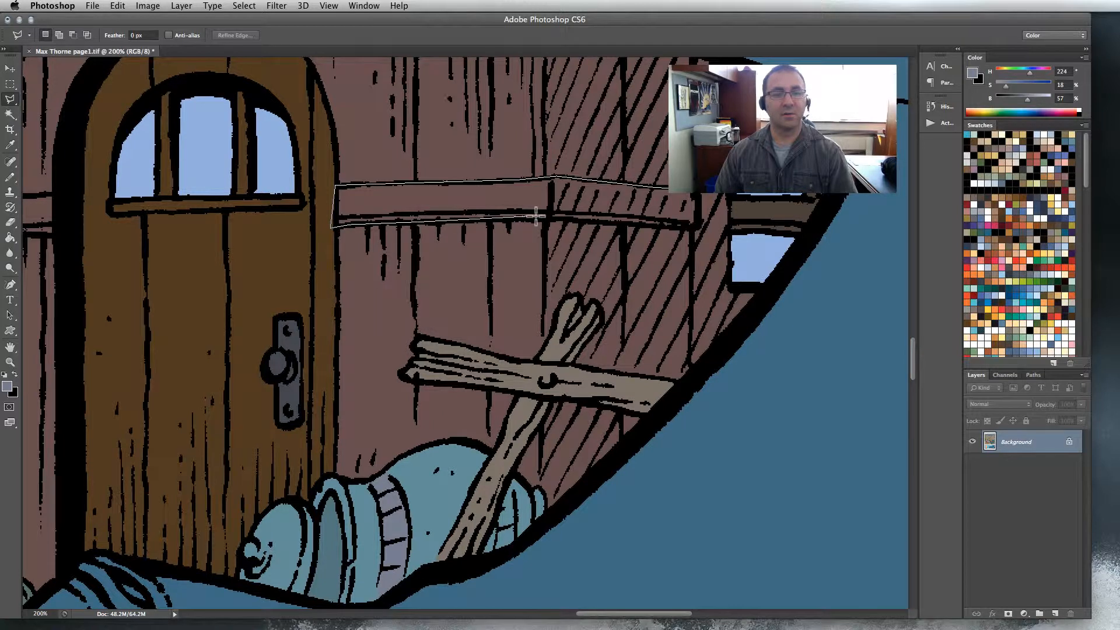
left_click(697, 199)
key("g")
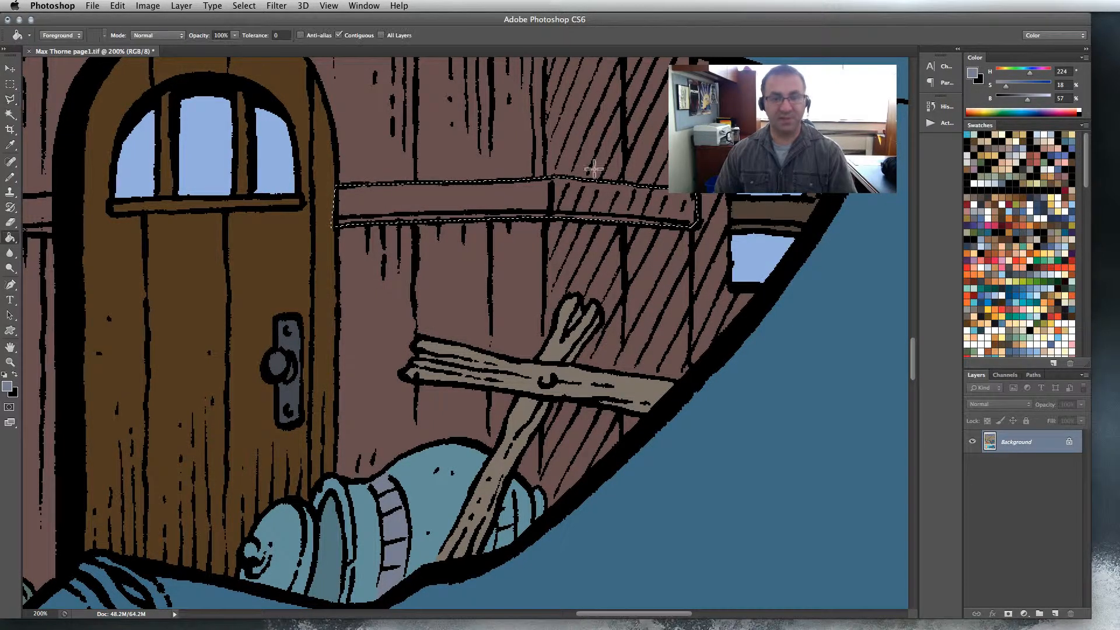
left_click(502, 170, "alt")
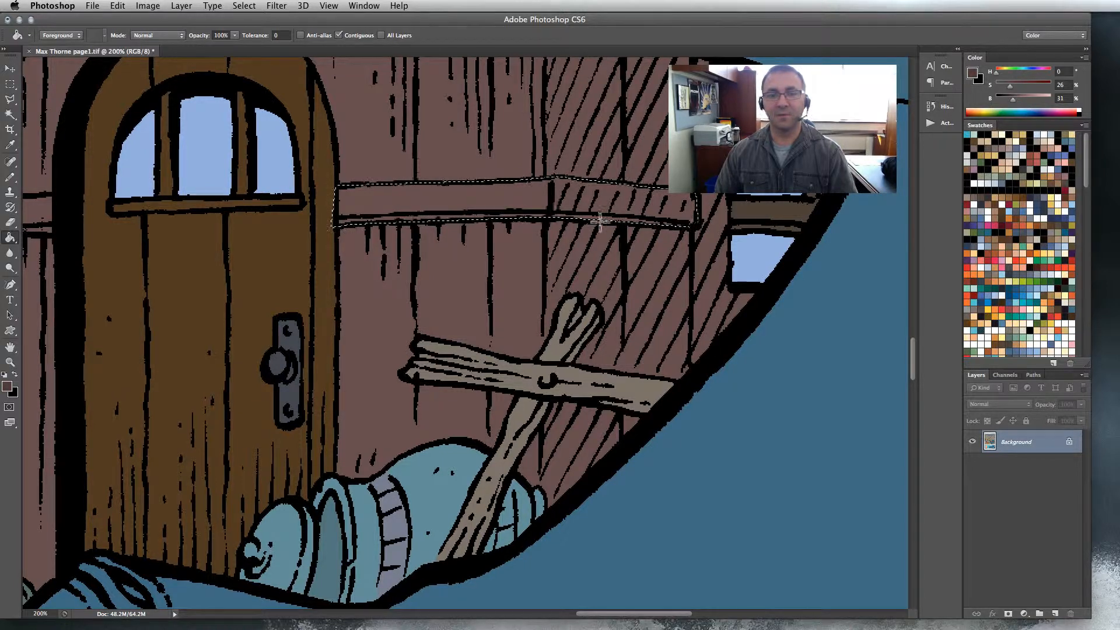
left_click(592, 192)
key("ctrl+d")
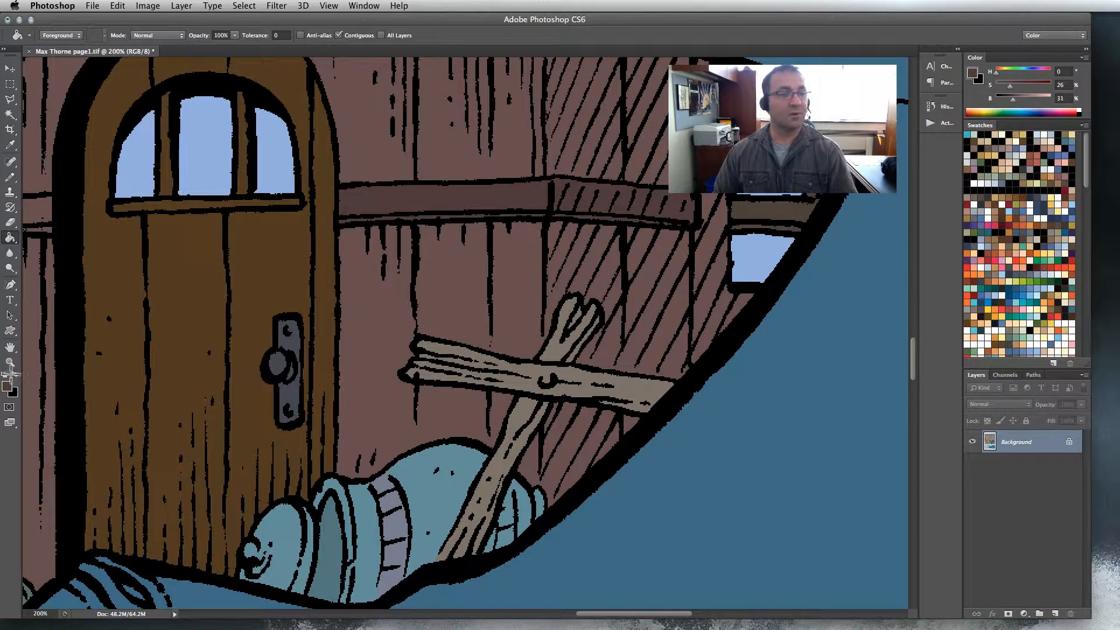
Examine the hut's wall beam and jar band against the rest of the crying boy panel.
left_click(10, 363)
left_click(394, 373, "alt")
left_click(394, 373, "alt")
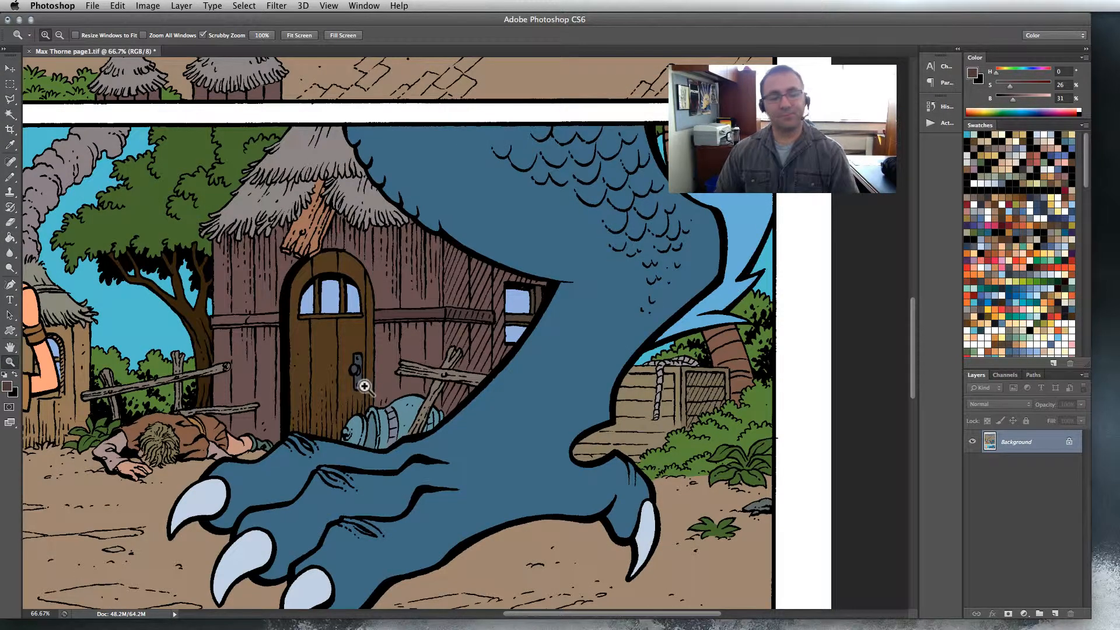
left_click(378, 353)
left_click(378, 353)
left_click(373, 356, "alt")
left_click(374, 360, "alt")
left_click(373, 360, "alt")
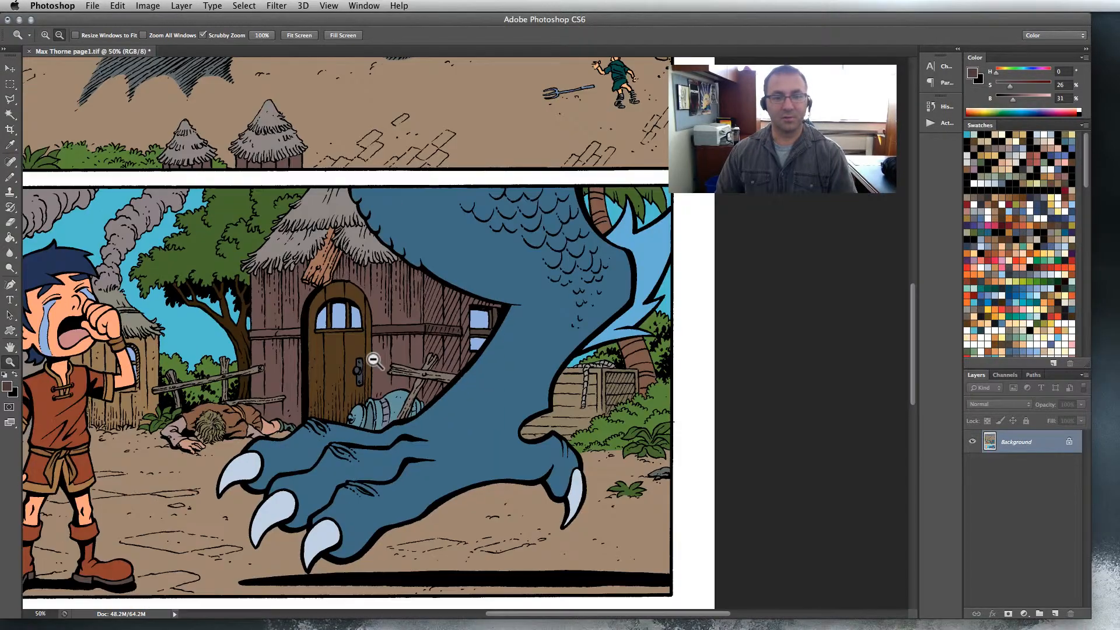
left_click(373, 360, "alt")
left_click(446, 385, "alt")
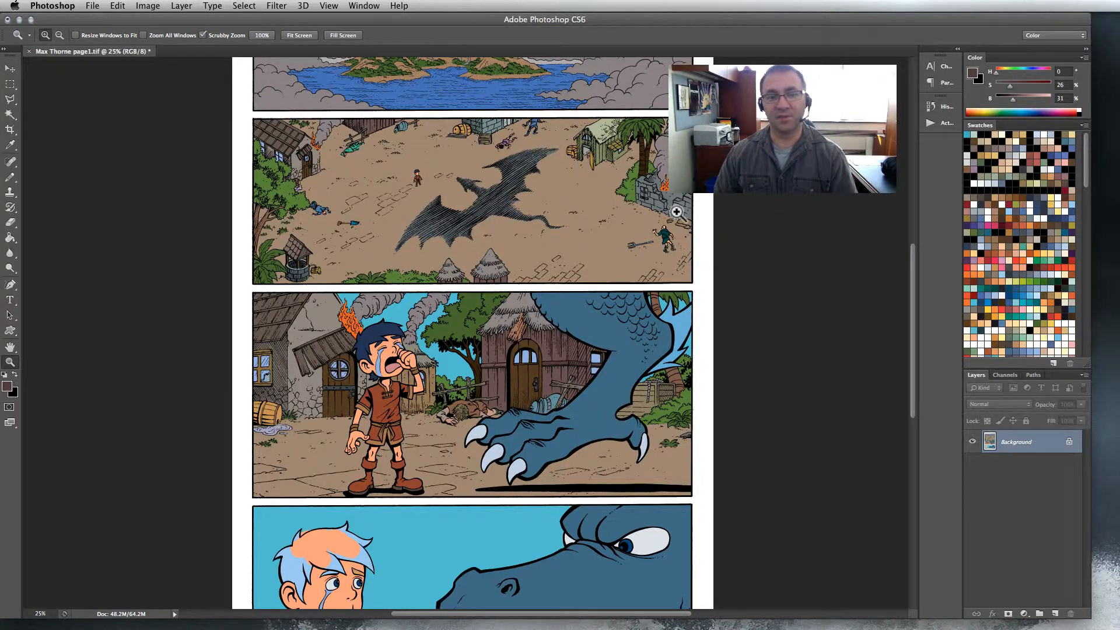
Inspect the burning stone ruin and the villager with the pitchfork in the dragon-shadow panel, and return to the page overview.
left_click(676, 212)
left_click(665, 204)
left_click(637, 185)
left_click(651, 203)
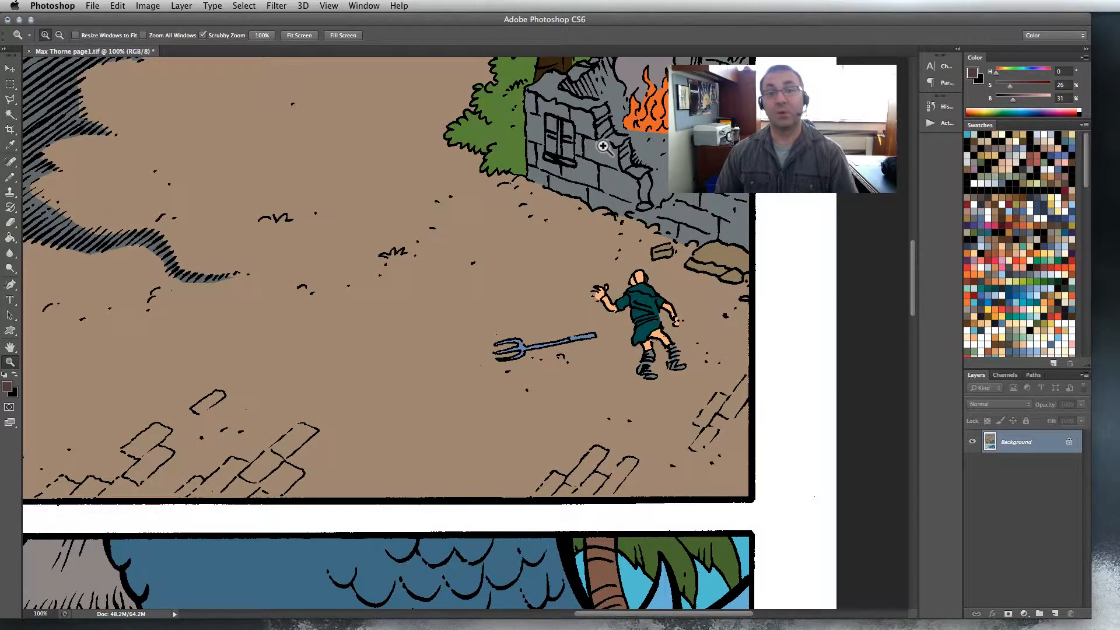
mouse_move(638, 187)
left_mouse_down()
mouse_move(592, 240)
mouse_move(519, 290)
left_mouse_up()
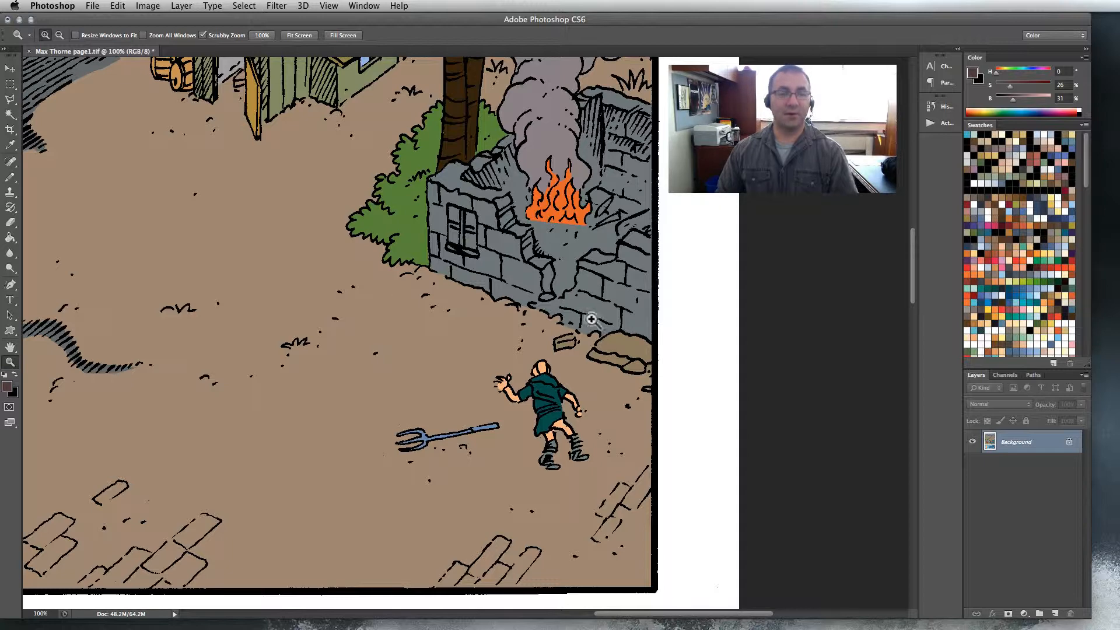
left_click(409, 329, "alt")
left_click(409, 329, "alt")
left_click(409, 329, "alt")
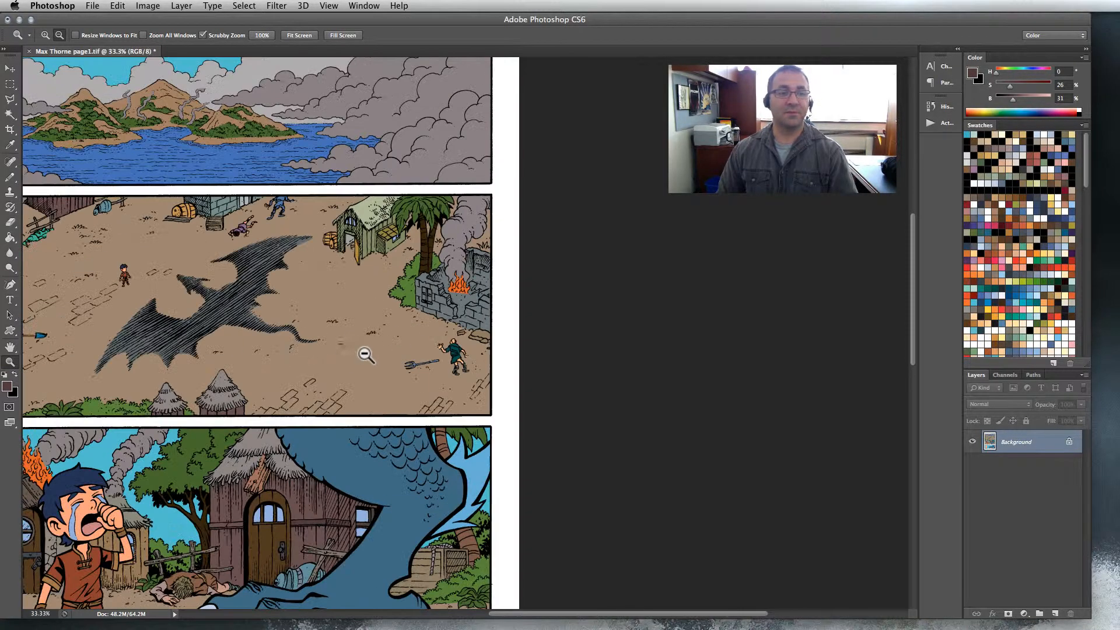
left_click_drag(368, 328, 547, 259)
left_click(408, 329, "alt")
left_click_drag(386, 350, 530, 287)
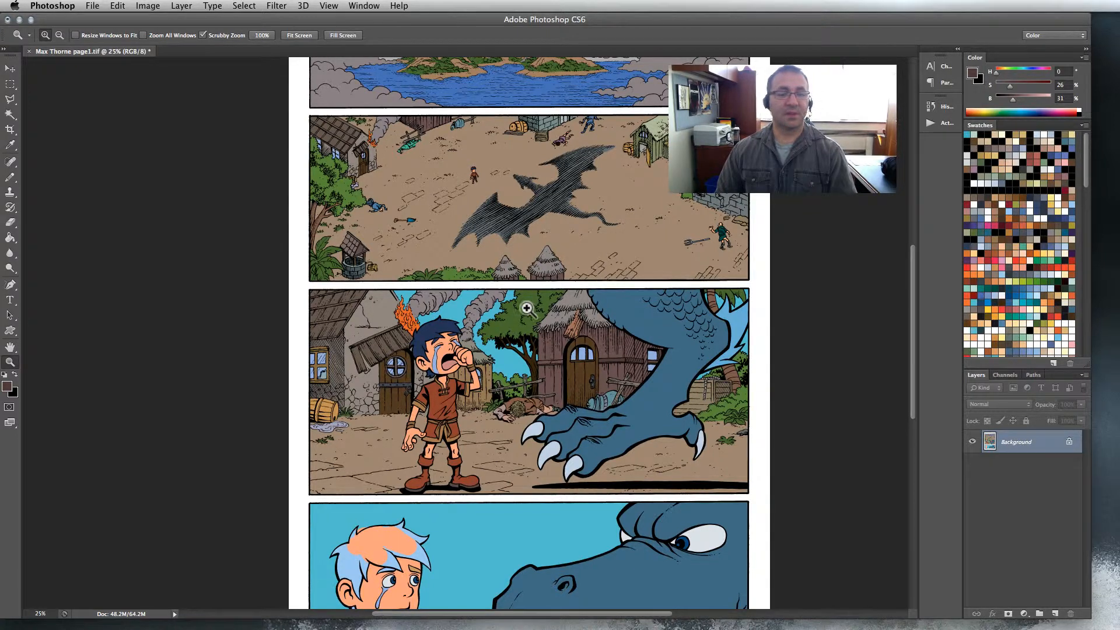
Start saving the page as a new file and create a folder named Colors in the parent folder of Flats.
left_click_drag(525, 307, 483, 234)
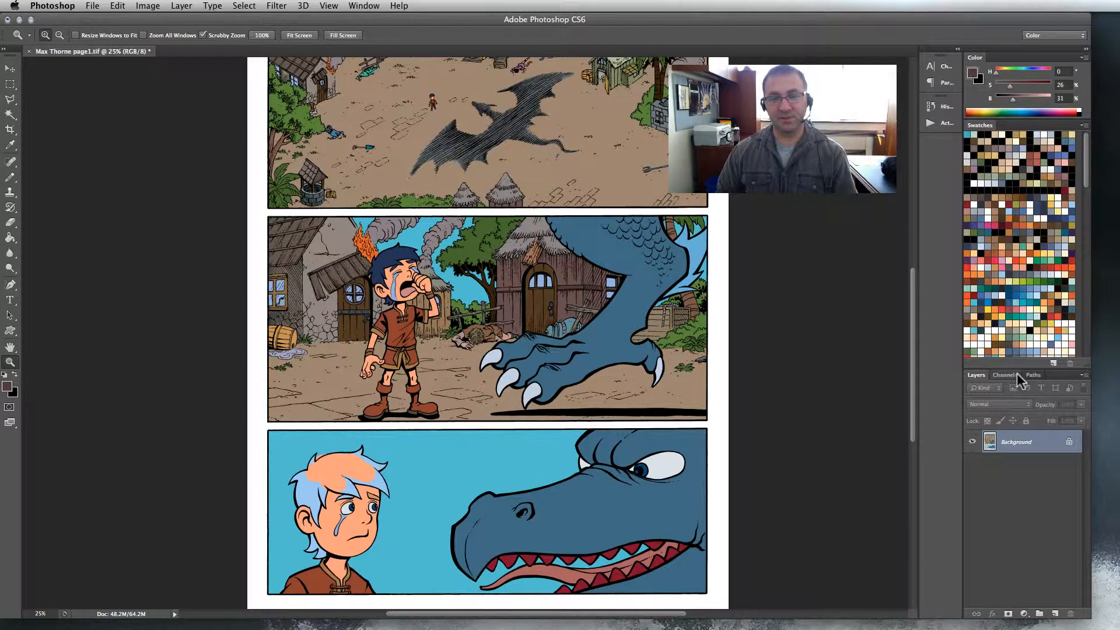
left_click(92, 6)
left_click(115, 143)
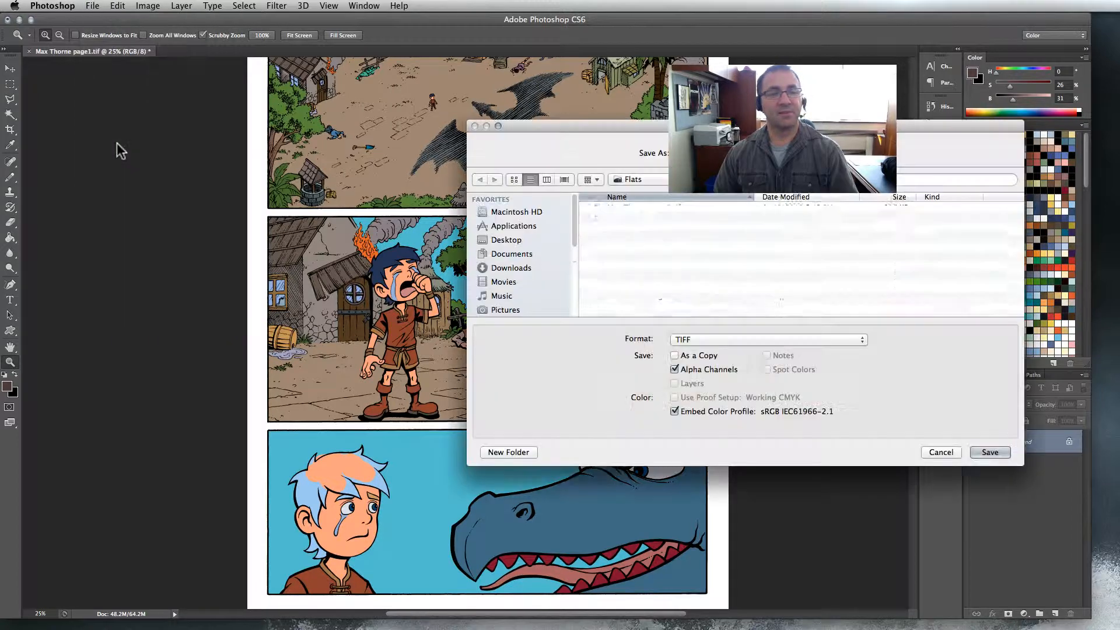
left_click(688, 179)
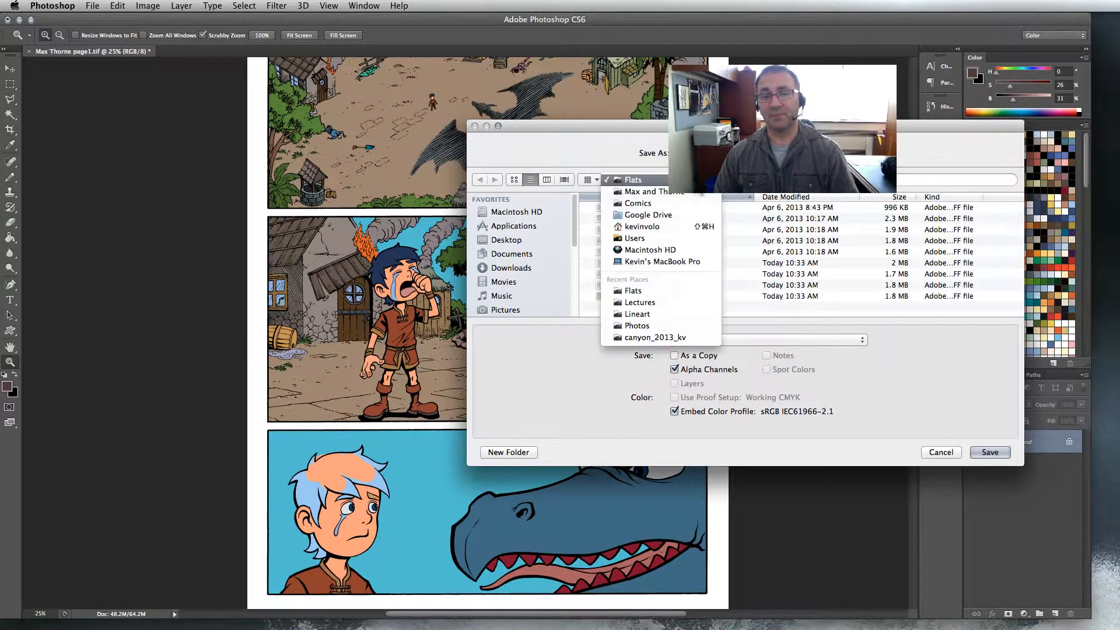
left_click(694, 181)
left_click(688, 180)
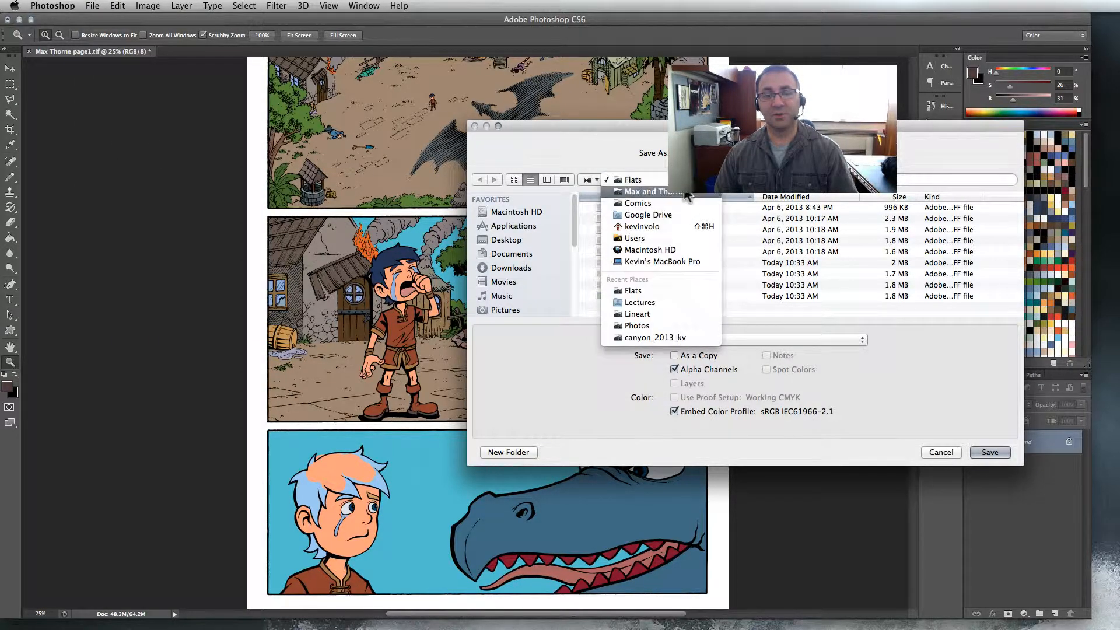
left_click(685, 192)
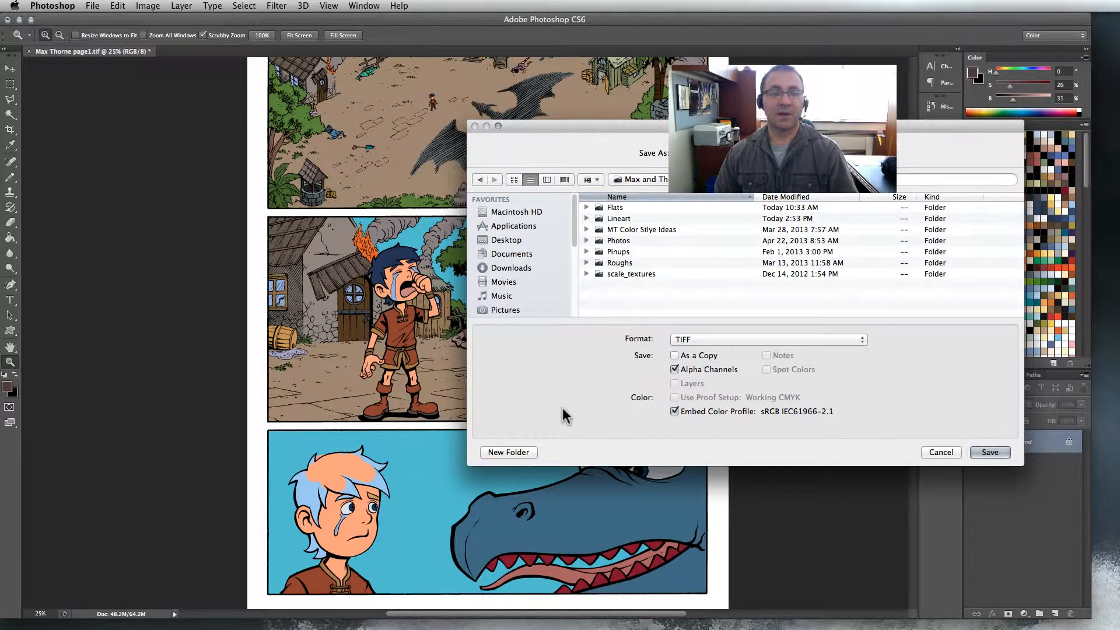
left_click(526, 452)
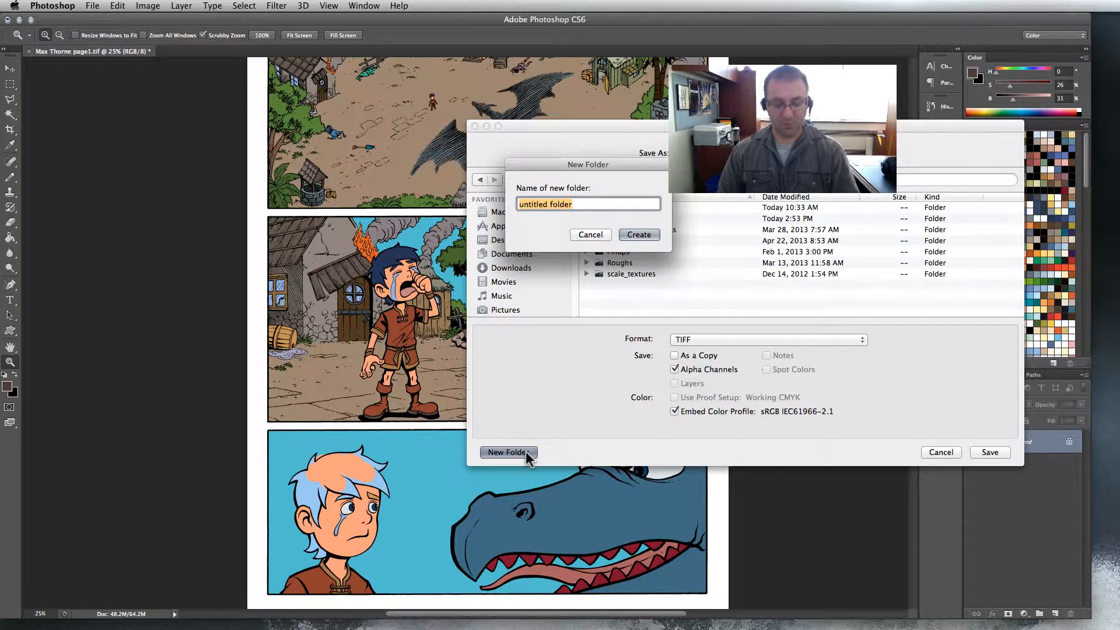
type("colors")
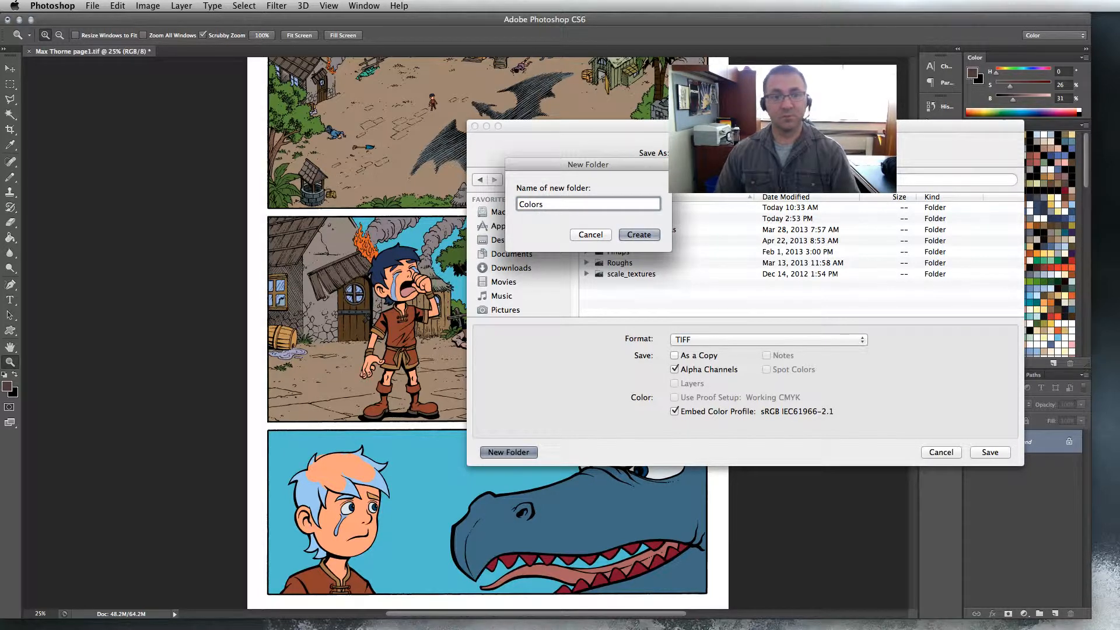
left_click(648, 235)
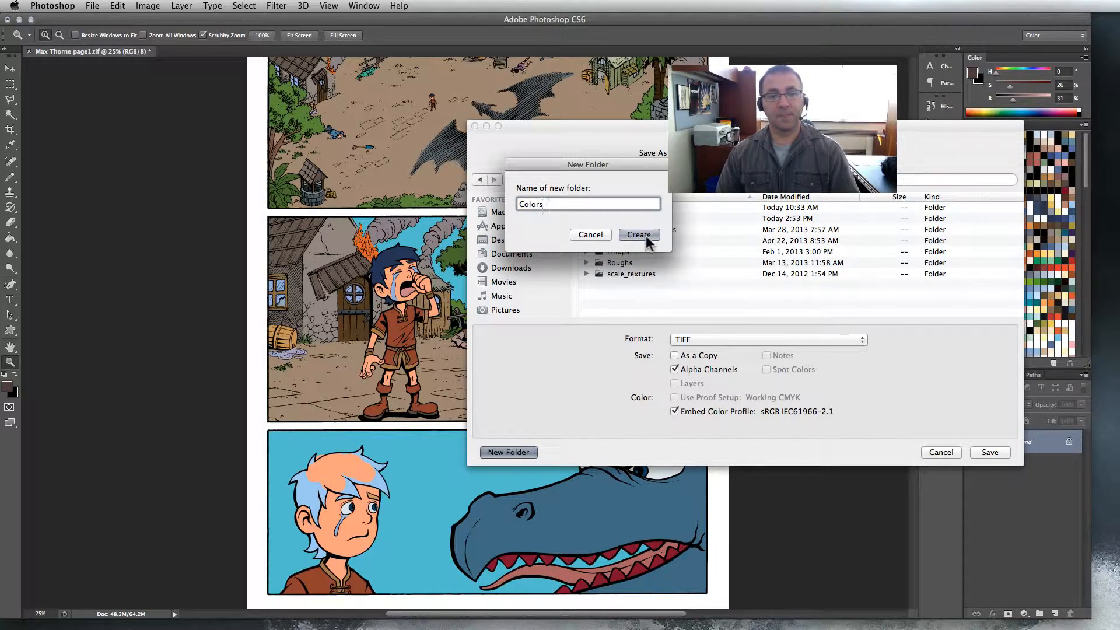
Save the page in Photoshop format in the Colors folder, with alpha channels included.
left_click(713, 339)
left_click(713, 129)
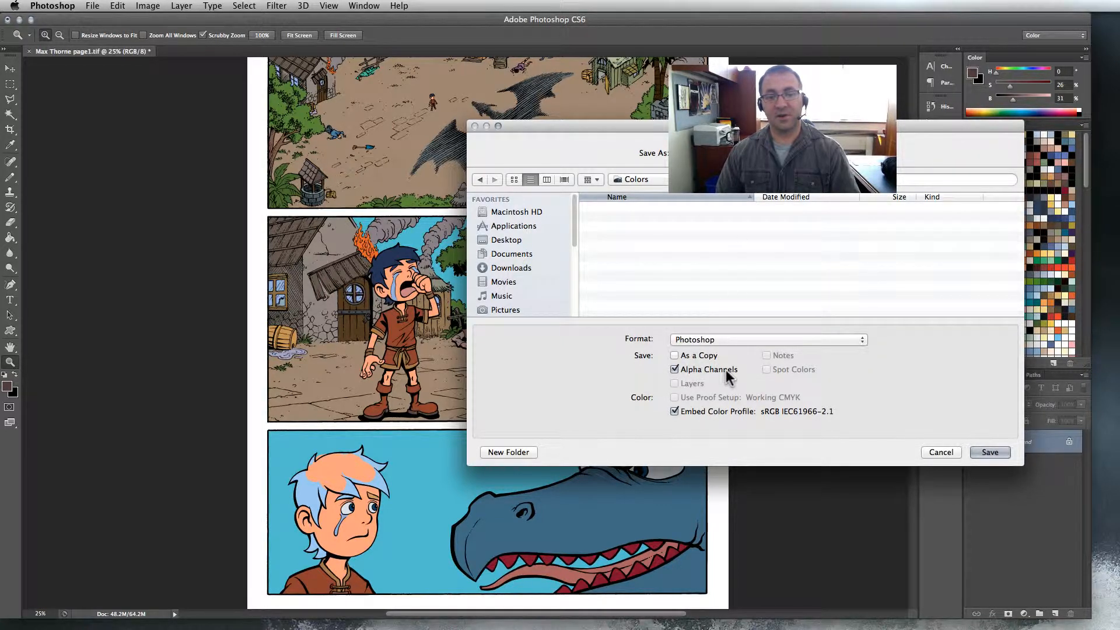
left_click(990, 452)
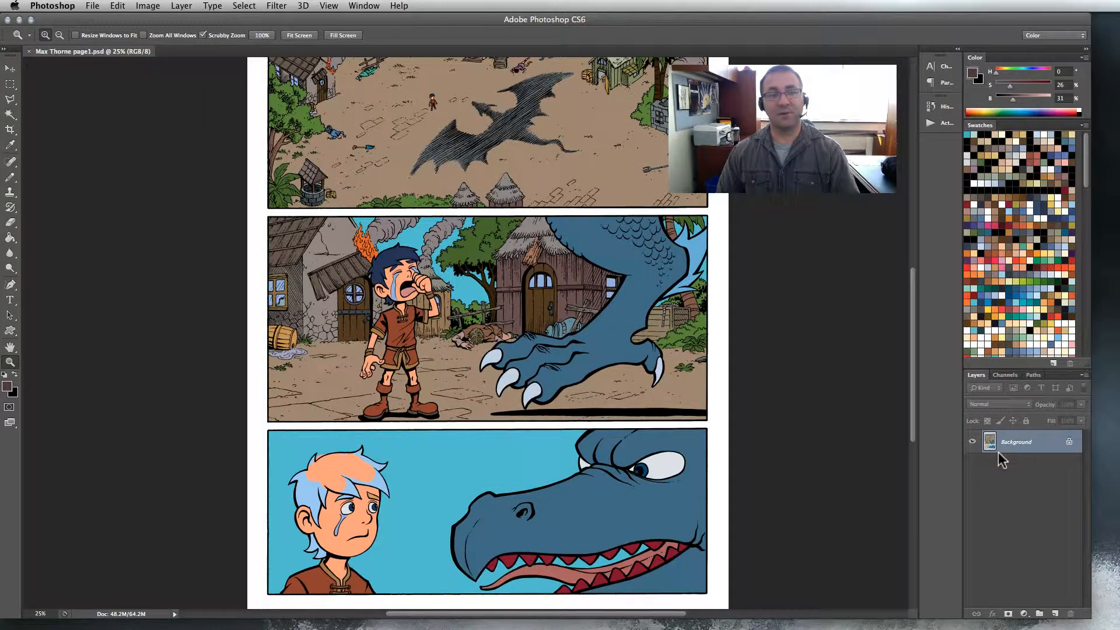
Examine the page's color channels and Alpha 1, its Background layer, and the flatted panels.
left_click(1006, 375)
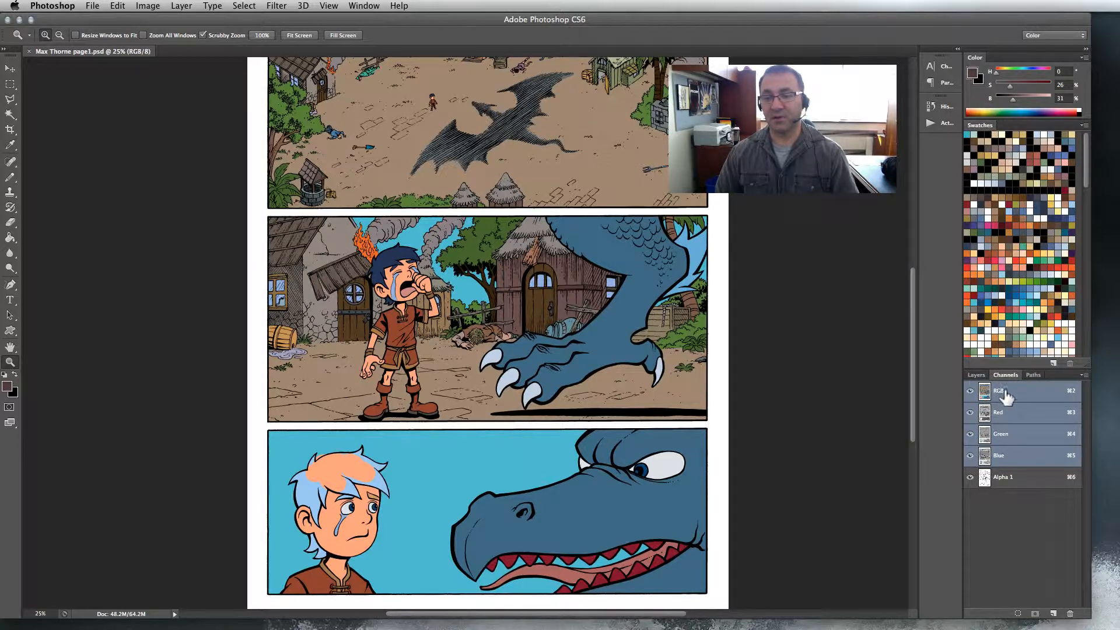
left_click(976, 376)
scroll(523, 443, "up", 5)
scroll(523, 444, "left", 3)
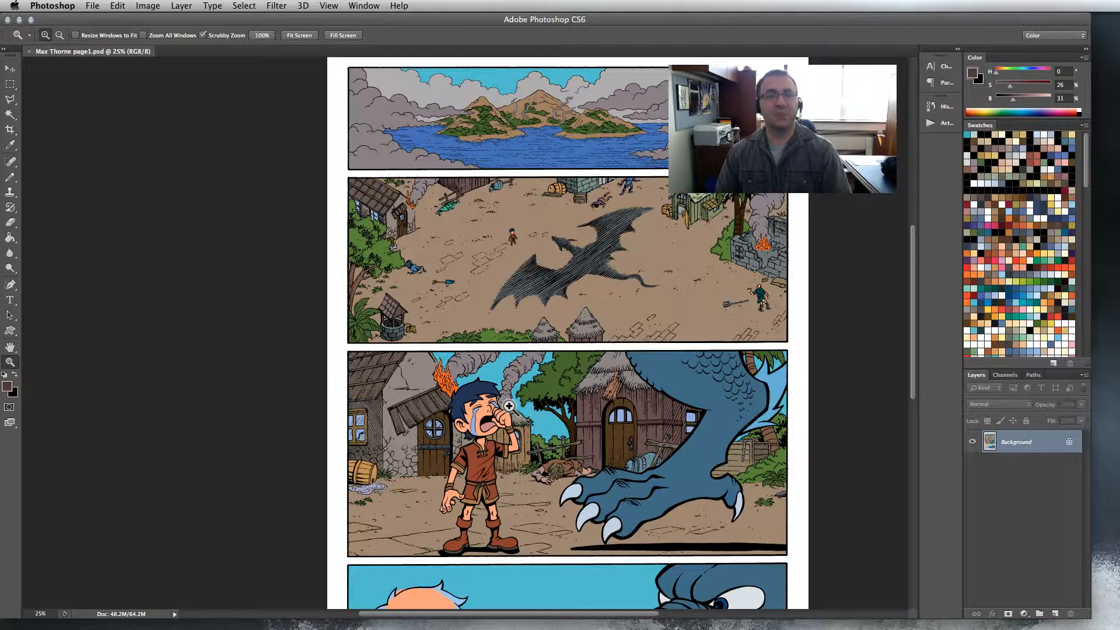
left_click_drag(665, 438, 636, 408)
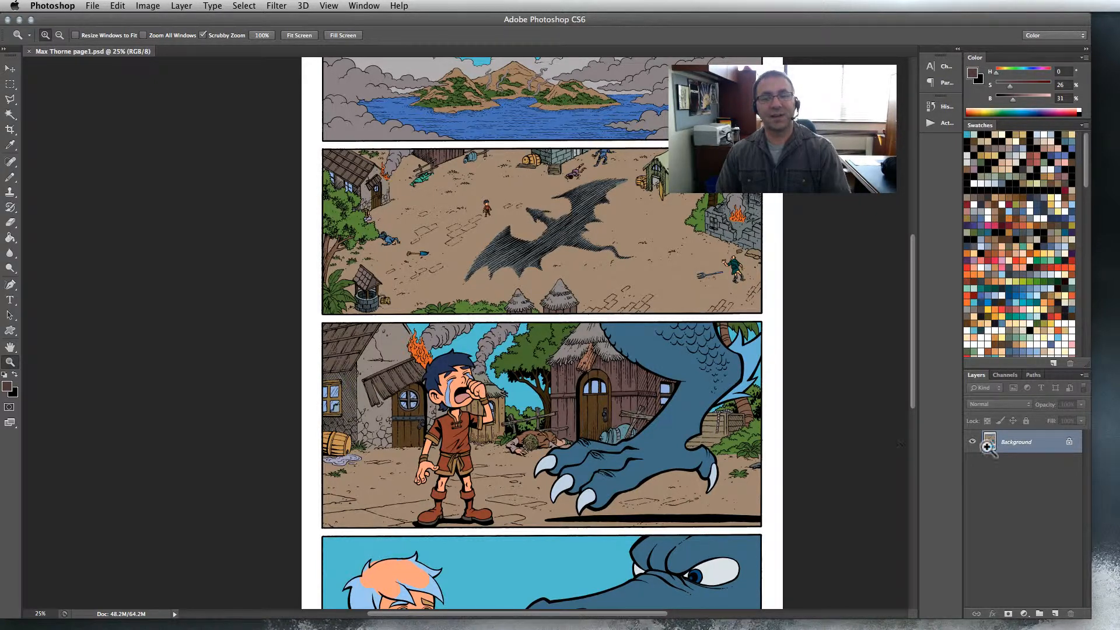
left_click(1003, 375)
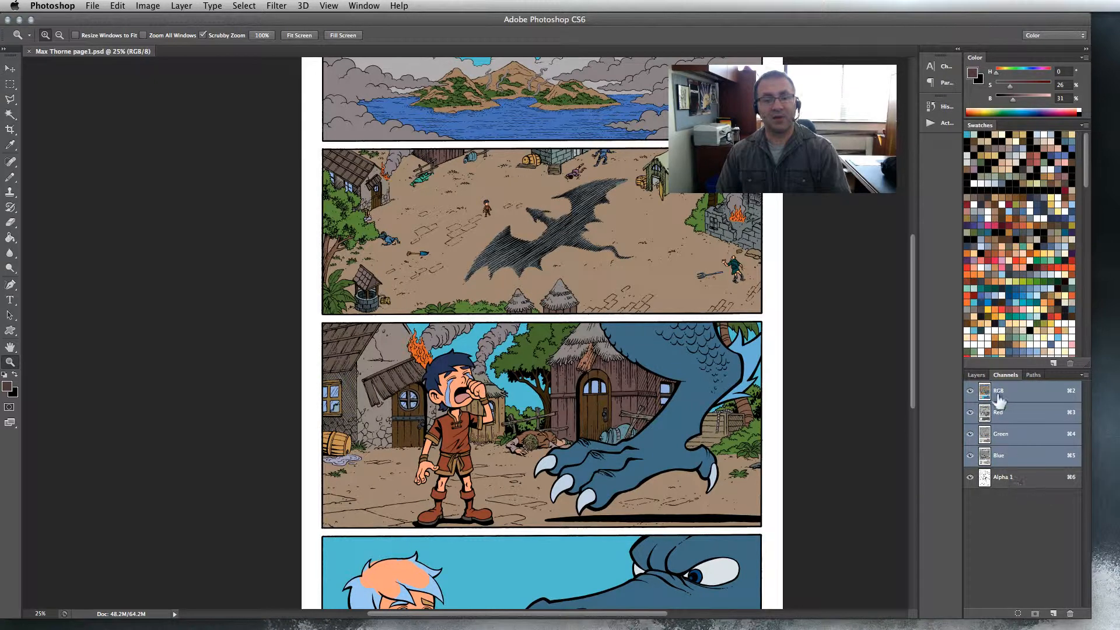
left_click(985, 377)
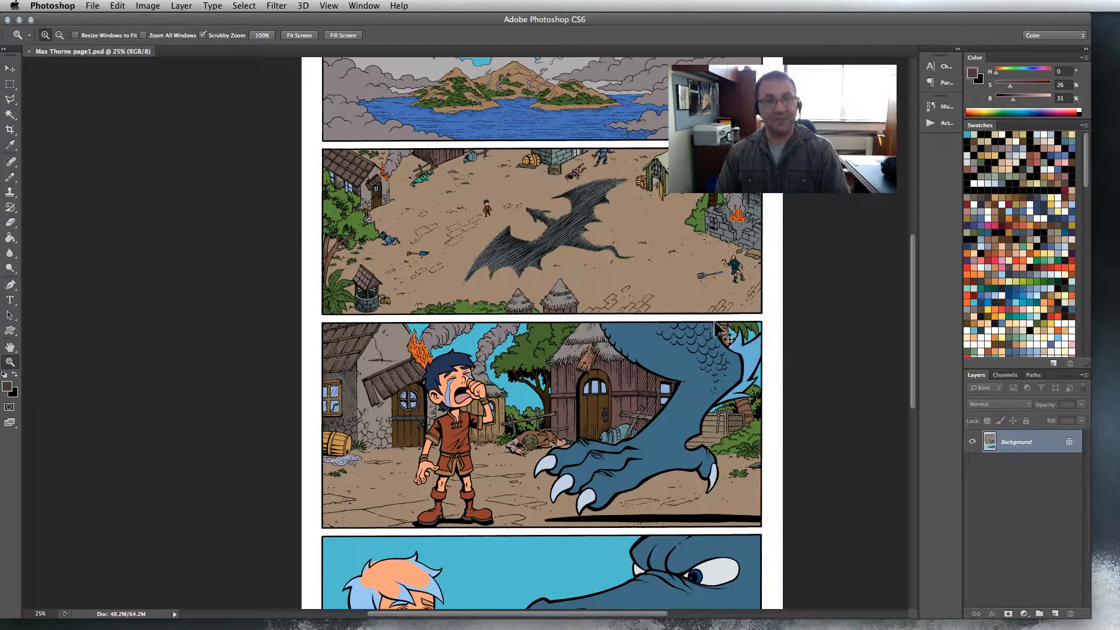
Save the page to the Colors folder as a TIFF with alpha channels and LZW compression, and close the document.
key("super+shift+s")
left_click(709, 340)
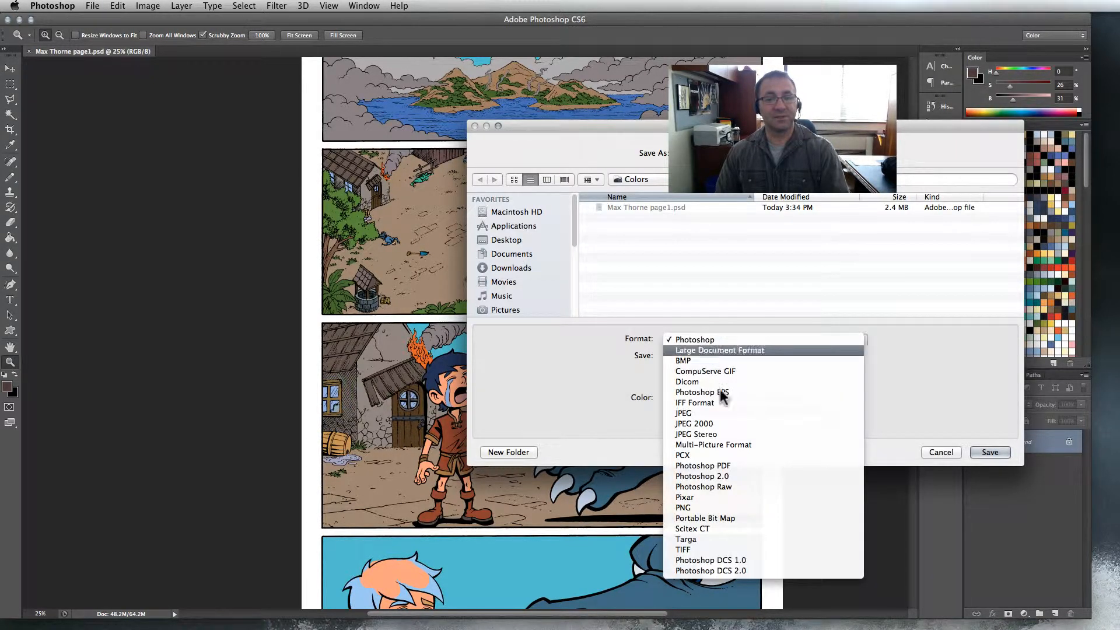
left_click(744, 550)
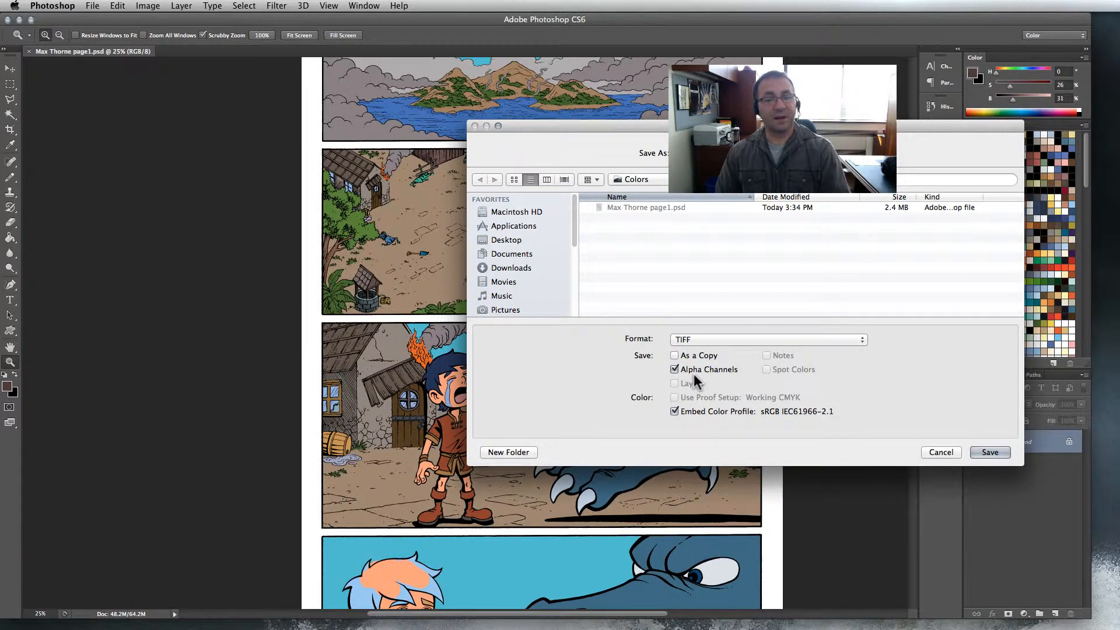
left_click(988, 452)
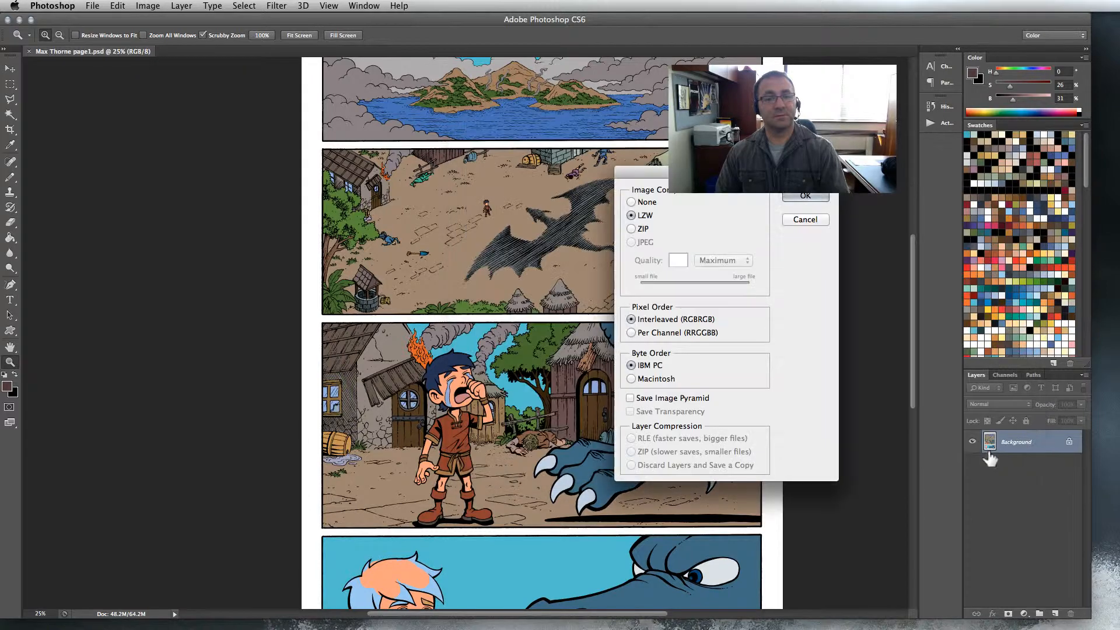
left_click(794, 196)
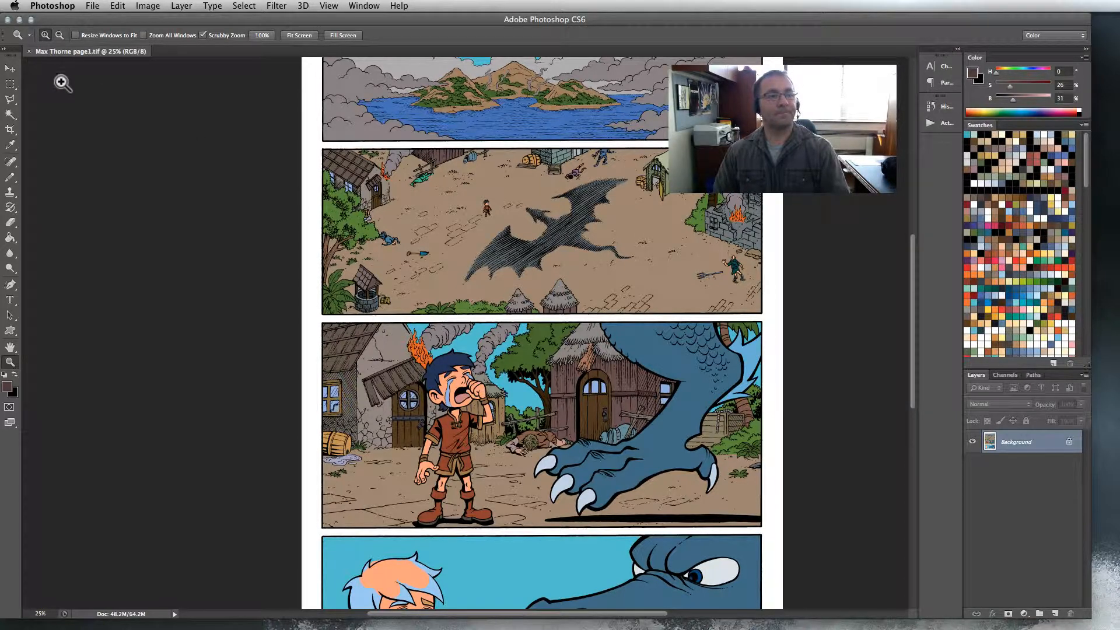
left_click(29, 51)
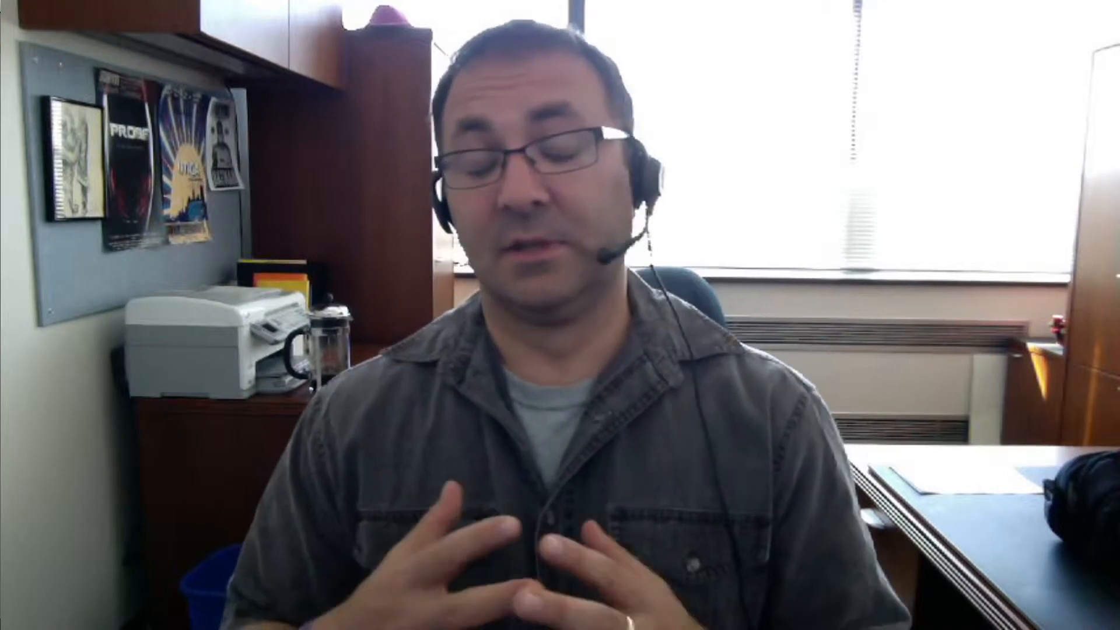